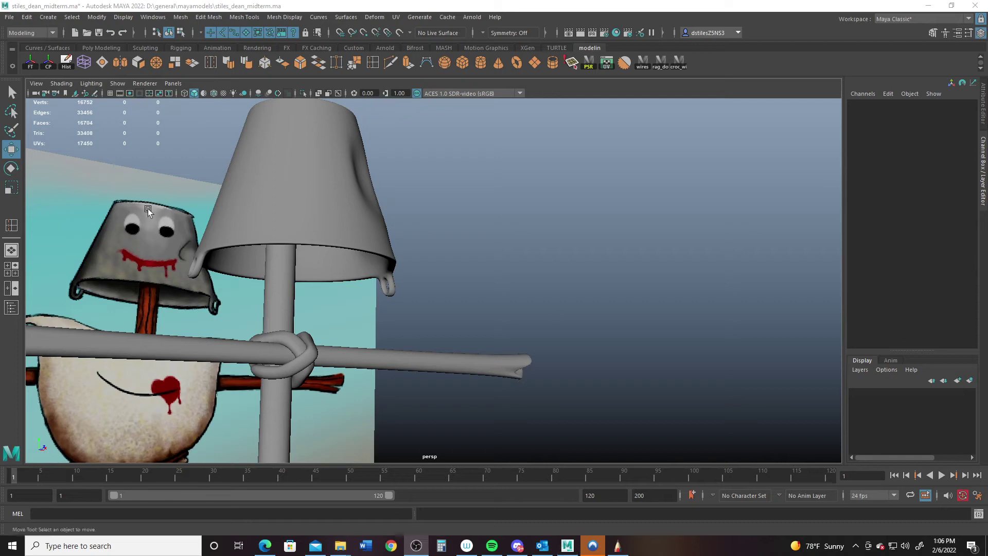
Step: Save the scene as a new version named stiles_dean_midterm.01.ma
click(10, 17)
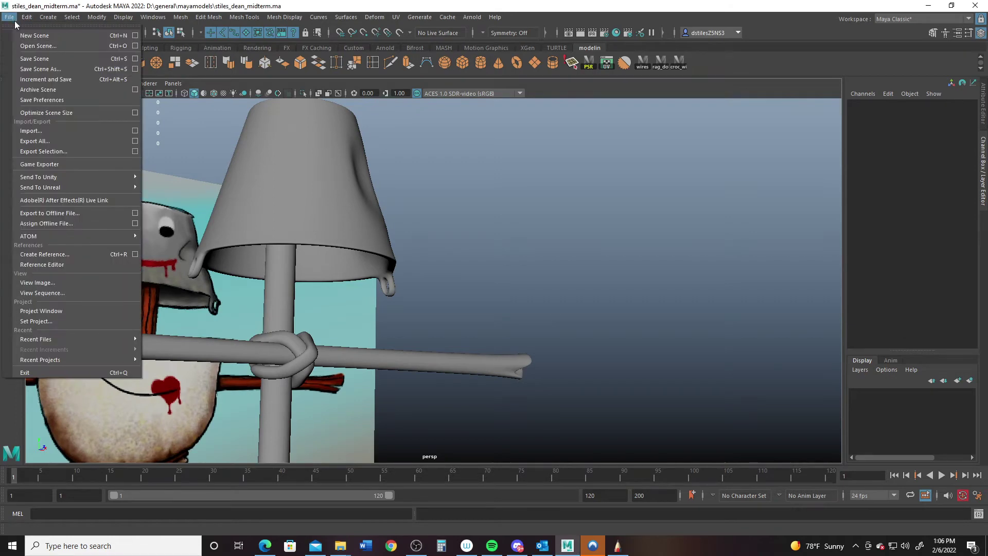
click(41, 72)
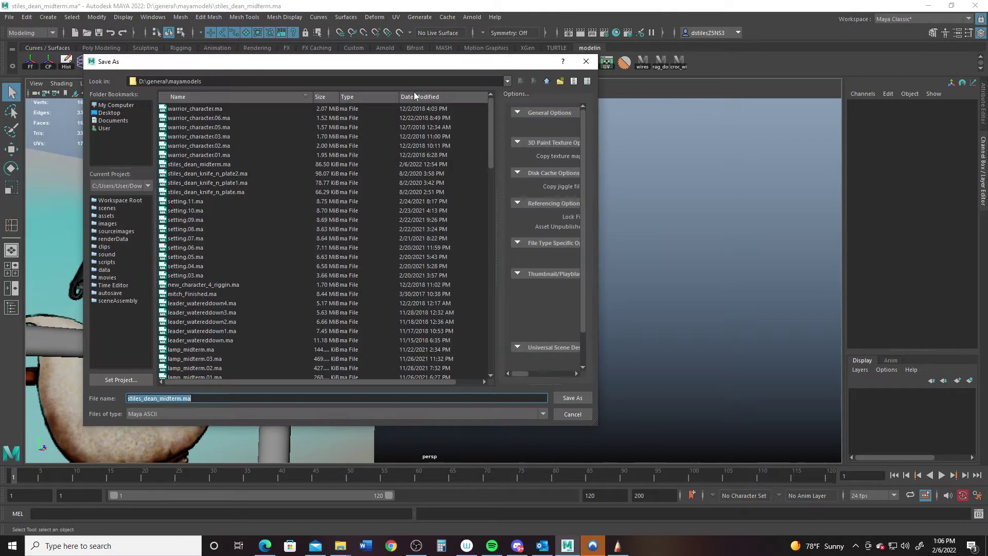
click(182, 399)
click(566, 398)
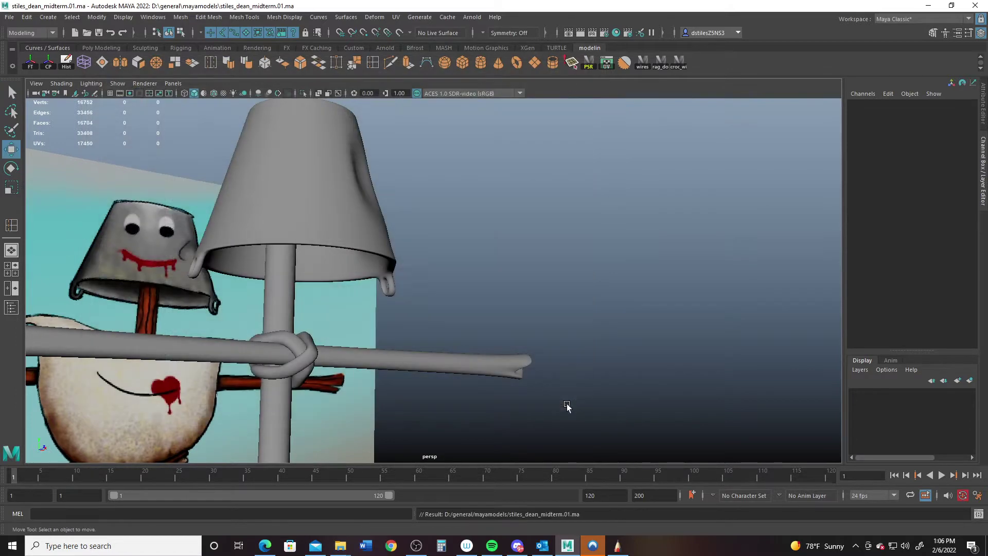
Step: Create a polygon cube and move it forward in front of the post to about 0.705 in Z
alt+drag(338, 300, 399, 301)
alt+right_drag(399, 301, 364, 249)
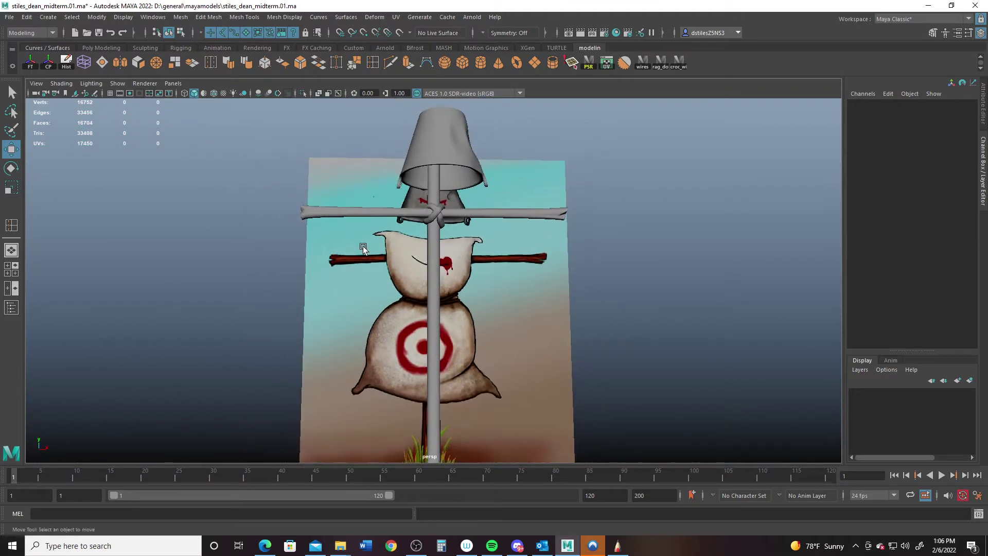
alt+middle_drag(364, 249, 356, 274)
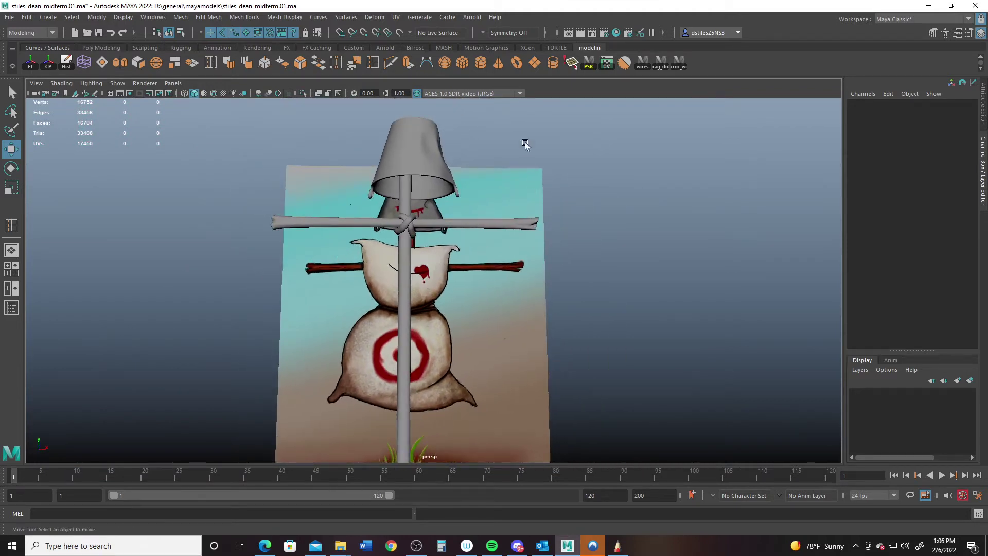
click(464, 61)
alt+drag(437, 356, 471, 345)
alt+right_drag(470, 345, 488, 335)
drag(463, 287, 499, 304)
alt+right_drag(502, 360, 369, 332)
Step: In the front view, set the cube's width to 2 and its height to 4.4 to cover the drawn sack body
key(space)
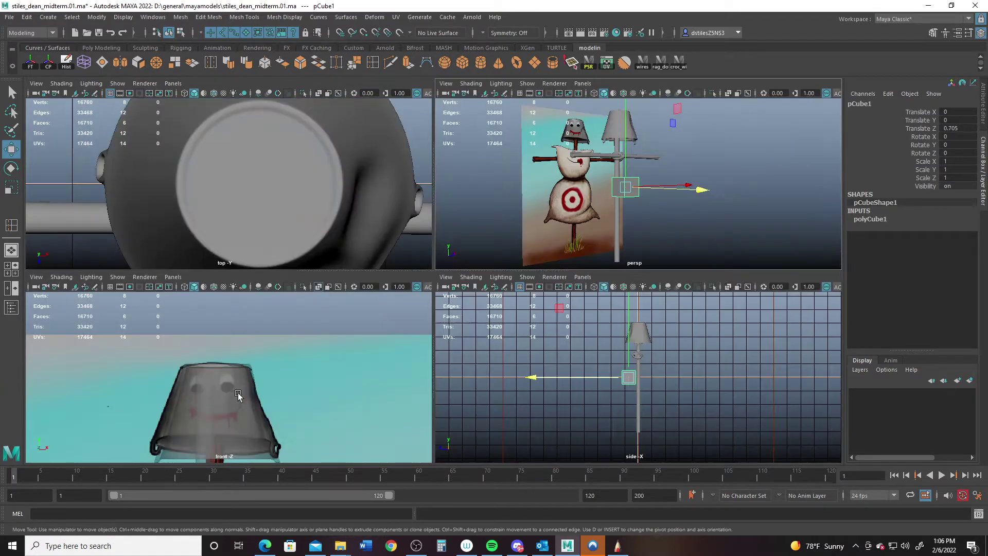
key(space)
alt+middle_drag(323, 377, 302, 320)
scroll(302, 320, down, 5)
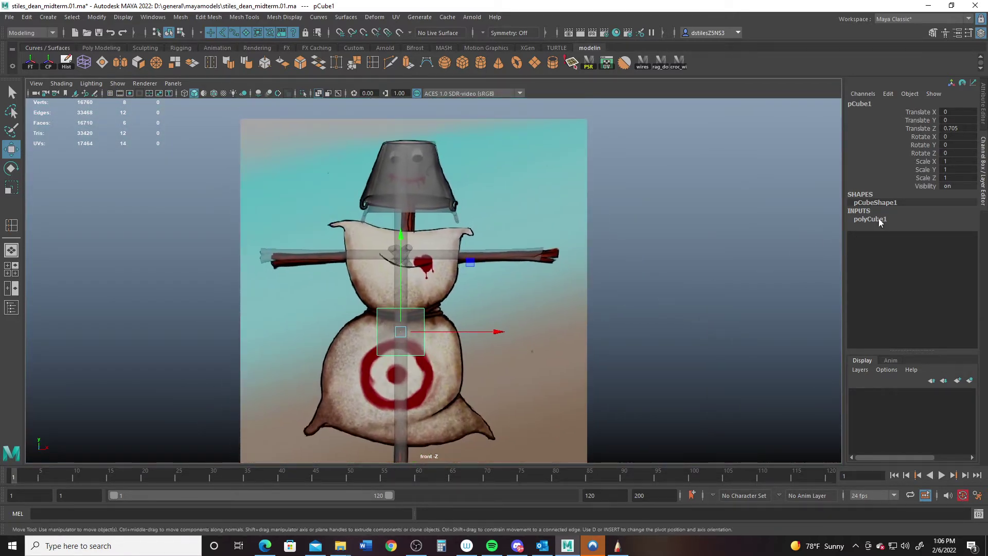
click(870, 219)
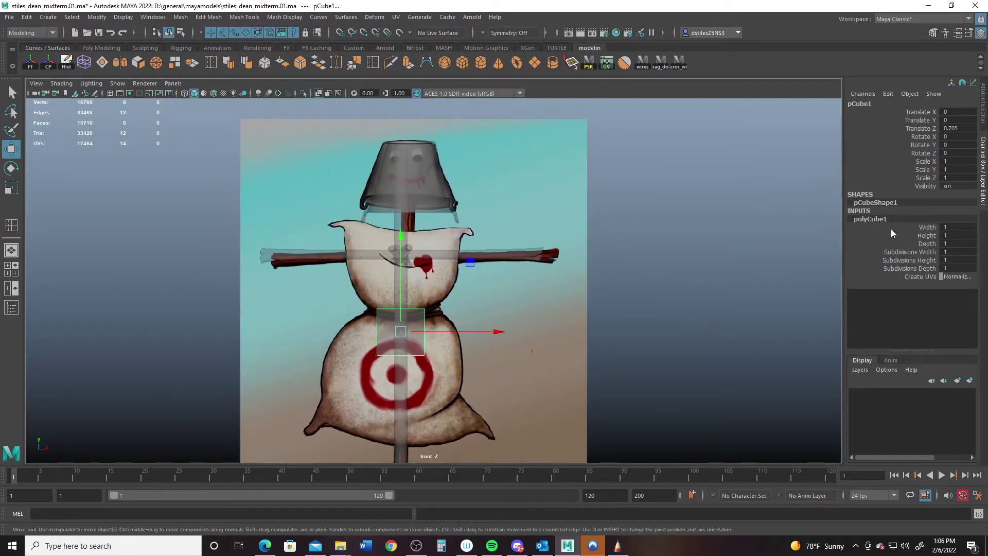
click(928, 227)
middle_drag(551, 325, 751, 279)
click(926, 236)
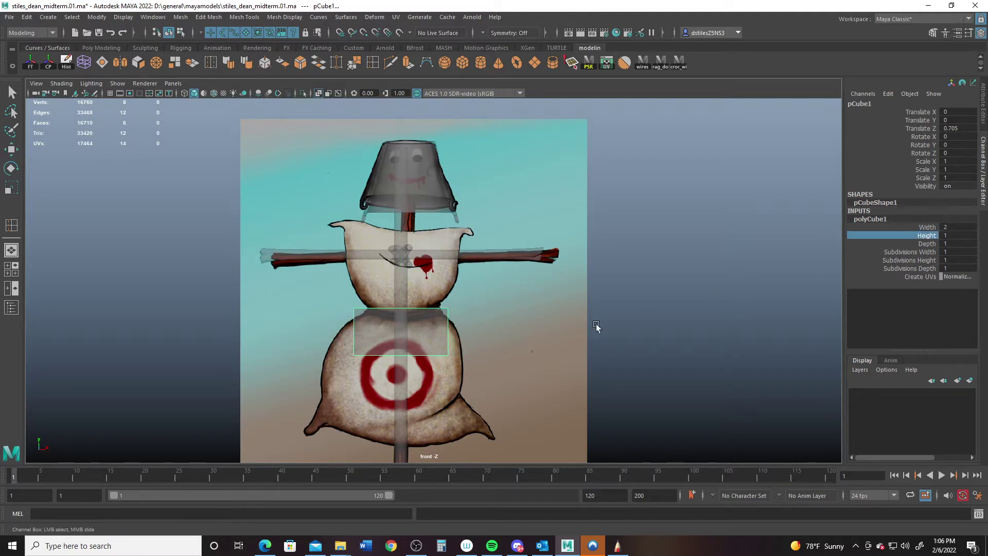
middle_drag(596, 325, 614, 330)
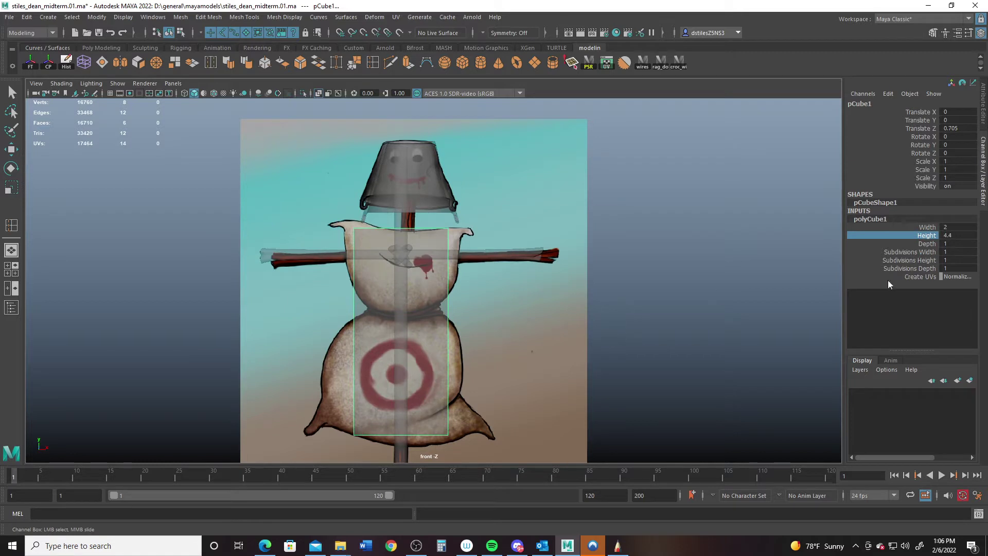
Step: Set the cube's subdivisions to 5 in height, 3 in width and 2 in depth
click(917, 260)
middle_drag(679, 344, 691, 344)
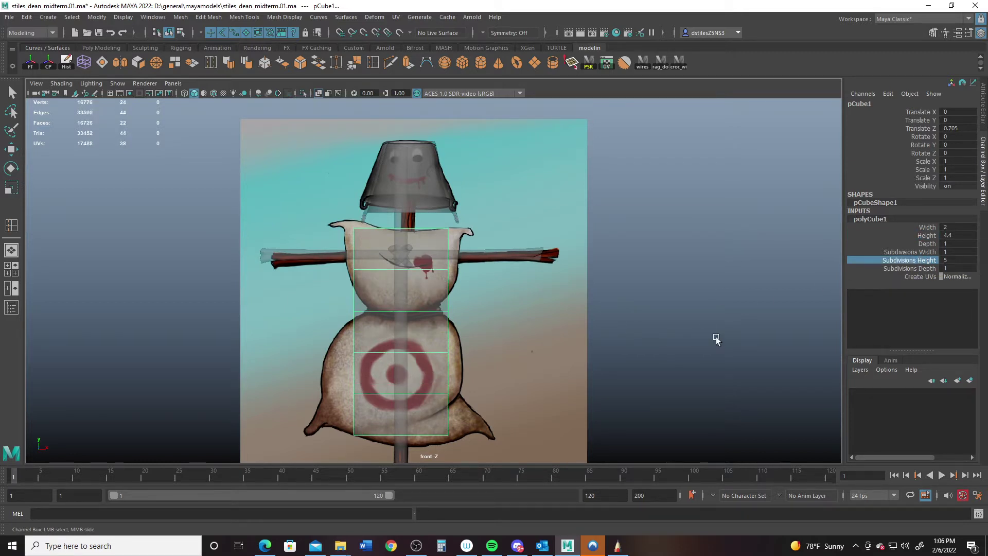
click(926, 251)
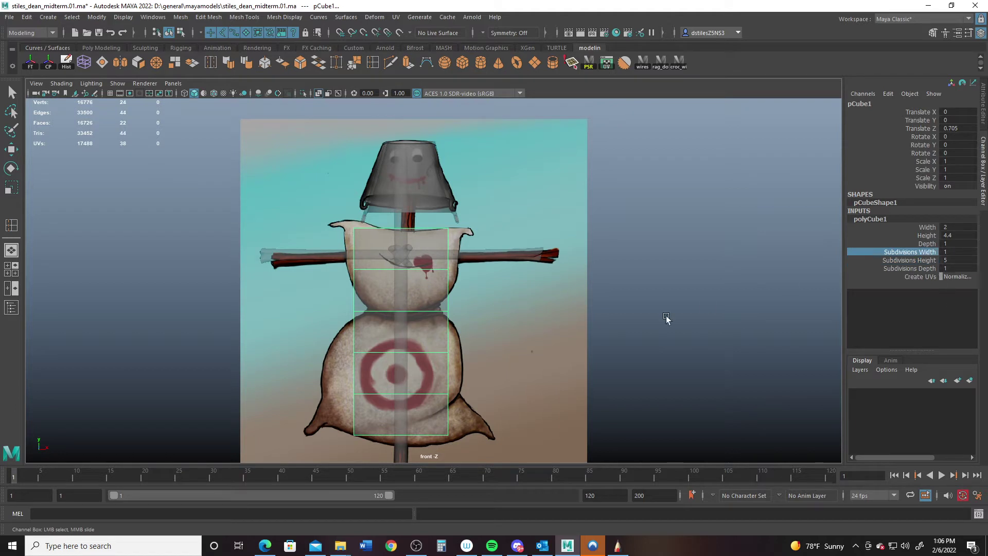
middle_drag(649, 327, 661, 328)
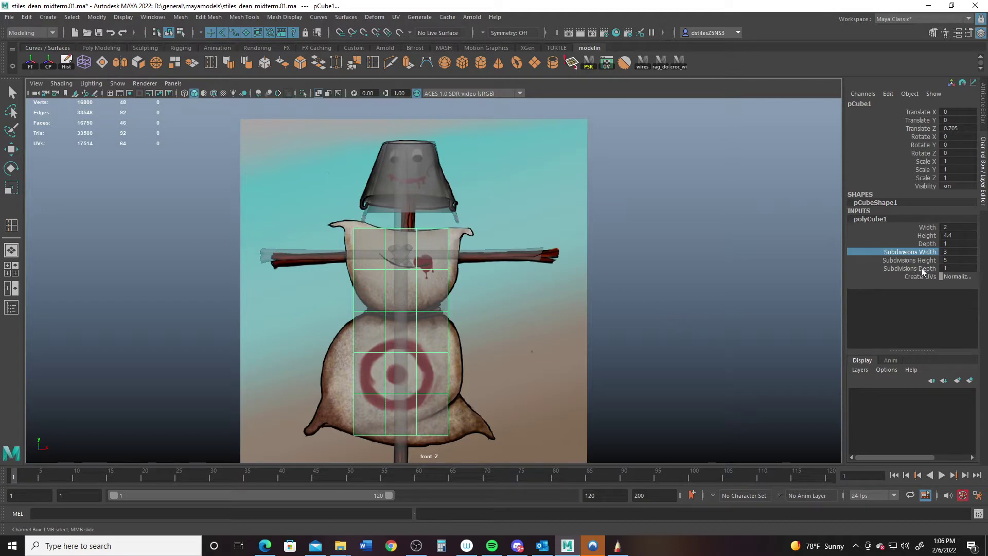
click(949, 268)
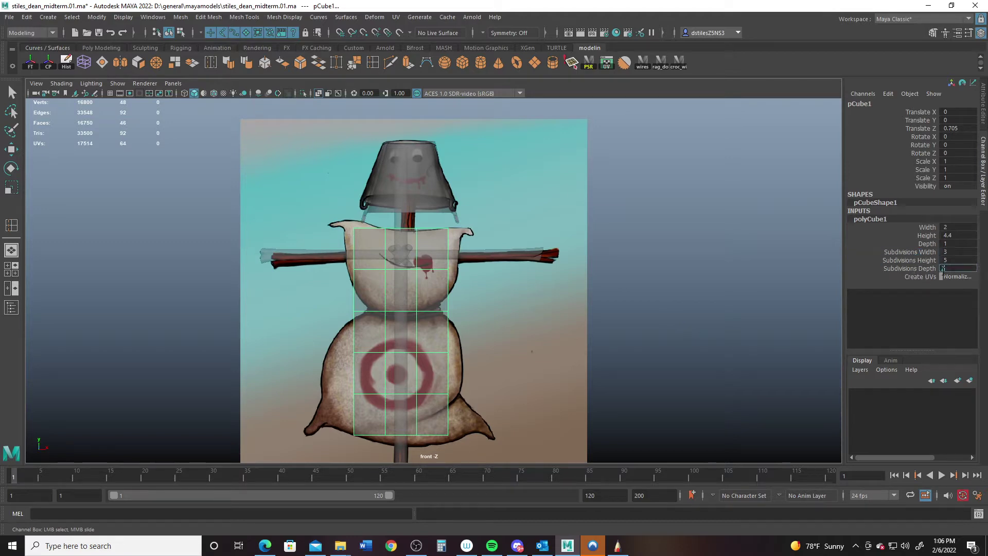
key(Return)
Step: Set the cube's depth to 1.5 and move it forward to about 1.121 in Z, clear of the post
scroll(410, 330, up, 1)
key(space)
key(space)
alt+drag(470, 253, 452, 287)
scroll(441, 286, up, 2)
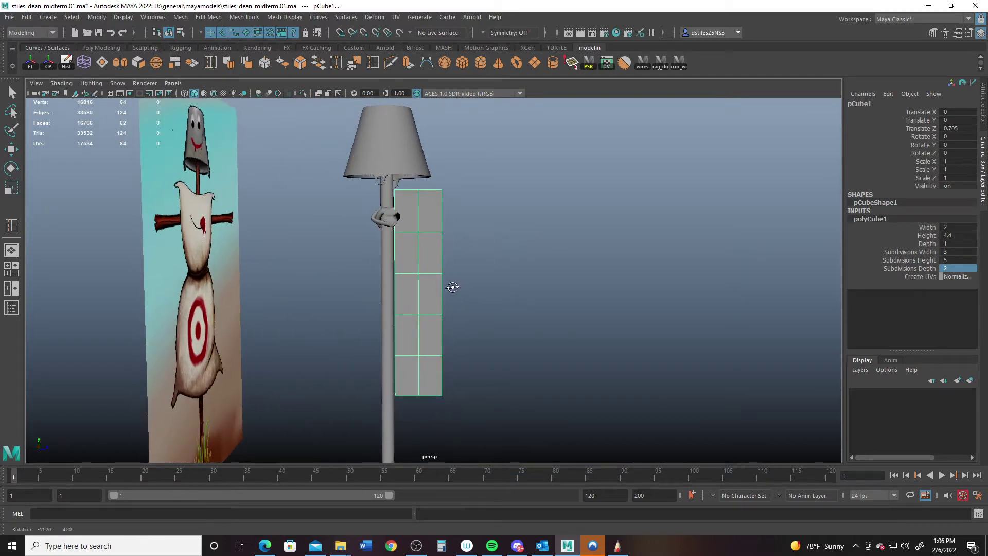
double_click(952, 243)
text(1.)
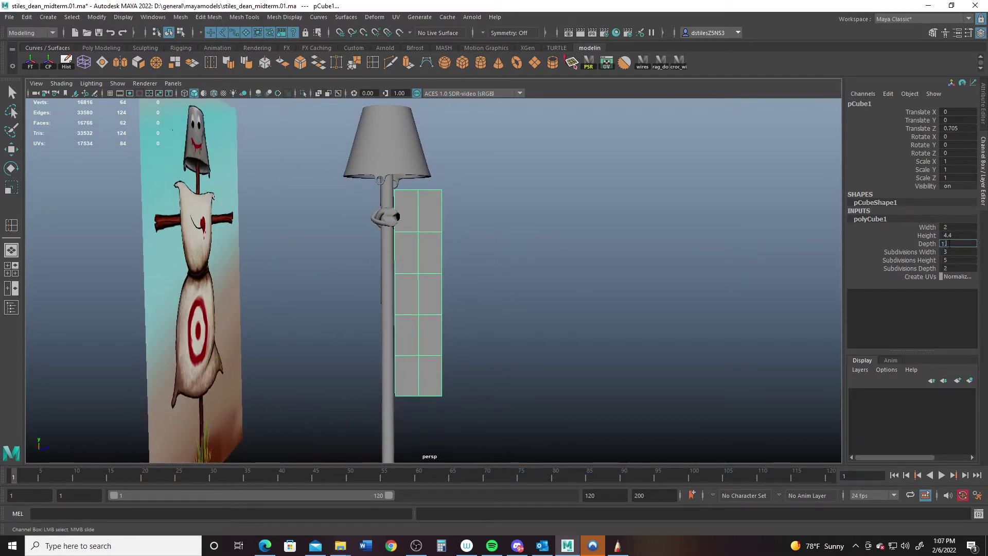
text(5)
key(Return)
alt+drag(421, 261, 391, 305)
key(w)
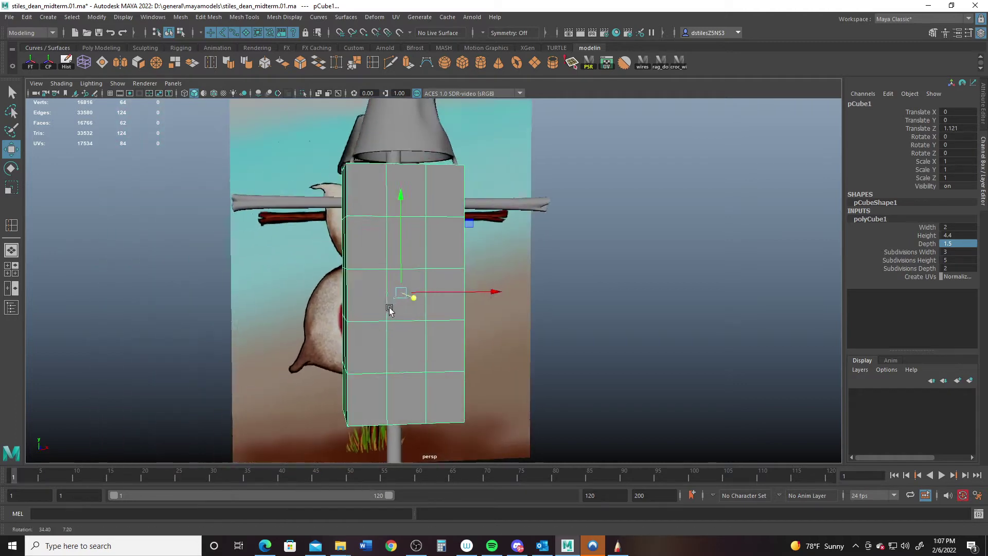
Step: Scale the cube's lower vertex rows wider in the front view to follow the drawn sack's lower bulge
key(space)
key(space)
alt+middle_drag(317, 353, 382, 206)
alt+right_drag(381, 215, 471, 252)
alt+middle_drag(471, 252, 472, 363)
right_drag(464, 320, 427, 261)
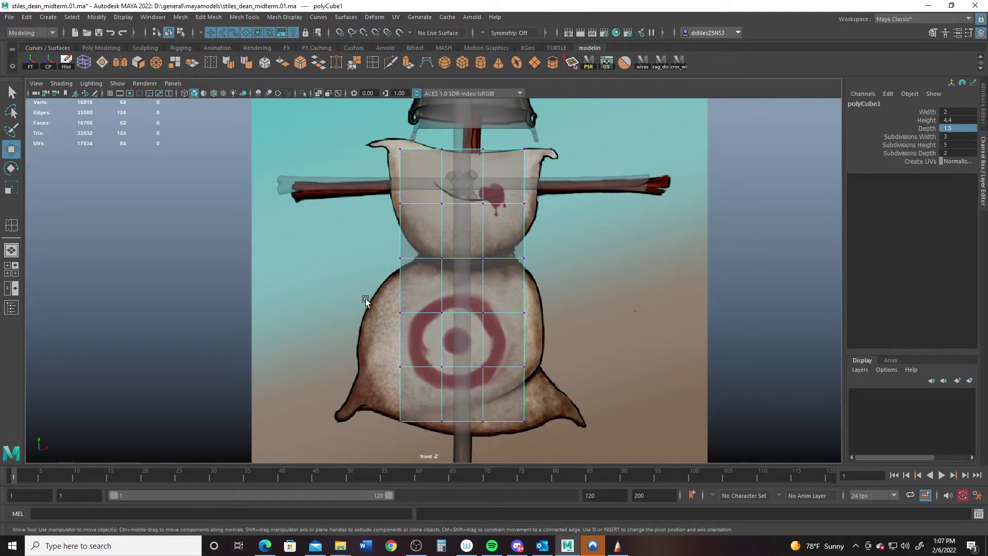
drag(364, 301, 580, 313)
key(r)
drag(383, 352, 575, 429)
drag(554, 394, 594, 404)
Step: Scale the waist vertex row narrower and the upper two rows wider to match the drawn sack's outline
alt+middle_drag(360, 247, 364, 337)
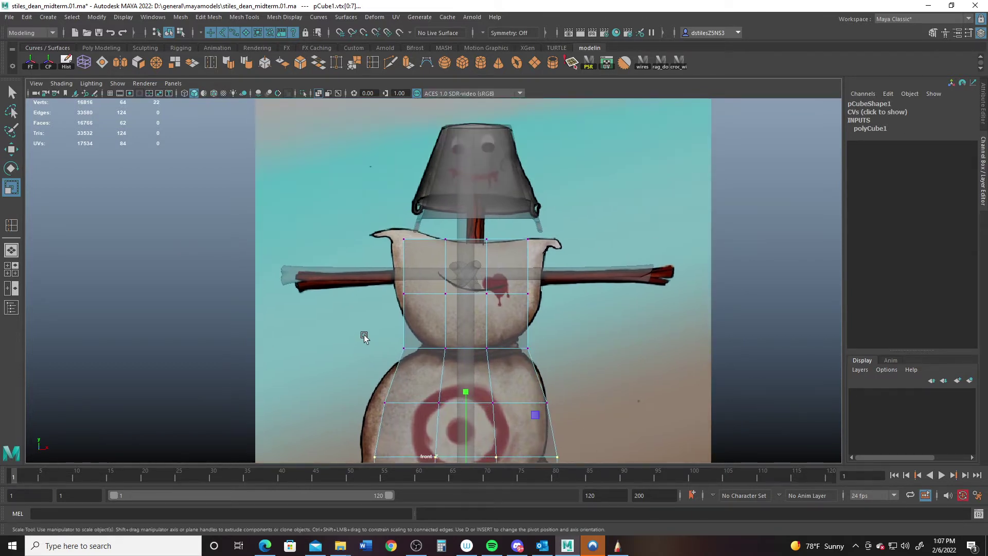
drag(364, 338, 540, 349)
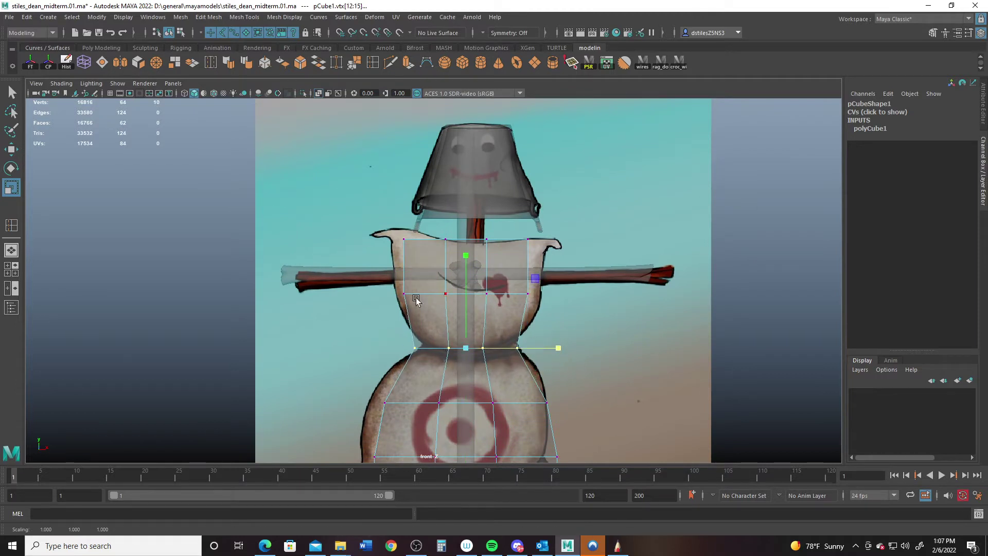
drag(390, 280, 375, 223)
drag(558, 267, 576, 269)
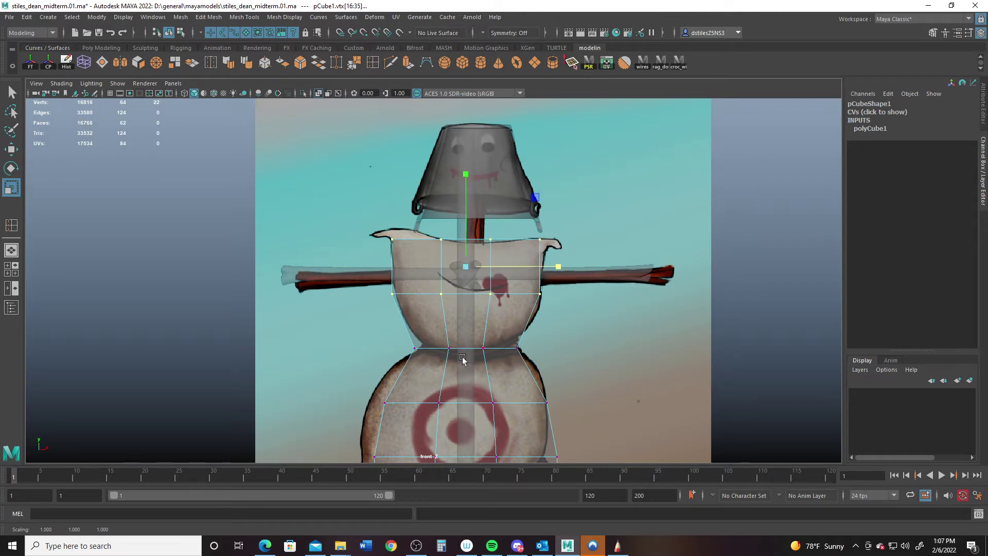
Step: Move the lower bulge's left vertices outward and the bottom middle vertices down to the drawn sack's edge
alt+middle_drag(445, 380, 486, 225)
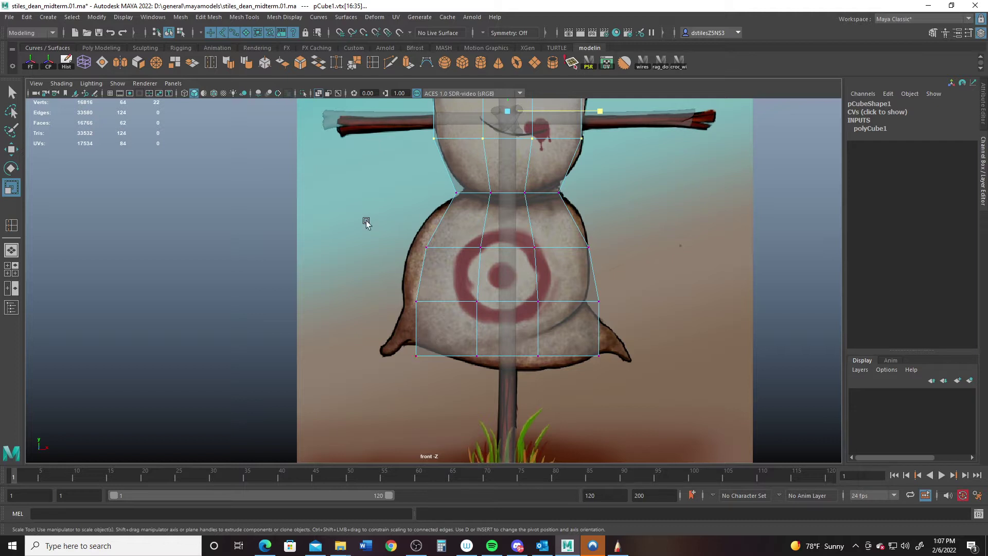
drag(392, 226, 446, 307)
key(w)
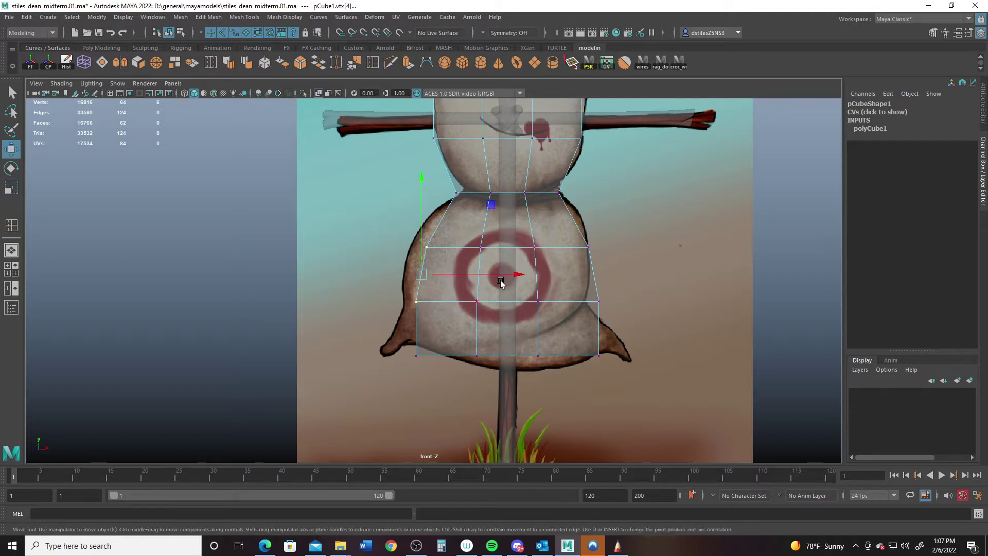
drag(511, 276, 499, 278)
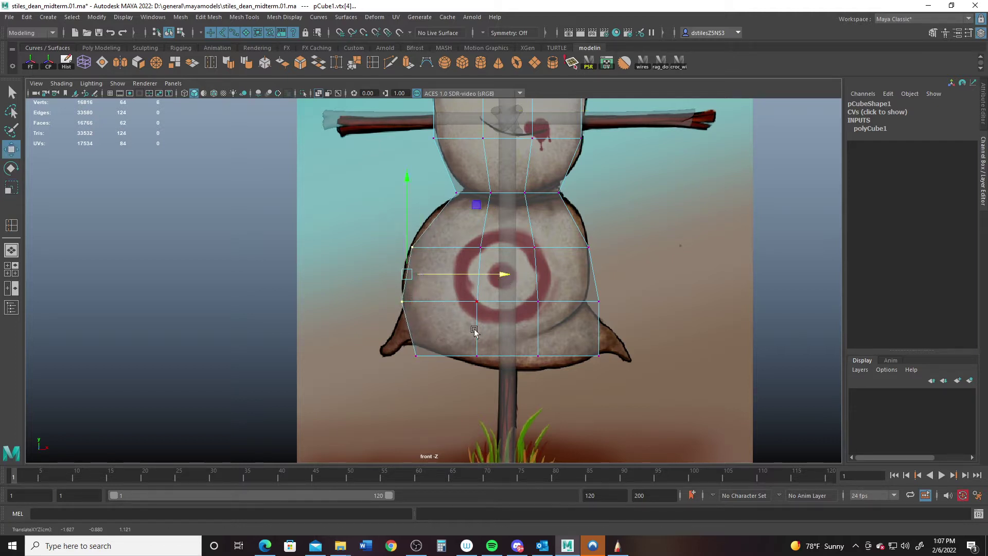
drag(466, 339, 554, 384)
drag(509, 259, 511, 273)
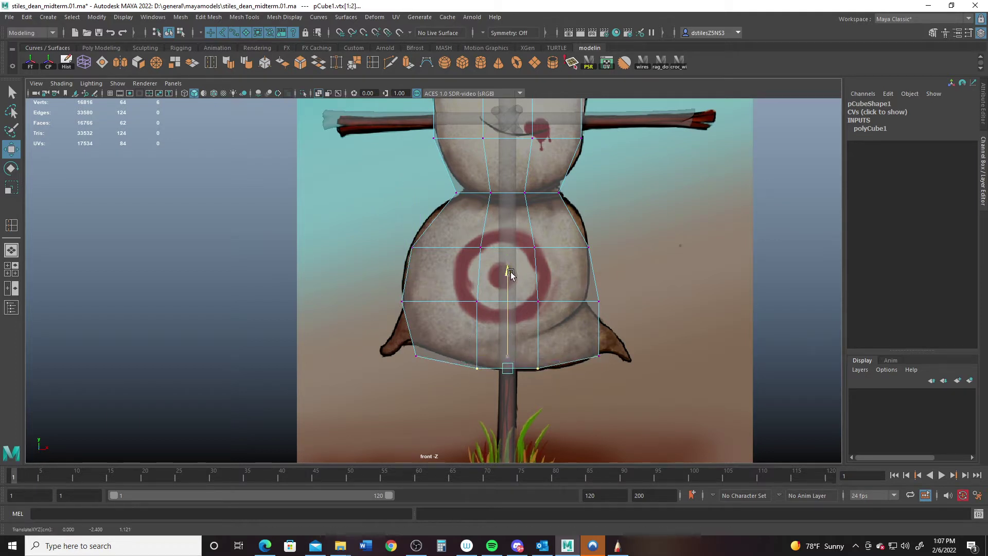
drag(396, 343, 435, 383)
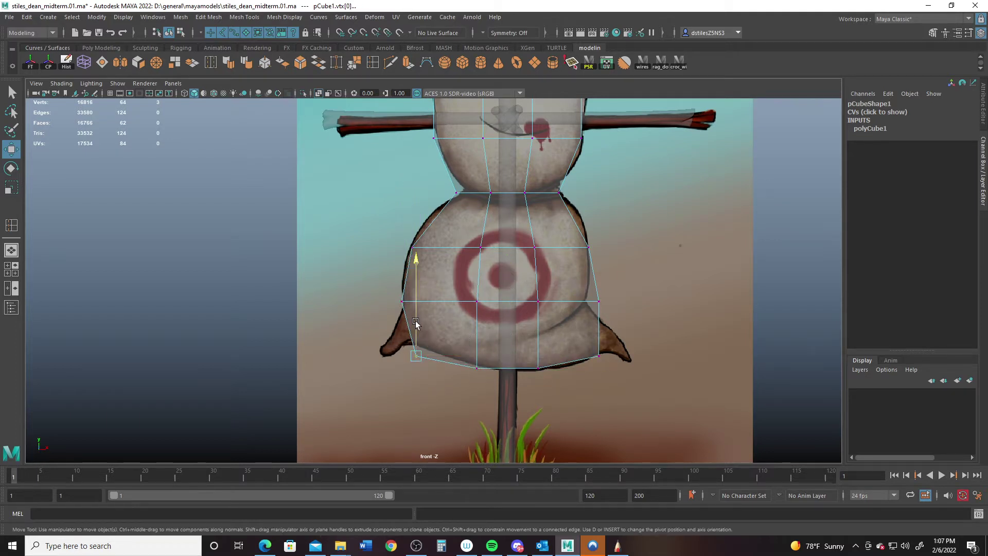
Step: Turn on smooth mesh preview for the sack and scale the waist vertex row inward
alt+middle_drag(499, 238, 492, 382)
alt+right_drag(441, 302, 466, 341)
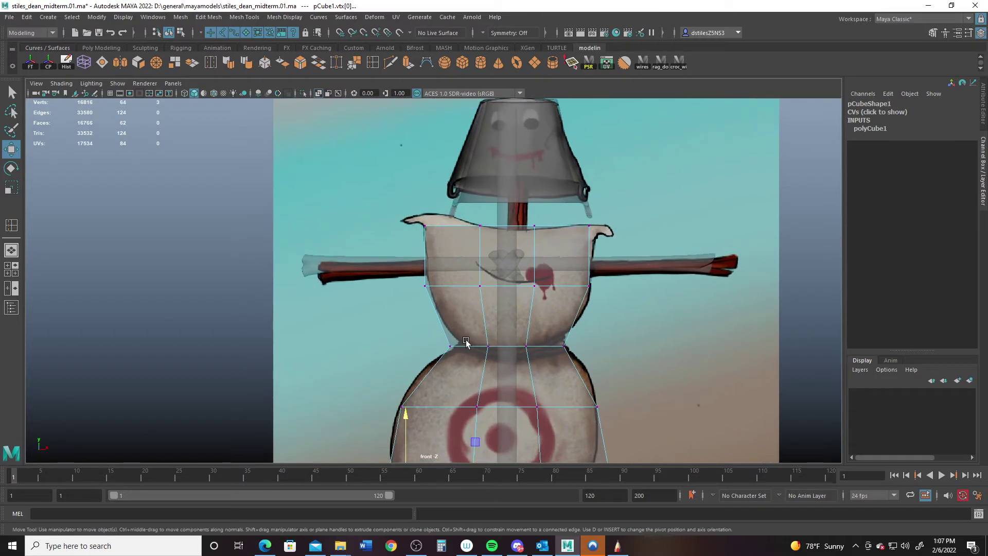
key(3)
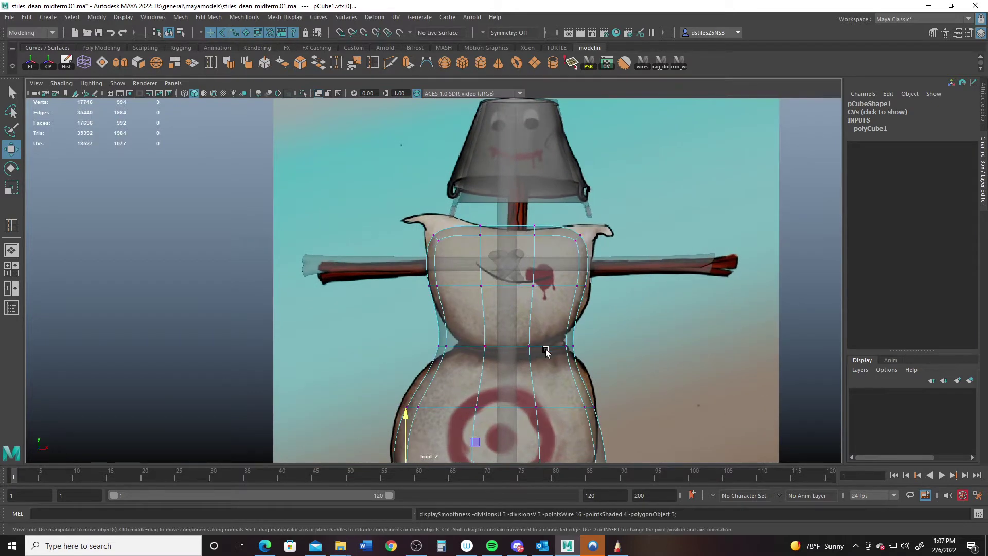
drag(432, 334, 624, 360)
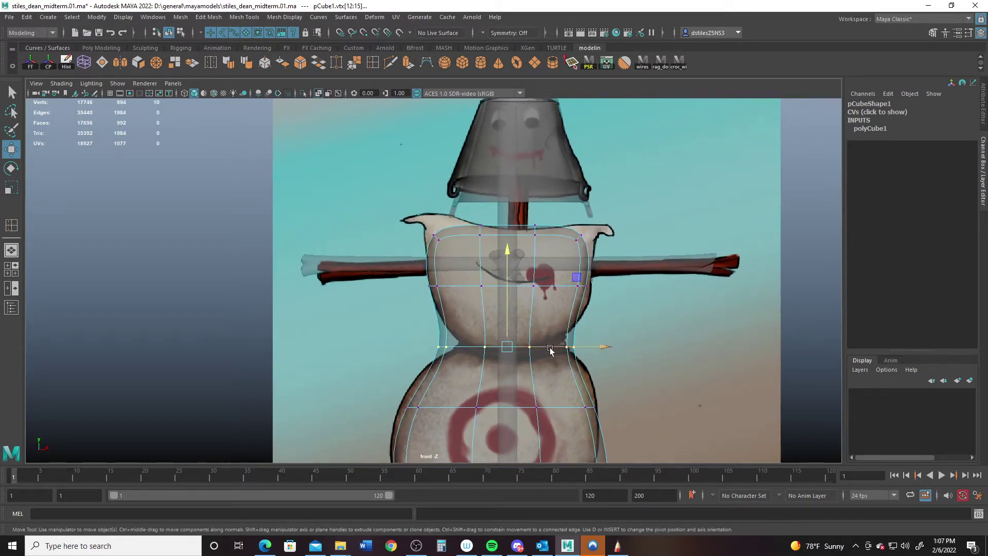
key(r)
drag(508, 347, 492, 347)
key(space)
key(space)
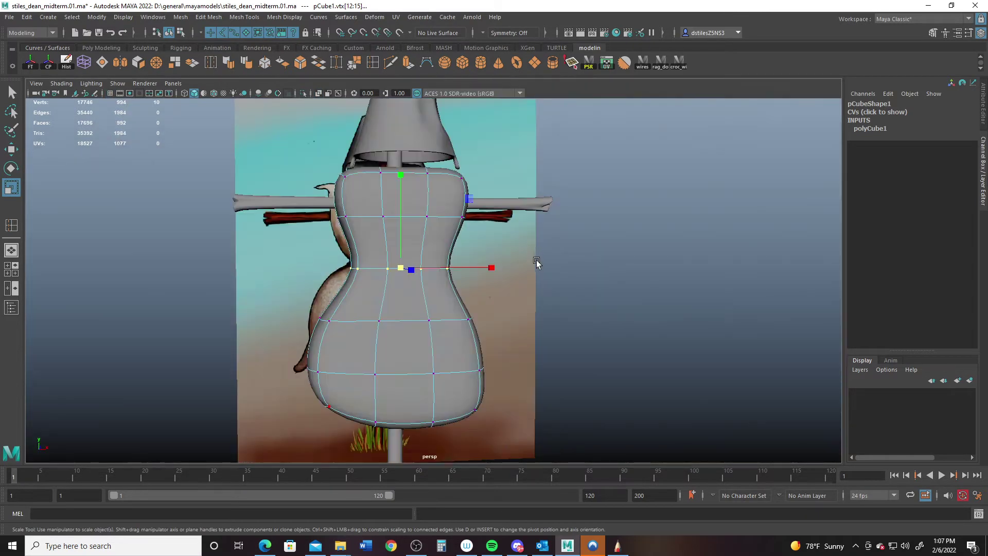
alt+drag(536, 264, 435, 294)
key(ctrl+z)
Step: Insert one edge loop just above the sack's waist and another just below it
key(space)
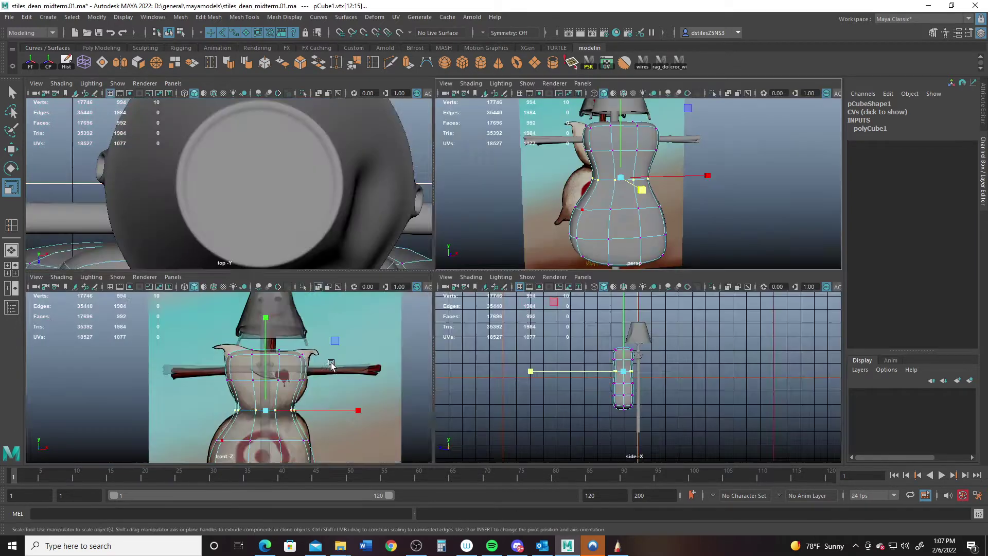
key(space)
scroll(327, 344, up, 2)
click(372, 63)
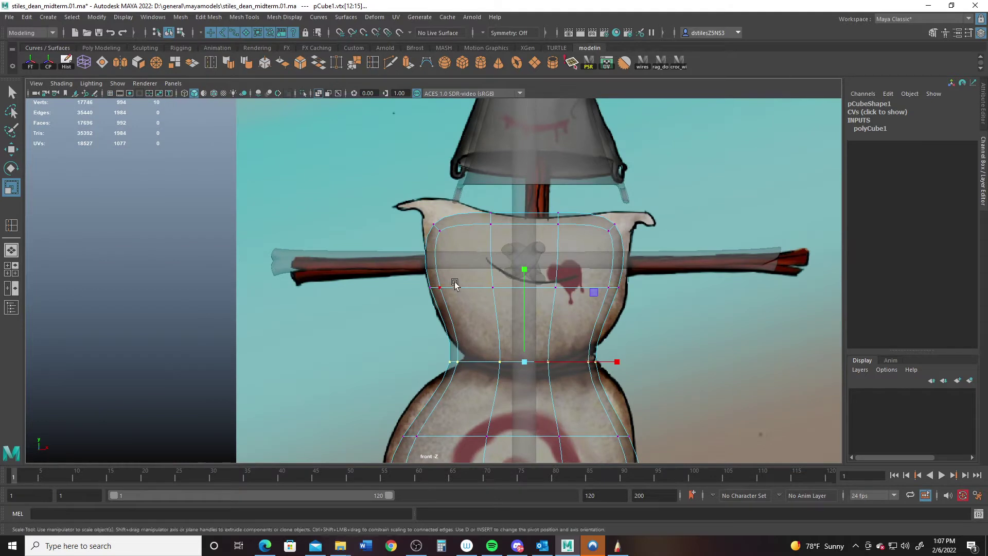
drag(455, 332, 457, 335)
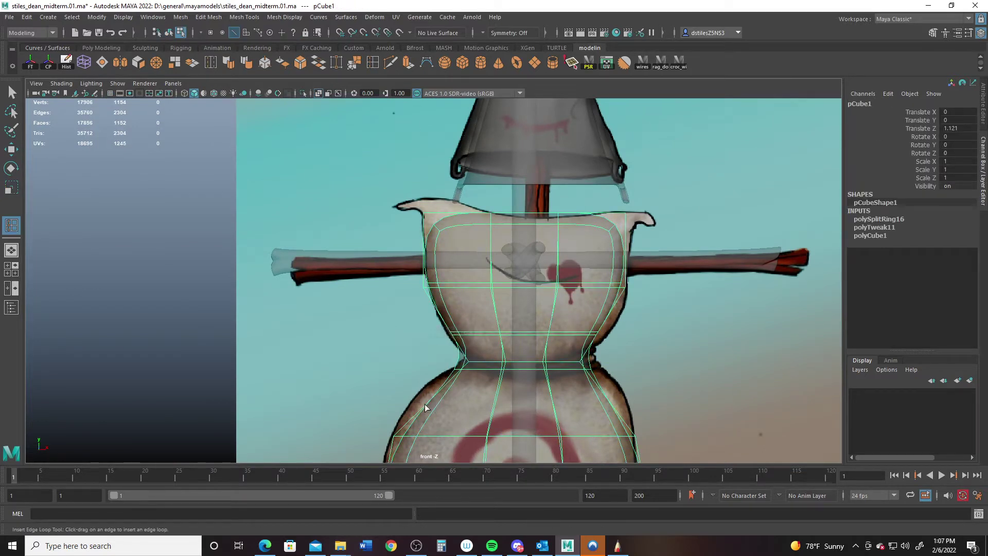
drag(430, 407, 434, 398)
Step: Scale the new edge loops just below and just above the sack's waist wider to match the drawn outline
key(r)
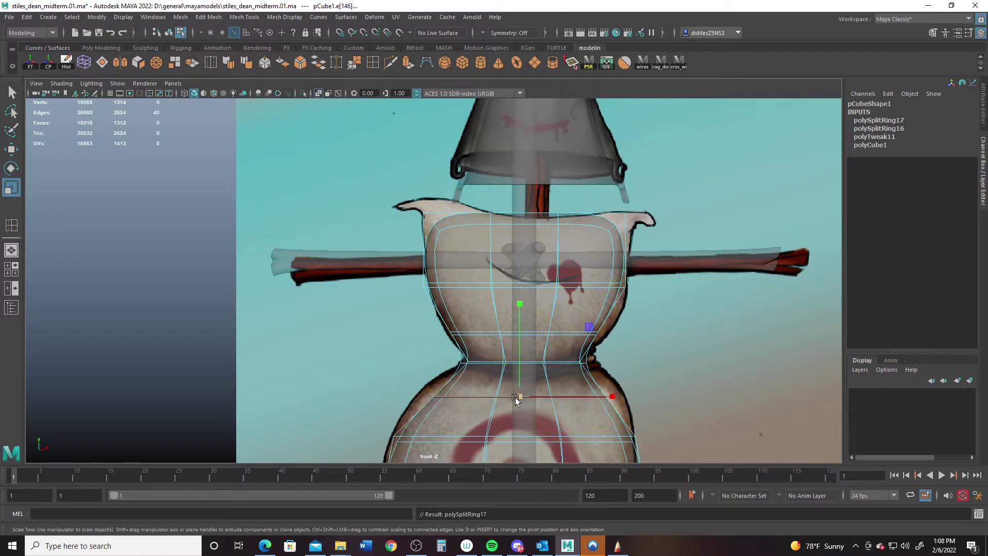
drag(606, 397, 633, 399)
double_click(474, 331)
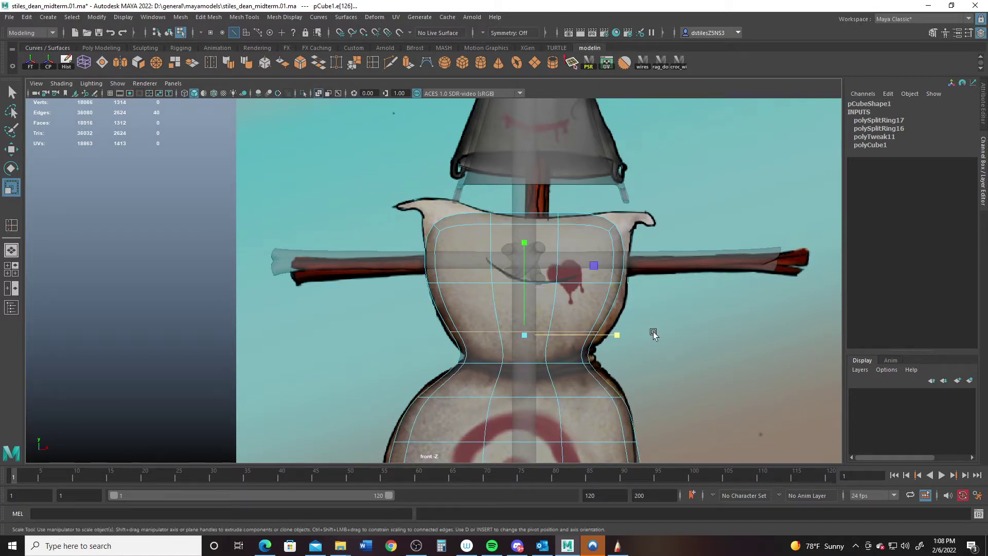
drag(612, 336, 635, 345)
Step: Inspect the smoothed sack's depth and side profile in the perspective view
key(space)
key(space)
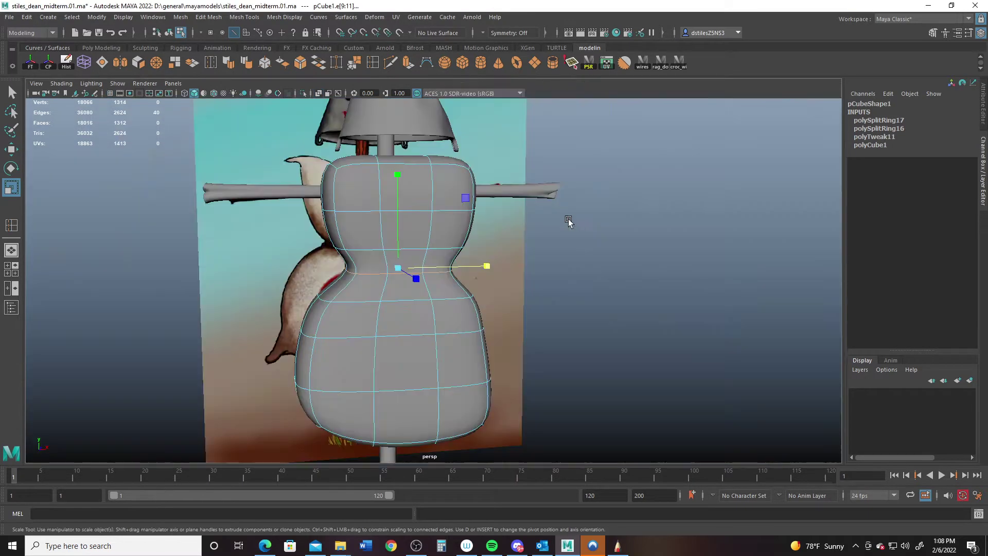
alt+drag(568, 221, 481, 275)
mouse_move(480, 275)
alt+mouse_down()
mouse_move(349, 261)
mouse_move(481, 270)
alt+mouse_up()
alt+middle_drag(458, 264, 457, 170)
alt+right_drag(402, 248, 411, 248)
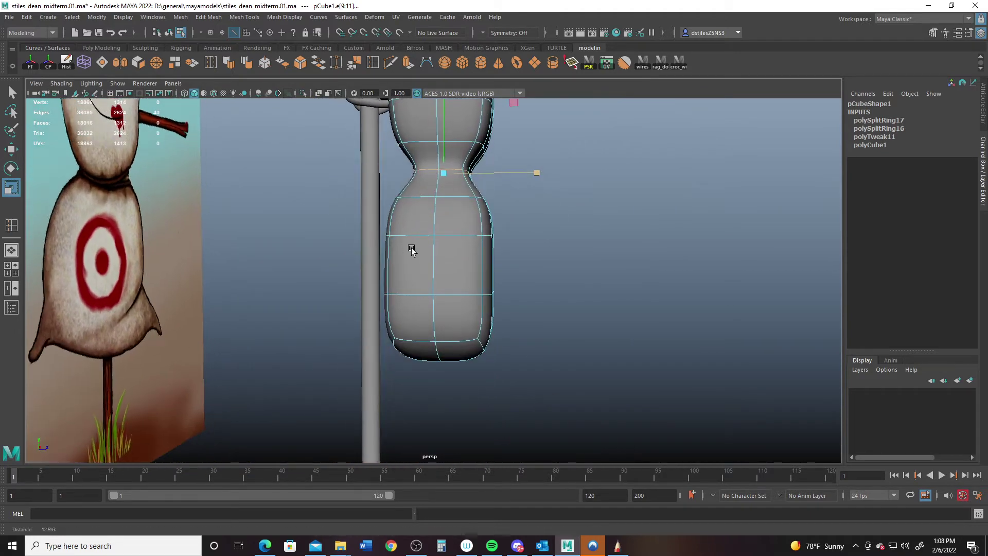
key(f)
Step: In the side view, scale the sack's top vertices narrower in depth to round off the top
key(space)
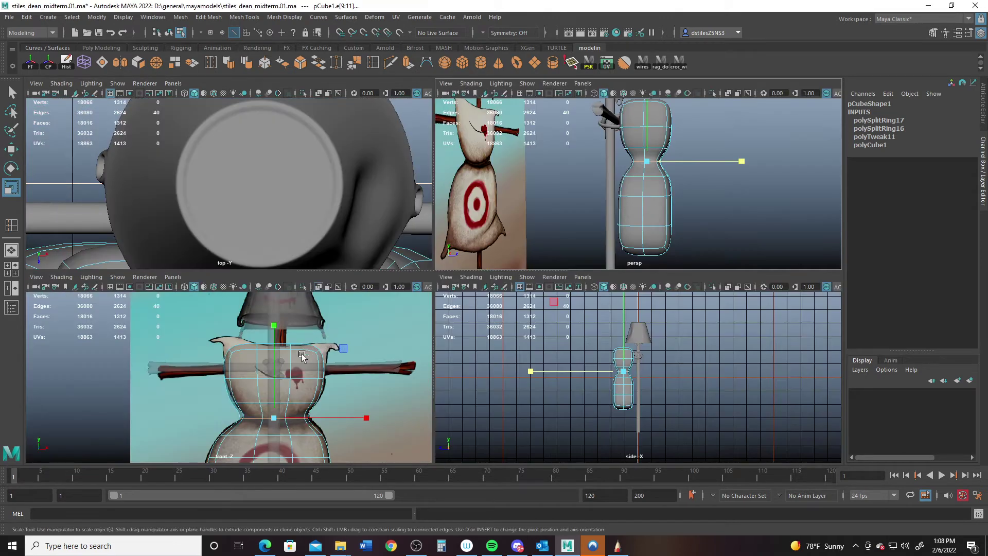
key(space)
scroll(525, 304, up, 5)
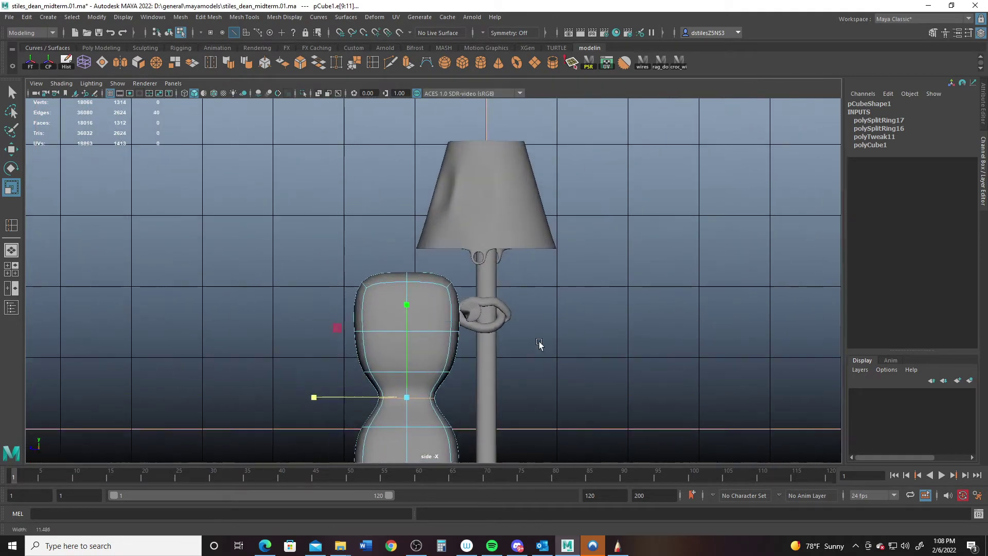
alt+middle_drag(501, 239, 502, 234)
drag(366, 171, 486, 222)
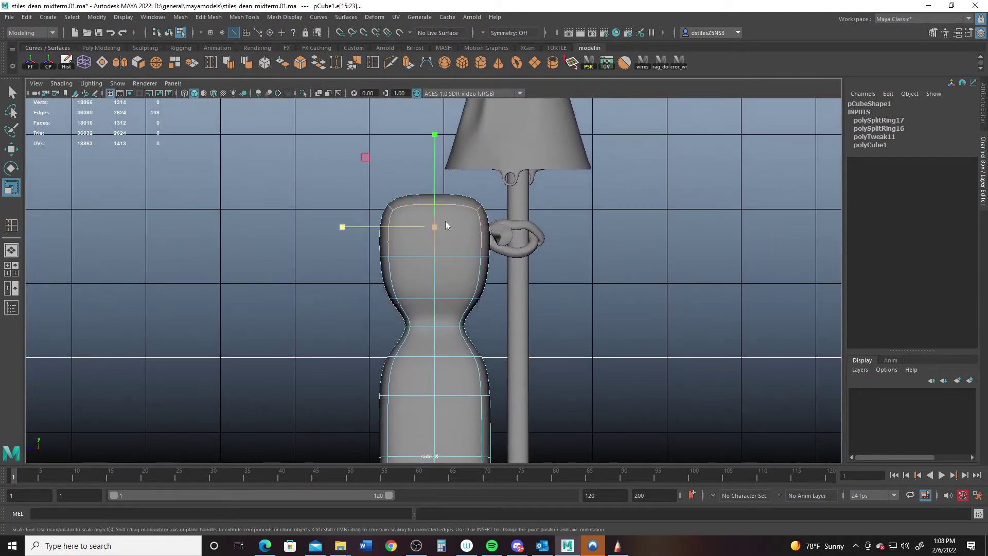
right_drag(447, 234, 386, 229)
drag(326, 168, 544, 230)
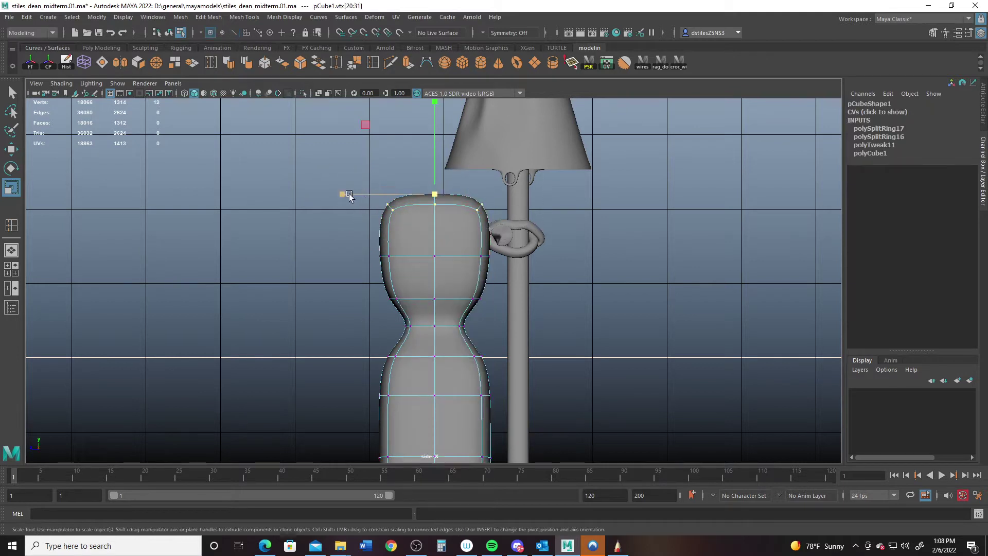
drag(342, 194, 379, 194)
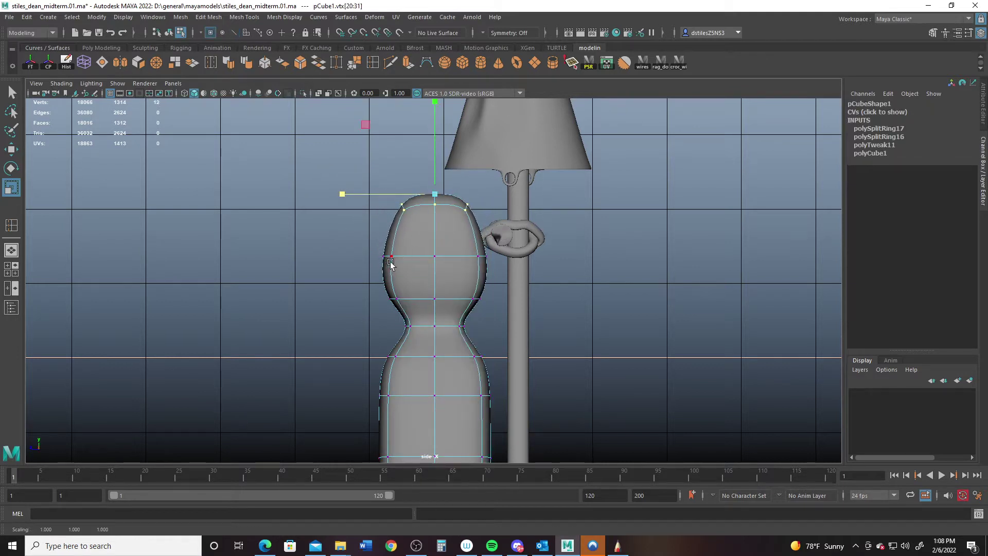
Step: Scale the vertex row just above the waist wider in depth in the side view
drag(374, 244, 488, 274)
key(w)
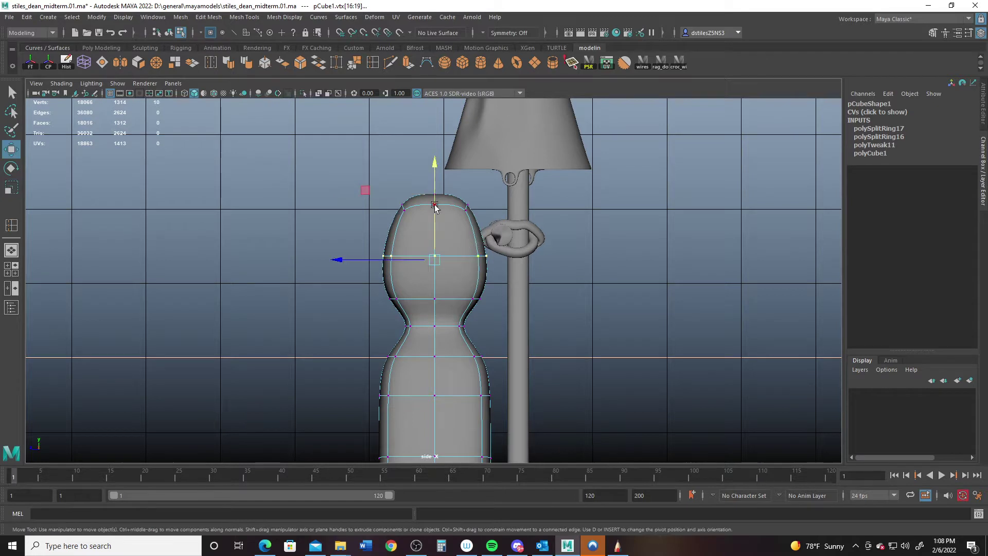
drag(359, 286, 512, 312)
key(r)
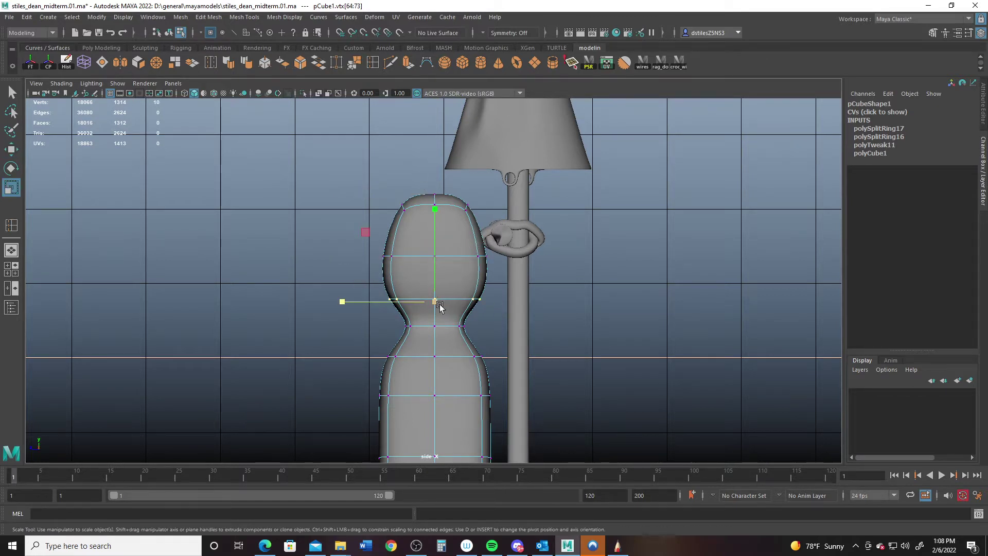
drag(369, 303, 354, 303)
Step: Scale the two vertex rows just below the waist narrower in depth to taper the lower bulge in side profile
alt+middle_drag(409, 317, 436, 183)
alt+right_drag(427, 203, 449, 222)
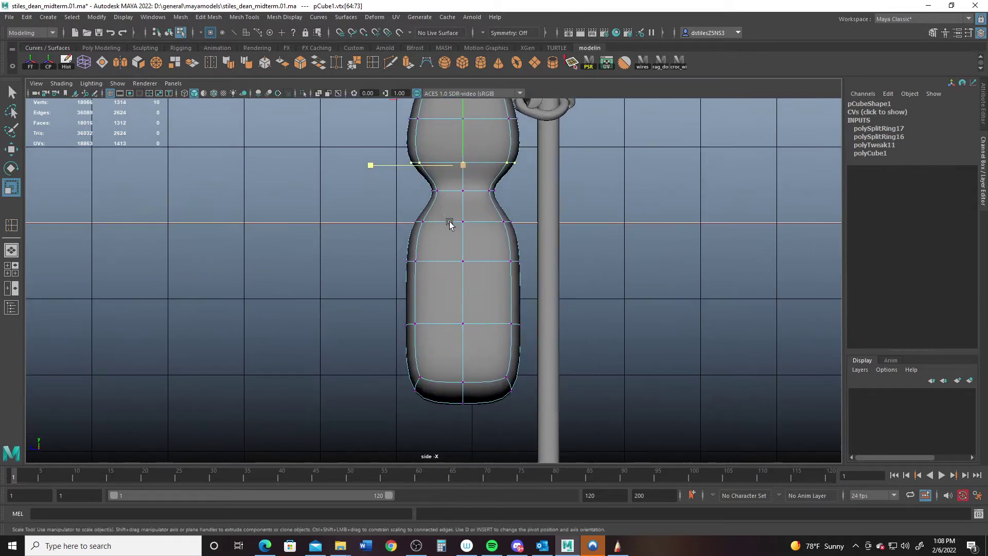
alt+middle_drag(450, 223, 451, 260)
drag(393, 244, 546, 271)
drag(417, 260, 554, 320)
drag(372, 274, 381, 276)
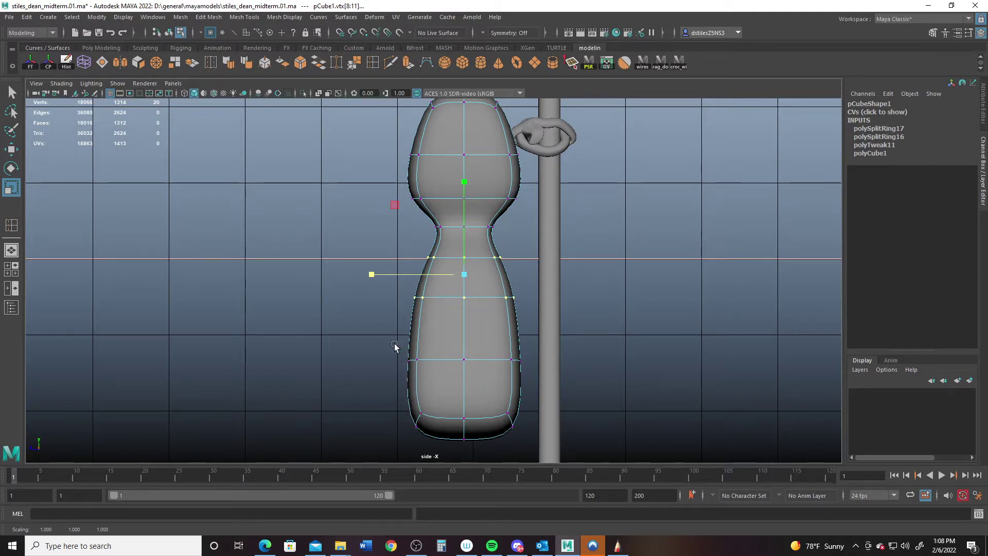
drag(373, 274, 370, 276)
Step: Examine the tapered sack from the side and front in the perspective view
key(space)
key(space)
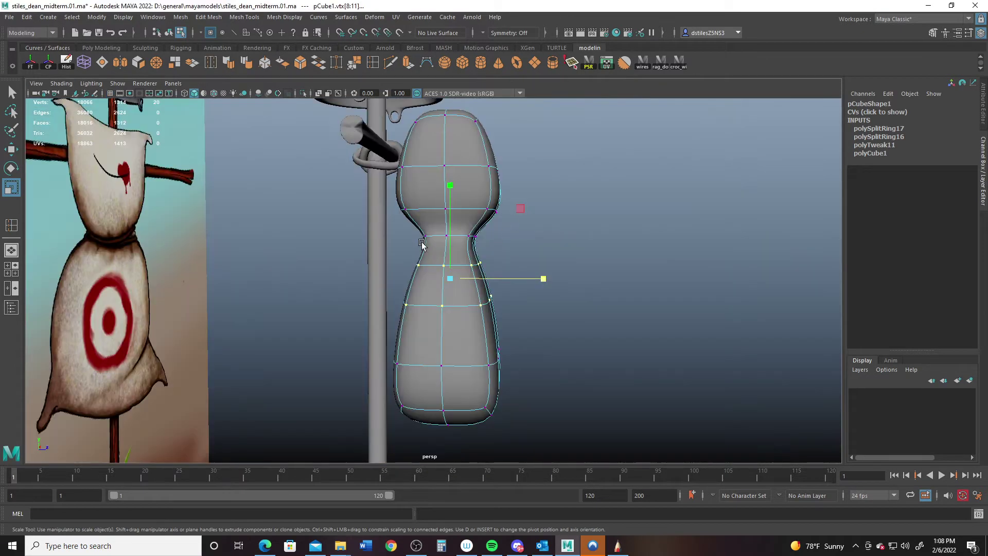
alt+right_drag(421, 244, 459, 282)
alt+drag(458, 282, 395, 294)
alt+right_drag(395, 293, 401, 263)
alt+middle_drag(401, 263, 415, 292)
alt+right_drag(414, 291, 399, 288)
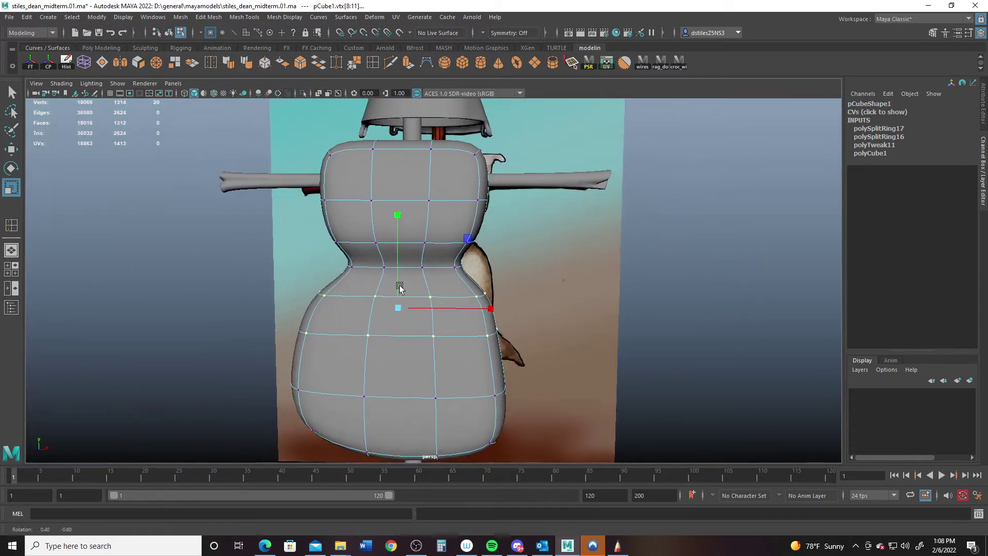
Step: In the front view, raise the right-hand vertices of the row just below the waist to the drawn sack's shoulder
key(space)
key(space)
alt+middle_drag(404, 414, 384, 280)
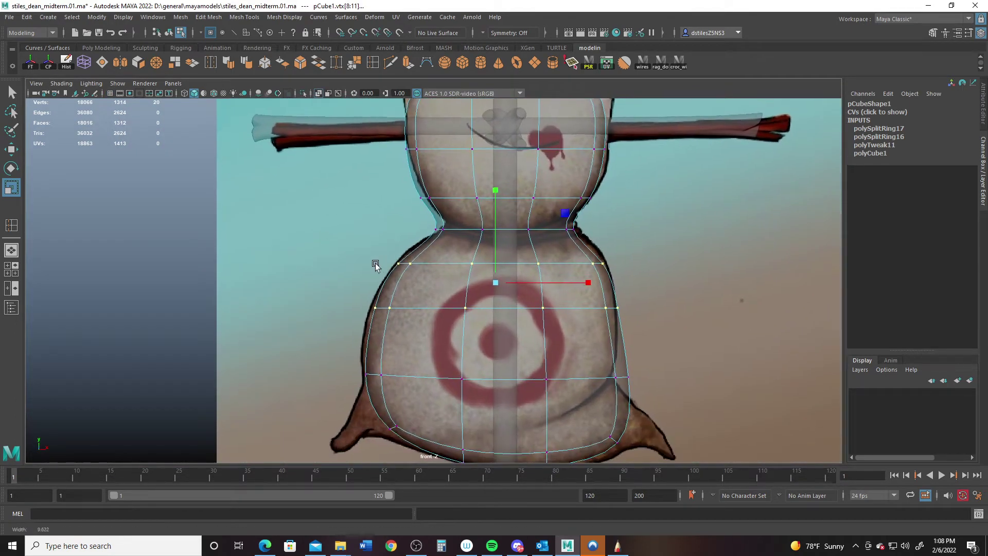
alt+middle_drag(409, 310, 404, 286)
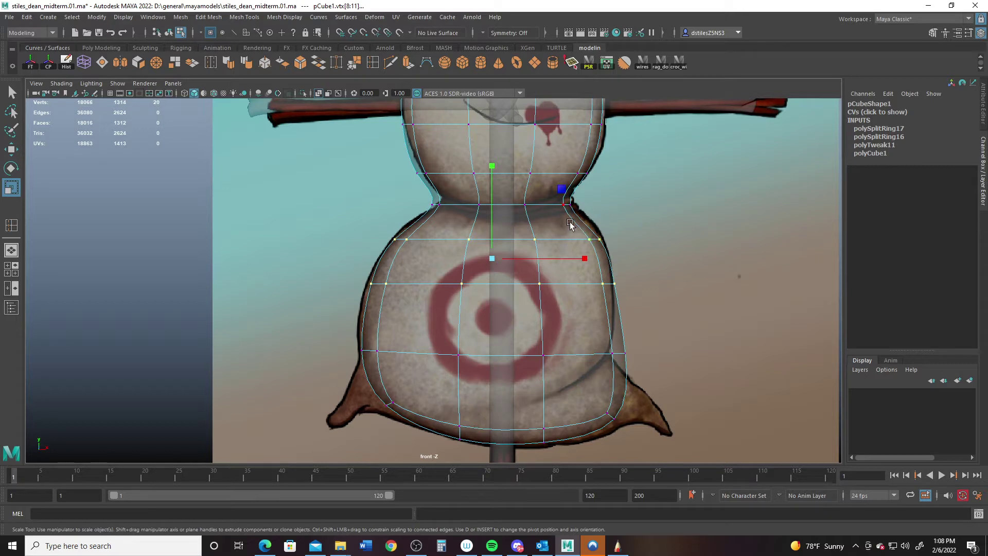
drag(570, 225, 641, 259)
key(w)
drag(605, 223, 605, 210)
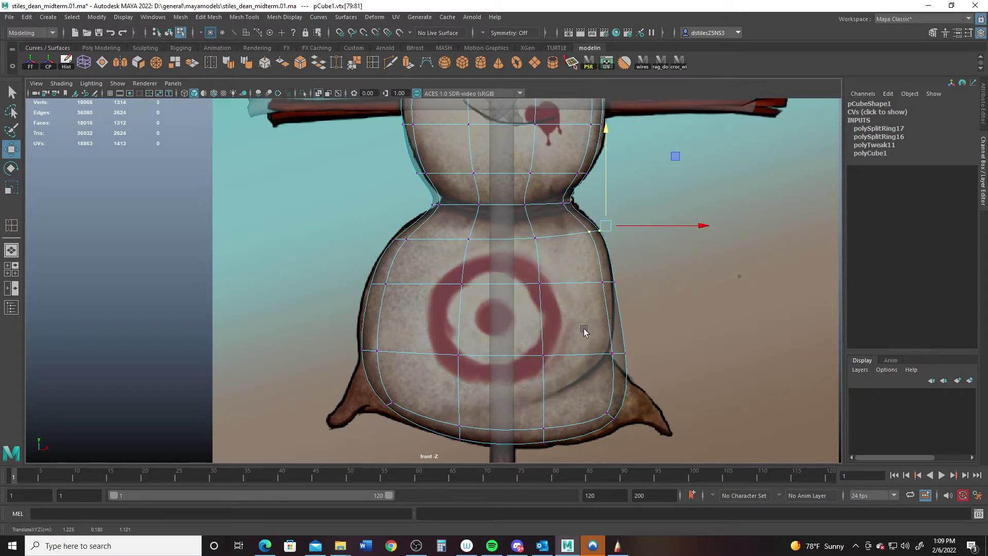
Step: Move the lower bulge's bottom-right vertices inward, rotate them slightly and lower them to follow the drawn sack's edge
drag(584, 330, 641, 437)
key(e)
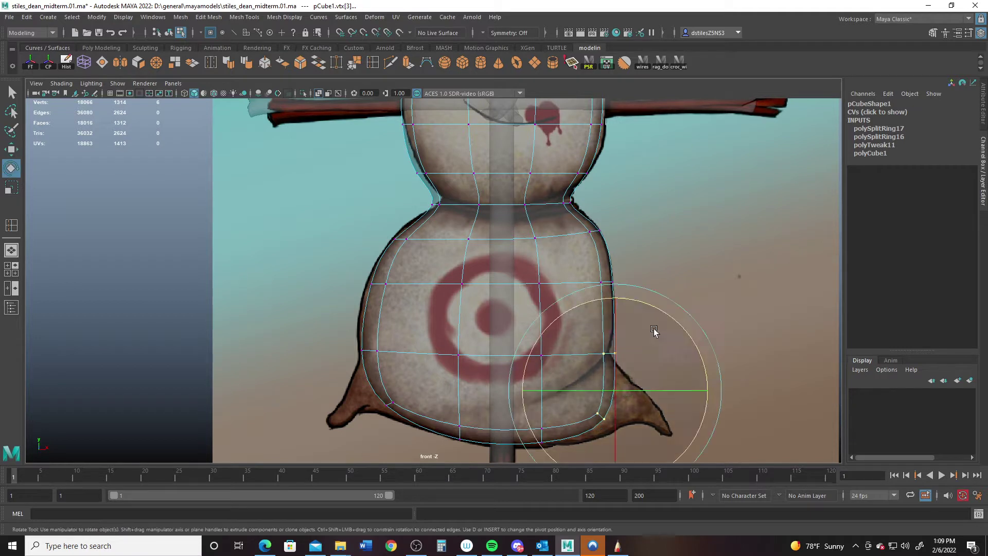
drag(654, 331, 673, 319)
key(w)
drag(616, 294, 613, 316)
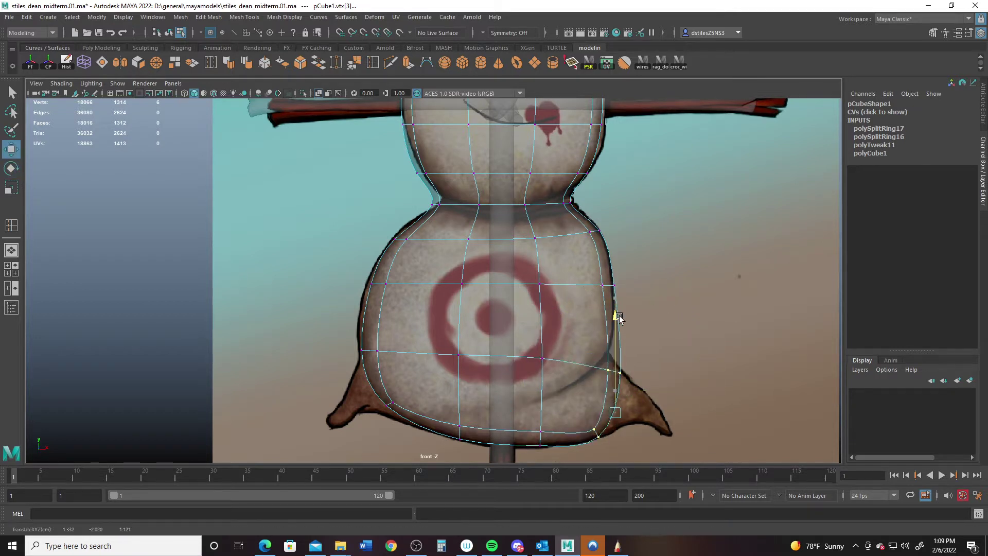
Step: Move the lower bulge's bottom-left corner vertices and upper left vertices outward to the drawn outline
alt+middle_drag(493, 393, 484, 380)
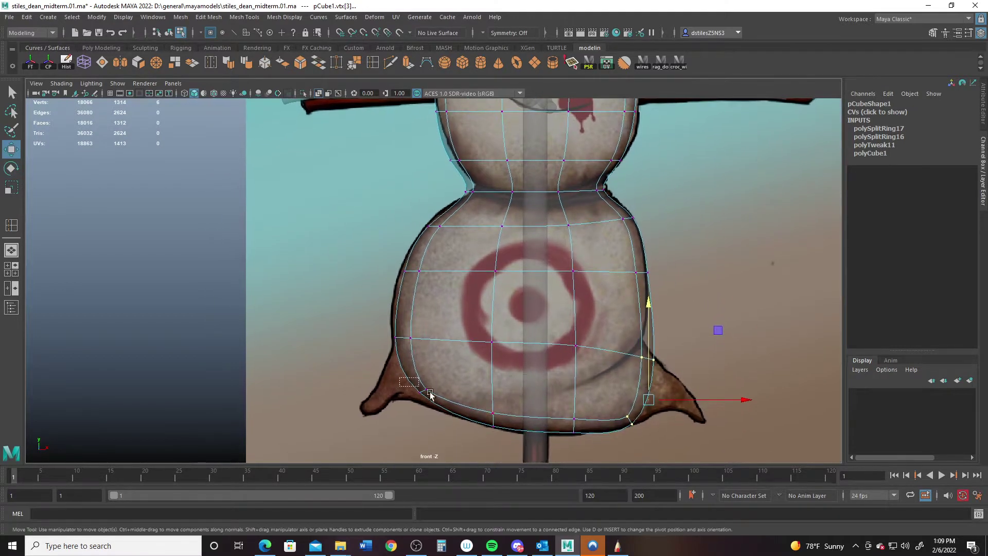
drag(429, 392, 435, 397)
drag(482, 324, 475, 334)
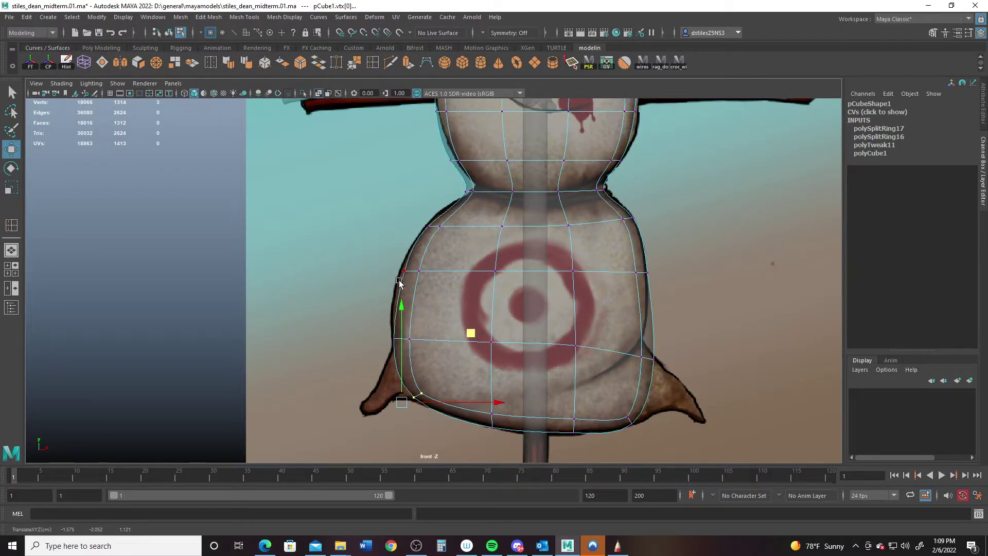
drag(397, 263, 490, 266)
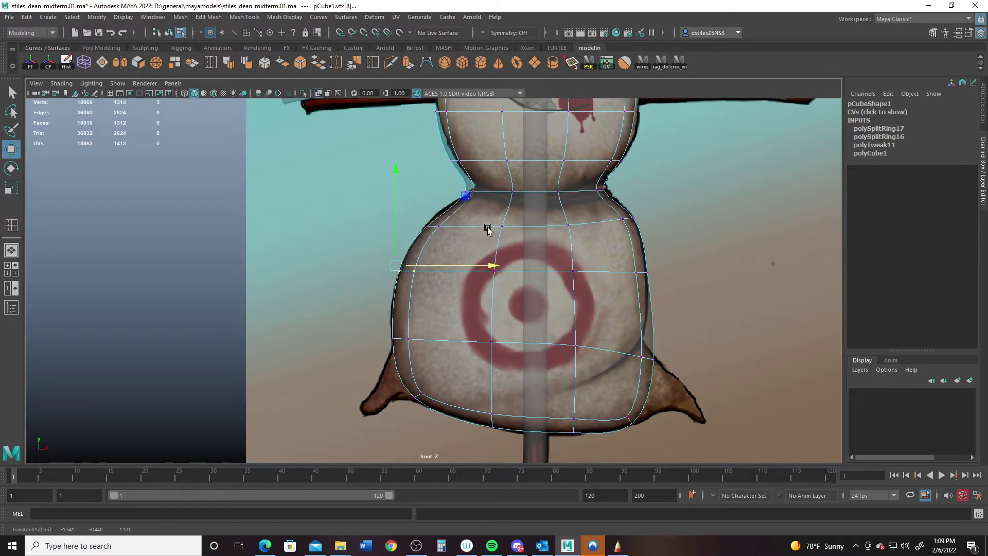
Step: Move the left vertices at and just above the waist inward and the upper bulge's right mid-height vertices outward
alt+middle_drag(429, 164, 390, 313)
alt+right_drag(390, 313, 465, 300)
alt+middle_drag(465, 300, 466, 319)
drag(389, 324, 440, 373)
drag(508, 354, 517, 355)
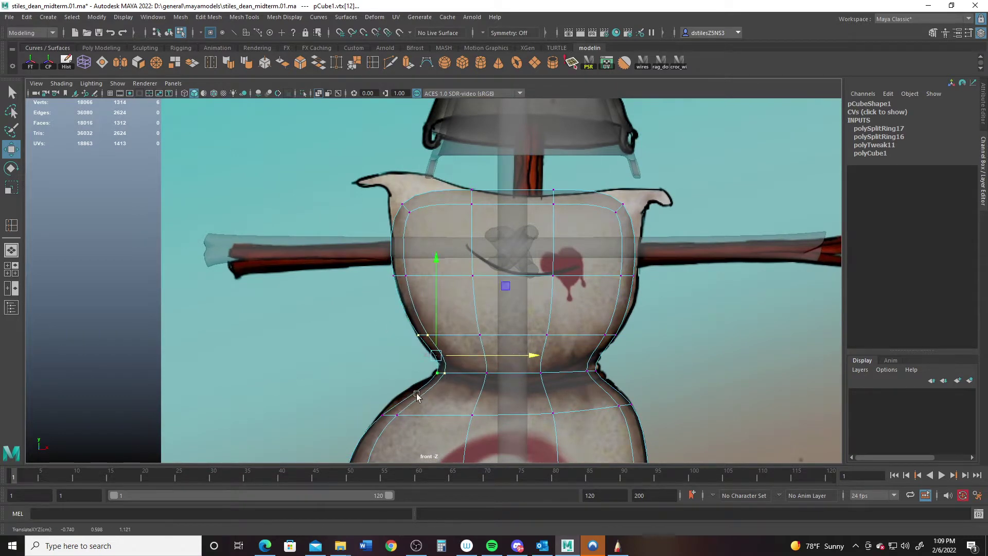
drag(597, 267, 676, 286)
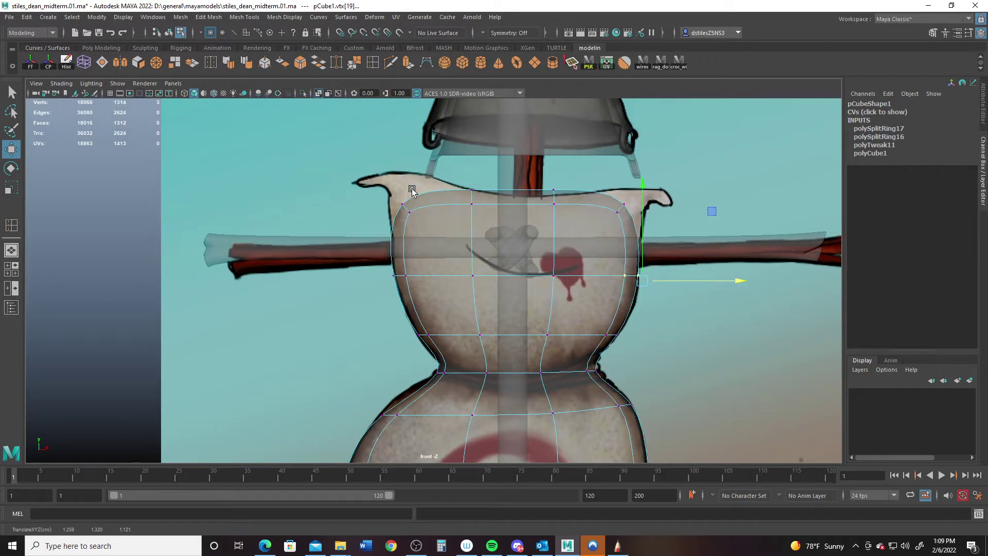
Step: Lower the sack's top middle vertices and move both top corners up to follow the drawn sack's dipped top edge
alt+middle_drag(430, 191, 445, 270)
alt+right_drag(446, 270, 478, 294)
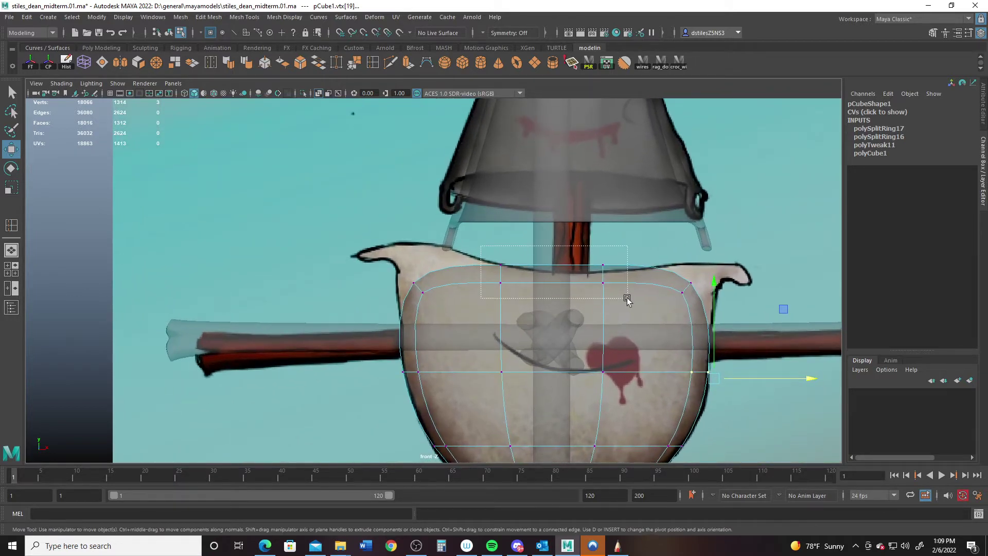
drag(557, 232, 549, 245)
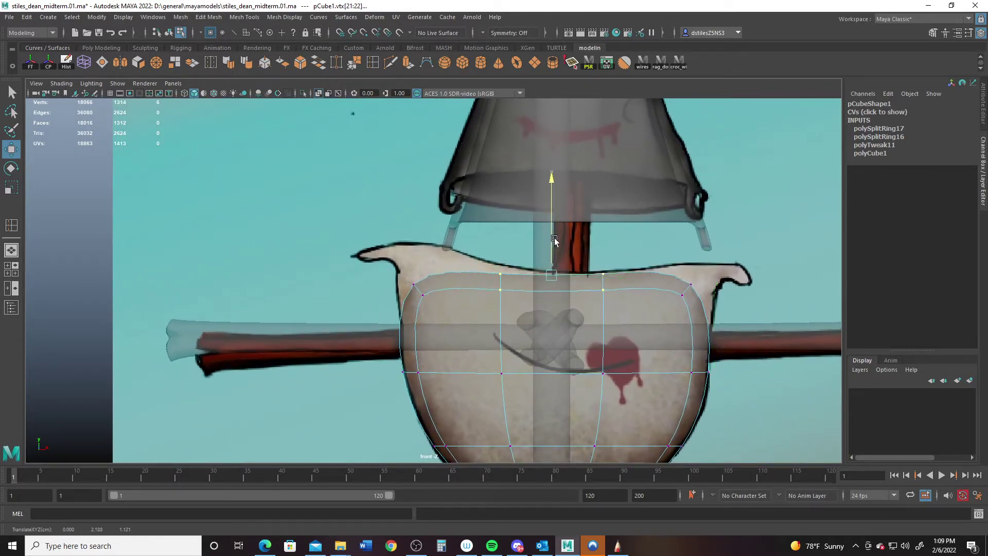
drag(675, 265, 724, 250)
drag(395, 259, 470, 308)
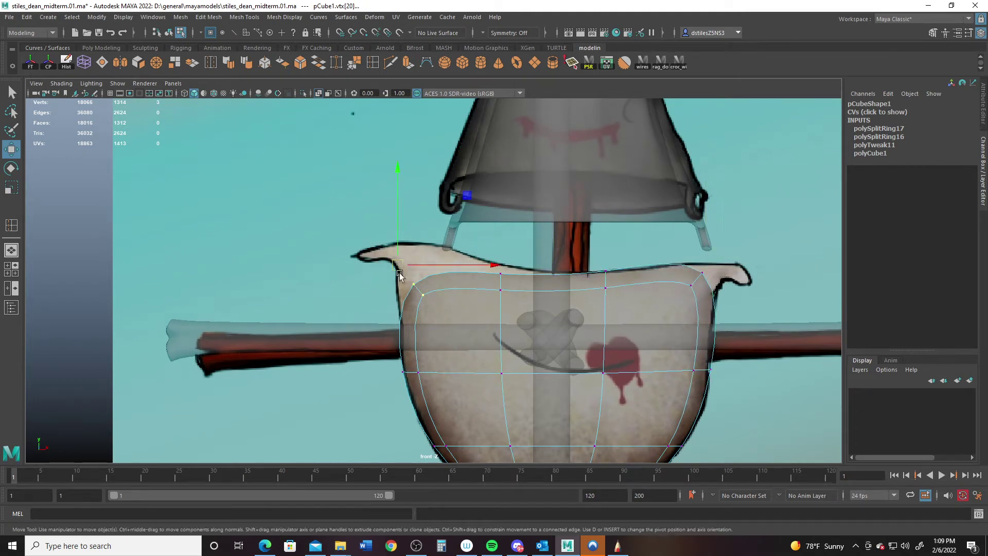
drag(399, 271, 417, 251)
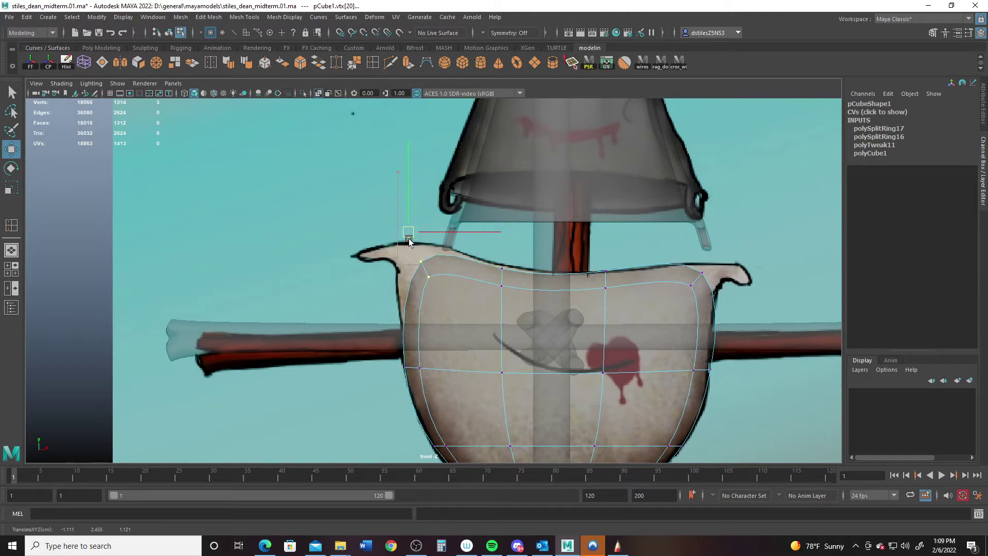
Step: Select the centre column of faces on the sack's front and pull it forward in depth
alt+middle_drag(491, 338, 474, 276)
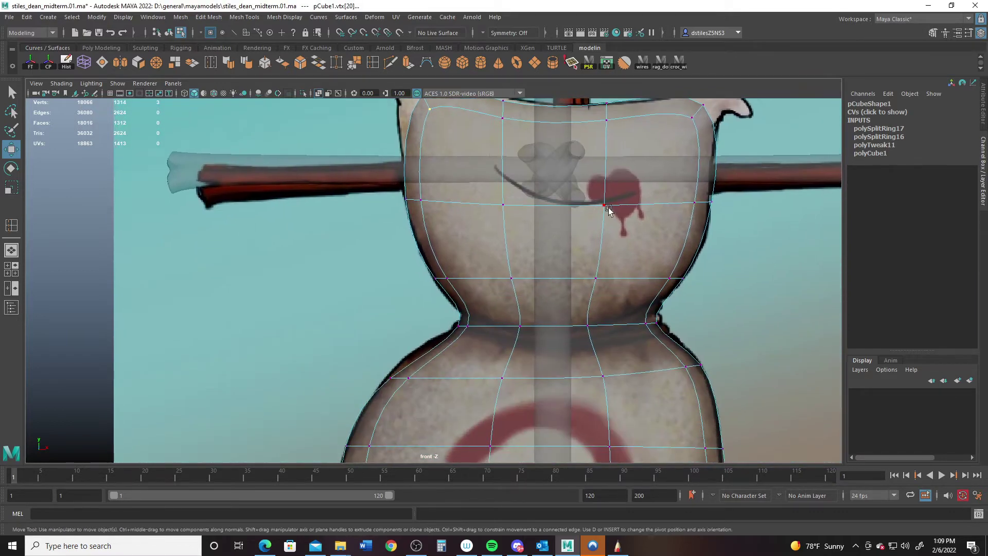
key(space)
key(space)
alt+right_drag(611, 257, 513, 257)
alt+drag(513, 258, 414, 272)
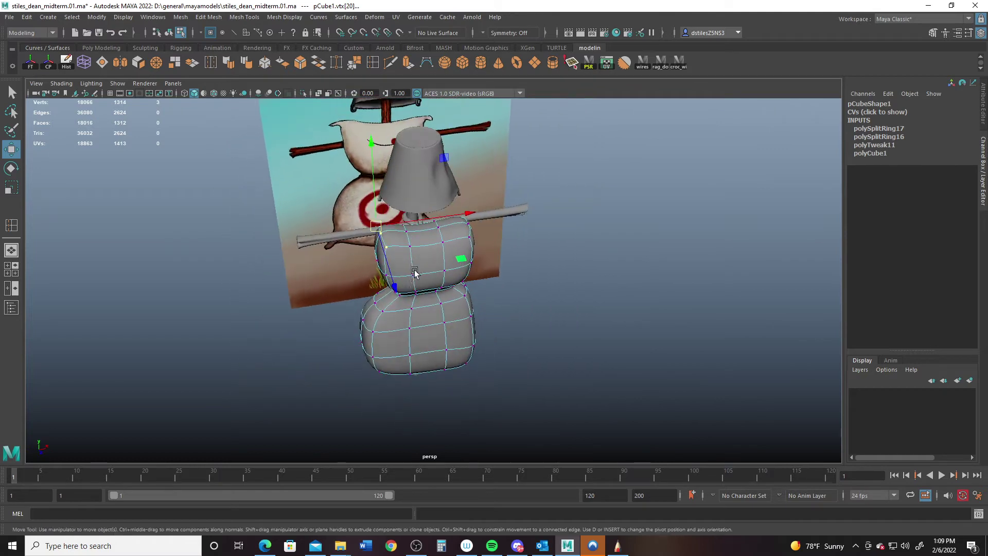
scroll(416, 272, up, 2)
right_drag(419, 261, 421, 289)
click(423, 262)
alt+middle_drag(416, 295, 422, 242)
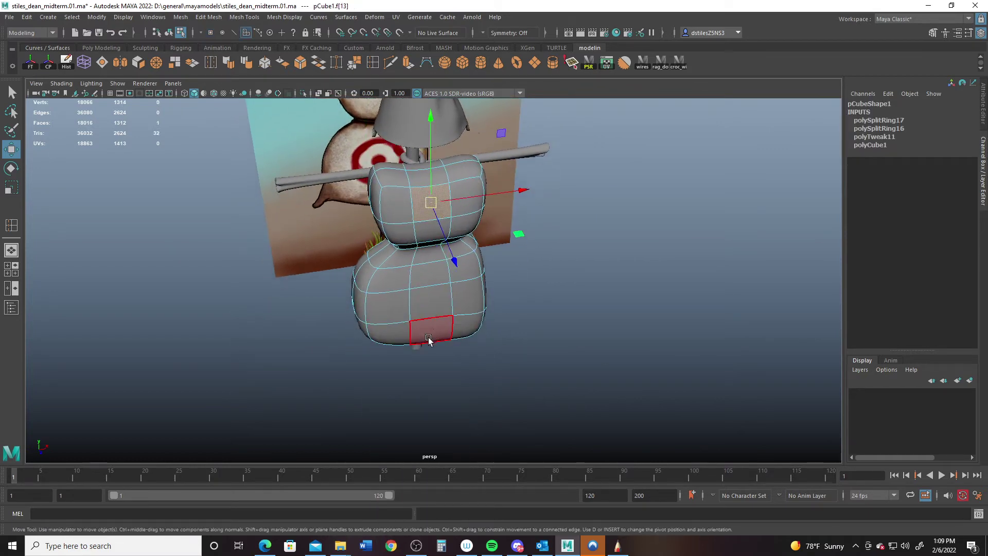
alt+drag(427, 333, 502, 277)
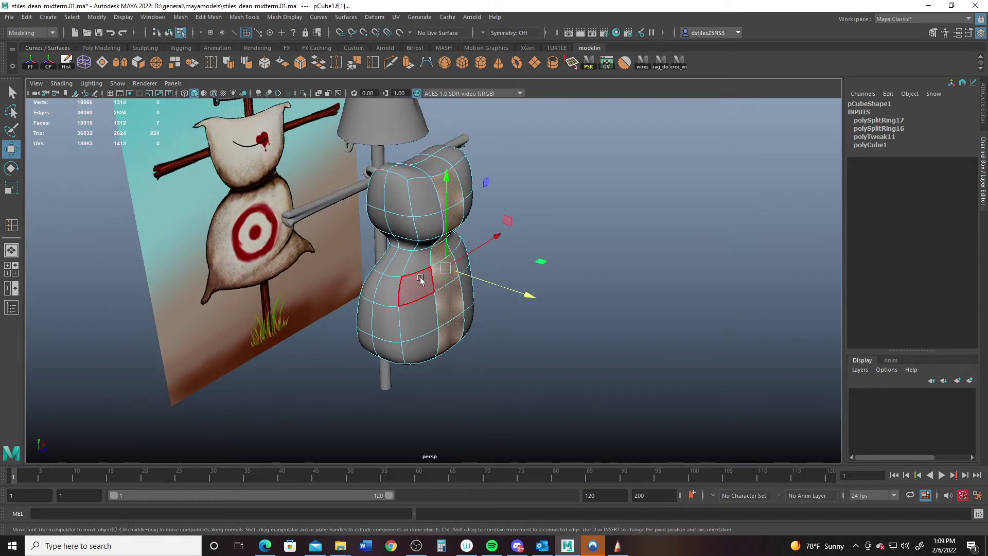
Step: Select vertical edge loops on the sack body and scale them along its width to round the sides
alt+drag(420, 279, 386, 289)
right_drag(386, 289, 386, 191)
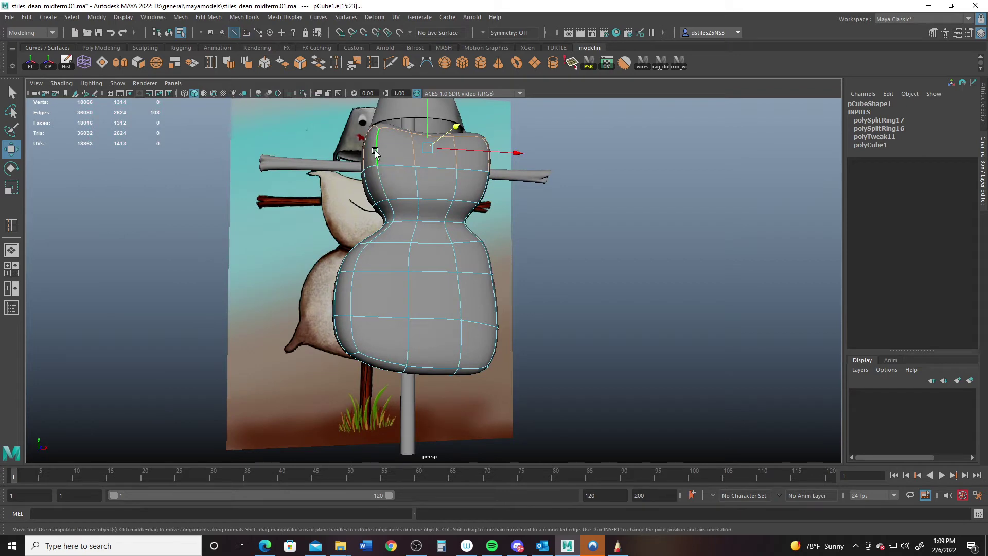
key(r)
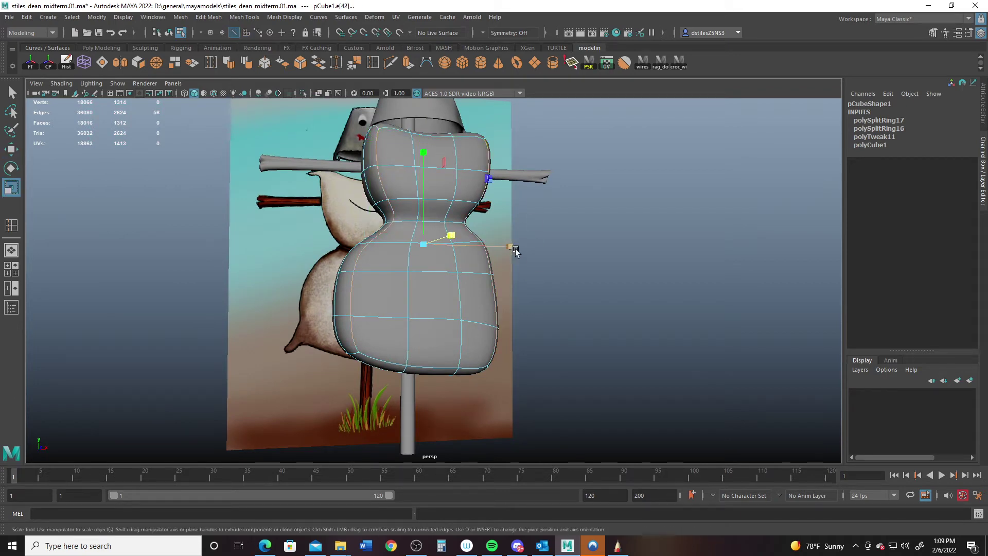
drag(513, 248, 451, 364)
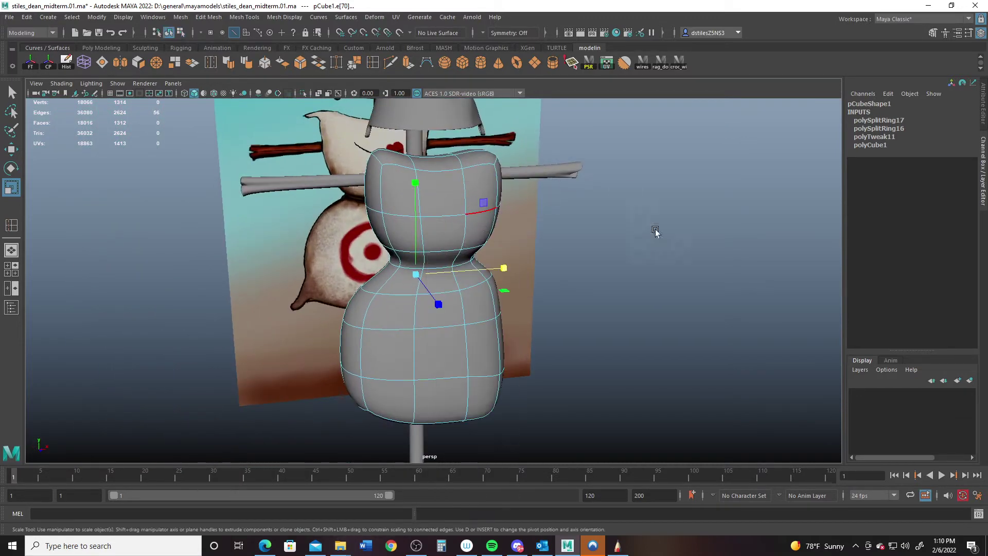
click(655, 229)
alt+drag(655, 229, 389, 205)
click(452, 241)
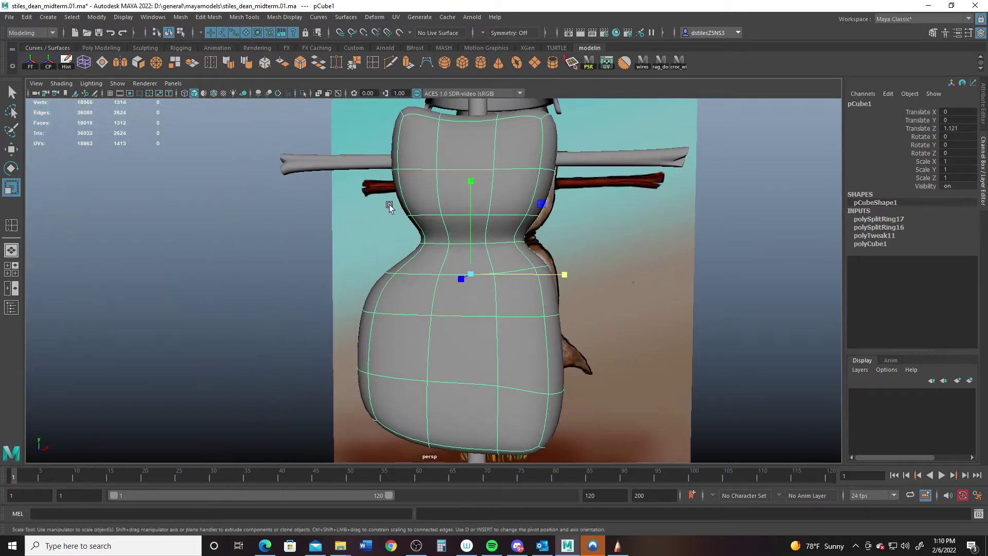
Step: In the front view, select the lower bulge's left side vertices and move them outward to the drawn outline
alt+middle_drag(389, 205, 381, 245)
alt+drag(372, 263, 368, 271)
mouse_move(411, 332)
alt+middle_down()
mouse_move(454, 291)
mouse_move(444, 301)
mouse_move(442, 223)
alt+middle_up()
key(space)
key(space)
alt+middle_drag(437, 286, 435, 224)
mouse_move(404, 311)
alt+middle_down()
mouse_move(404, 238)
mouse_move(451, 263)
alt+middle_up()
right_drag(470, 238, 423, 235)
alt+right_drag(446, 288, 387, 275)
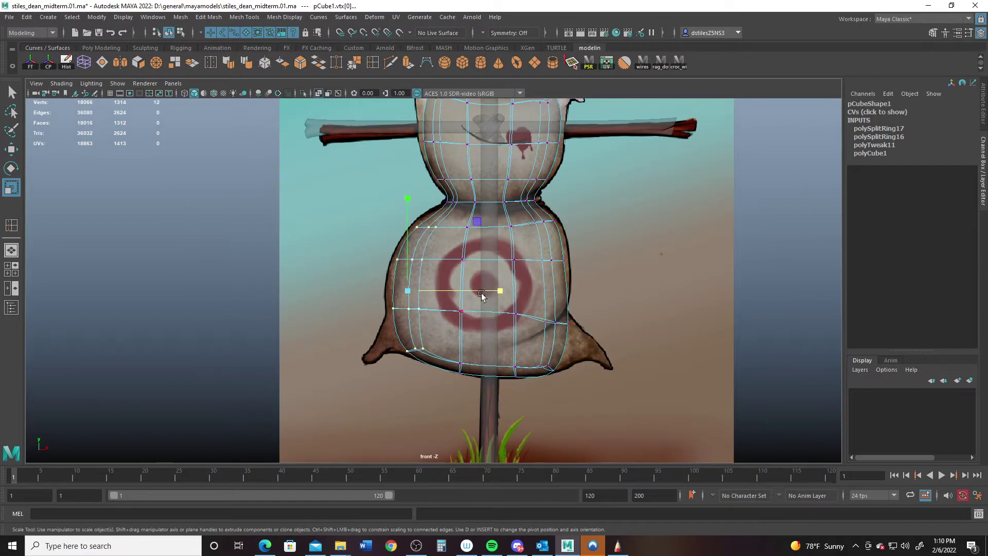
key(w)
Step: Adjust the upper bulge's left and right side vertices horizontally to match the drawn outline
alt+middle_drag(429, 139, 418, 256)
alt+right_drag(418, 254, 420, 264)
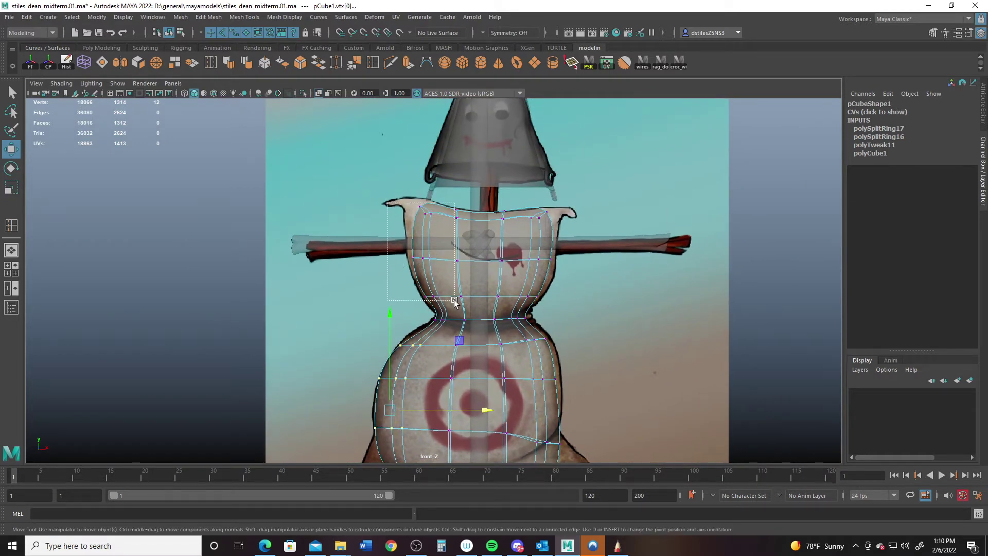
drag(517, 249, 513, 246)
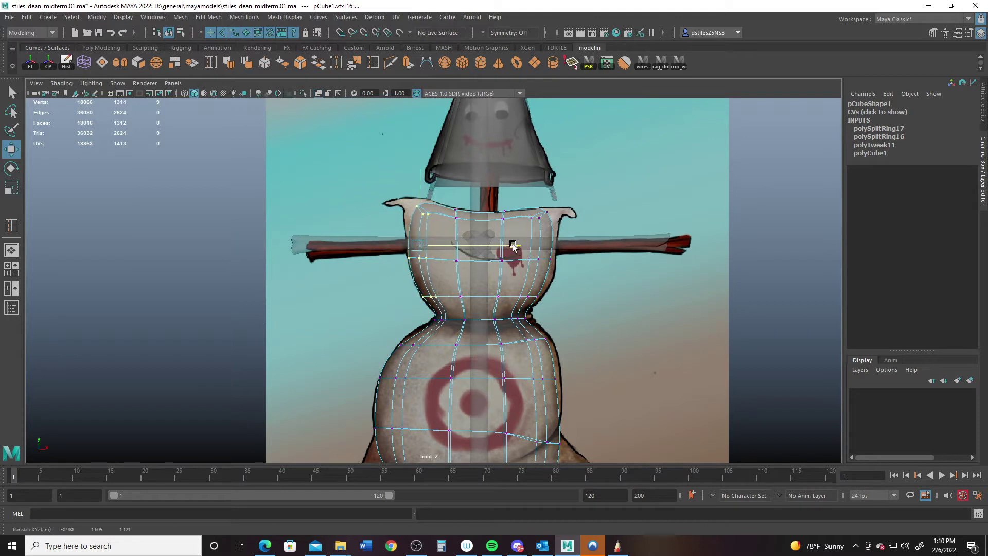
drag(522, 200, 561, 279)
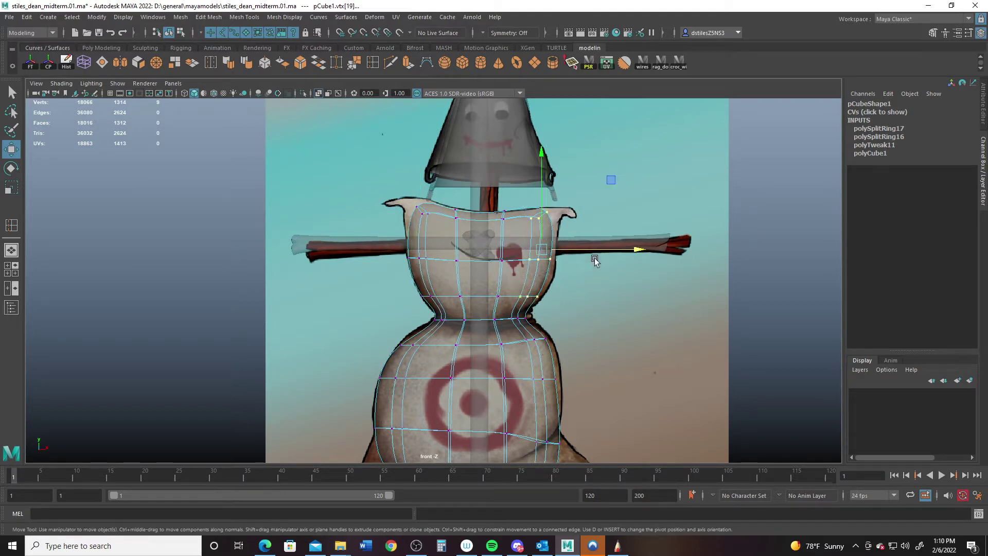
drag(595, 250, 596, 249)
Step: Align the lower bulge's right mid-height and right shoulder vertices with the drawn outline
alt+middle_drag(552, 333, 515, 252)
drag(563, 300, 559, 295)
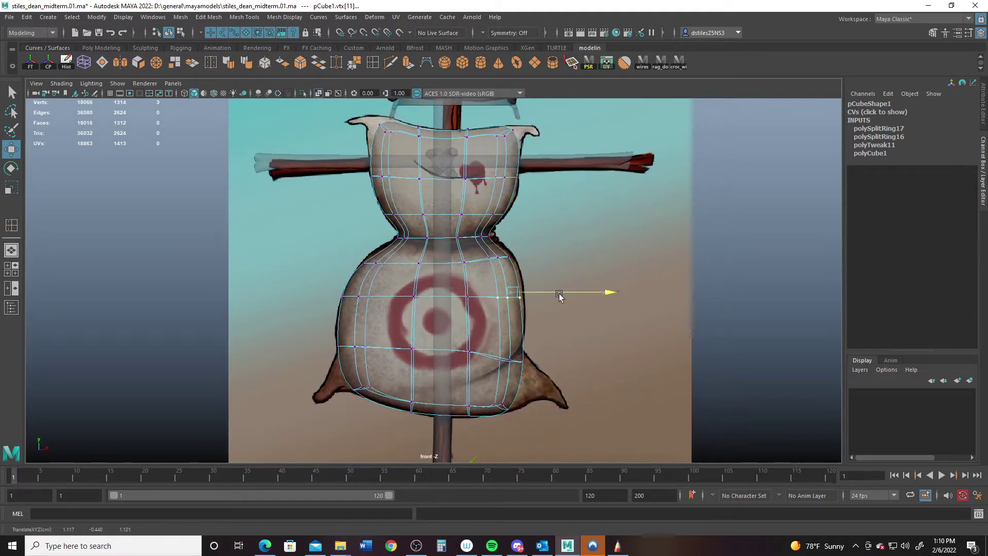
alt+right_drag(486, 311, 529, 338)
alt+middle_drag(531, 295, 550, 369)
alt+right_drag(526, 367, 592, 387)
click(521, 331)
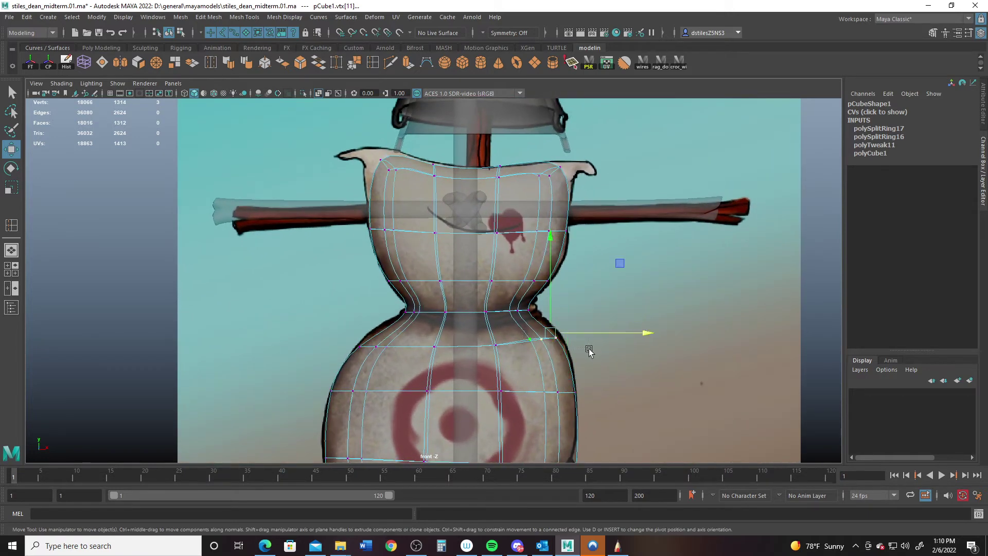
drag(581, 336, 587, 337)
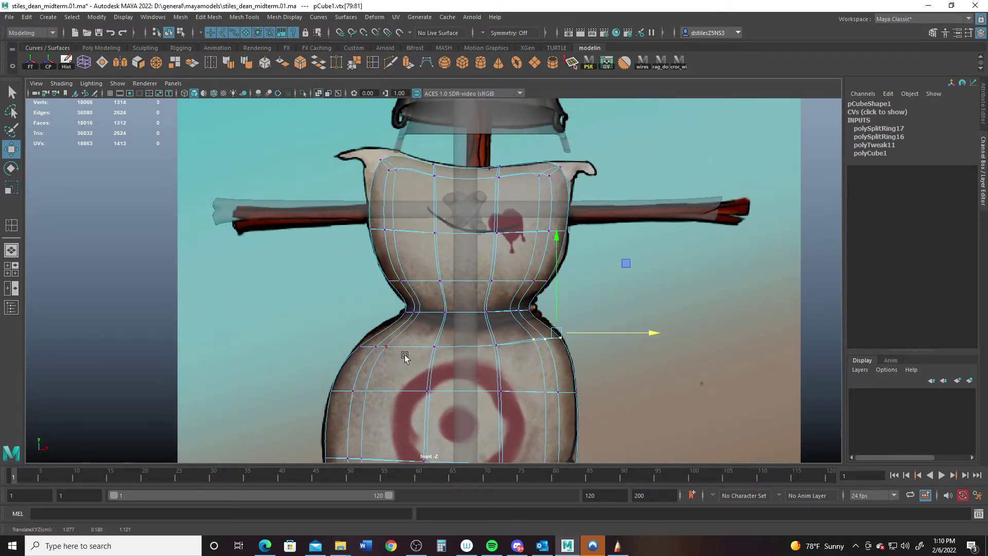
Step: Move the right vertices near the base of the upper bulge outward to the drawn outline
alt+middle_drag(447, 275, 448, 323)
alt+right_drag(501, 322, 522, 320)
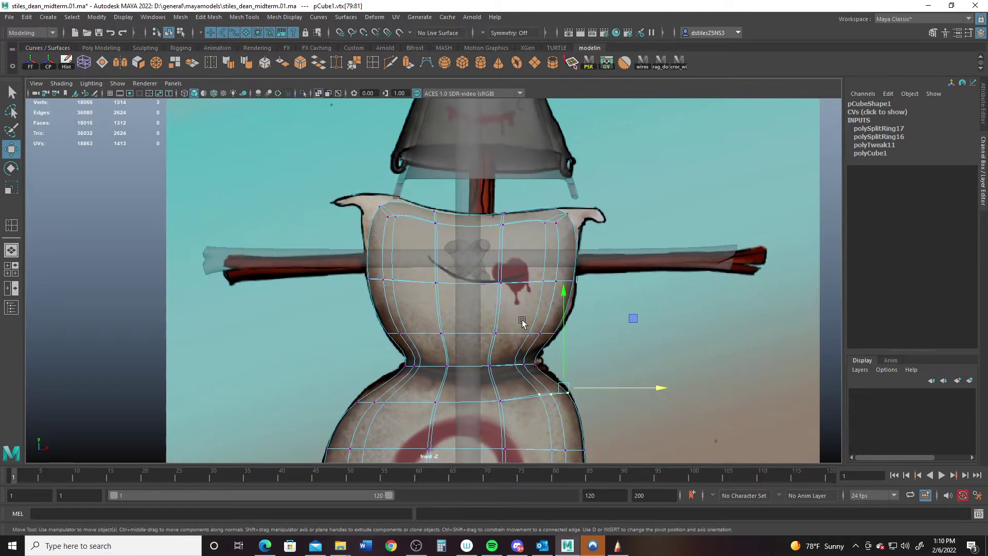
drag(583, 335, 590, 340)
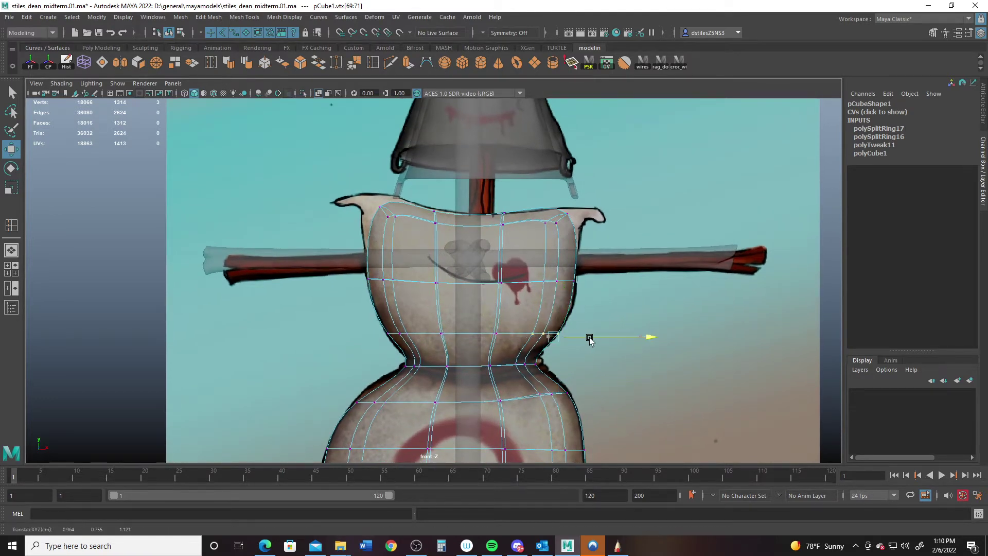
Step: Insert one edge loop just above the sack's waist and another just below it
alt+right_drag(449, 307, 461, 314)
alt+middle_drag(461, 345, 487, 294)
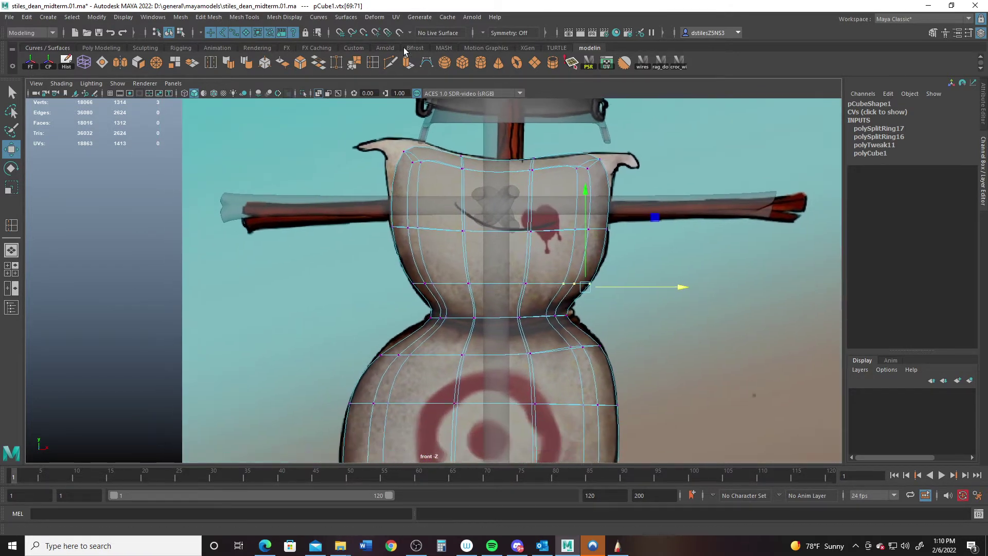
click(371, 63)
click(440, 303)
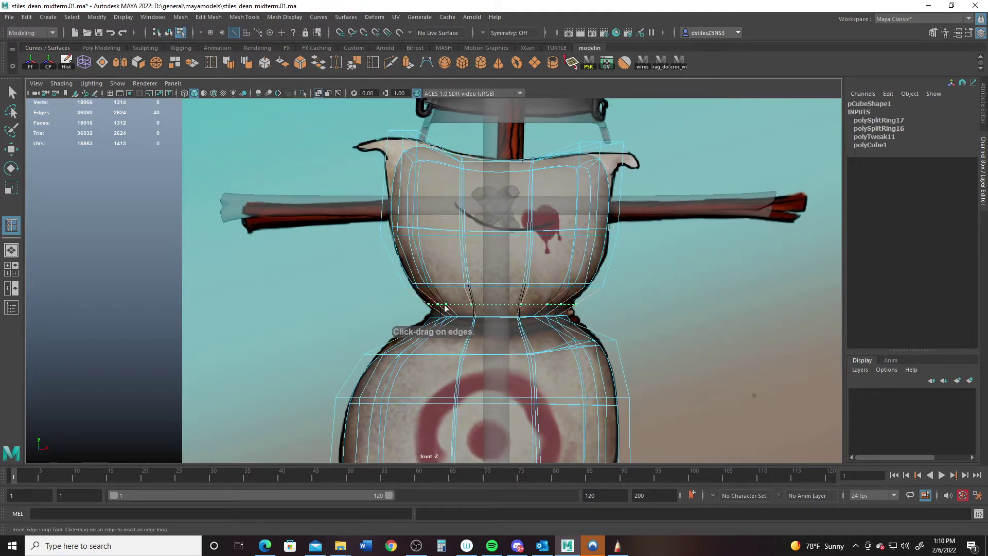
click(437, 335)
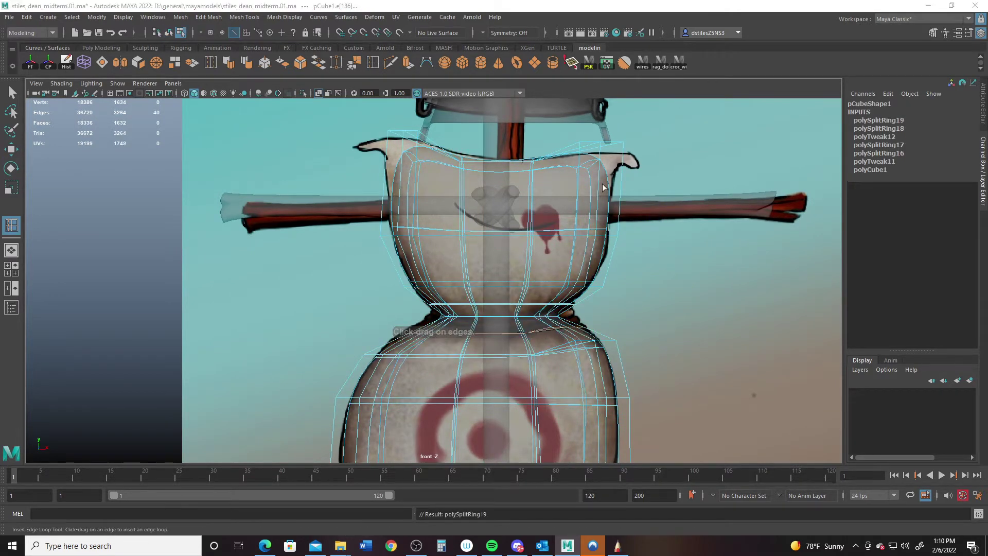
Step: In the perspective view, select the edge loop at the base of the upper bulge and lower it toward the waist
key(space)
key(space)
alt+right_drag(561, 230, 525, 276)
alt+drag(525, 276, 417, 329)
key(q)
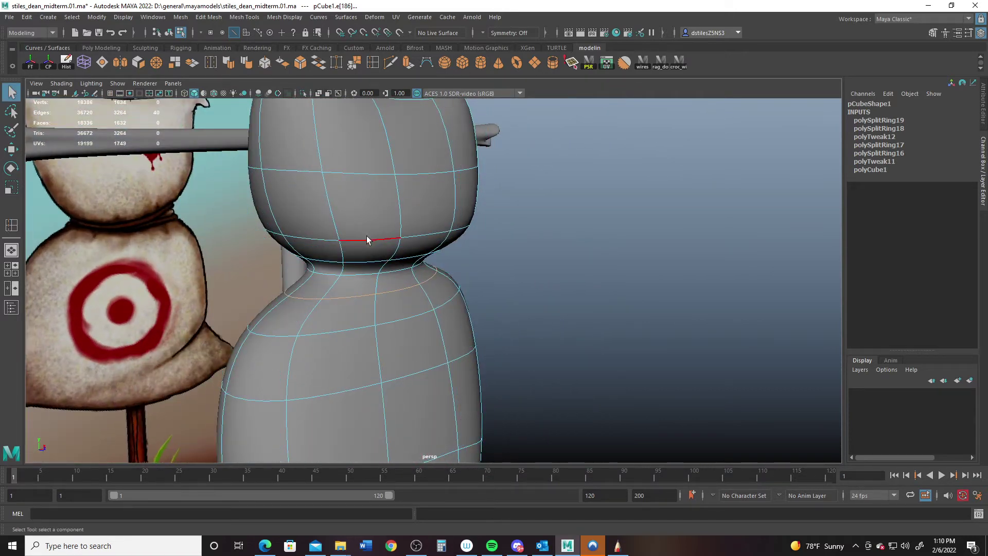
double_click(371, 240)
key(e)
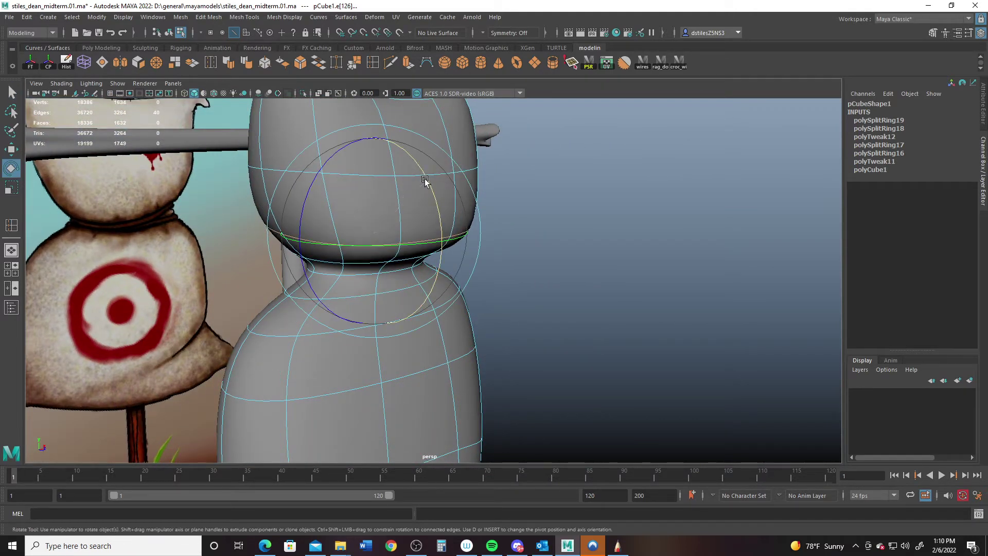
key(w)
drag(380, 142, 376, 149)
alt+drag(392, 239, 353, 269)
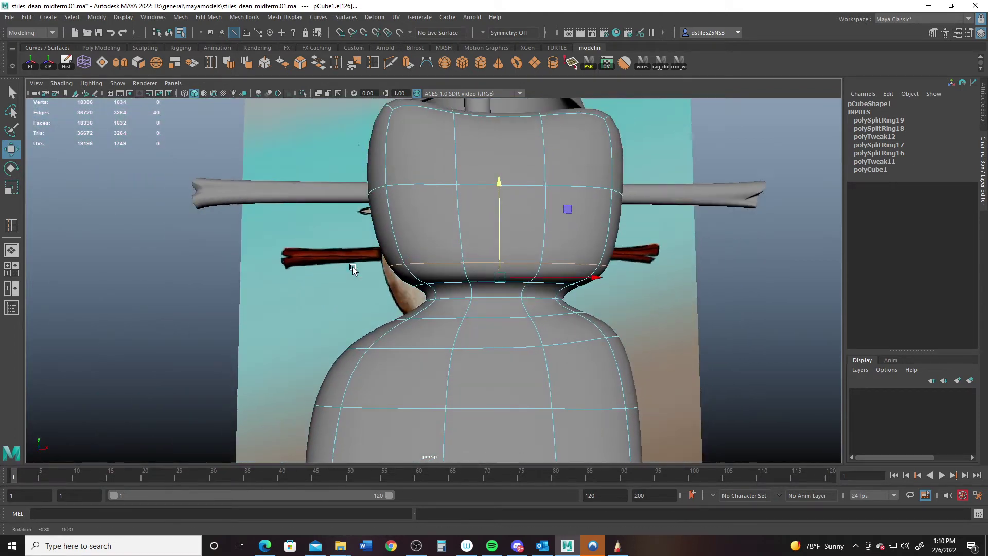
Step: Select the edge loop just below the waist and raise it slightly to tighten the pinch
alt+middle_drag(353, 269, 355, 261)
alt+right_drag(355, 260, 430, 280)
alt+middle_drag(541, 345, 520, 306)
alt+drag(519, 306, 432, 245)
key(r)
key(w)
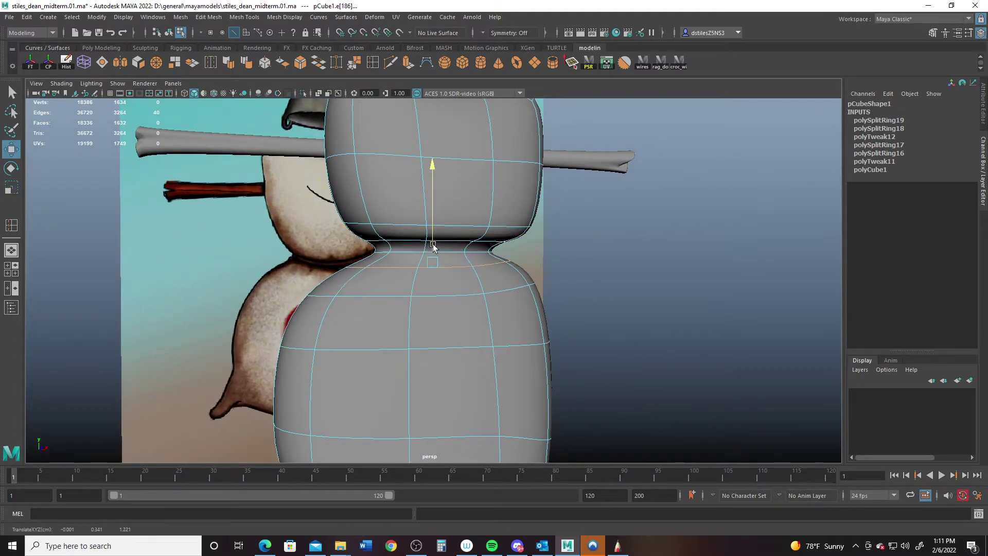
alt+drag(455, 320, 316, 308)
Step: In the front view, extrude the faces at the sack's lower-left corner out to the drawn corner tip
key(space)
key(space)
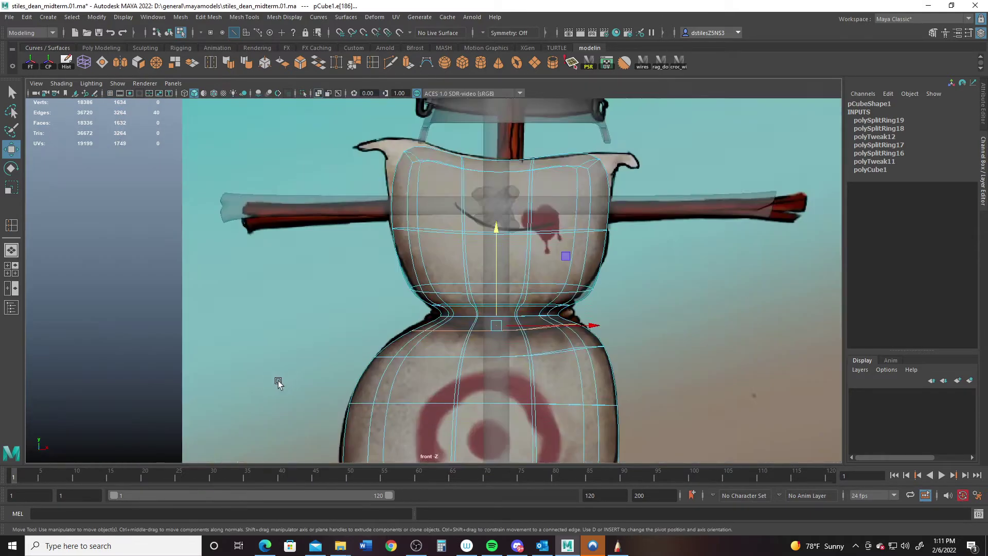
scroll(342, 304, up, 3)
scroll(464, 257, up, 3)
right_drag(470, 242, 420, 256)
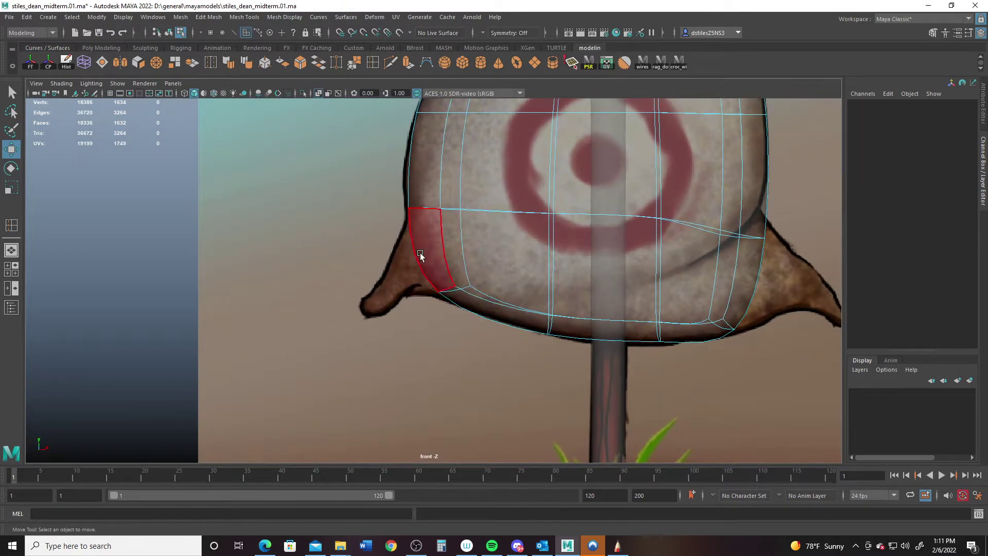
drag(427, 267, 443, 290)
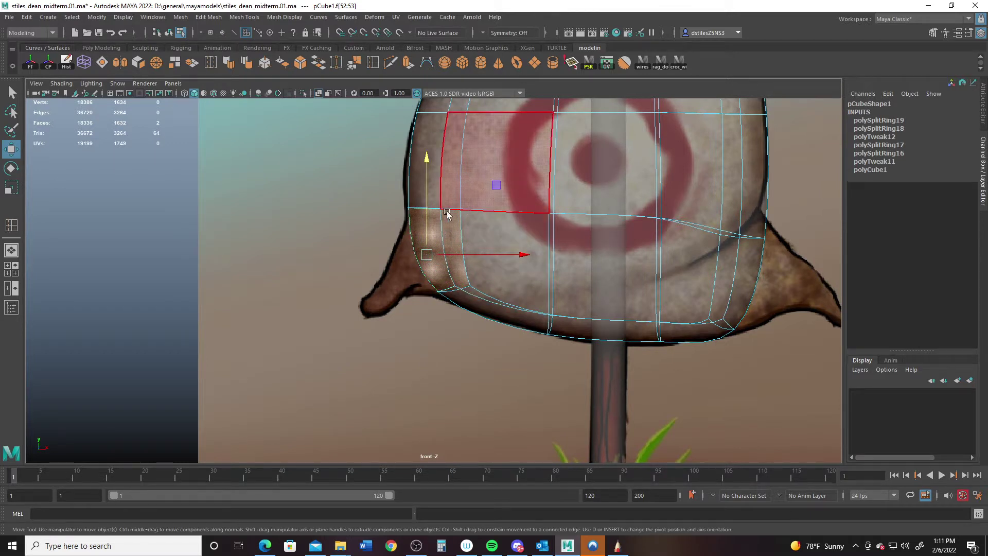
shift+drag(432, 259, 372, 303)
Step: Reduce the height of the extruded lower-left tip, then rotate and nudge it to follow the drawn corner
key(r)
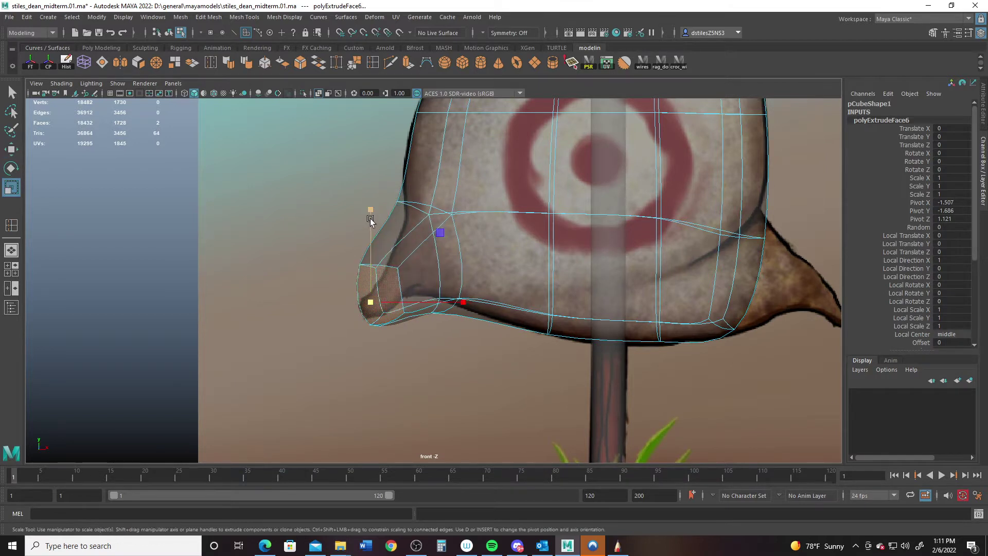
drag(371, 213, 380, 289)
key(e)
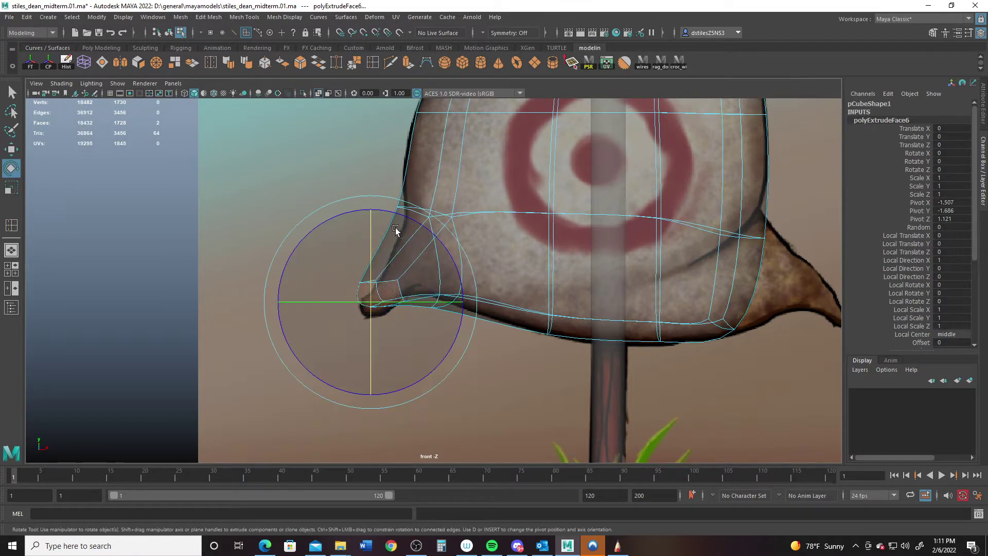
key(w)
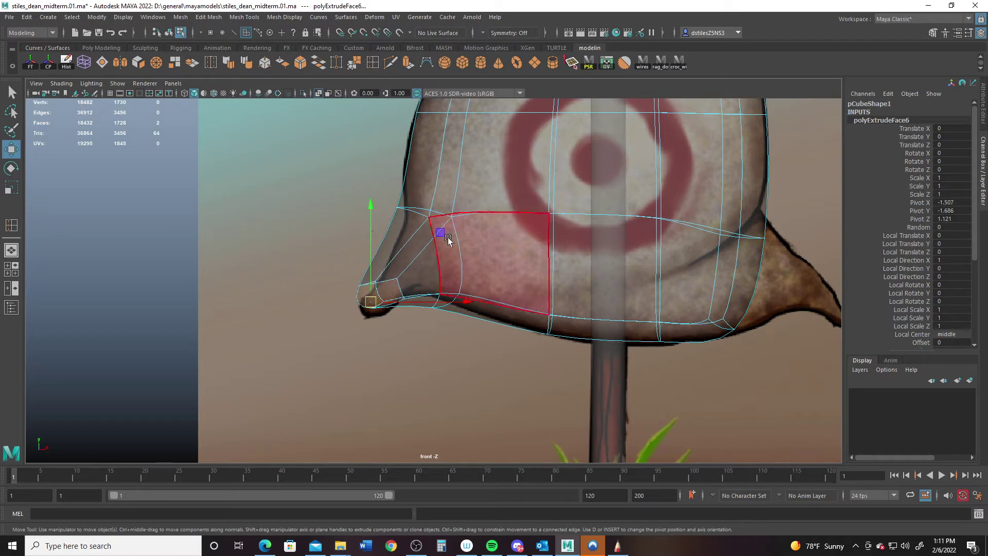
drag(443, 233, 446, 239)
Step: Extrude the sack's lower-right corner faces out to the drawn tip, then shrink their height and rotate them
alt+middle_drag(606, 257, 391, 239)
drag(555, 278, 638, 271)
key(r)
drag(640, 203, 636, 279)
key(e)
drag(662, 204, 659, 270)
Step: Extrude the faces at the sack's top-left corner up and outward toward the drawn ear
alt+middle_drag(618, 240, 652, 344)
alt+middle_drag(529, 172, 569, 354)
alt+middle_drag(551, 222, 566, 366)
alt+middle_drag(457, 223, 458, 276)
alt+right_drag(381, 265, 532, 303)
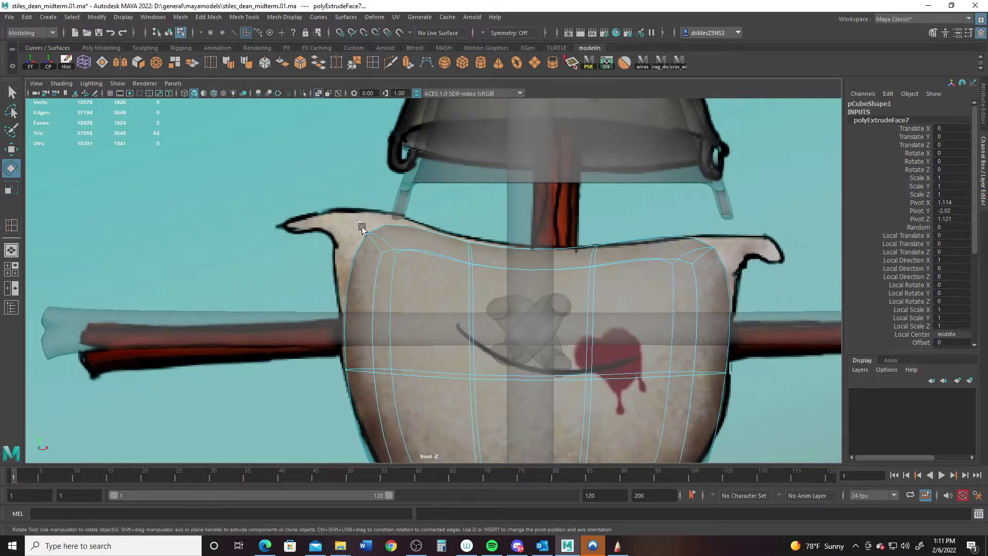
drag(378, 242, 381, 242)
key(w)
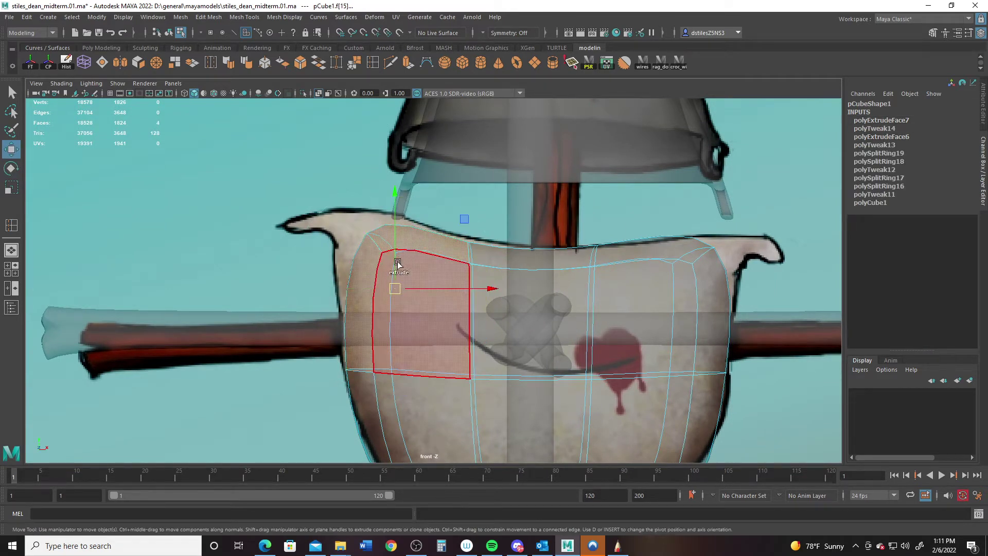
key(ctrl+e)
drag(393, 282, 357, 247)
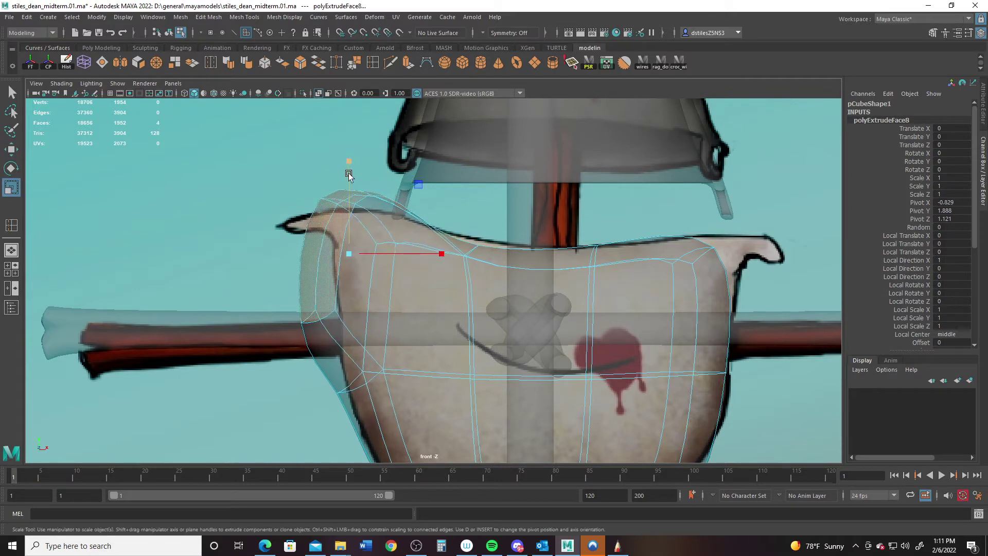
Step: Rotate the extruded top-left faces, reduce their height and move them up to fit the drawn ear
key(e)
drag(426, 203, 396, 162)
key(r)
drag(326, 181, 326, 237)
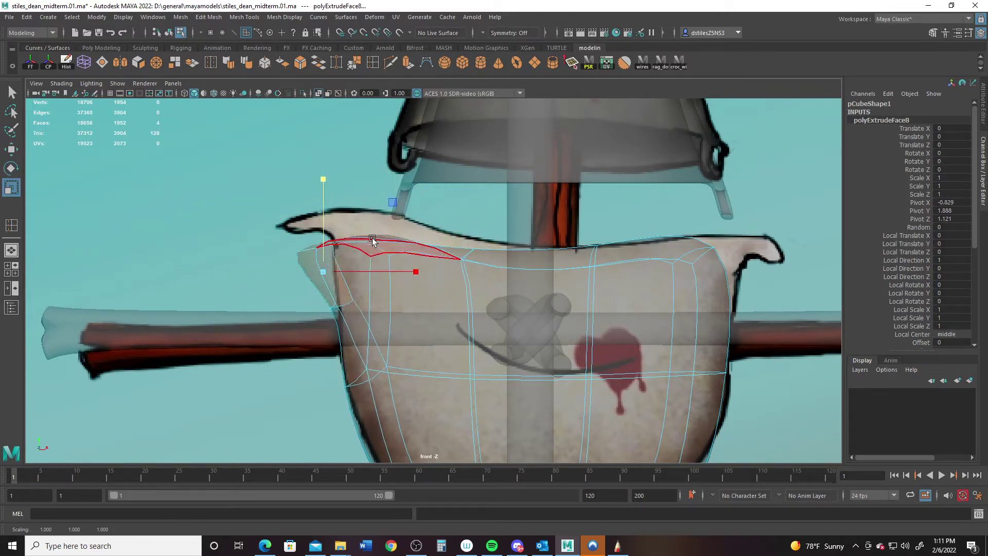
key(w)
drag(323, 271, 328, 238)
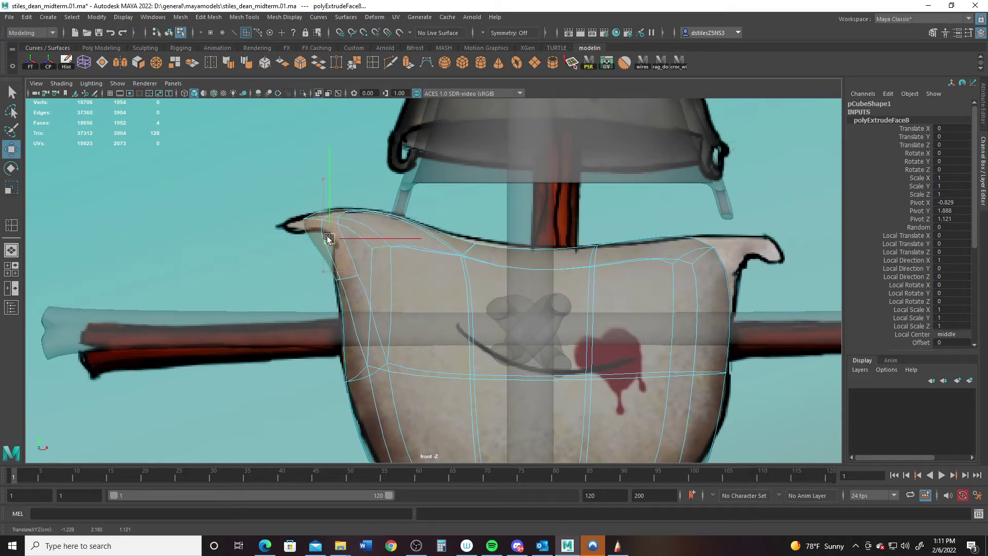
Step: Extrude the faces at the sack's top-right corner outward toward the drawn ear
alt+middle_drag(574, 248, 428, 255)
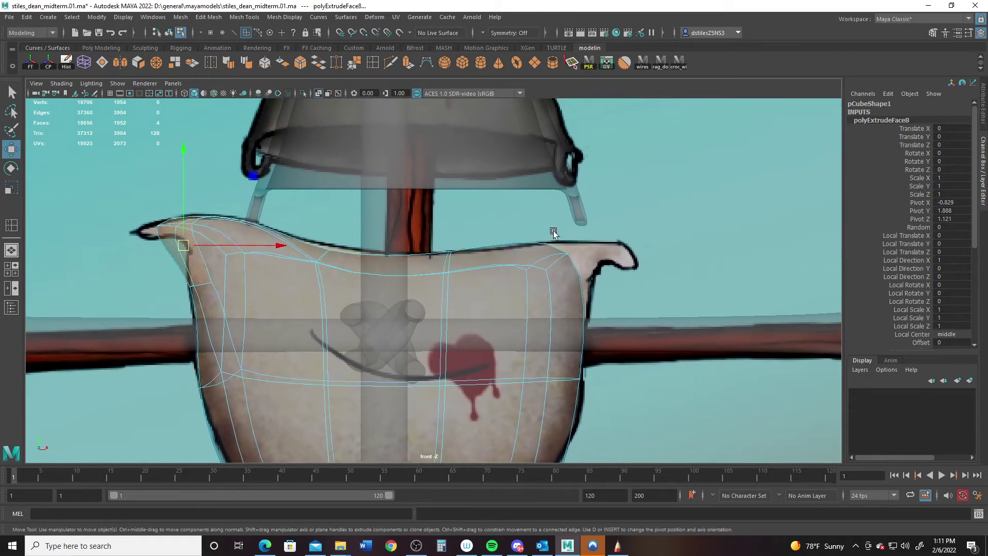
drag(577, 260, 578, 261)
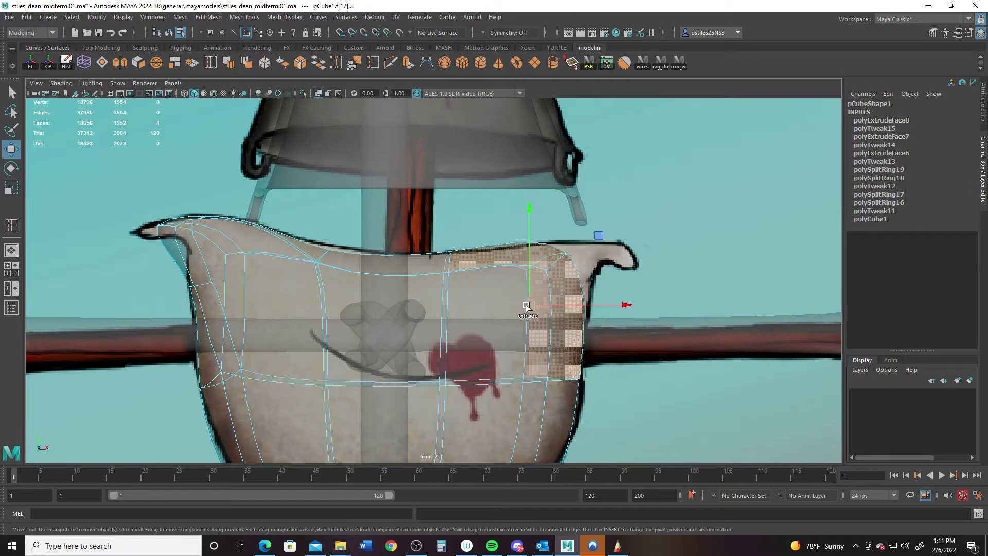
shift+drag(525, 306, 600, 271)
Step: Reduce the height of the extruded top-right faces, rotate them, and move them up and outward toward the drawn ear
key(r)
drag(594, 184, 596, 260)
key(e)
drag(647, 200, 657, 243)
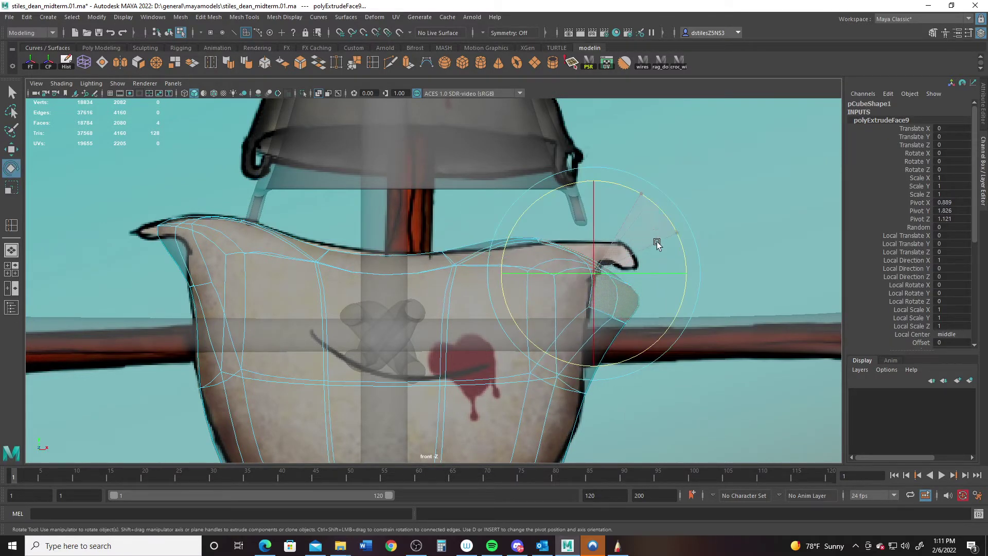
key(w)
drag(596, 272, 619, 235)
key(r)
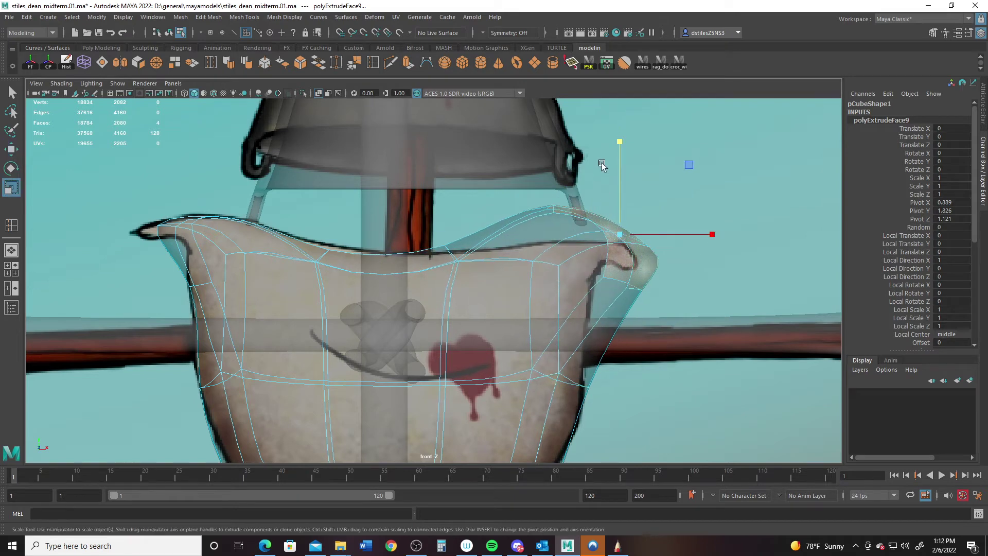
drag(617, 144, 623, 182)
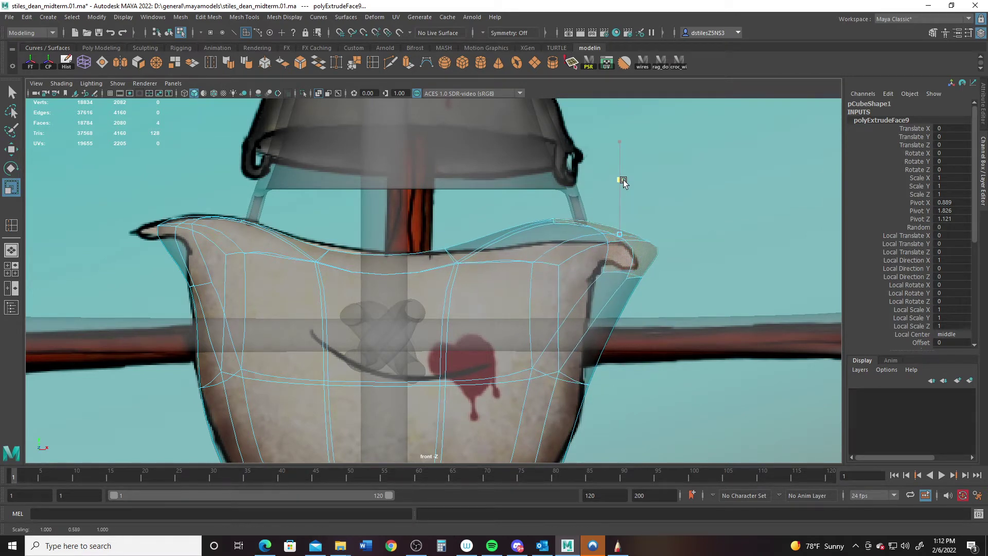
Step: Select the two end faces of the sack's lower-left corner tip and narrow them in depth
scroll(504, 302, down, 8)
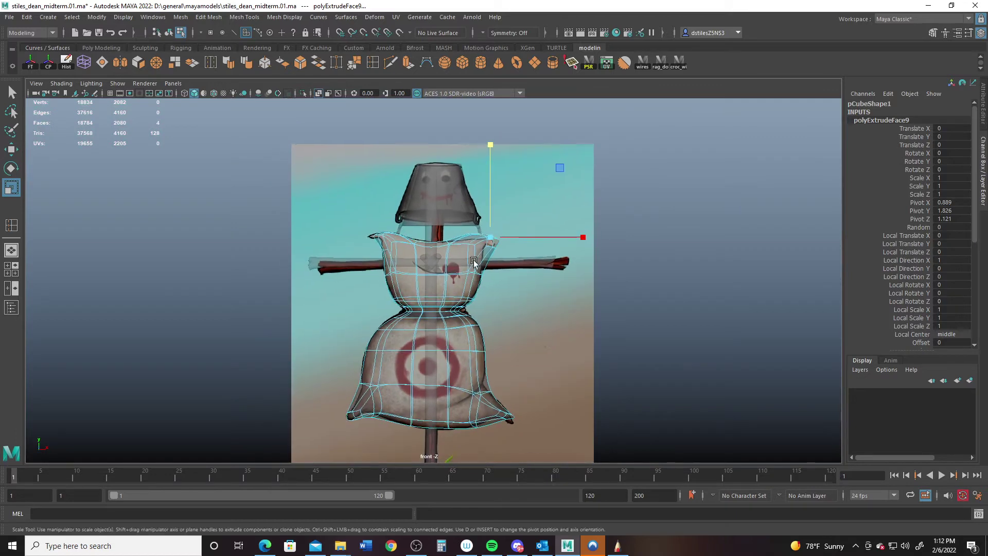
right_drag(459, 261, 561, 215)
key(space)
key(space)
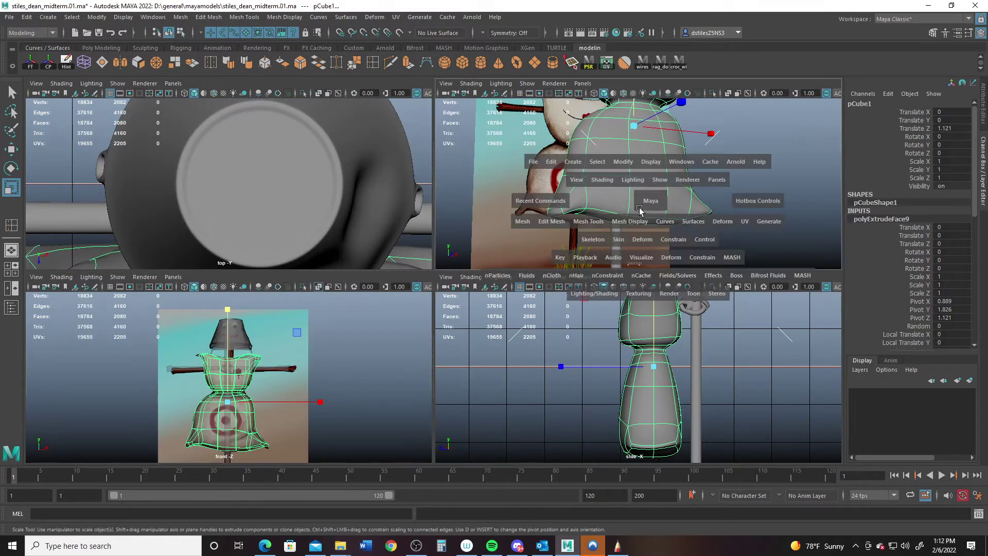
alt+drag(498, 261, 341, 261)
right_drag(345, 262, 352, 283)
click(403, 325)
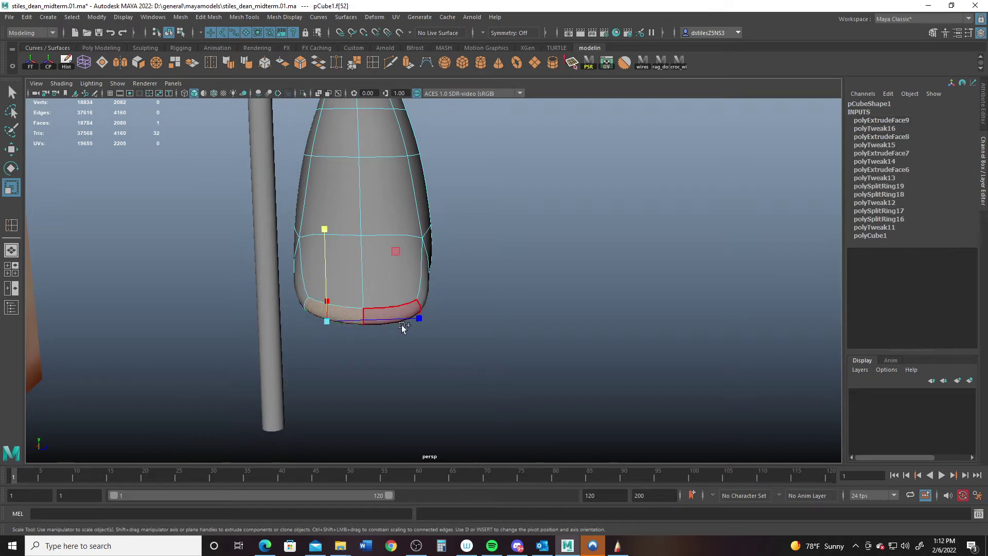
shift+click(406, 311)
drag(453, 318, 501, 126)
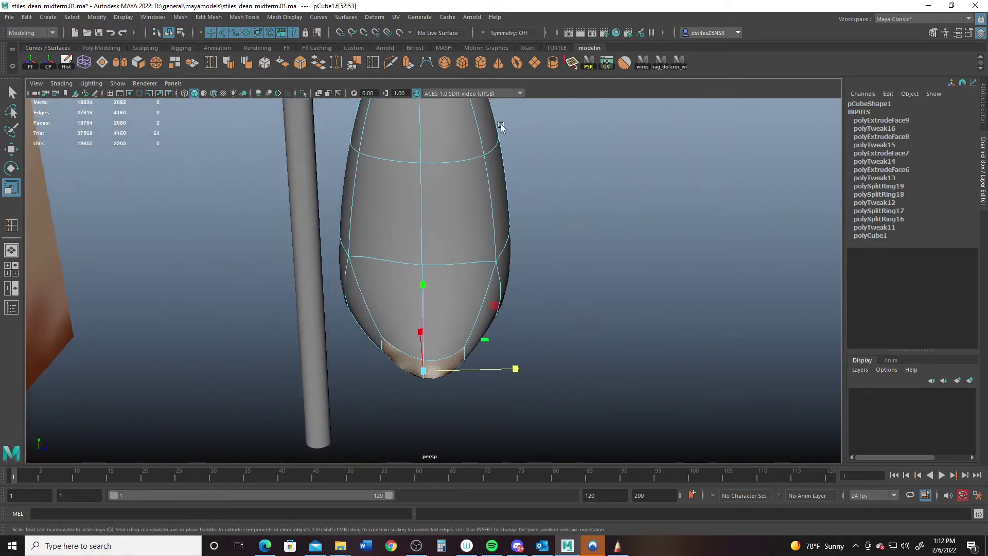
Step: Insert an edge loop around the sack's lower-left corner and adjust its height against the drawing
click(391, 63)
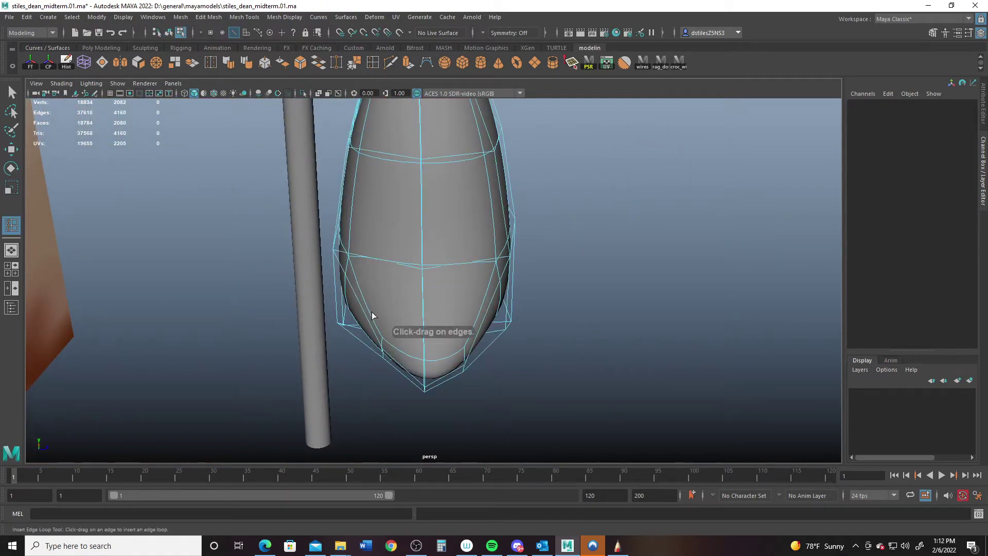
click(359, 299)
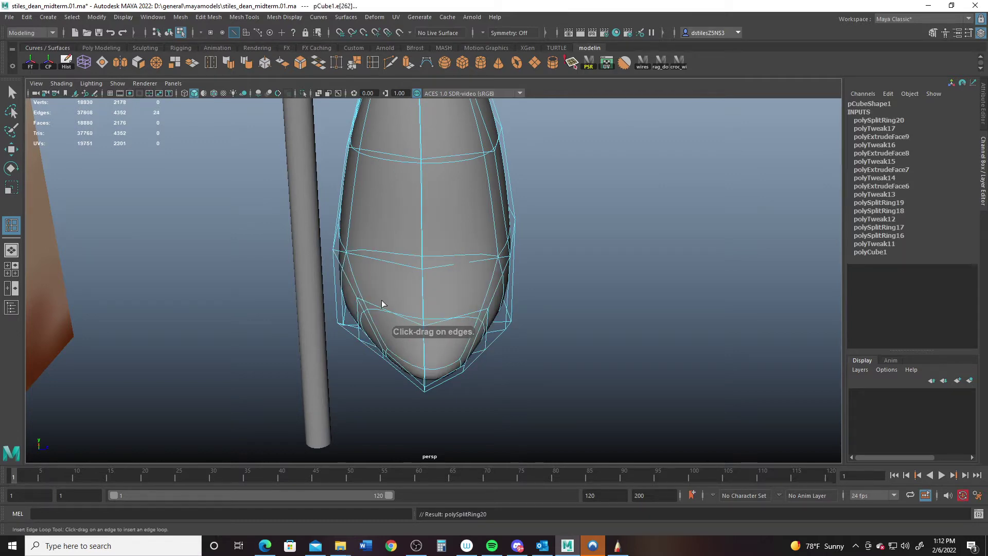
key(r)
alt+drag(384, 305, 340, 391)
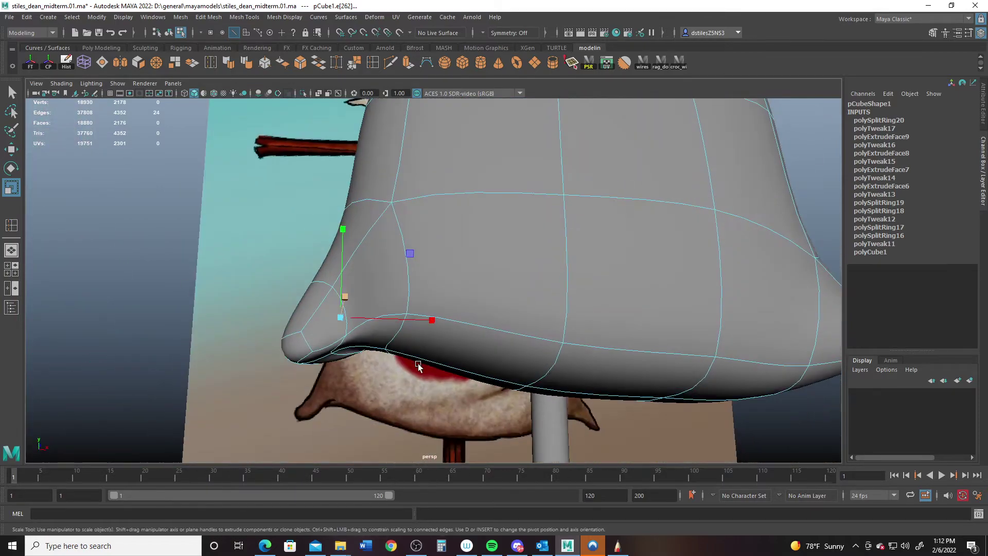
key(space)
key(space)
alt+right_drag(353, 349, 391, 355)
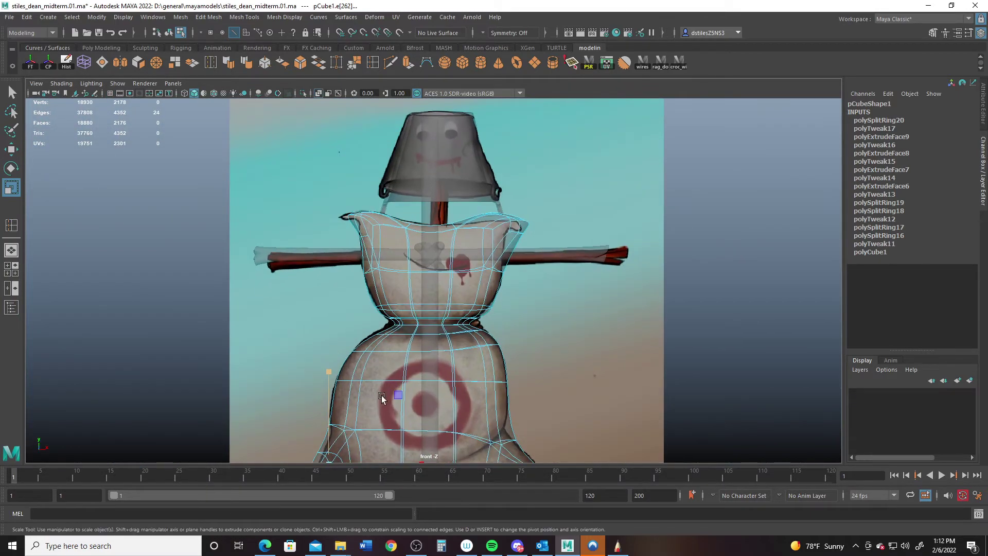
alt+middle_drag(319, 397, 420, 187)
alt+right_drag(422, 355, 546, 362)
alt+middle_drag(526, 252, 522, 391)
drag(408, 257, 422, 315)
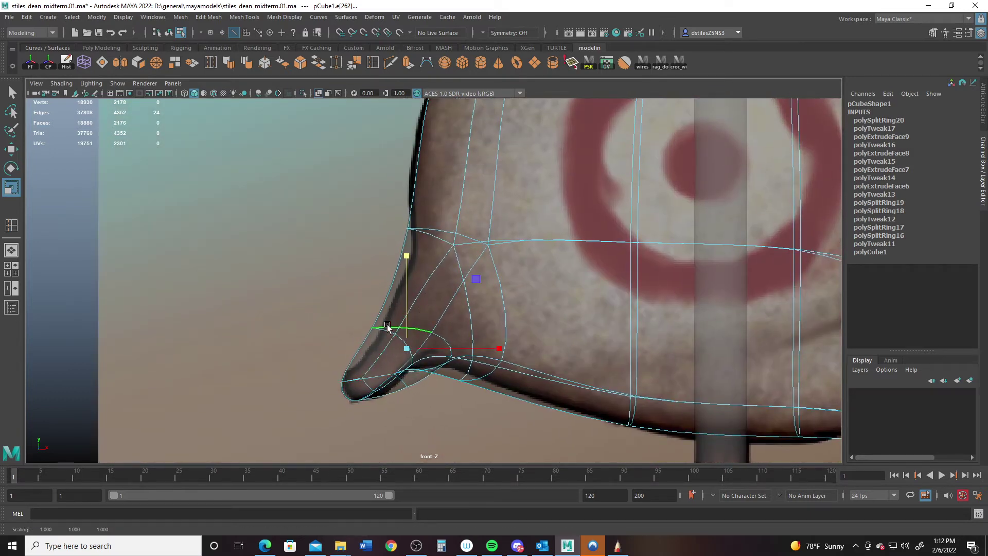
Step: Move the vertices around the lower-left corner tip to match the drawn outline
right_drag(381, 329, 353, 303)
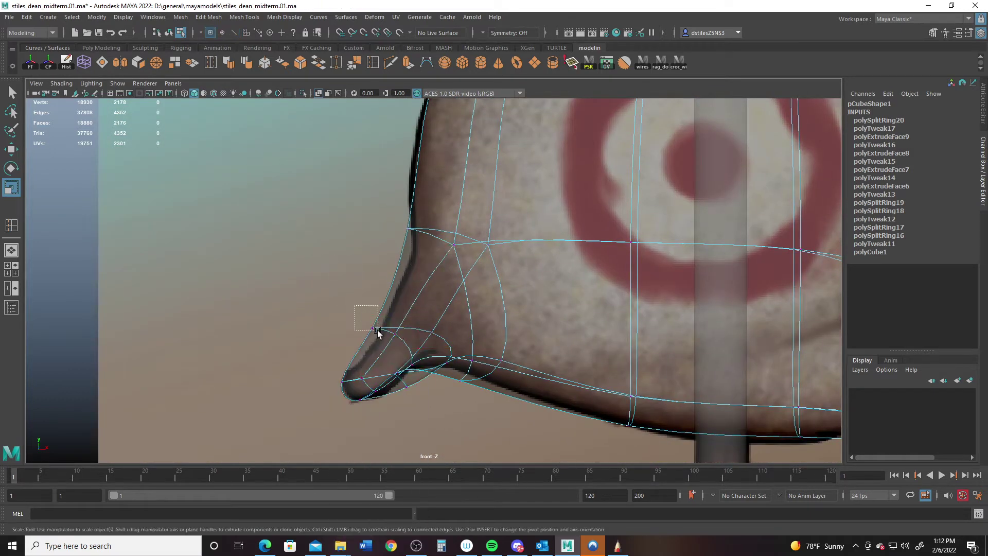
drag(377, 332, 378, 332)
key(w)
middle_drag(415, 294, 435, 269)
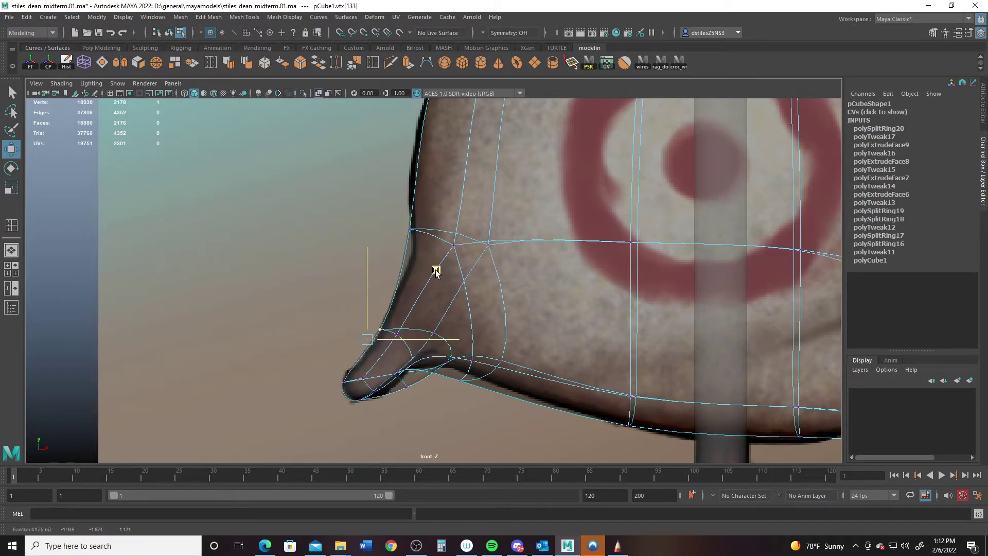
drag(338, 372, 368, 381)
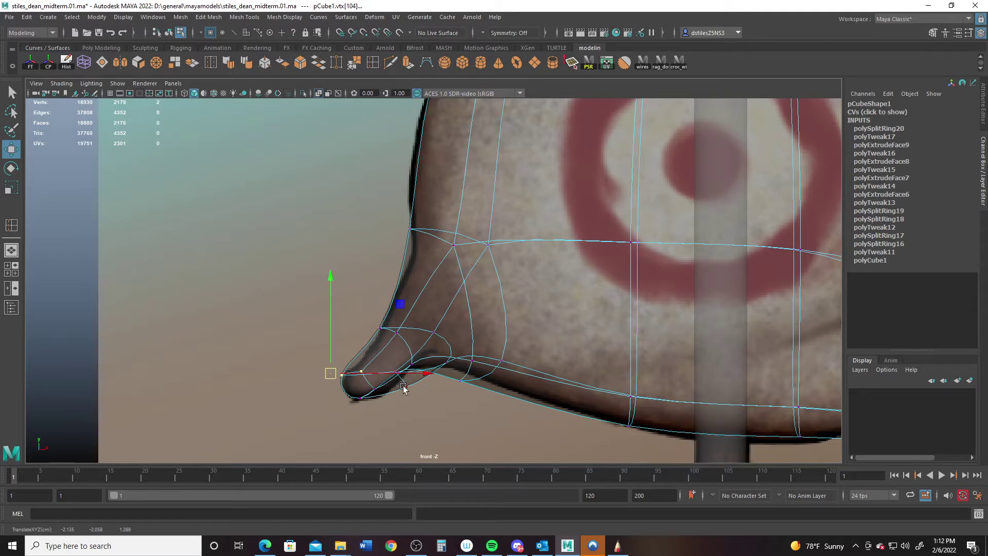
click(422, 397)
drag(419, 367, 416, 349)
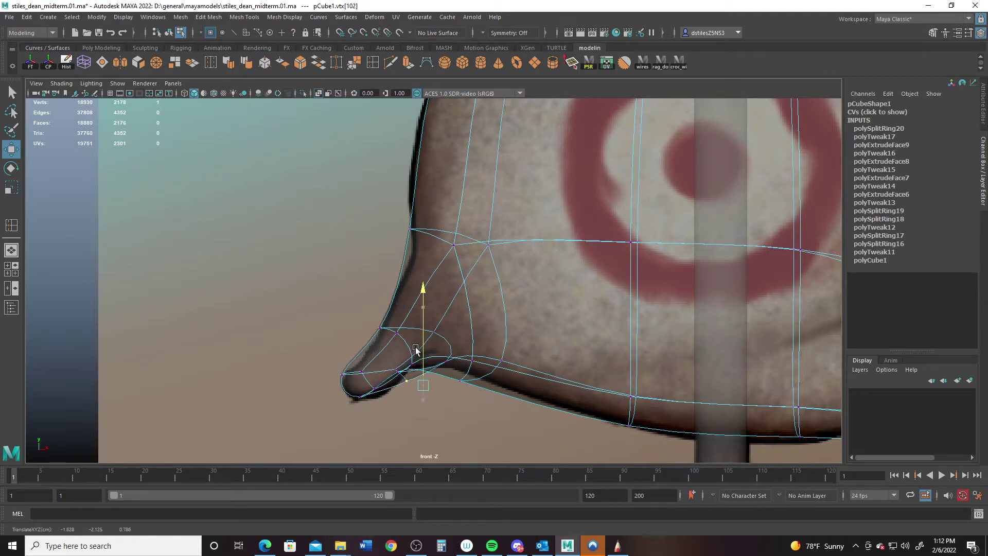
drag(425, 393, 381, 415)
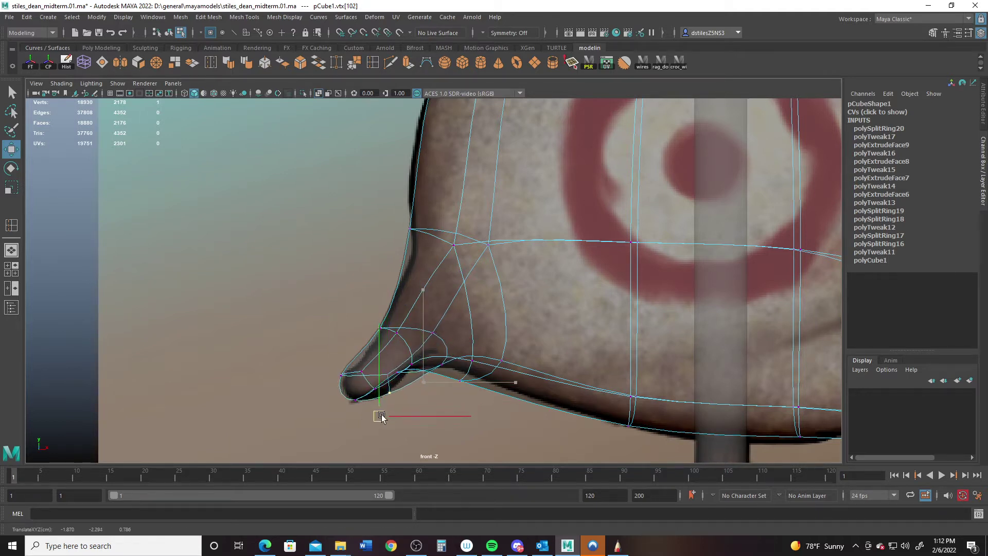
Step: Cut an edge loop around the sack's lower-right corner and move it up and outward to curve the corner
alt+middle_drag(585, 326, 332, 310)
scroll(424, 322, up, 1)
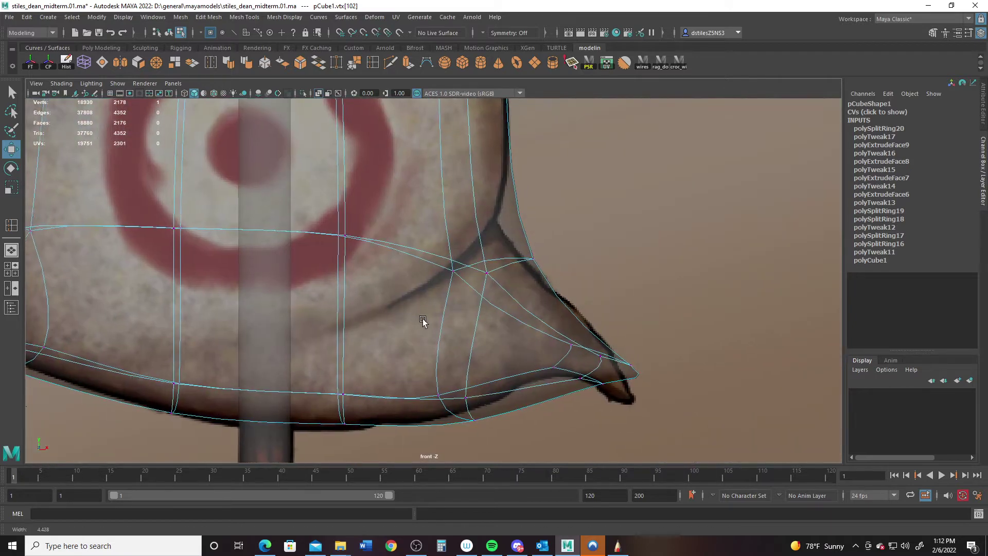
click(390, 64)
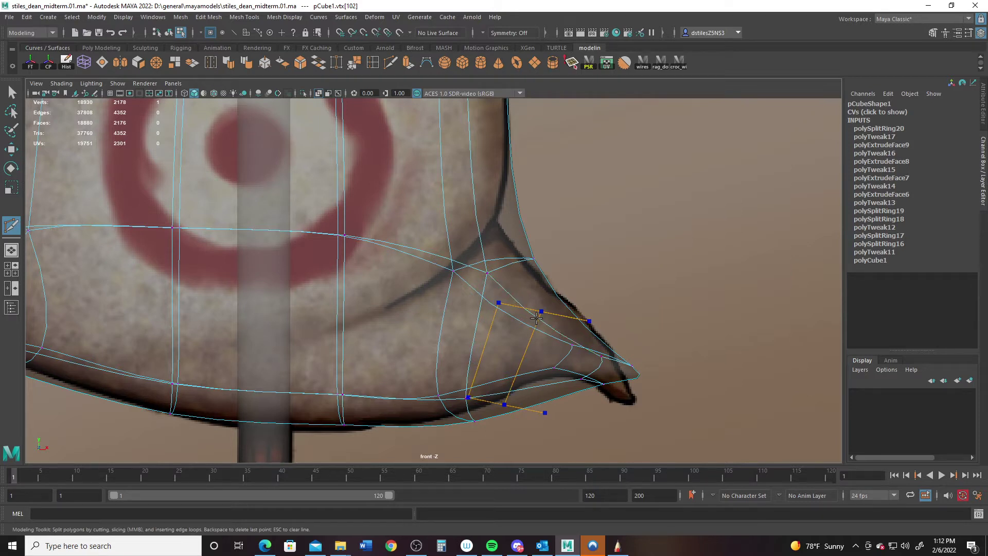
ctrl+click(540, 324)
key(q)
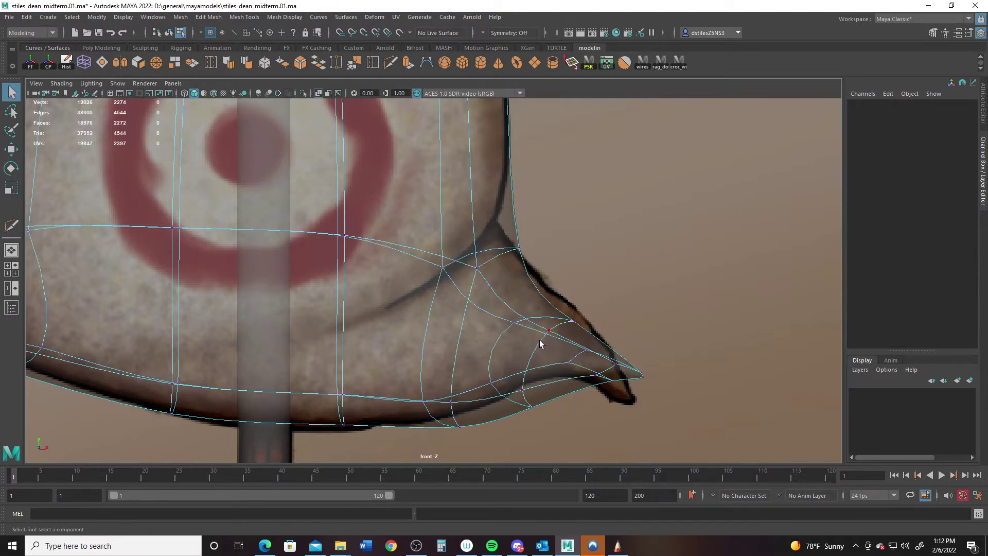
right_drag(536, 342, 535, 211)
double_click(533, 361)
key(w)
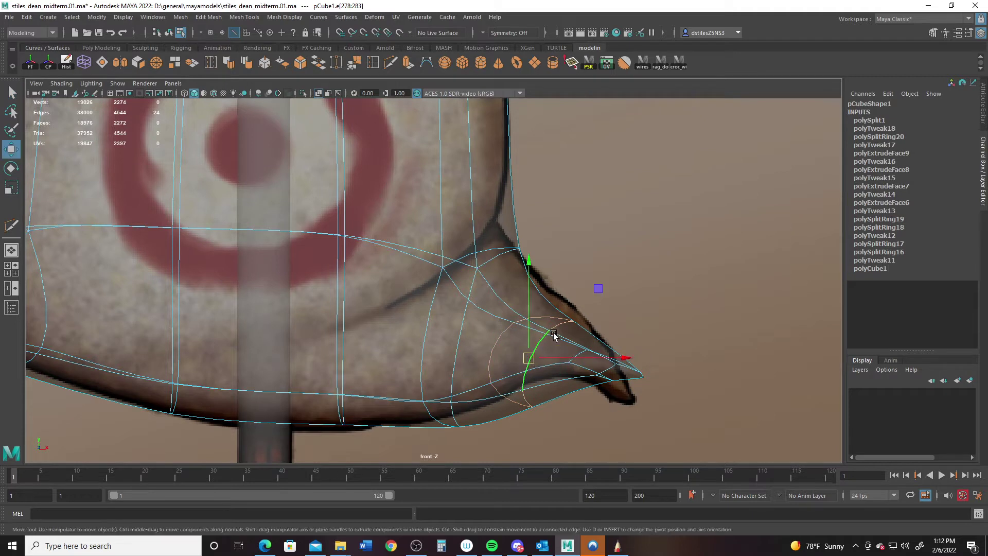
middle_drag(598, 292, 623, 252)
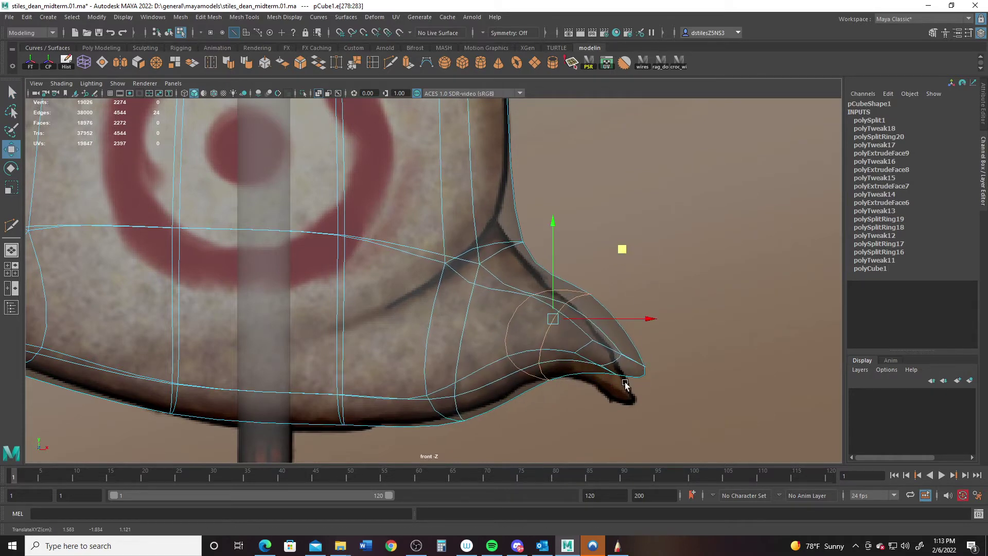
Step: Move the lower-right tip vertices down onto the drawn point and shrink the corner's edge loop slightly
right_drag(625, 385, 578, 261)
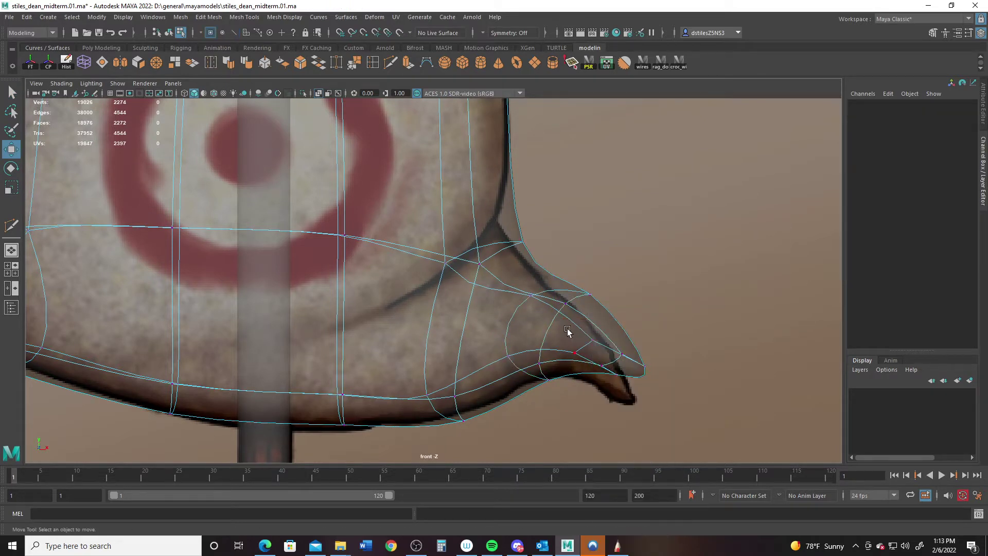
drag(670, 393, 670, 393)
middle_drag(623, 368, 614, 397)
right_drag(549, 282, 550, 226)
double_click(537, 345)
key(r)
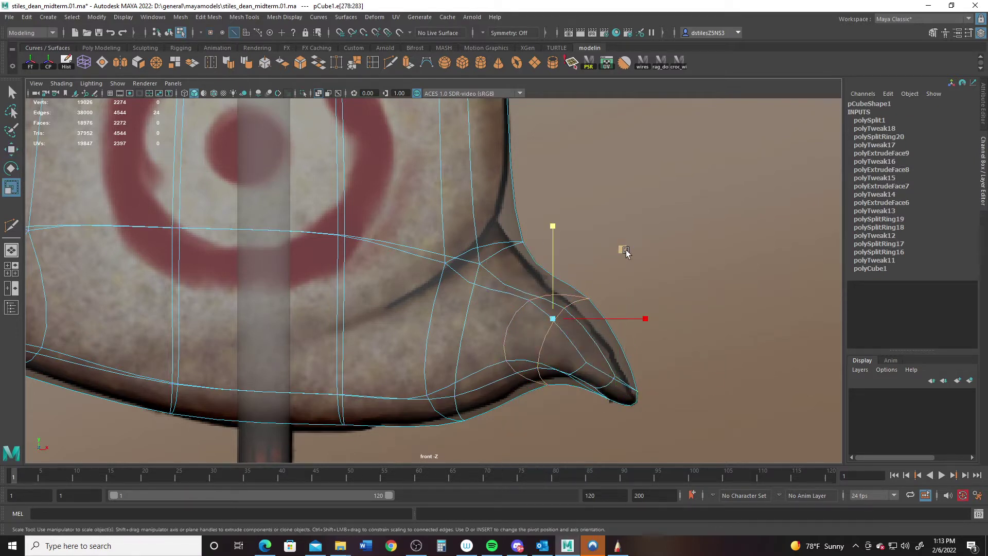
drag(626, 251, 616, 259)
Step: Try narrowing the edge loop around the lower-right corner in depth, then undo the change
key(space)
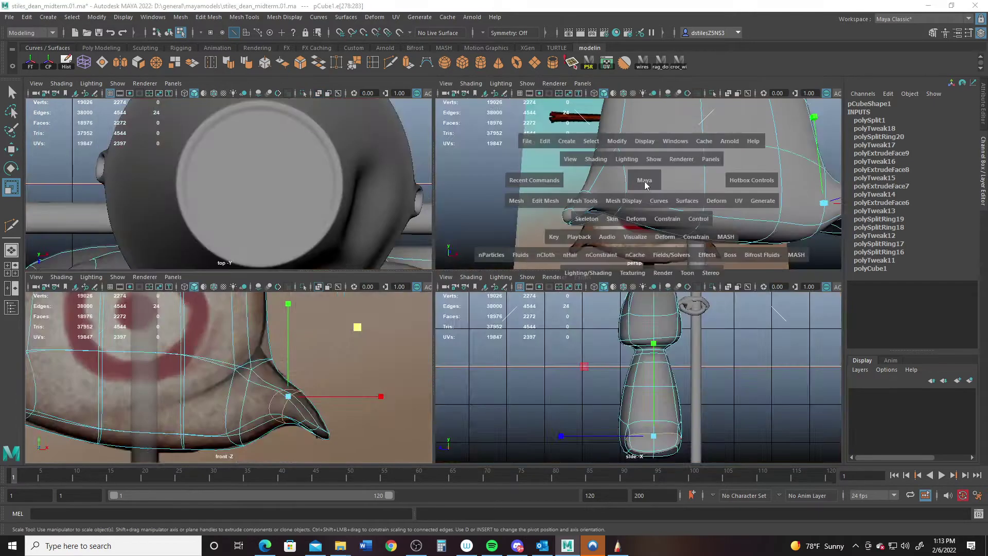
key(space)
alt+right_drag(644, 186, 592, 230)
alt+drag(591, 229, 546, 309)
alt+right_drag(545, 308, 628, 320)
alt+drag(628, 320, 375, 295)
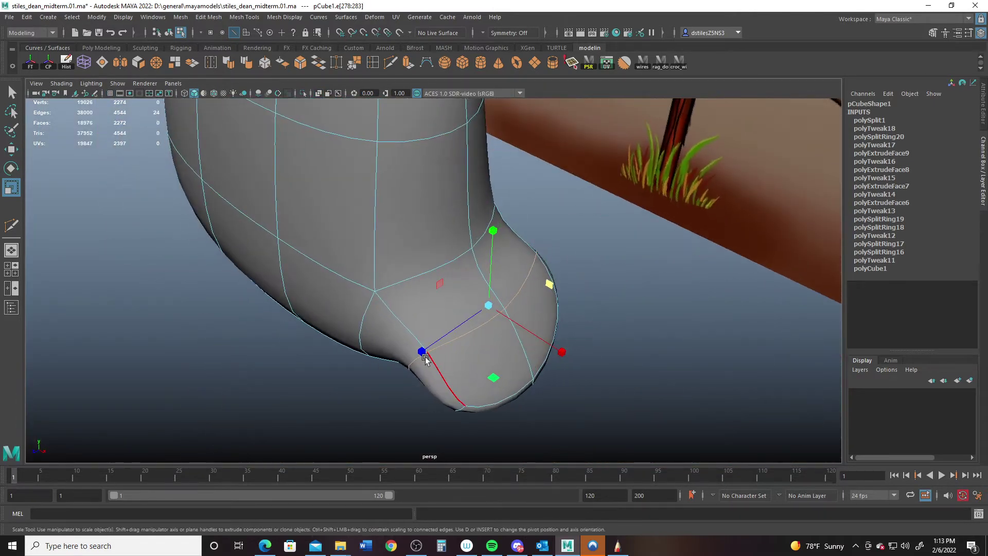
drag(423, 353, 466, 325)
alt+drag(520, 363, 423, 386)
alt+middle_drag(423, 386, 449, 334)
key(ctrl+z)
Step: Select the faces of the sack's lower-right corner tip and scale their depth to about 0.41
right_drag(427, 339, 426, 291)
drag(299, 338, 521, 405)
drag(318, 332, 372, 336)
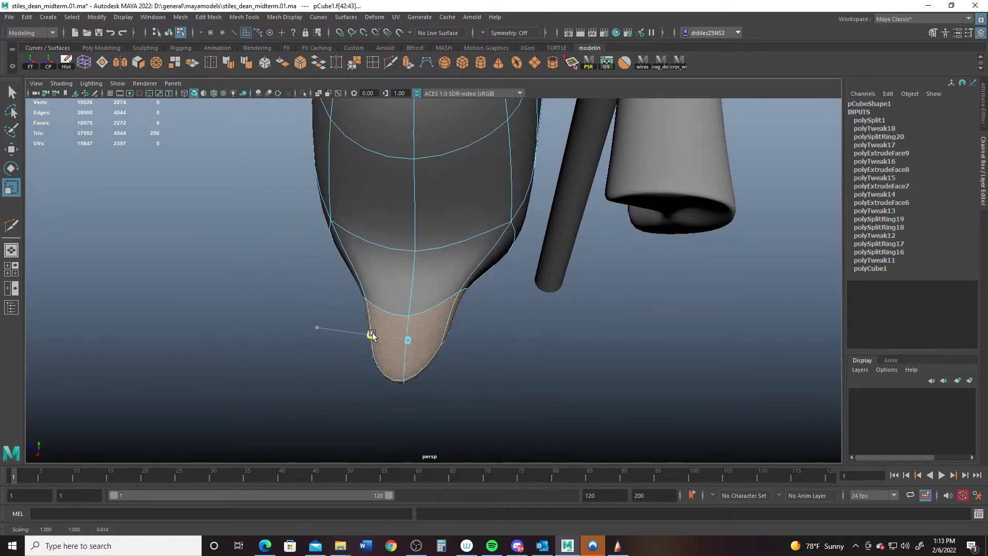
Step: Select the edges across the top of the sack's top-left corner and move them up and outward
alt+right_drag(586, 360, 358, 289)
alt+drag(357, 289, 492, 236)
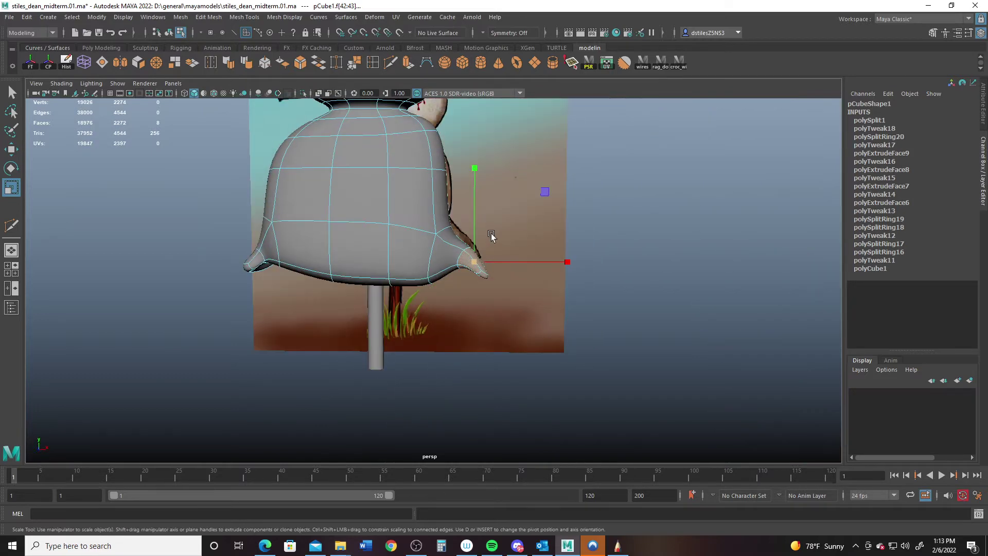
alt+middle_drag(409, 200, 424, 310)
alt+middle_drag(407, 260, 483, 391)
alt+right_drag(433, 308, 444, 309)
alt+drag(444, 309, 477, 308)
alt+middle_drag(419, 265, 472, 340)
alt+drag(472, 339, 456, 342)
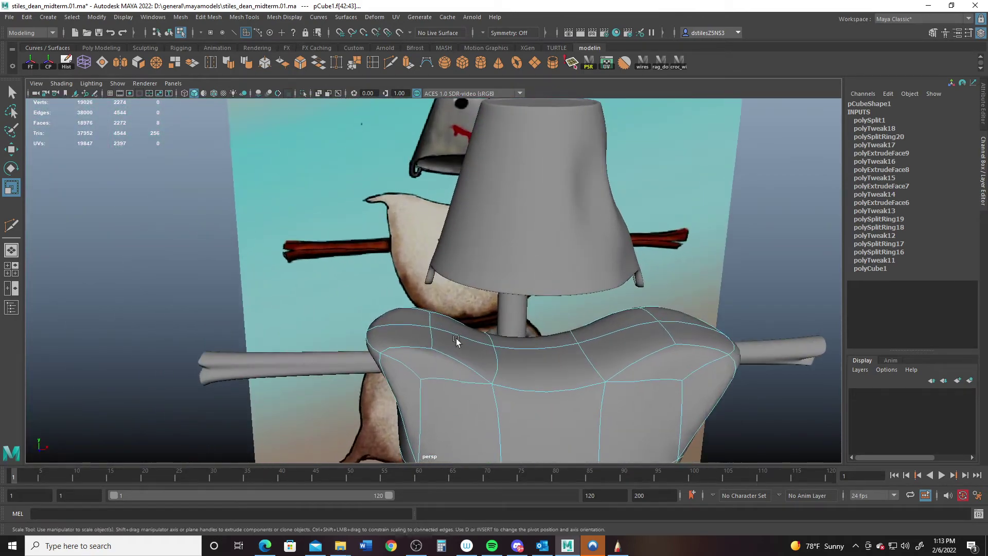
right_drag(450, 341, 434, 304)
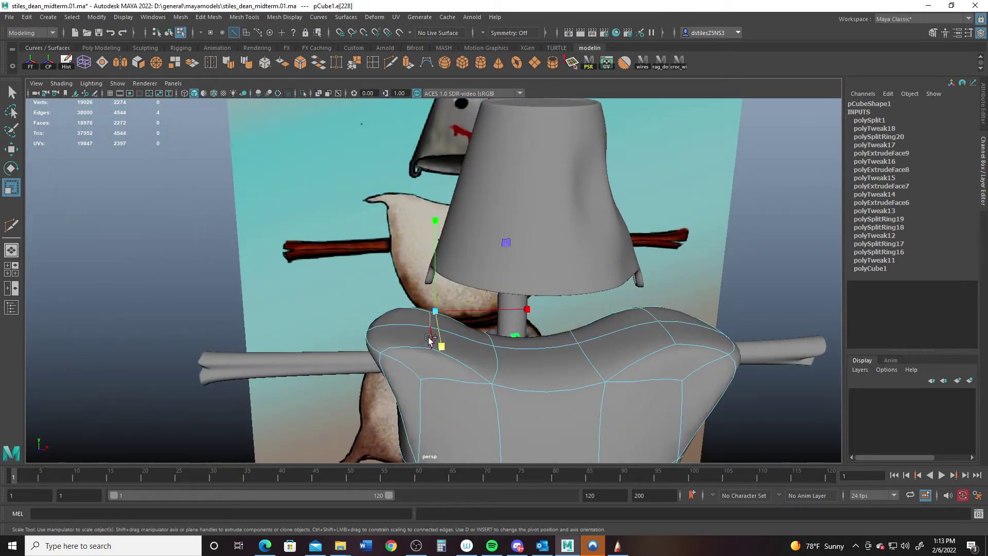
key(w)
click(427, 314)
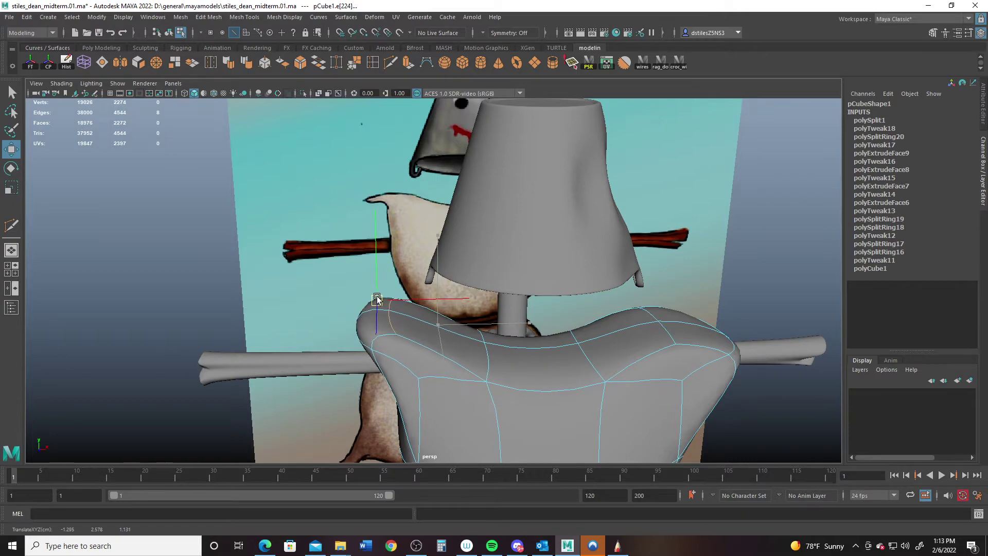
Step: Move the vertices beneath the top-left ear up into the drawn curve and the ear's end vertices onto the drawn tip
key(space)
key(space)
alt+middle_drag(339, 329, 520, 449)
alt+middle_drag(409, 123, 500, 323)
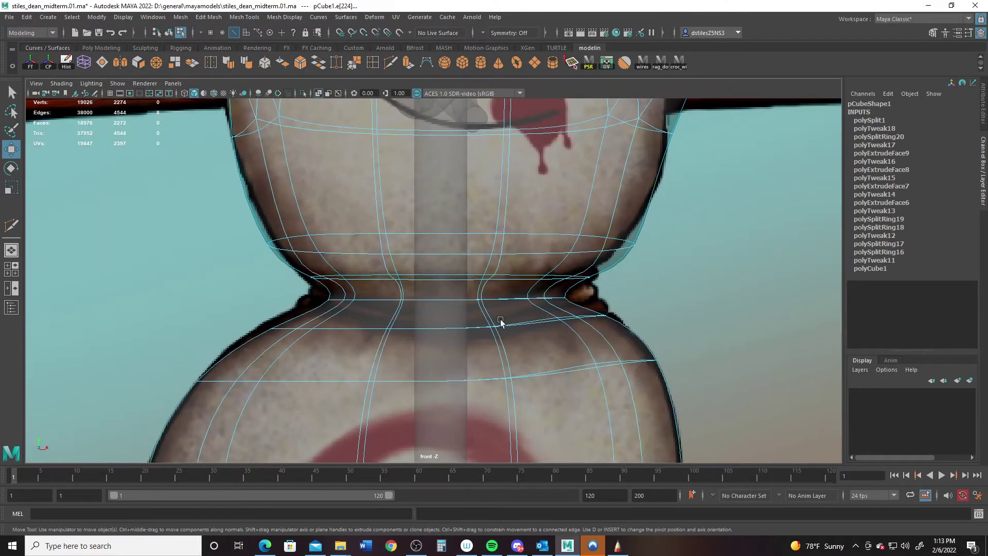
alt+middle_drag(418, 102, 505, 312)
alt+middle_drag(294, 246, 346, 344)
alt+right_drag(347, 344, 405, 338)
alt+middle_drag(405, 337, 433, 381)
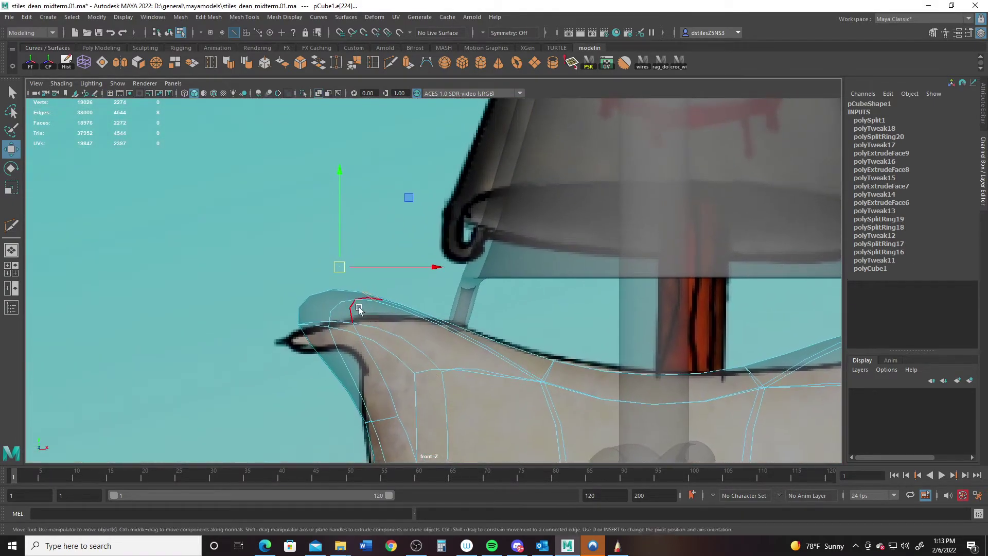
alt+middle_drag(367, 409, 360, 282)
right_drag(381, 311, 321, 283)
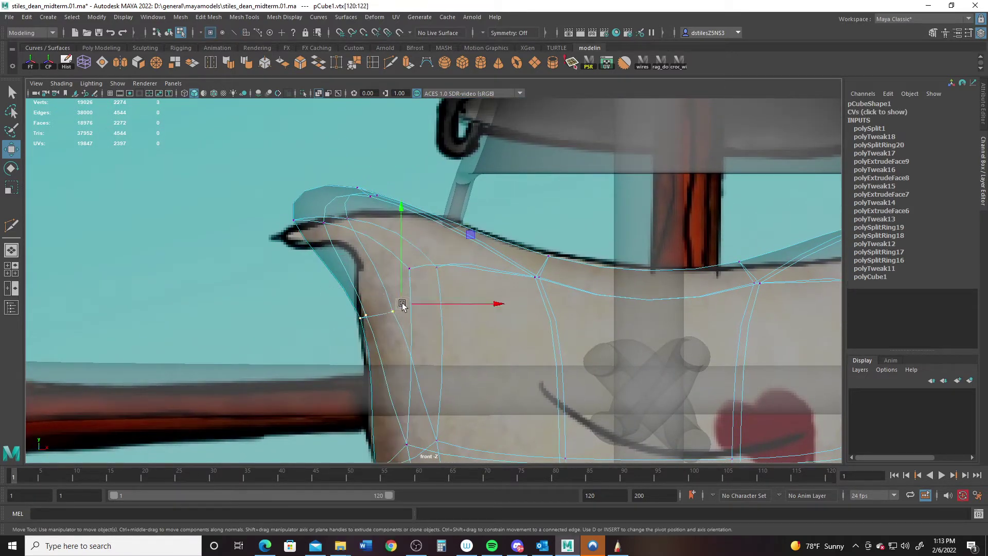
drag(402, 304, 380, 236)
drag(279, 180, 378, 225)
drag(286, 193, 268, 224)
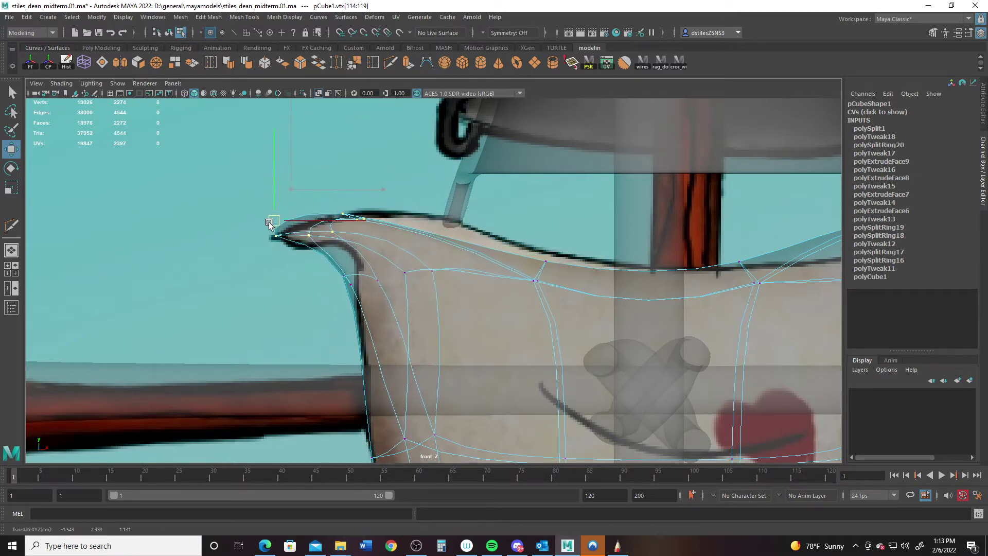
Step: Move the vertices on top of the top-left ear and those beneath it inward onto the drawn outline
drag(335, 192, 389, 232)
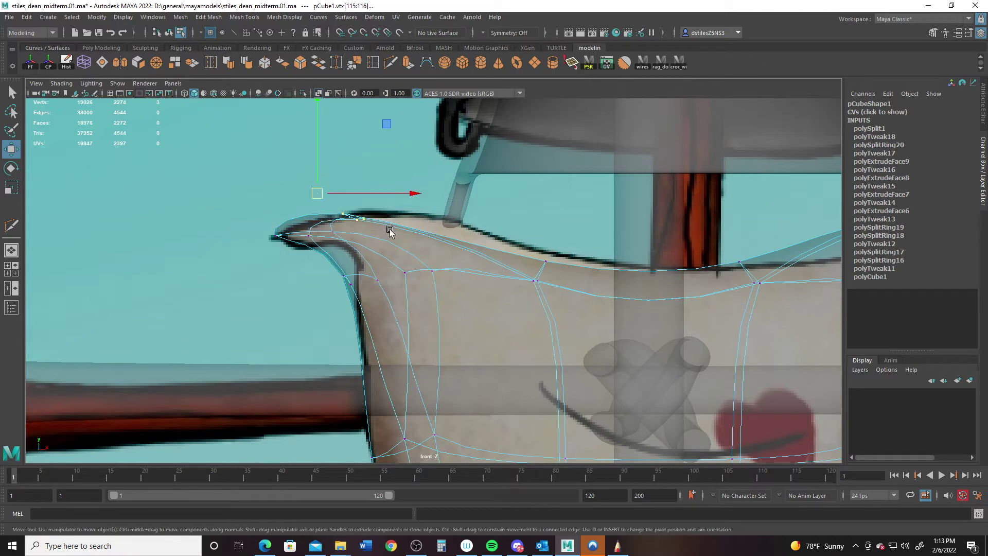
drag(321, 194, 354, 189)
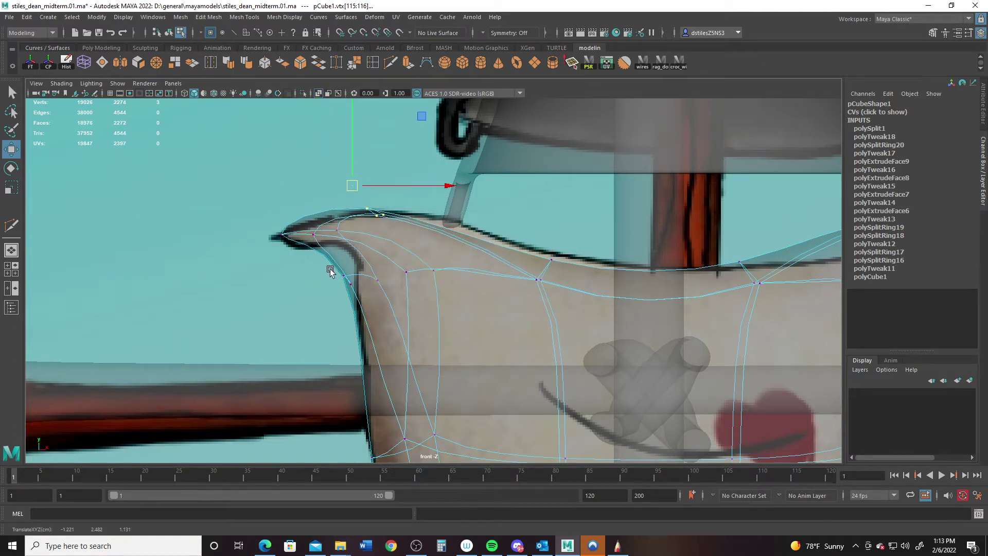
drag(330, 271, 387, 303)
drag(378, 244, 389, 239)
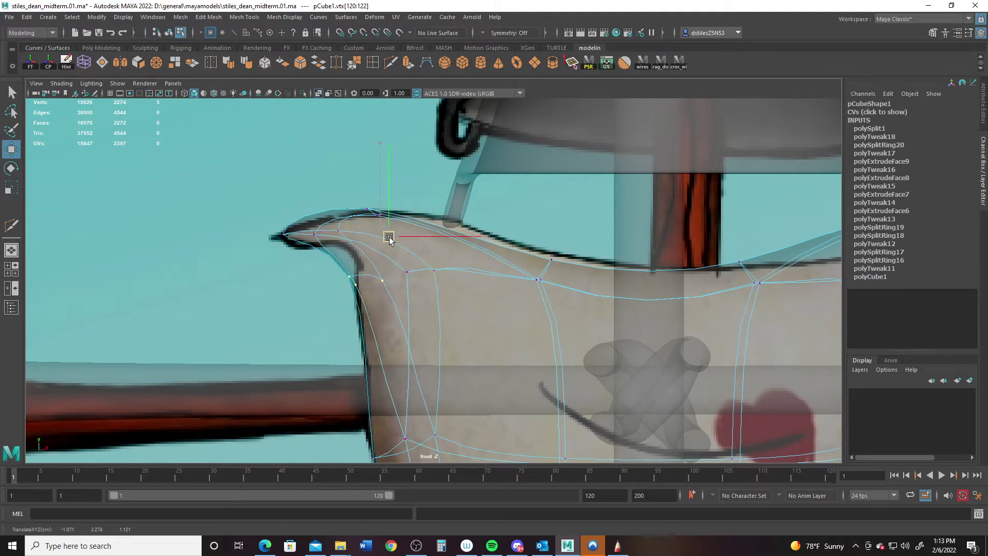
Step: Move the top-right ear's underside, top and tip vertices inward and down toward the drawn outline
alt+middle_drag(553, 281, 473, 309)
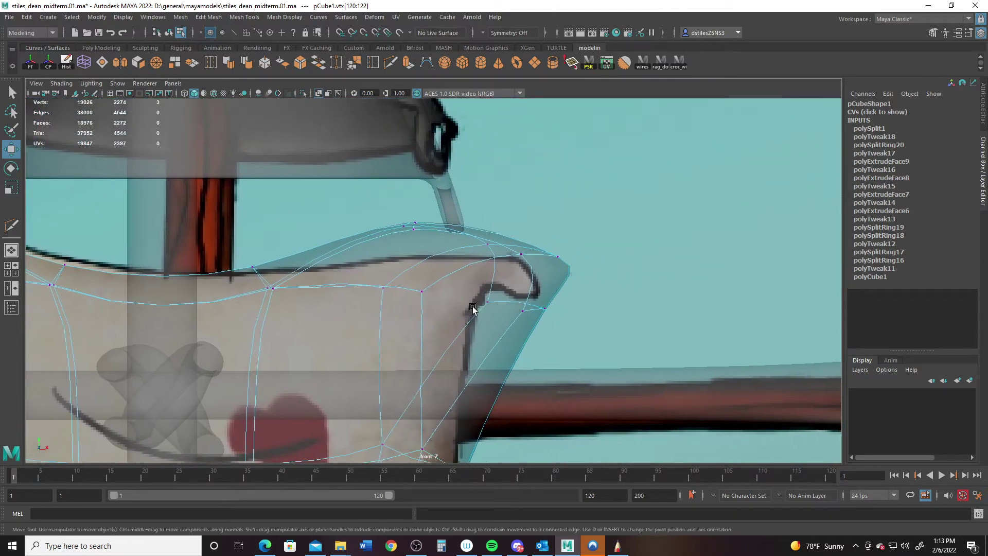
drag(527, 276, 438, 276)
drag(386, 211, 417, 246)
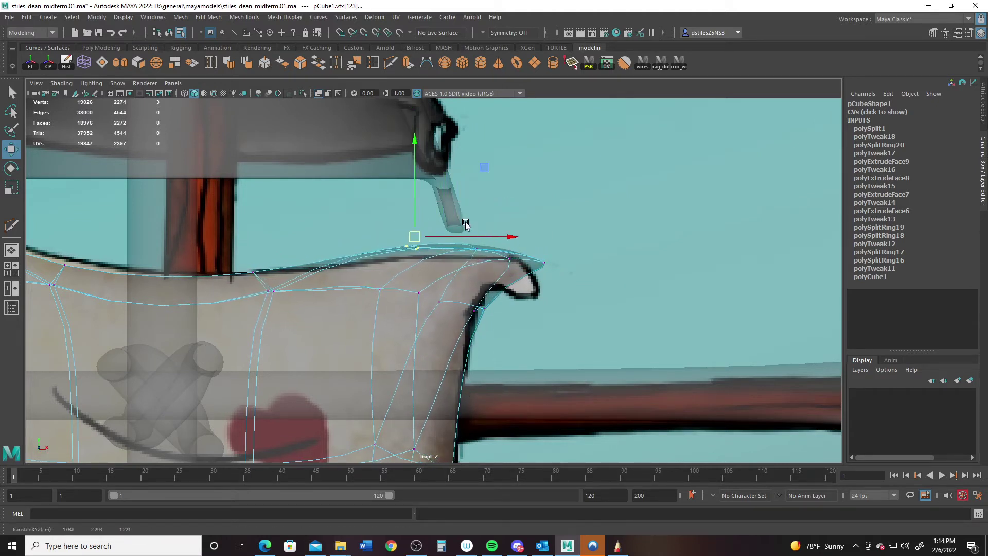
click(528, 257)
drag(547, 278, 599, 295)
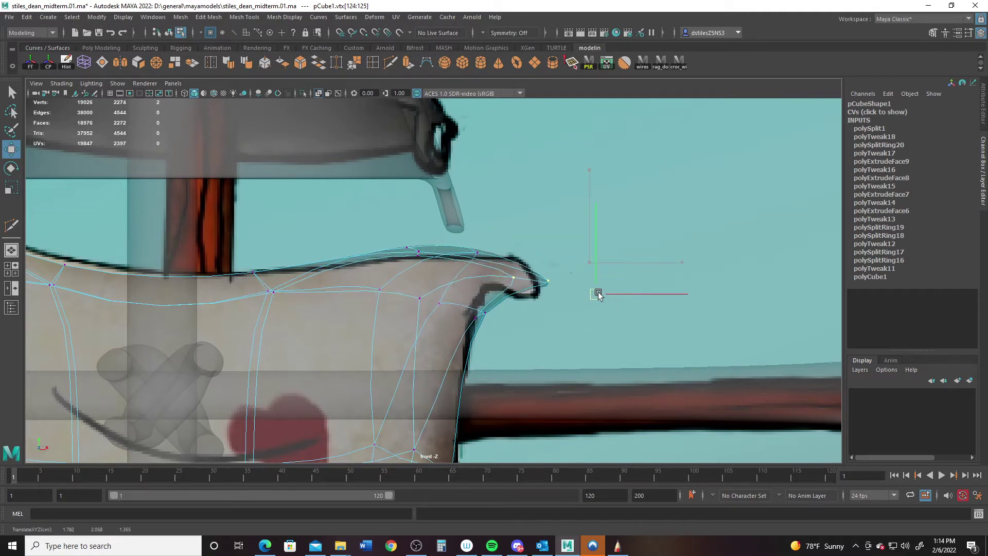
Step: Pull the vertices on the sack's right side and just above the waist onto the drawn outline
scroll(422, 338, up, 5)
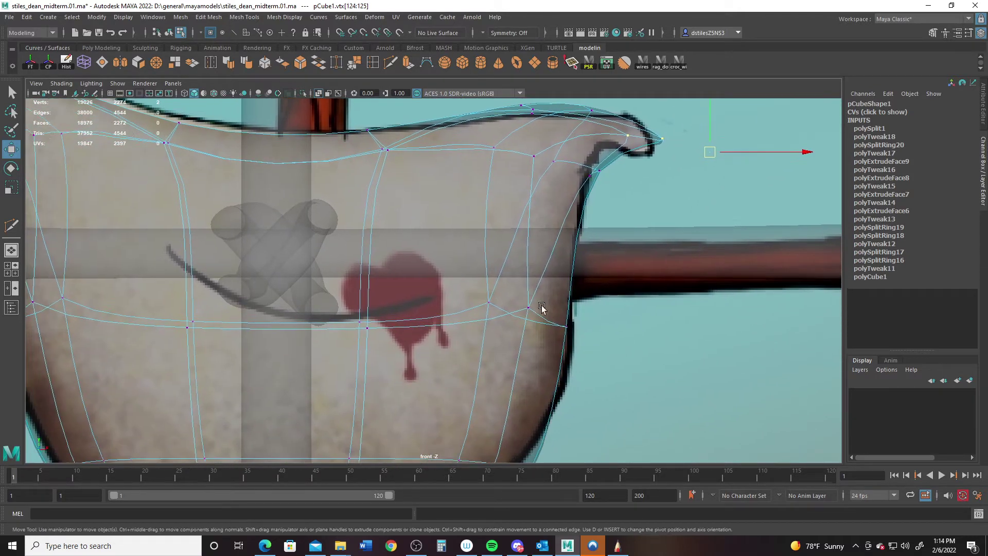
drag(552, 341, 547, 344)
alt+middle_drag(577, 402, 525, 253)
drag(581, 334, 527, 333)
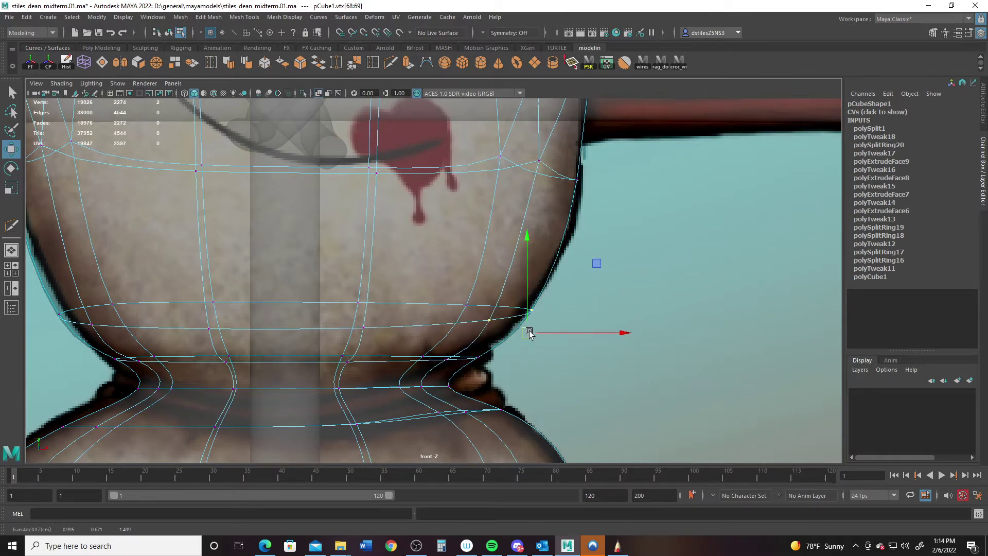
alt+middle_drag(411, 317, 756, 276)
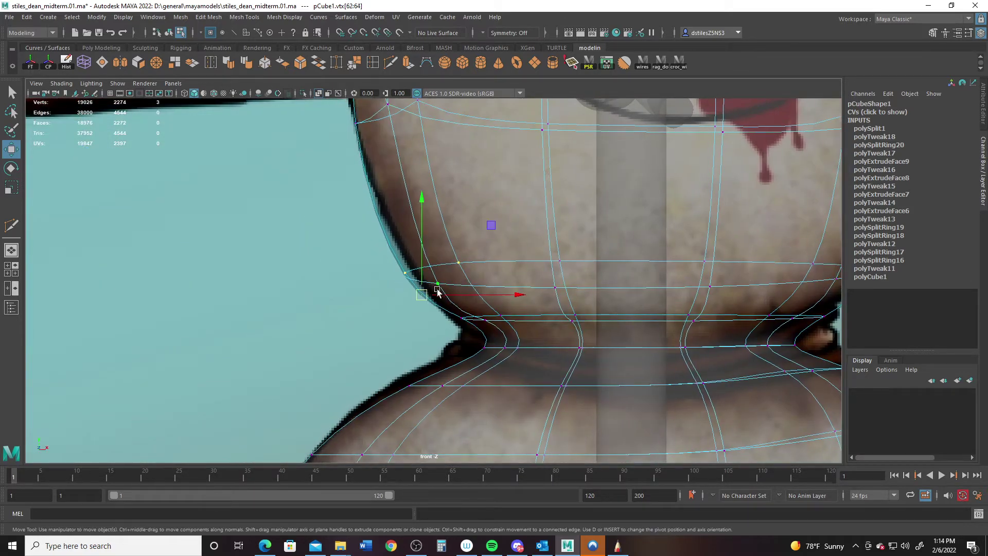
Step: Select the faces of the top-left ear's tip in the perspective view and scale their depth to about 0.32
key(space)
key(space)
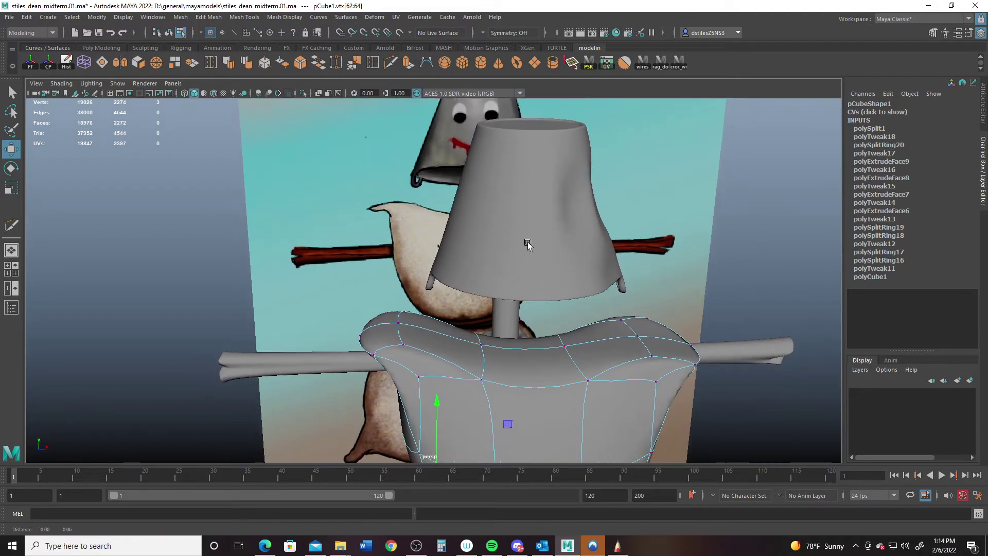
alt+drag(528, 244, 368, 266)
right_drag(424, 248, 415, 267)
click(394, 222)
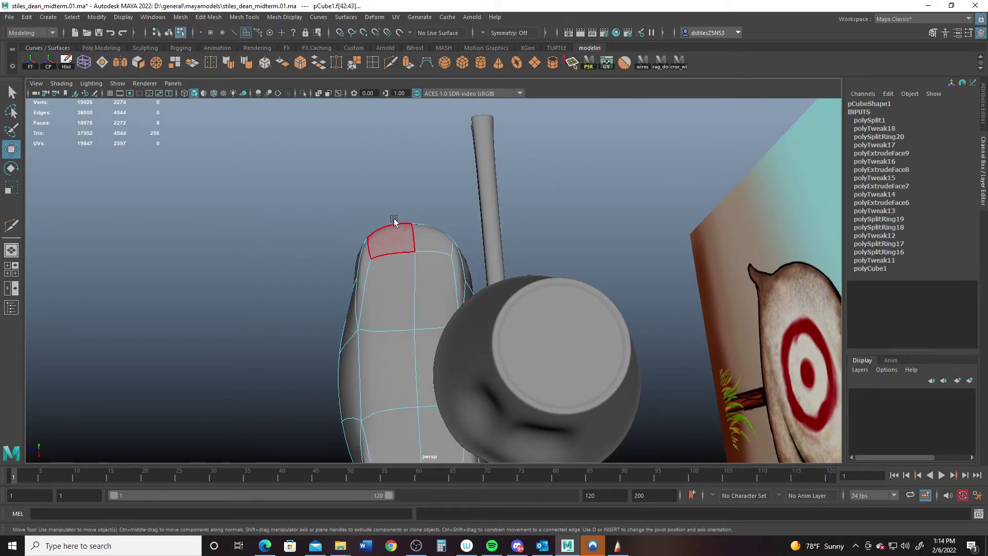
alt+drag(372, 275, 544, 327)
key(r)
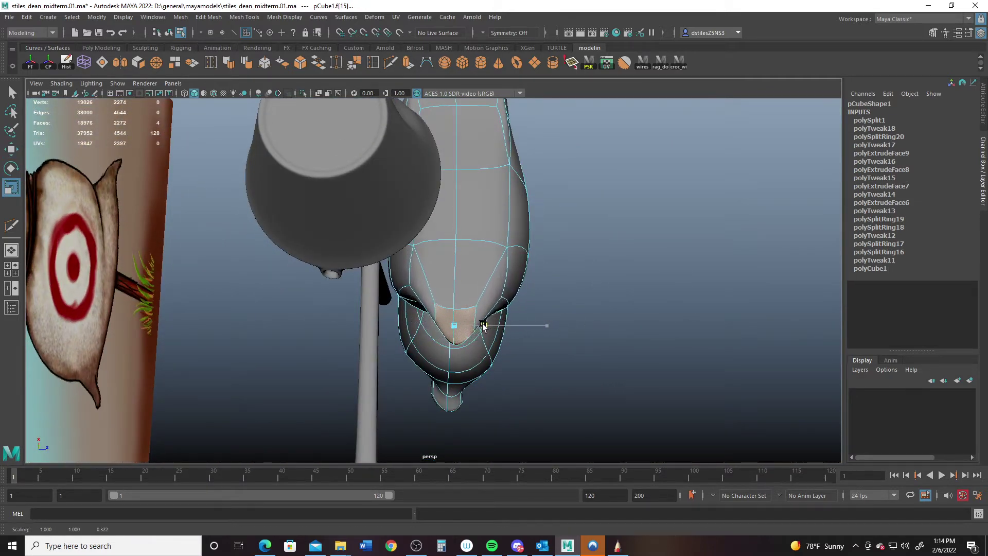
Step: Select the faces of the top-right ear's tip and narrow them in depth
alt+drag(482, 326, 436, 236)
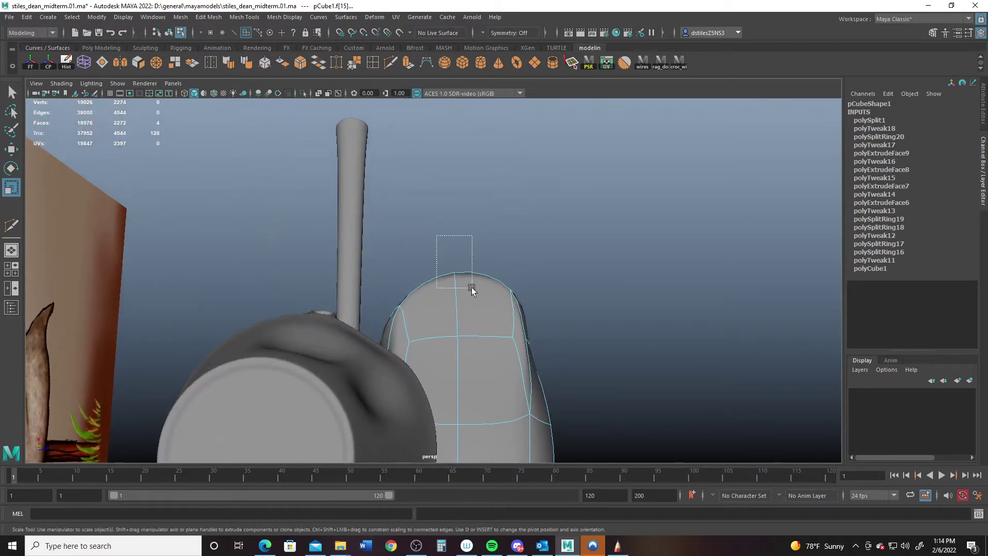
drag(472, 290, 237, 177)
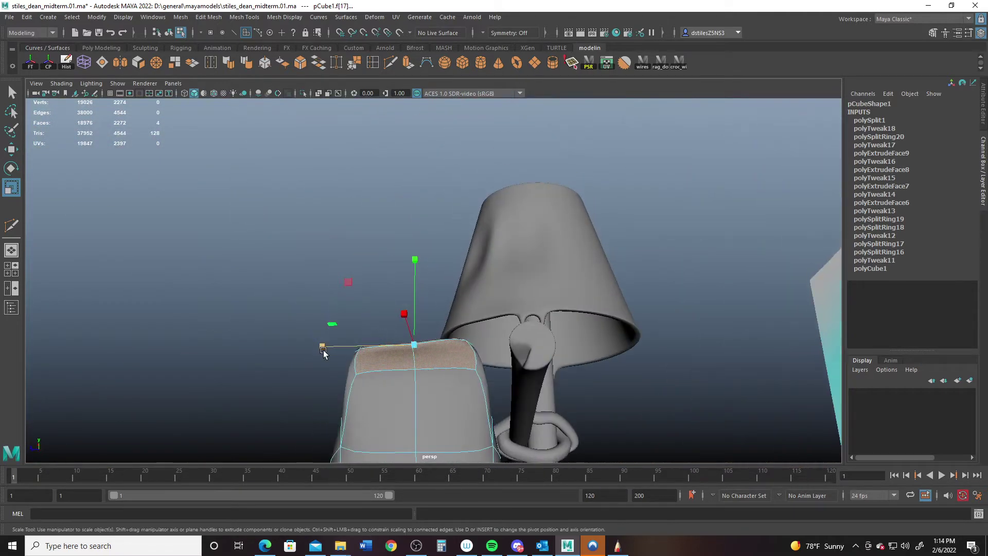
drag(324, 352, 398, 354)
alt+drag(398, 354, 507, 418)
scroll(397, 360, up, 3)
alt+middle_drag(393, 356, 459, 342)
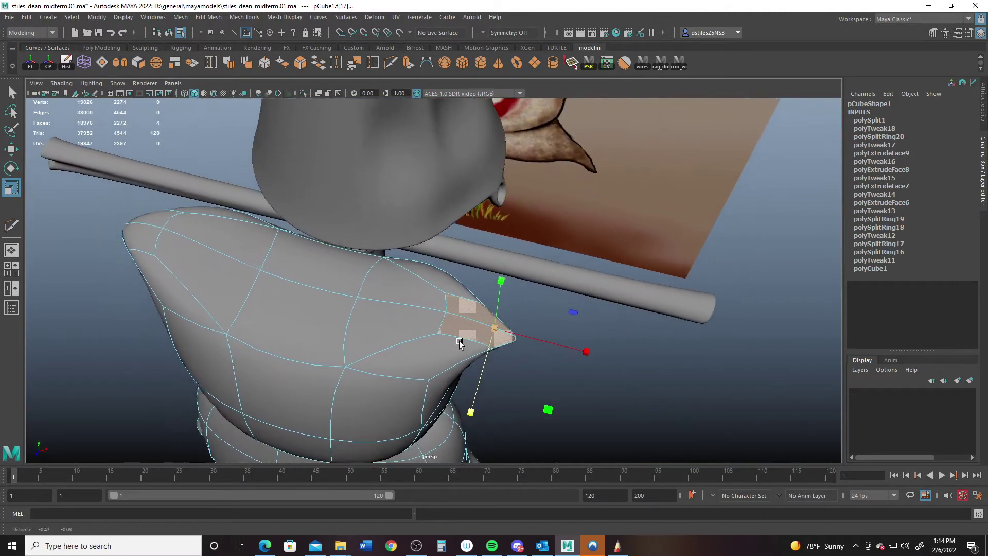
Step: Cut a new edge loop around the base of the top-left ear with Multi-Cut
alt+drag(460, 343, 304, 251)
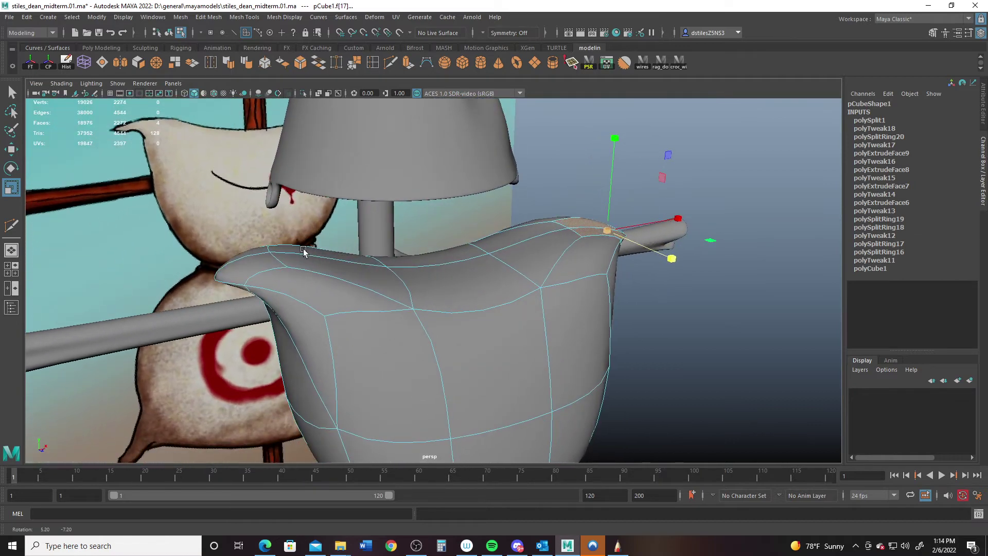
key(ctrl+shift+x)
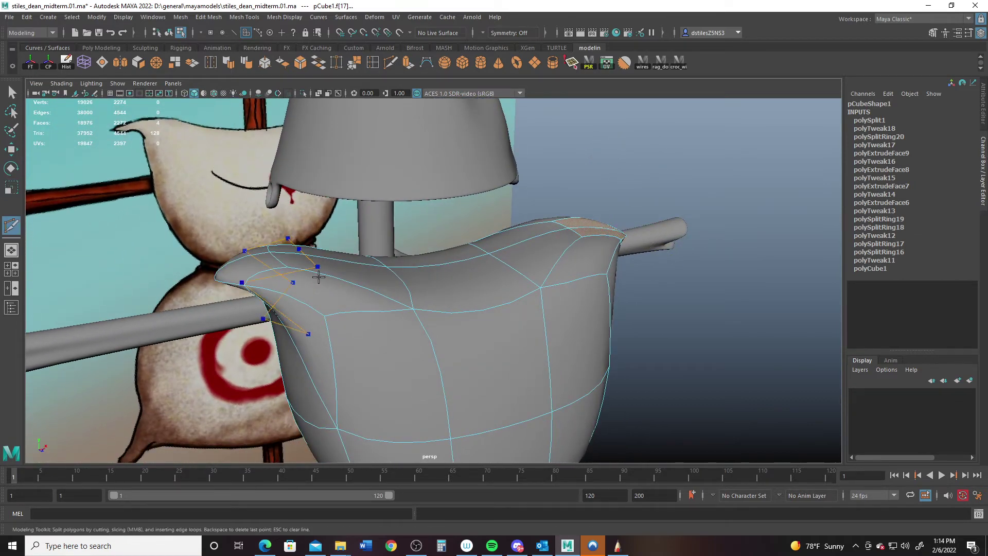
key(Return)
Step: Select the new edge loop around the top-left ear's base and scale it in depth and width
alt+drag(330, 289, 431, 287)
key(q)
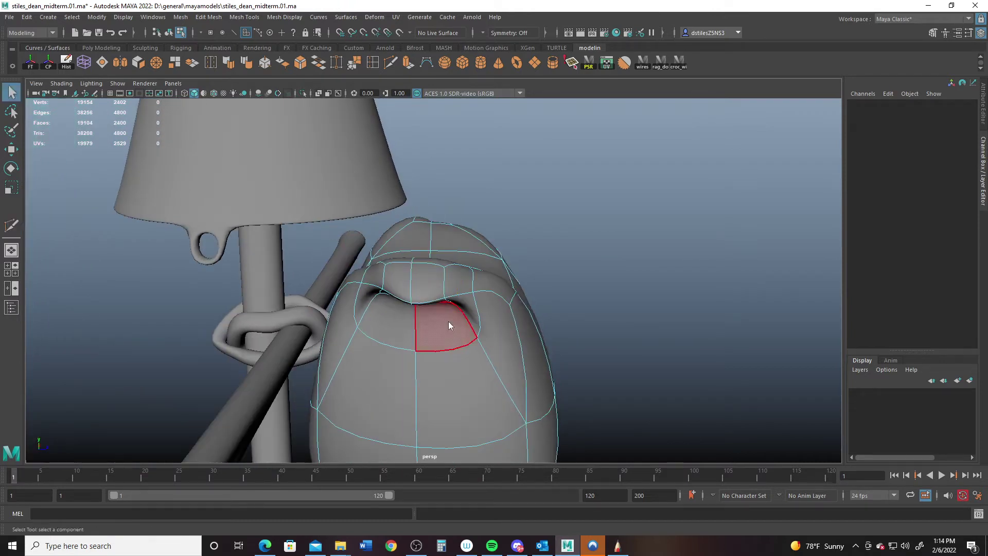
right_drag(449, 258, 447, 185)
click(453, 351)
double_click(453, 350)
key(r)
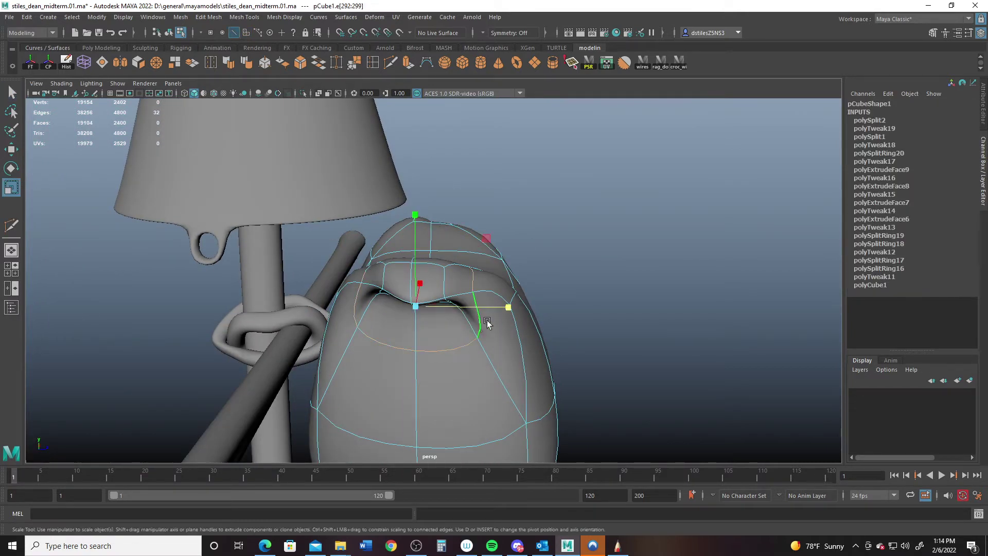
drag(508, 308, 318, 246)
alt+middle_drag(505, 286, 361, 281)
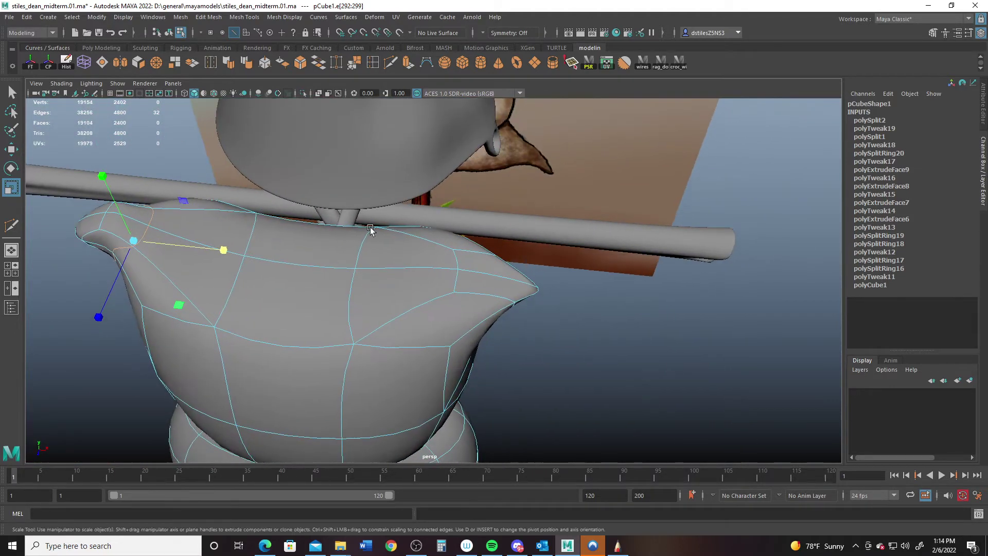
Step: Cut an edge loop around the base of the top-right ear, select it and scale it in width
click(390, 64)
key(Return)
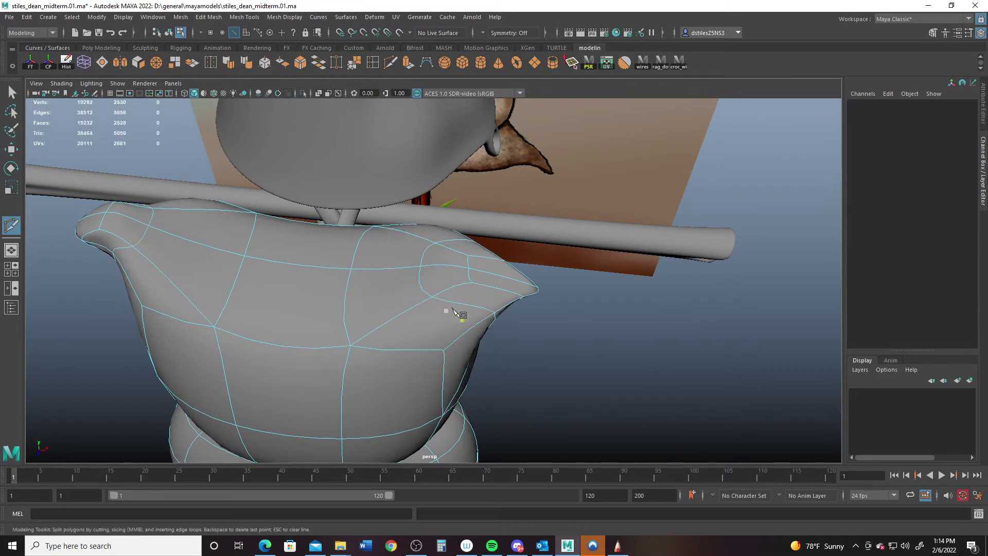
key(q)
double_click(473, 310)
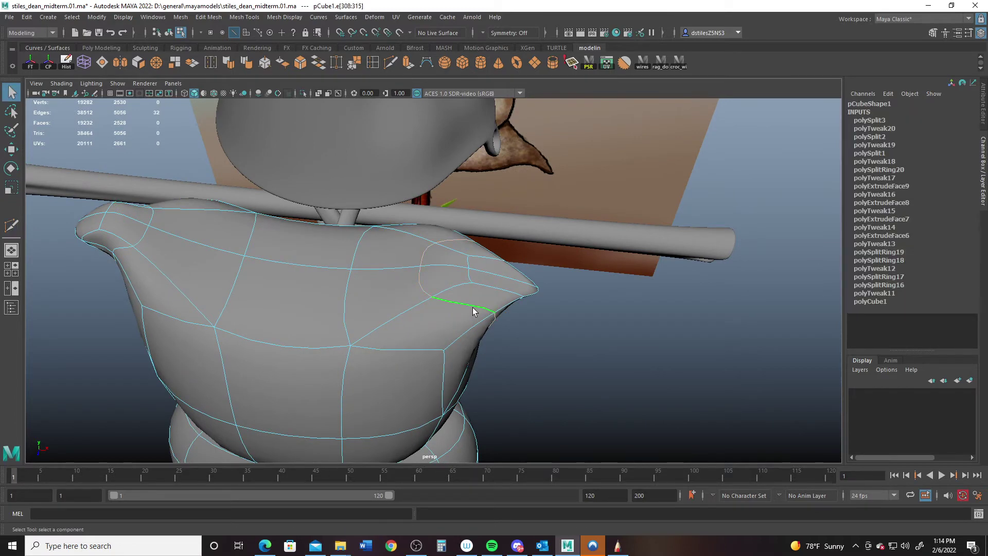
key(r)
alt+drag(474, 310, 556, 287)
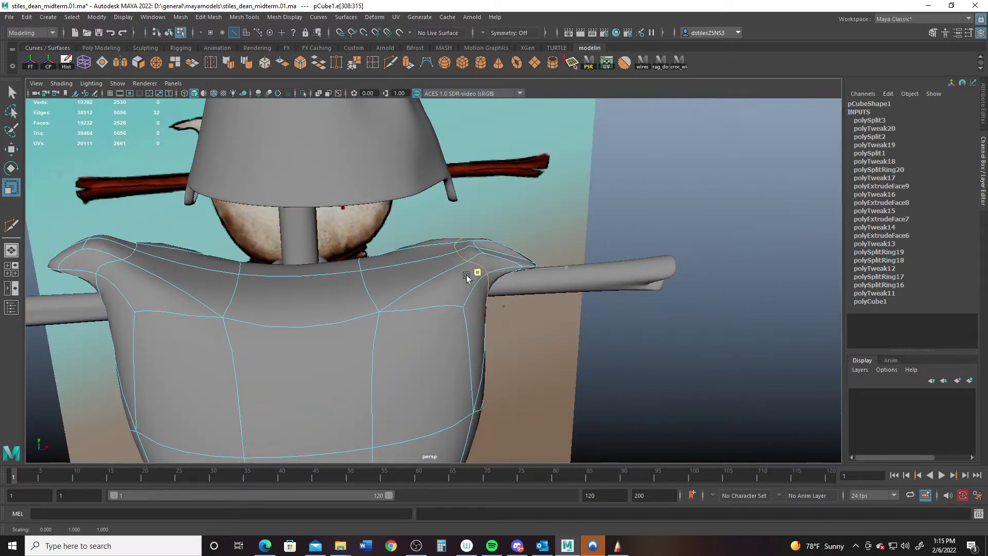
mouse_move(485, 273)
alt+mouse_down()
mouse_move(463, 286)
mouse_move(494, 273)
alt+mouse_up()
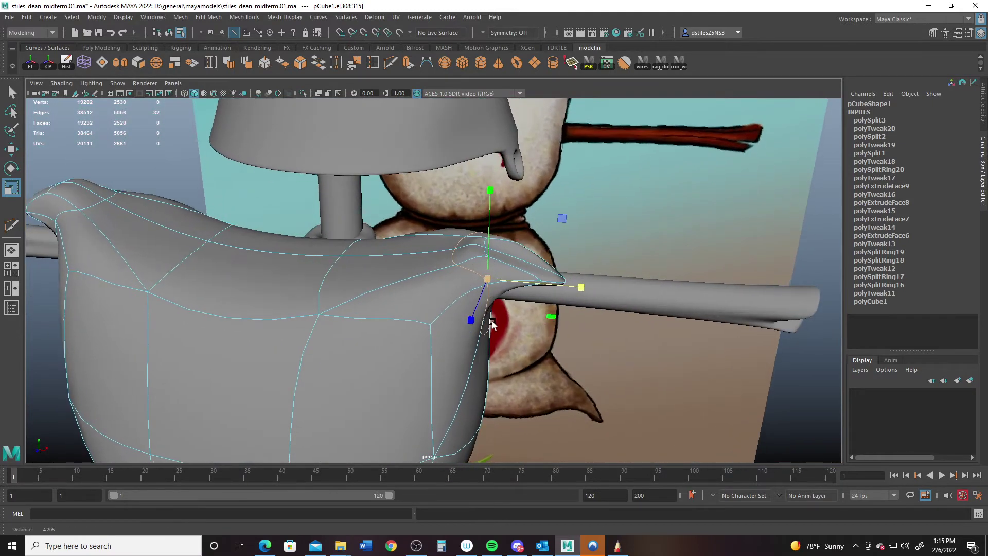
Step: Select the edges running along the top of the top-right ear and move them outward horizontally
key(q)
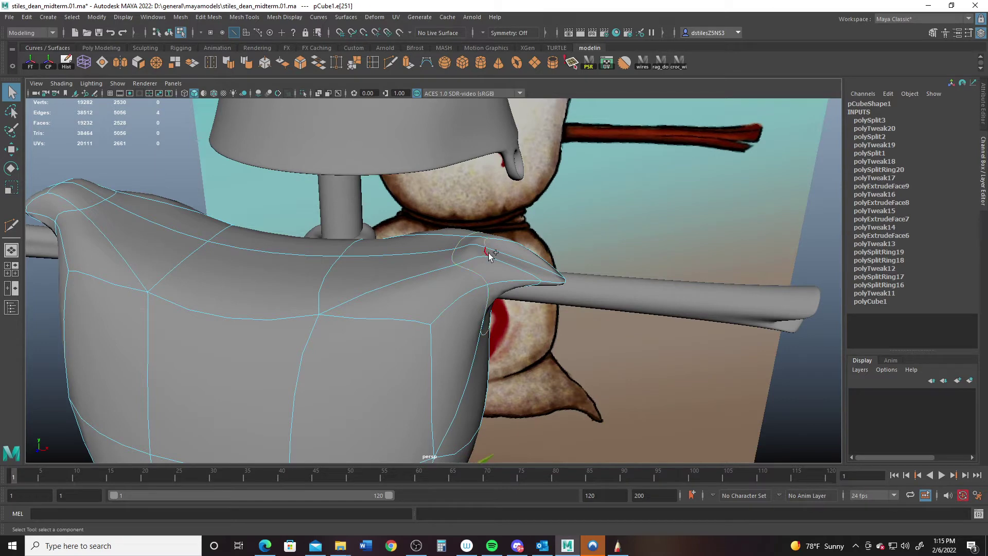
key(w)
drag(514, 247, 576, 251)
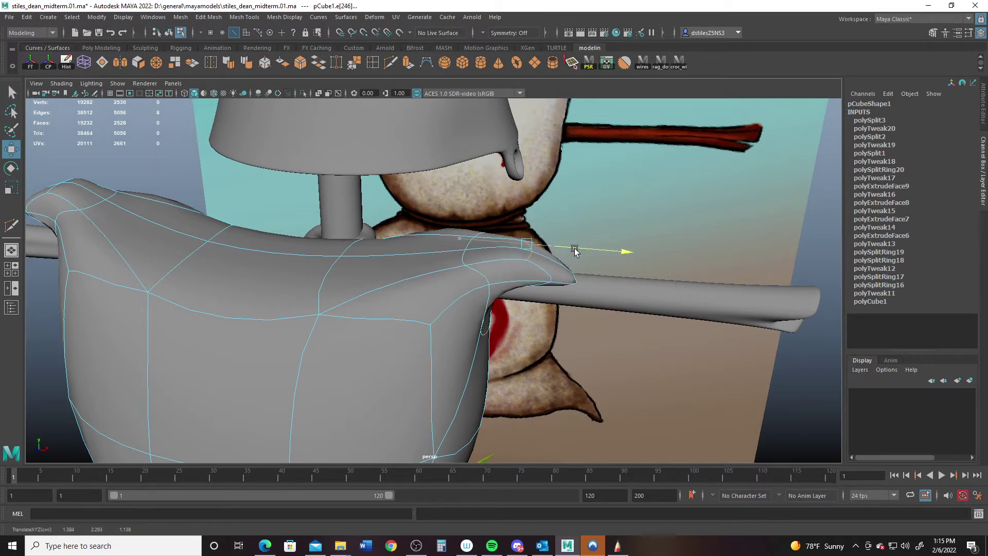
Step: Select the top-right ear's end vertices in the front view and move them in and down onto the drawn tip
key(space)
key(space)
alt+middle_drag(479, 256, 255, 432)
alt+middle_drag(569, 161, 406, 396)
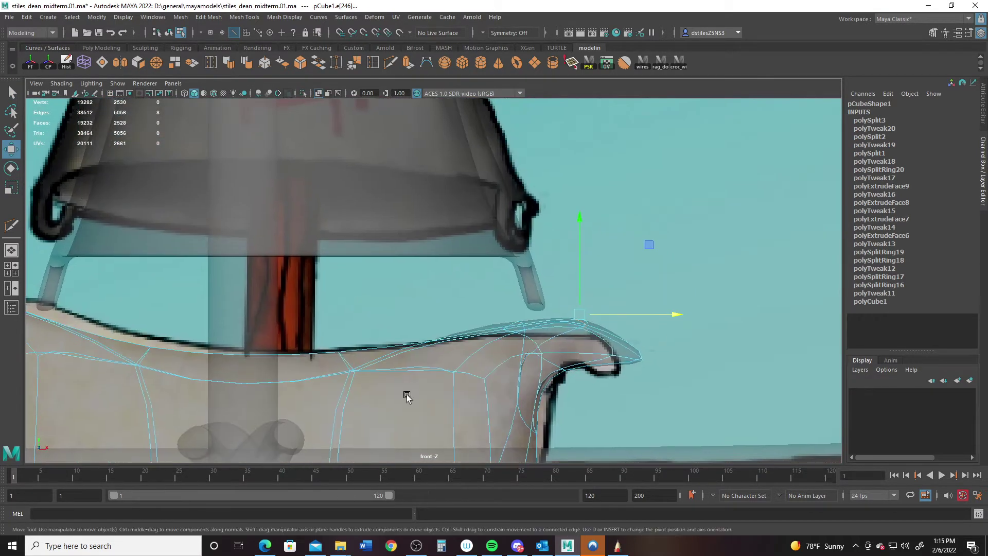
alt+middle_drag(541, 314, 440, 283)
scroll(440, 284, up, 2)
right_drag(552, 262, 502, 269)
drag(601, 364, 611, 374)
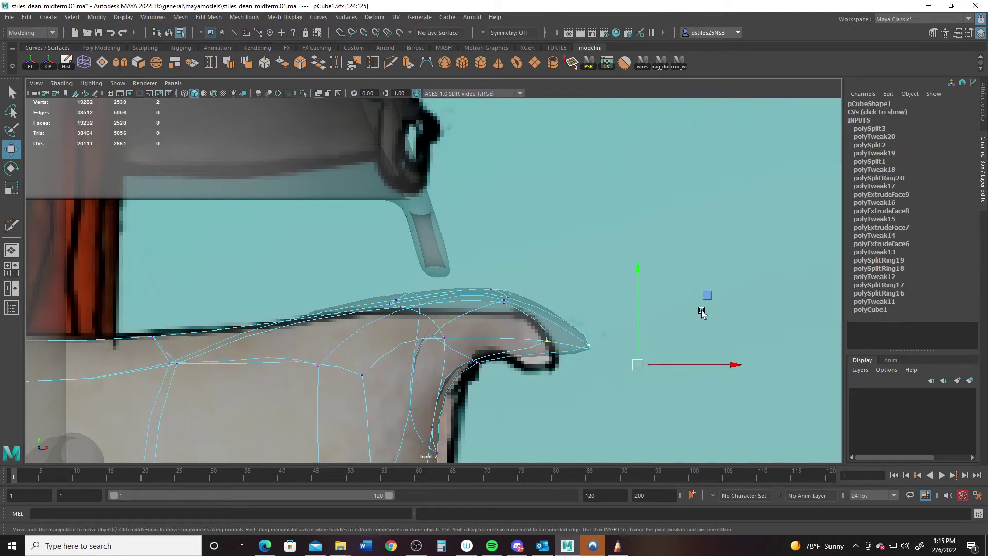
drag(706, 297, 660, 322)
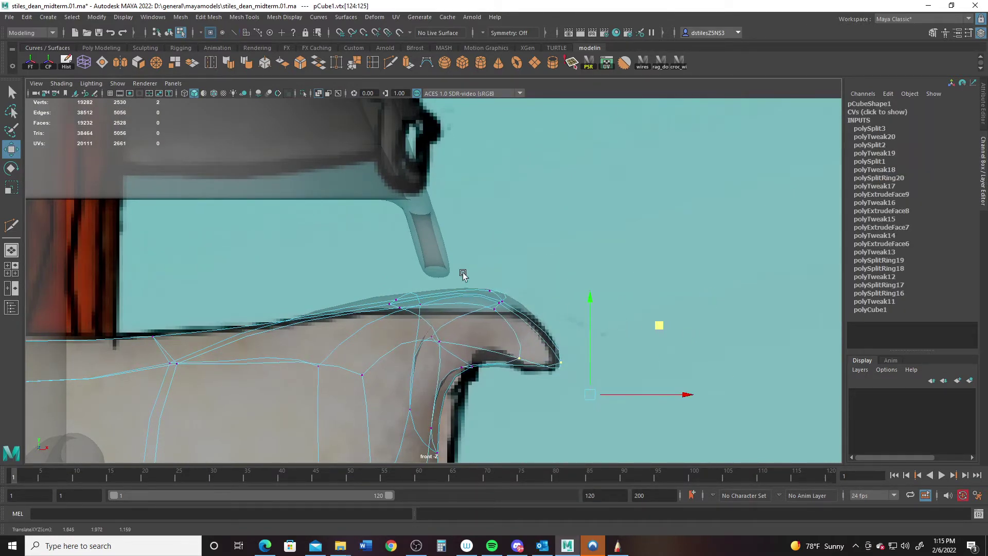
Step: Move the top-right ear's upper vertices down and outward, and its outermost tip vertex inward to the outline
drag(463, 273, 517, 326)
drag(514, 188, 513, 212)
drag(551, 307, 580, 303)
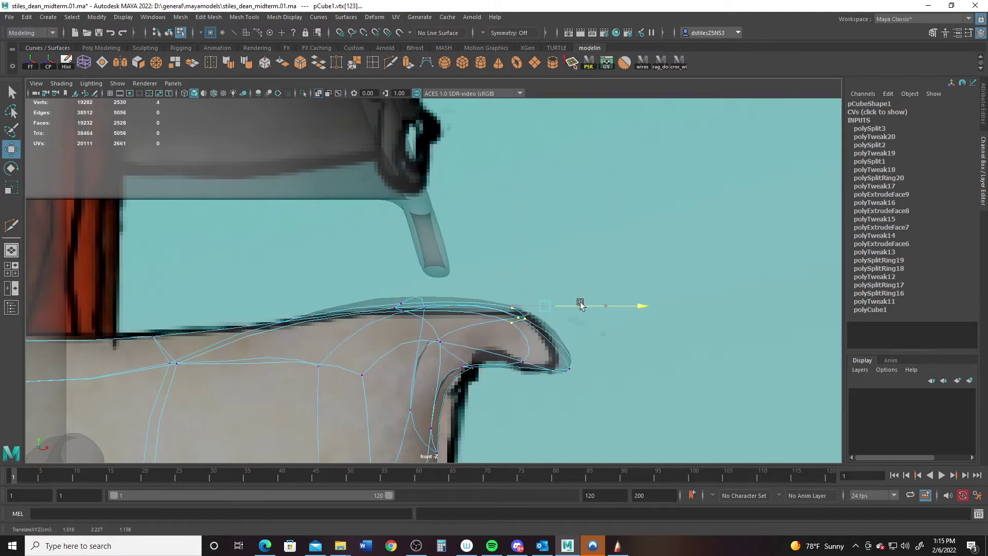
click(566, 363)
drag(722, 410, 698, 408)
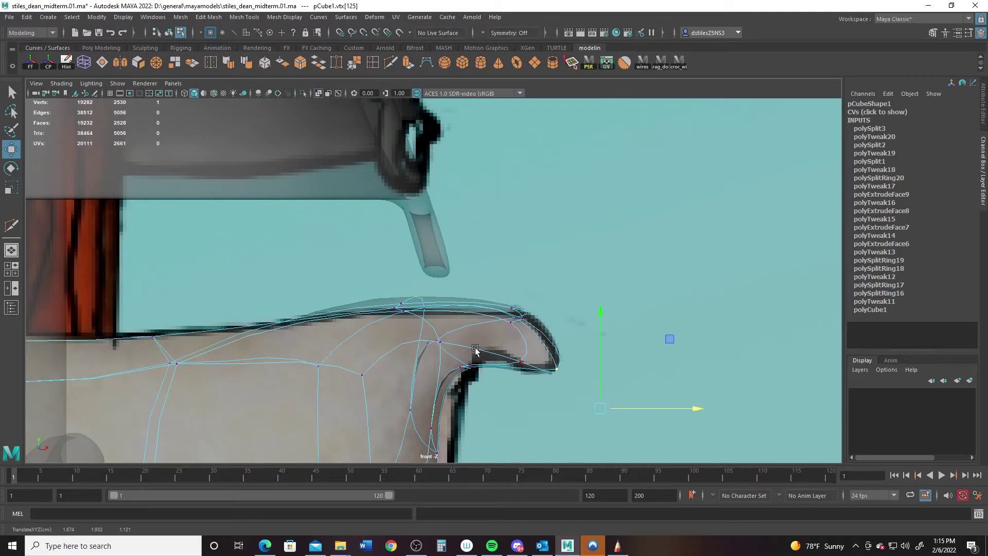
Step: Lower the vertices across the top-right ear's base slightly and move those beneath the ear down and outward
drag(369, 282, 446, 350)
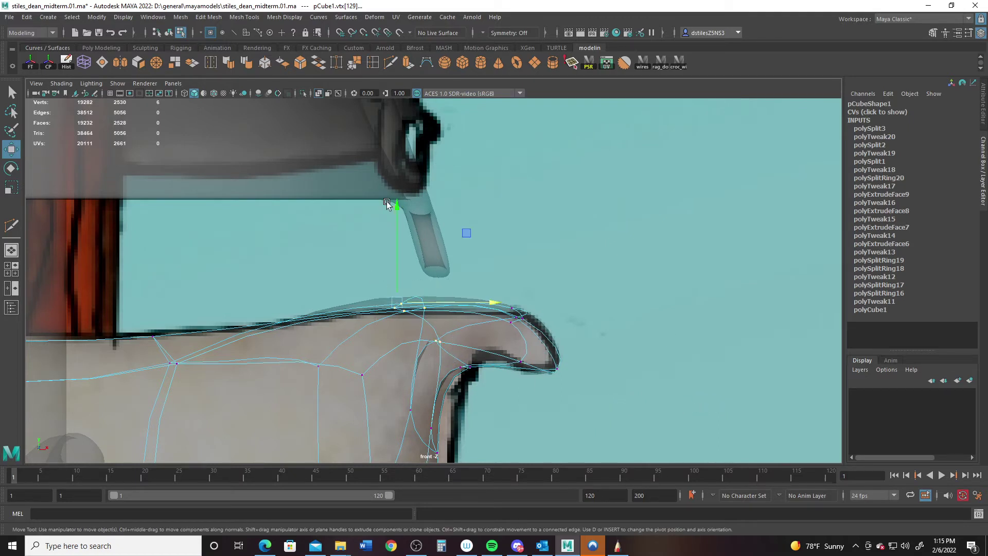
drag(397, 204, 400, 214)
alt+middle_drag(405, 356, 386, 227)
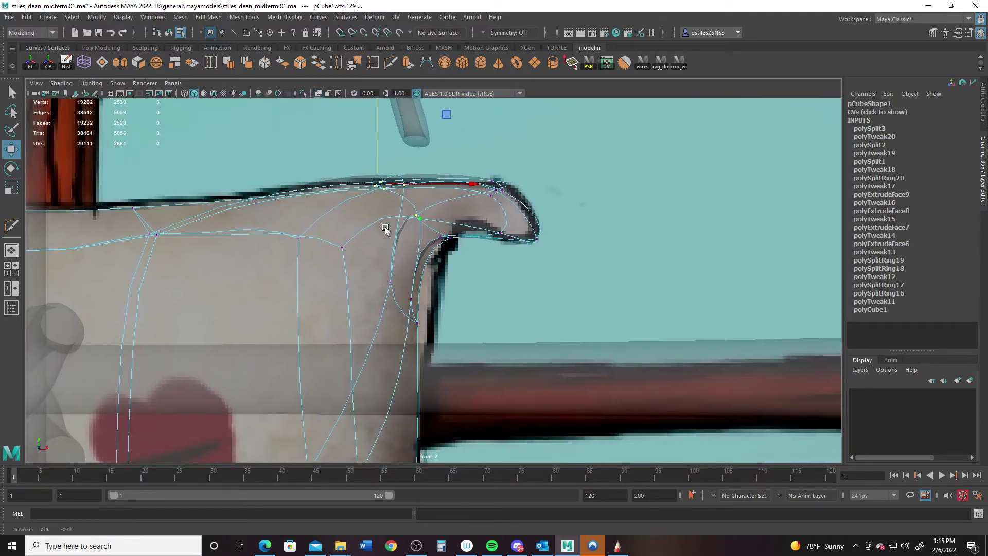
drag(371, 269, 444, 336)
middle_drag(475, 236, 489, 254)
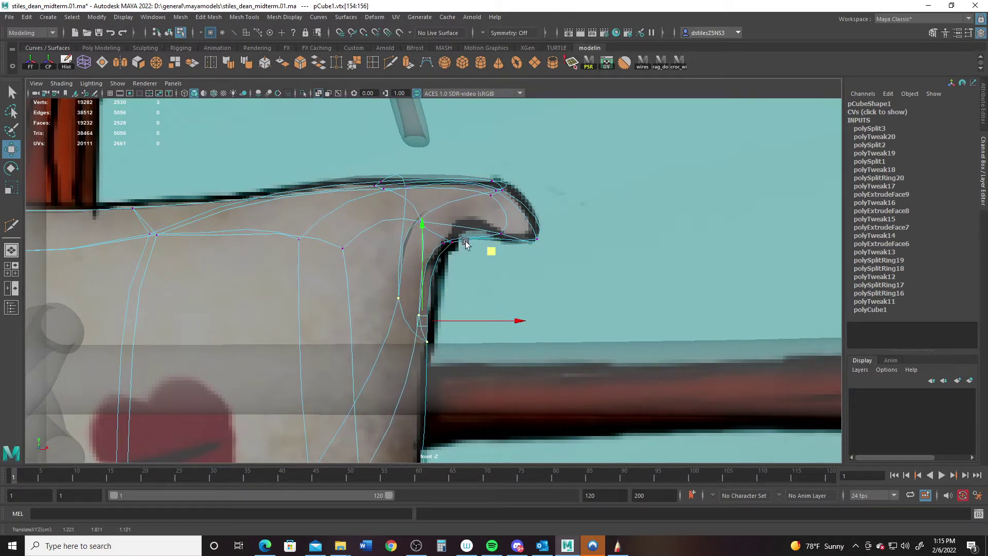
Step: Move the vertices on the top-right ear's underside up and outward into the drawn curve
drag(466, 246, 442, 207)
middle_drag(501, 152, 511, 135)
alt+right_drag(555, 291, 300, 231)
alt+middle_drag(530, 252, 548, 237)
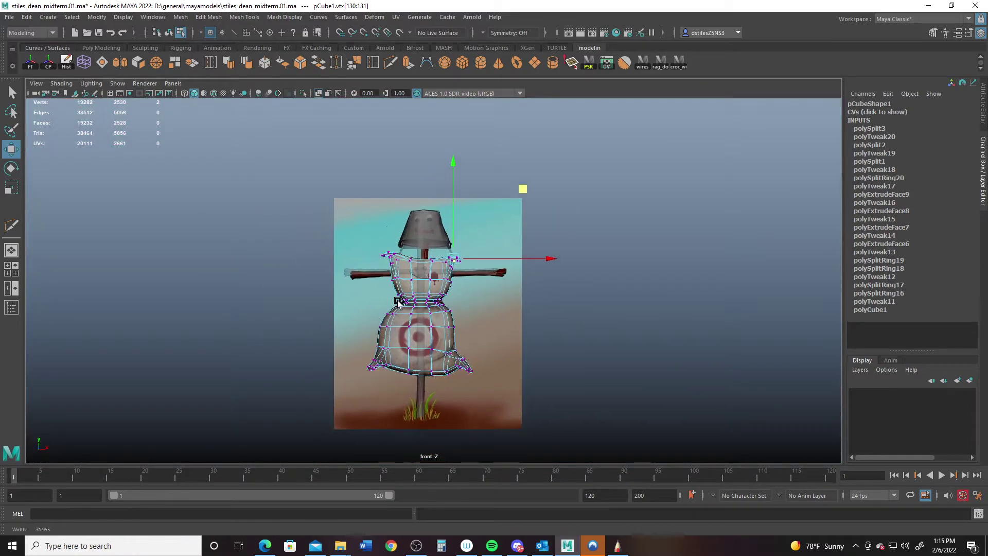
Step: Move the lower sack's two back faces and the upper sack's lower back face in depth to reshape the side profile
alt+right_drag(547, 237, 571, 234)
key(space)
key(space)
alt+right_drag(574, 307, 184, 240)
alt+drag(184, 240, 331, 304)
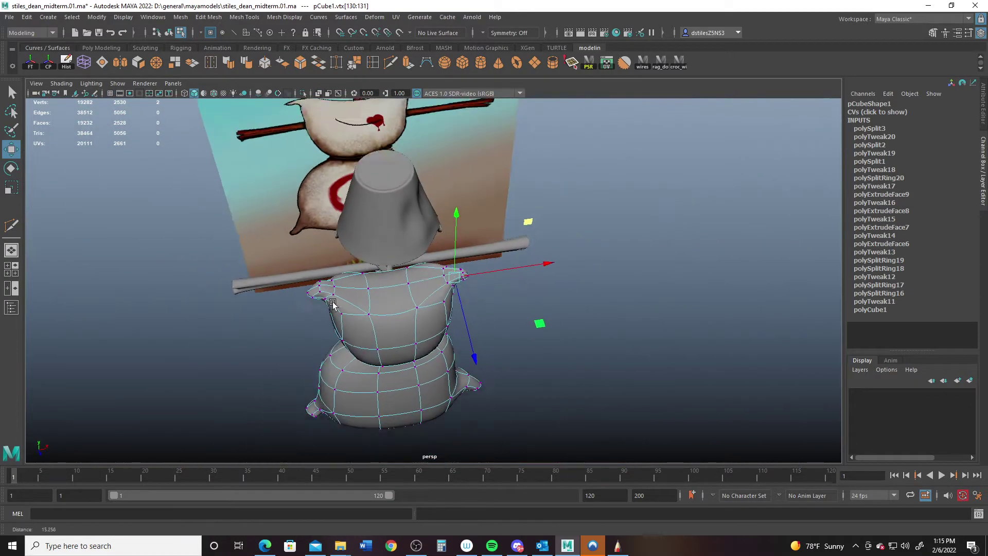
alt+middle_drag(331, 305, 375, 221)
alt+drag(360, 368, 351, 262)
scroll(423, 353, up, 2)
right_drag(351, 262, 351, 286)
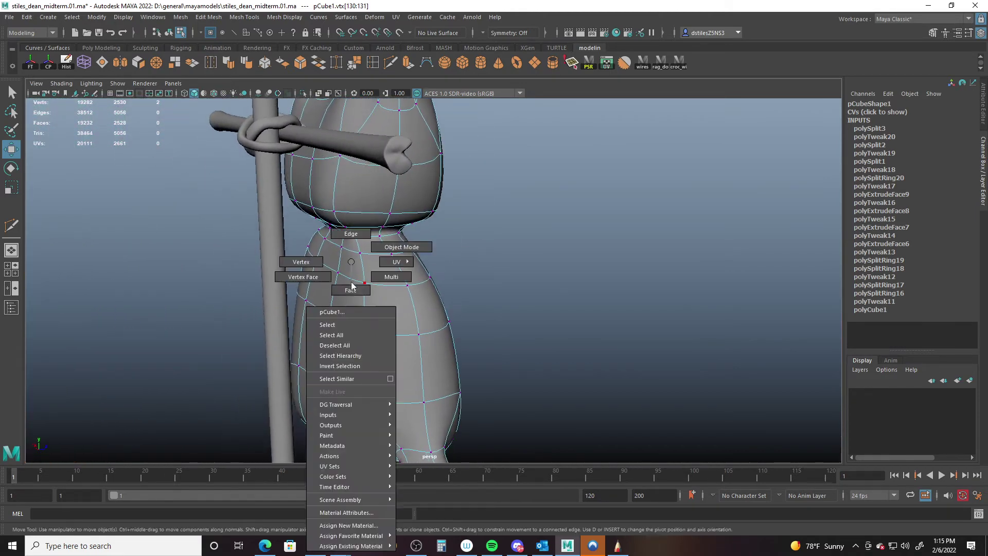
click(321, 347)
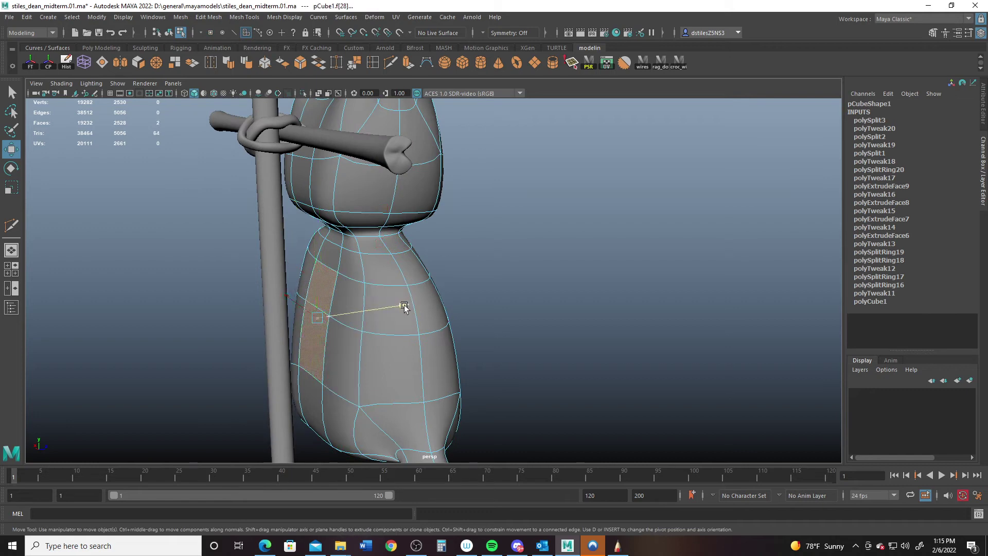
drag(405, 306, 347, 333)
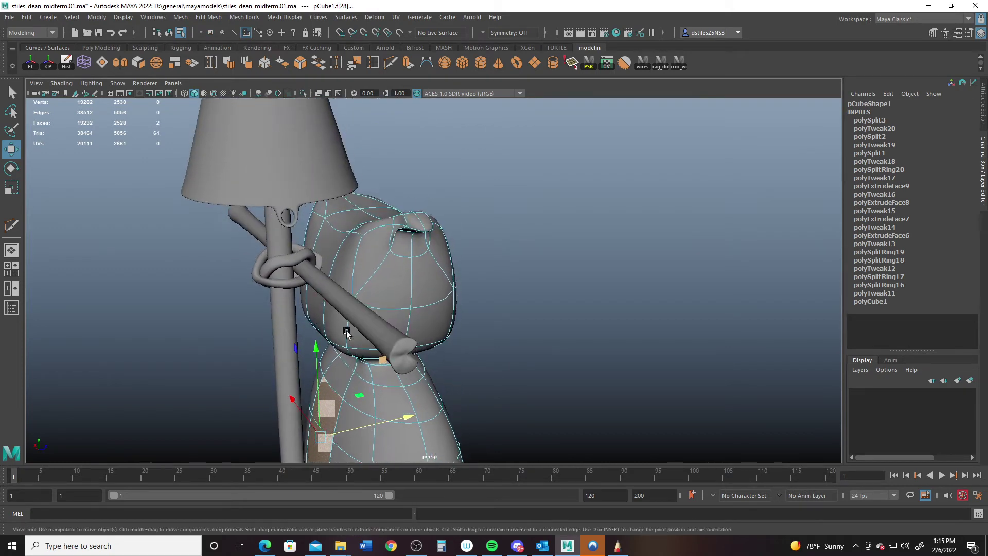
click(317, 311)
drag(402, 301, 394, 300)
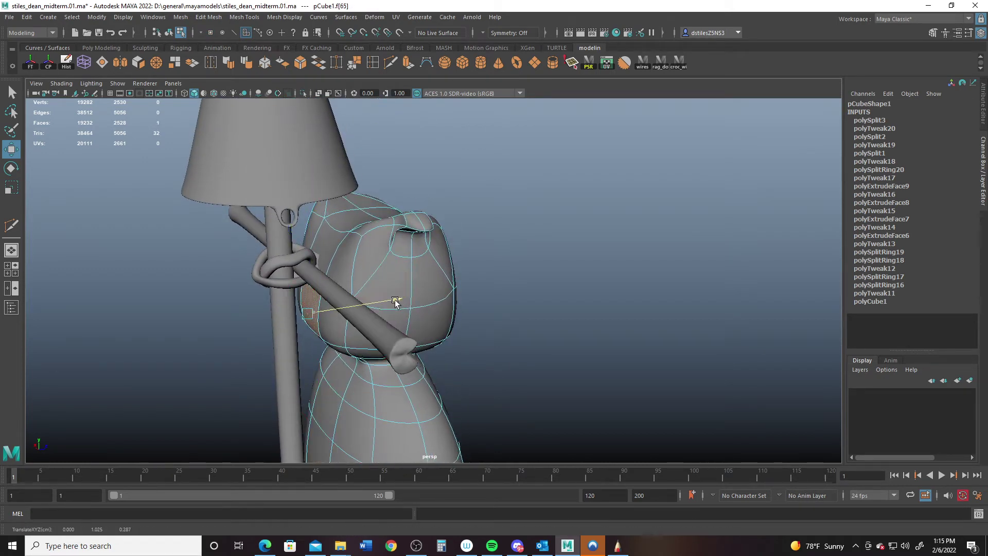
Step: Narrow the upper sack's top middle face in depth and move it forward, away from the post
click(348, 219)
key(r)
drag(434, 210, 412, 211)
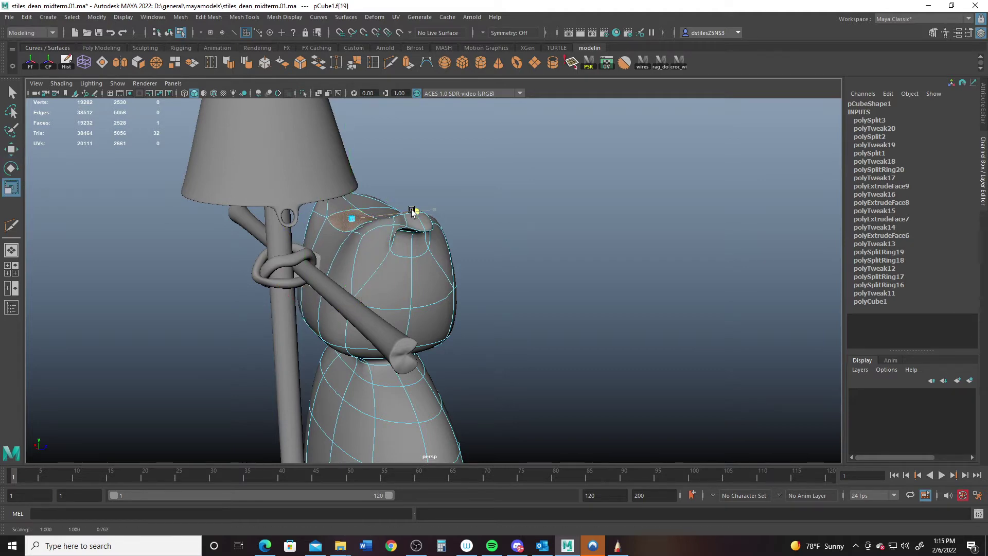
key(w)
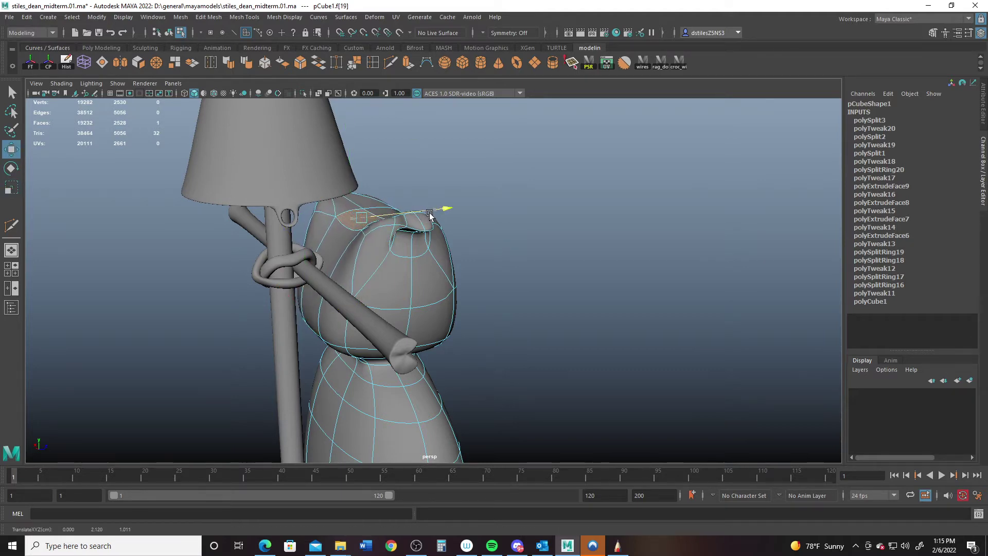
Step: Move the vertices at the upper sack's lower front and back corners in depth to round its underside
alt+drag(360, 335, 371, 302)
right_drag(371, 262, 323, 262)
click(353, 321)
alt+drag(258, 335, 447, 345)
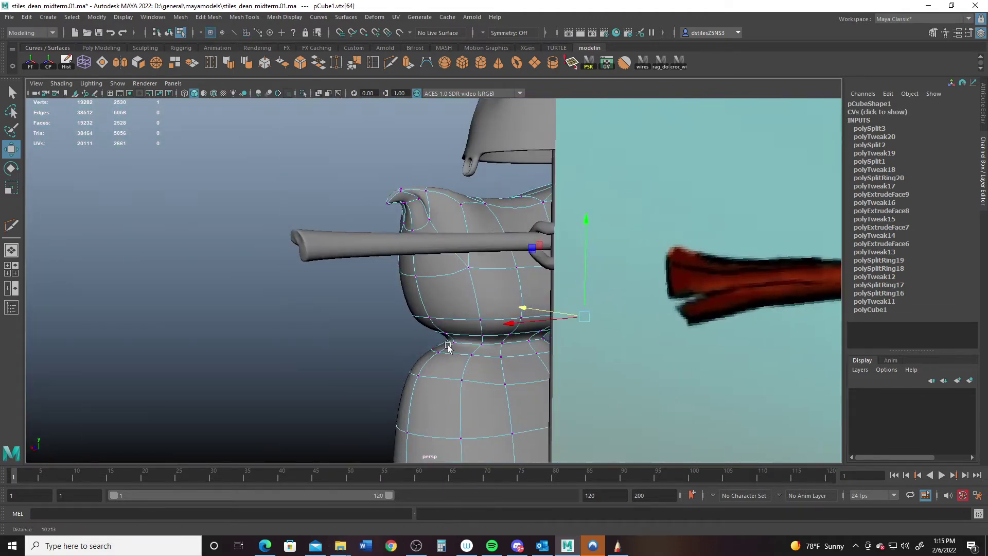
alt+right_drag(448, 346, 555, 367)
shift+click(508, 341)
alt+drag(480, 359, 559, 341)
click(463, 323)
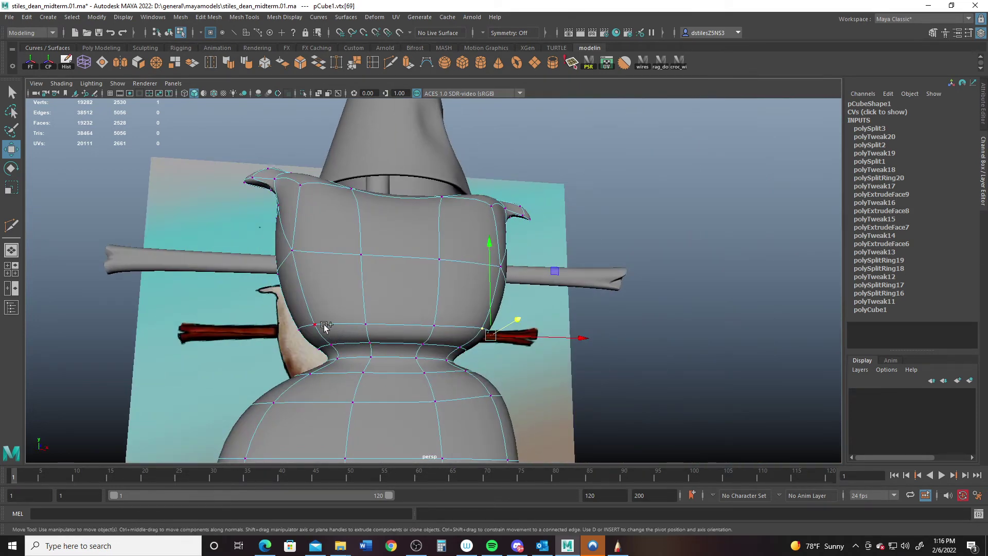
alt+drag(412, 348, 332, 362)
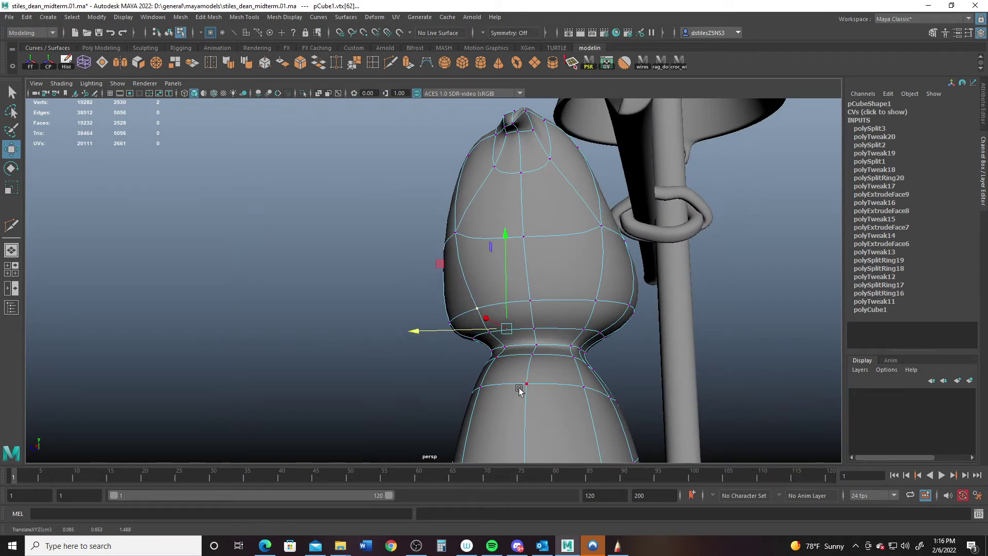
Step: Insert an edge loop across the upper sack's chest and around its sides with the Multi-Cut tool
alt+right_drag(566, 392, 441, 353)
alt+drag(441, 353, 551, 375)
alt+right_drag(551, 375, 510, 350)
right_drag(443, 261, 535, 212)
alt+drag(535, 212, 507, 342)
alt+drag(208, 298, 319, 316)
alt+right_drag(320, 316, 399, 332)
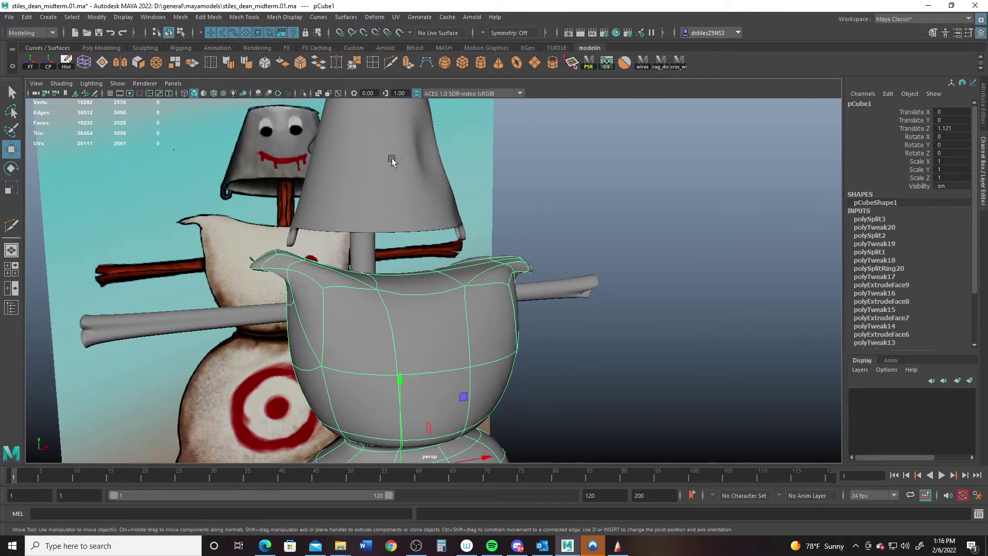
click(391, 62)
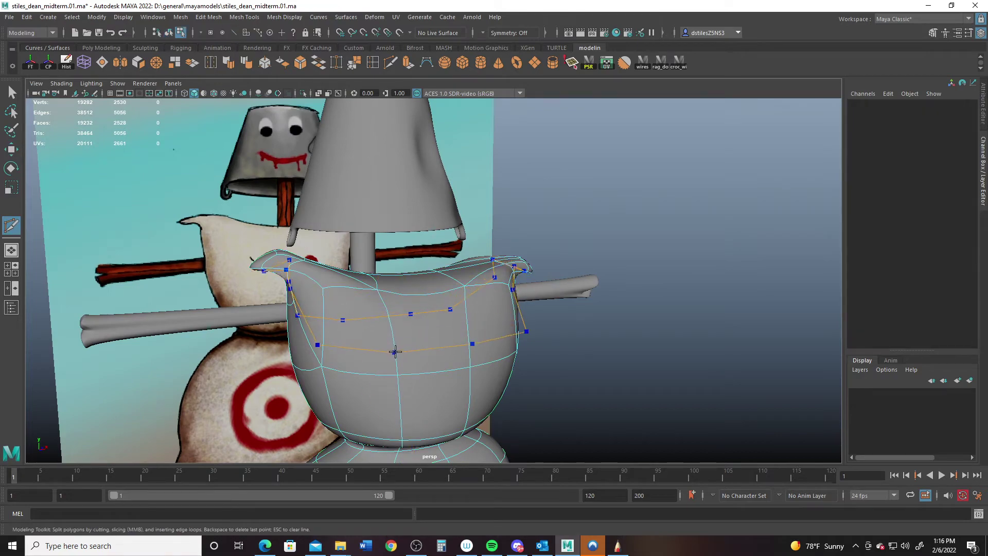
Step: Push the middle chest face of the upper sack inward and lower it to form a sagging fold, then deselect the sack
alt+drag(414, 354, 448, 350)
click(450, 352)
key(w)
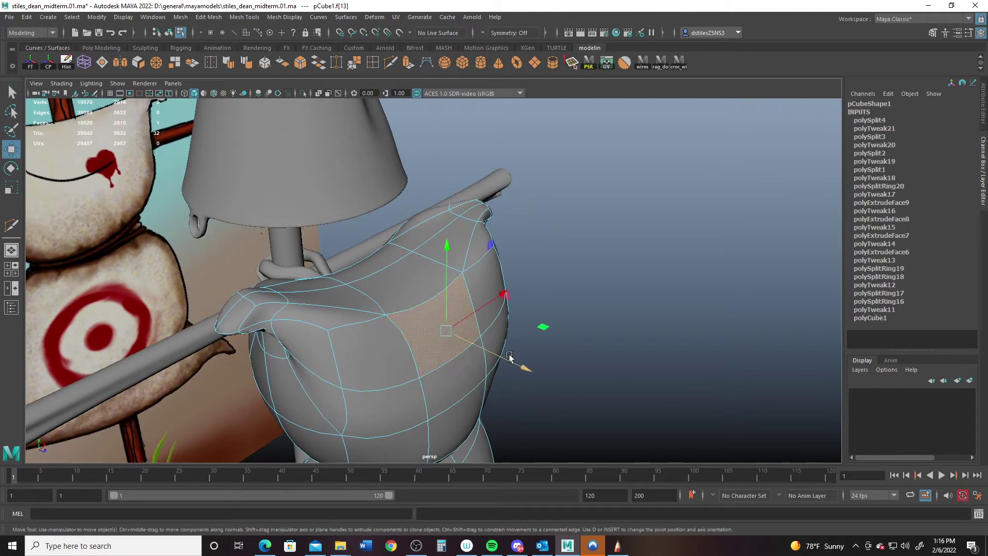
middle_drag(527, 368, 427, 249)
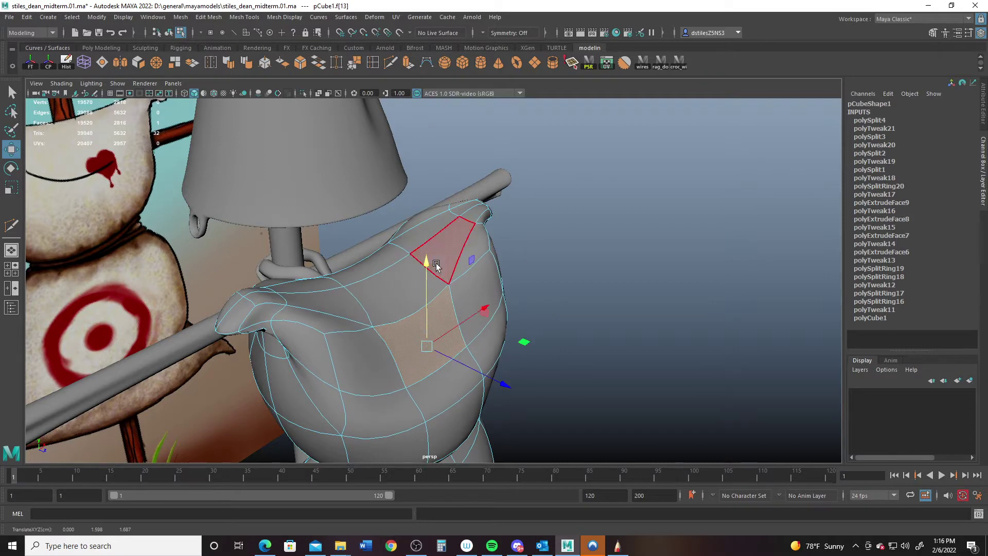
alt+drag(436, 265, 468, 286)
key(e)
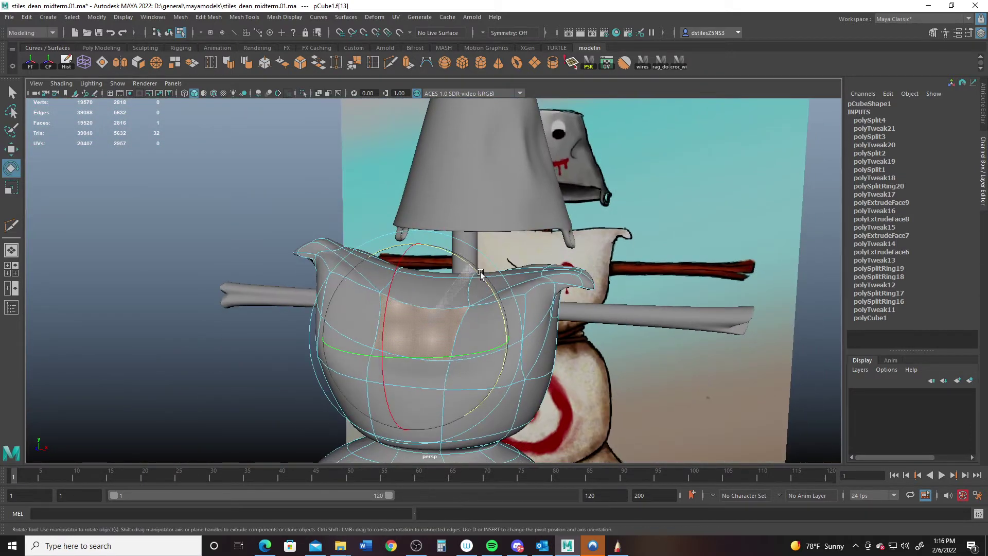
key(w)
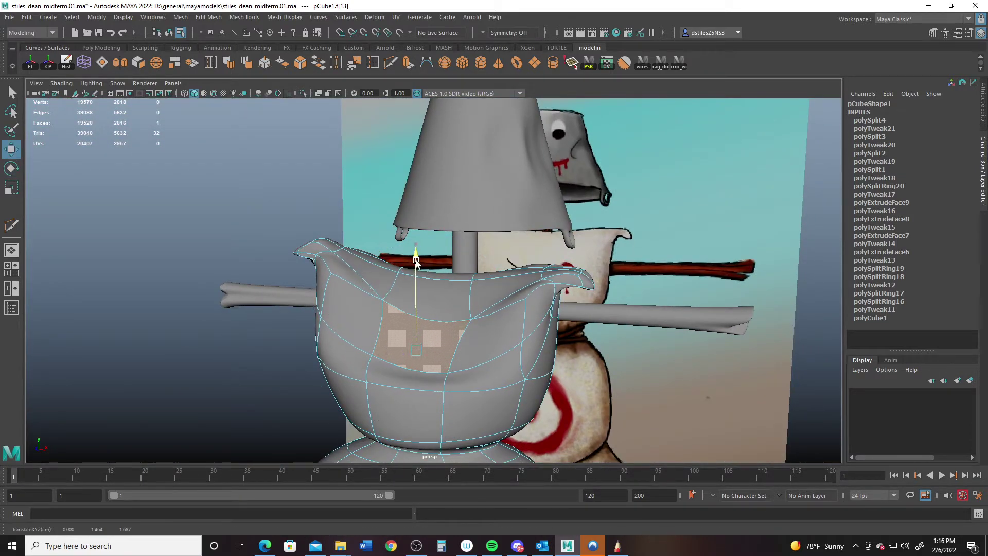
scroll(461, 346, down, 2)
alt+drag(461, 346, 397, 336)
right_drag(408, 261, 460, 246)
click(249, 352)
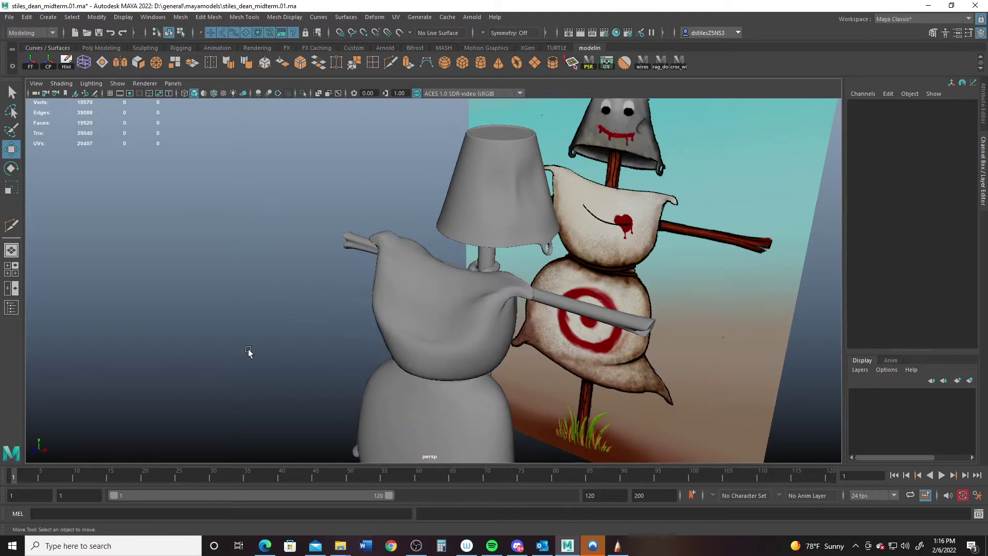
Step: Select the edges beneath the upper sack's right ear and slide them down the sack's side
scroll(377, 368, down, 2)
alt+drag(304, 314, 326, 316)
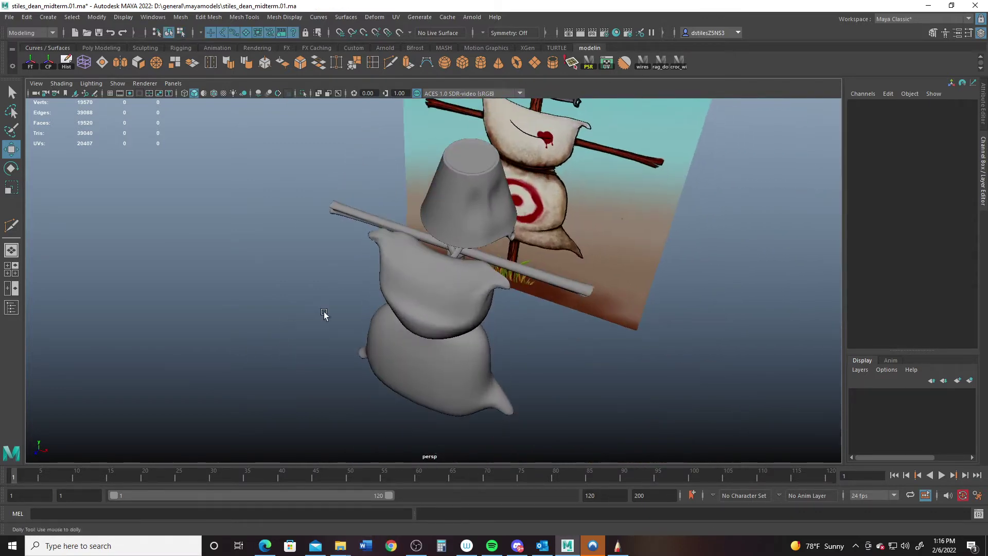
alt+right_drag(326, 316, 587, 321)
click(586, 321)
alt+drag(550, 282, 479, 310)
right_drag(478, 311, 492, 283)
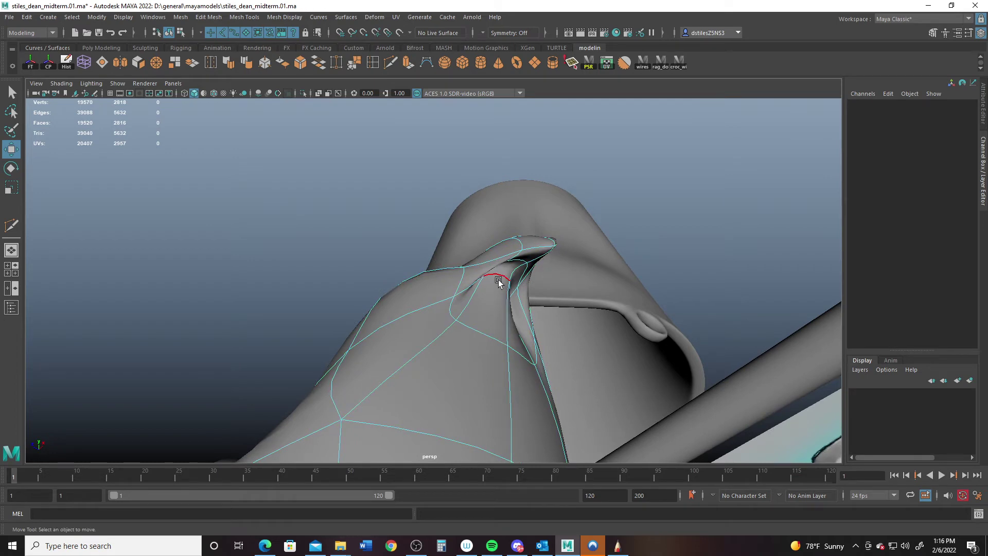
double_click(499, 282)
alt+drag(529, 338, 480, 296)
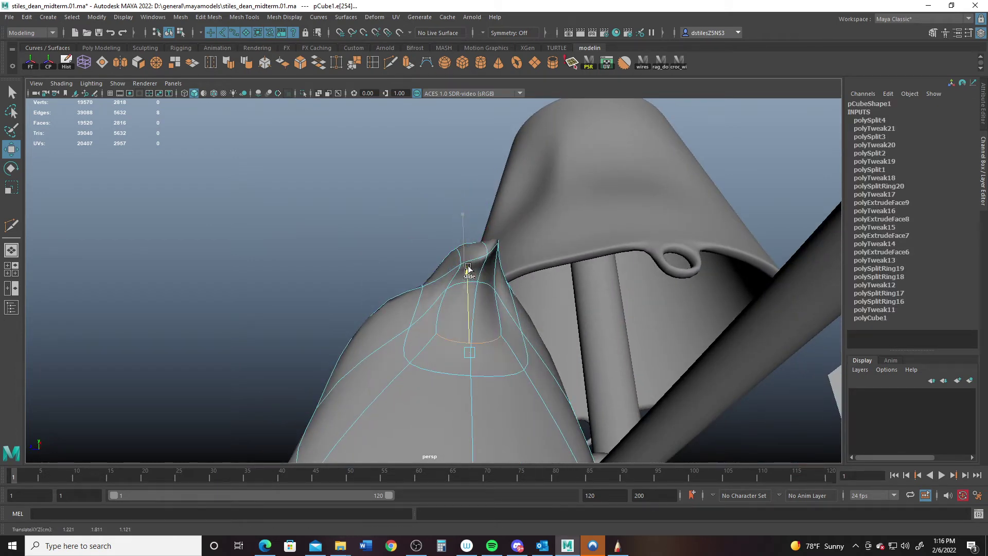
alt+drag(492, 342, 433, 351)
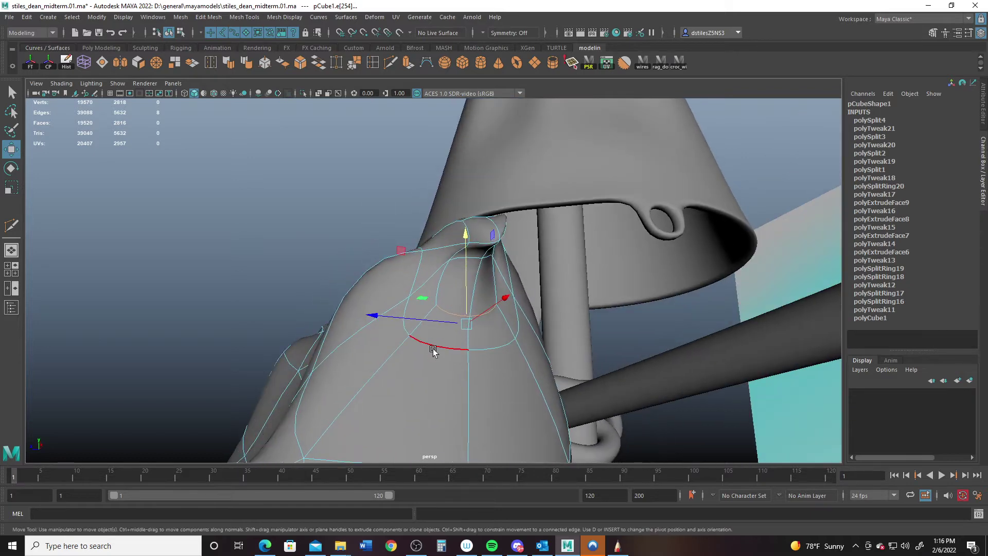
ctrl+shift+drag(467, 236, 417, 337)
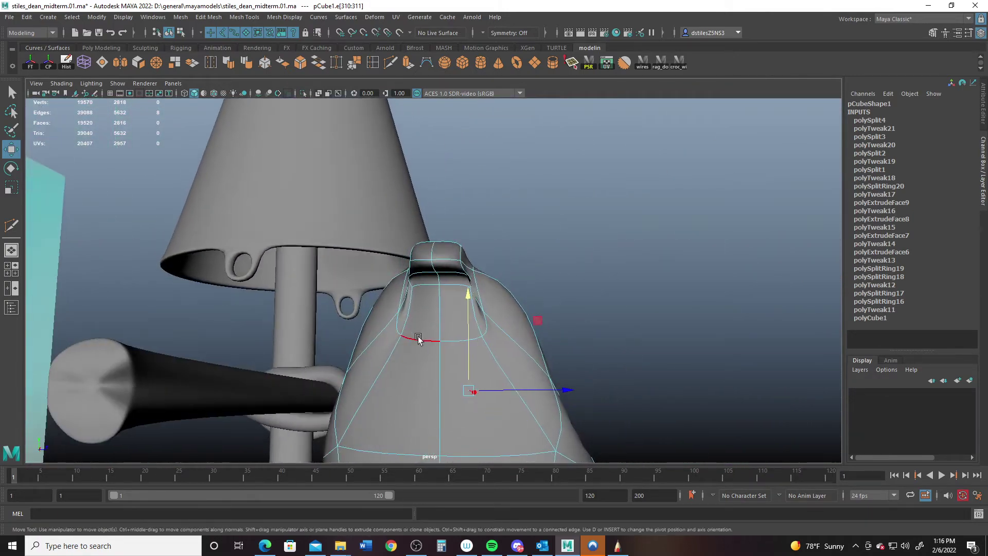
Step: Slide the edges beneath the upper sack's left ear downward and scale the lower edges narrower in depth
shift+middle_drag(441, 237, 446, 284)
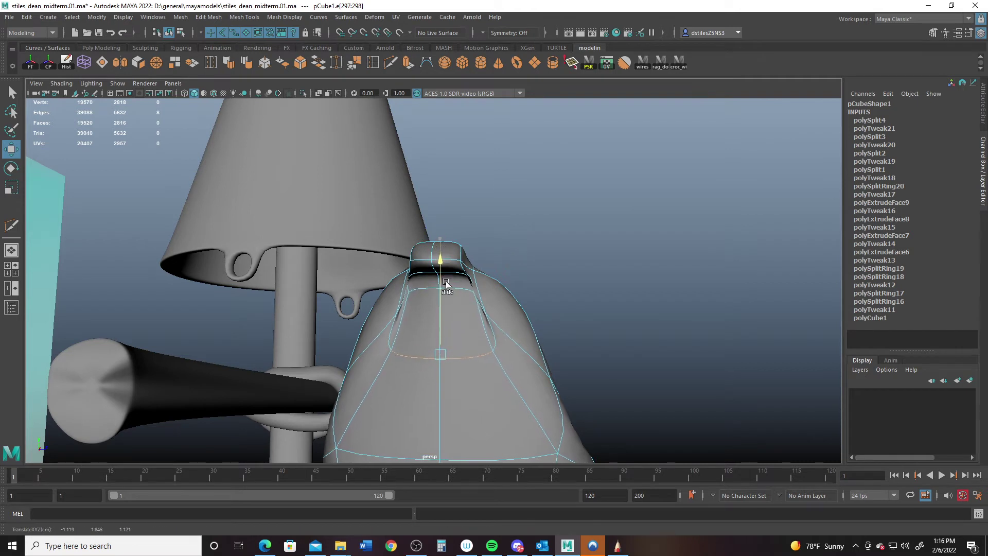
key(r)
drag(537, 353, 524, 356)
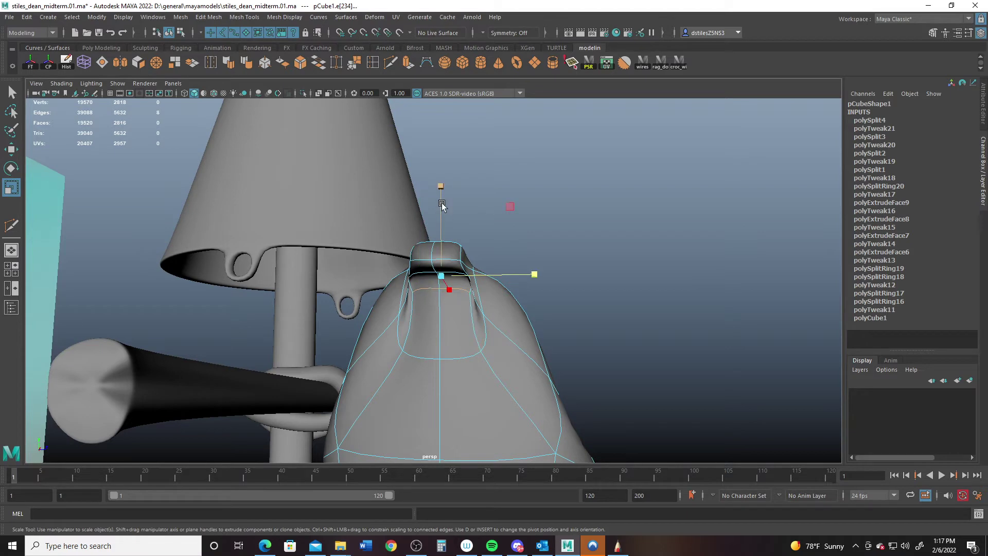
key(w)
shift+middle_drag(442, 181, 450, 210)
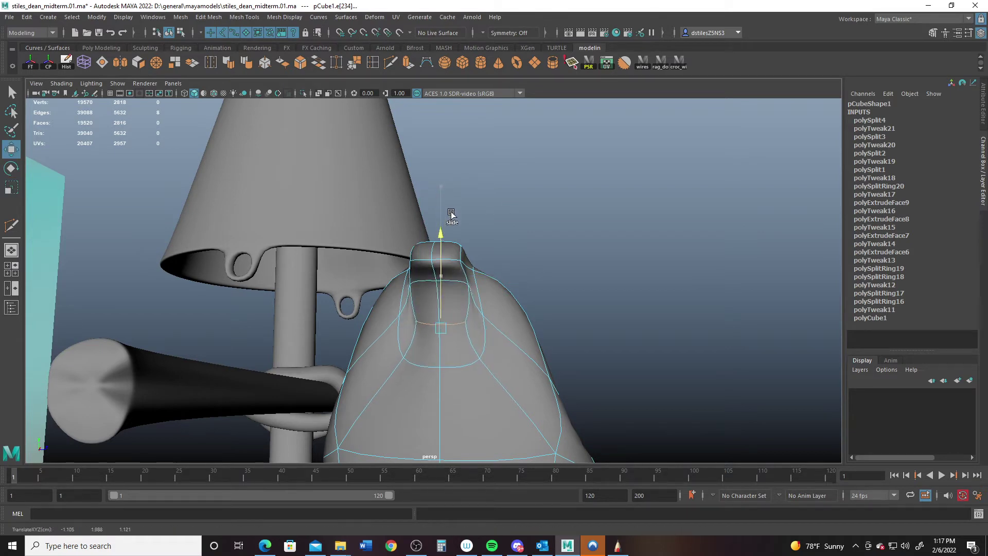
alt+drag(451, 216, 432, 342)
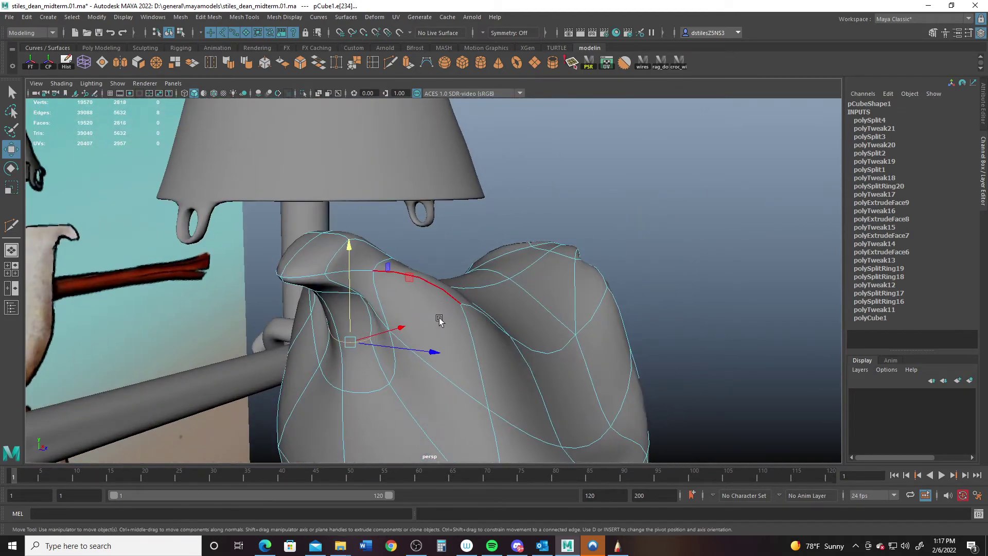
Step: Reposition the vertices on either side of the left ear's underside, undoing one slide attempt
key(q)
right_click(430, 313)
right_drag(430, 313, 389, 261)
click(394, 335)
alt+drag(353, 348, 431, 359)
key(w)
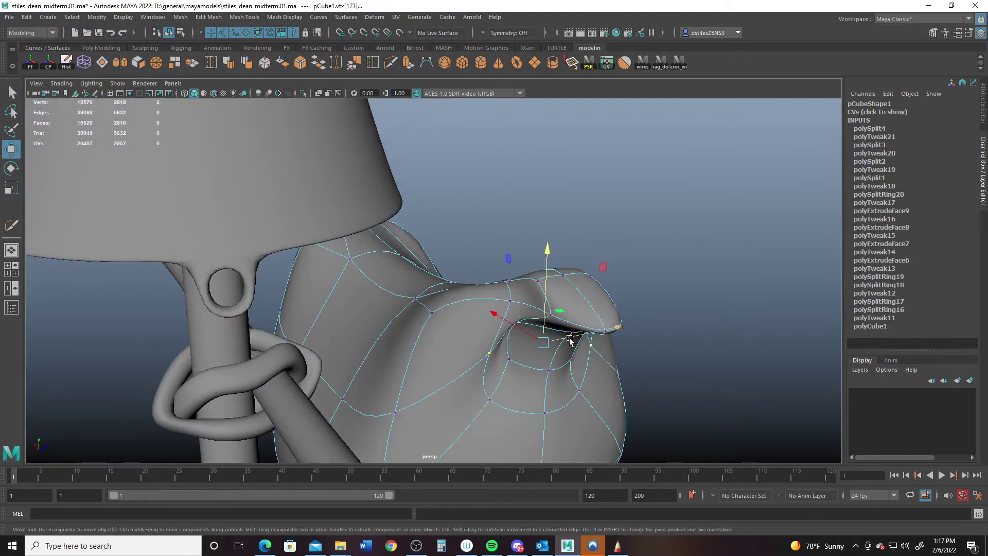
ctrl+shift+drag(496, 314, 437, 223)
key(ctrl+z)
drag(448, 172, 242, 248)
Step: Move the front and back shoulder vertices beside the right ear sideways, then return to object mode and deselect the sack
alt+drag(247, 293, 351, 335)
click(343, 309)
drag(406, 264, 423, 269)
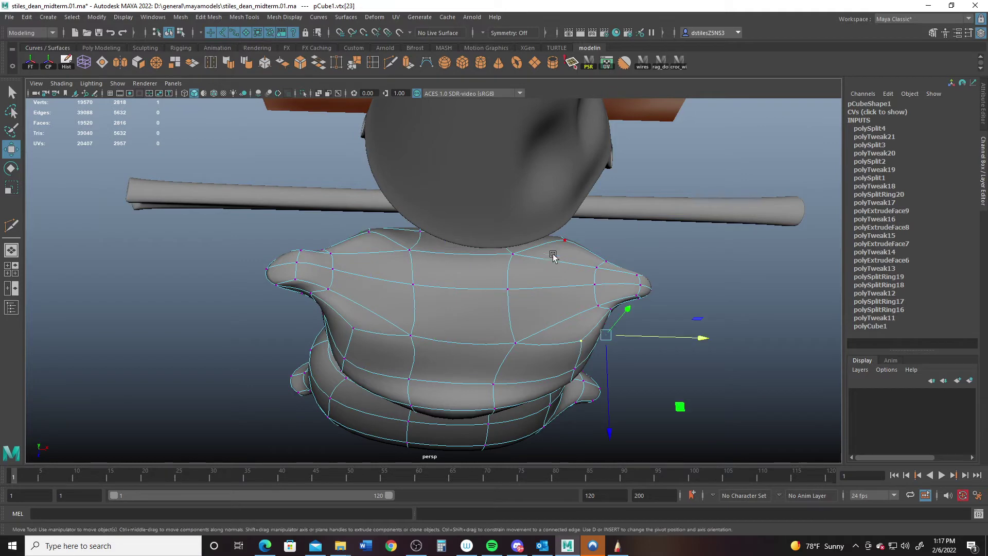
drag(688, 274, 391, 216)
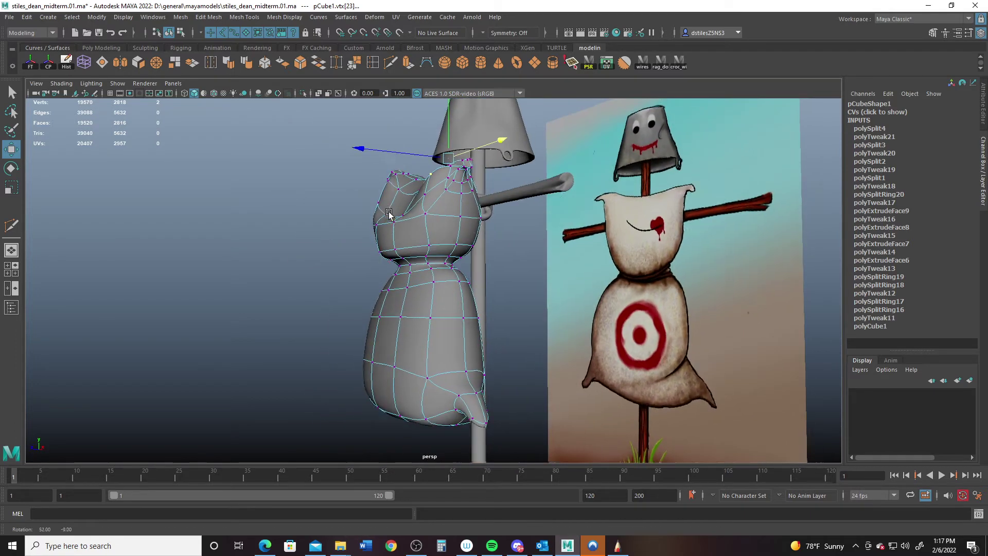
right_drag(408, 217, 461, 201)
click(261, 278)
alt+drag(340, 278, 431, 255)
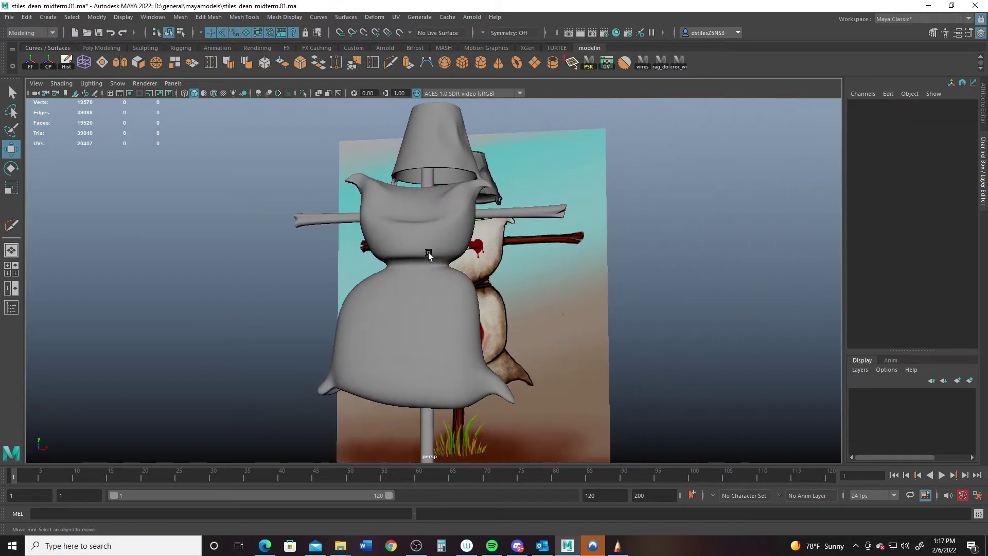
Step: Select the front middle face at the bottom of the upper sack and lower it over the neck
scroll(428, 252, up, 5)
click(400, 217)
scroll(386, 229, up, 1)
right_drag(339, 195, 339, 236)
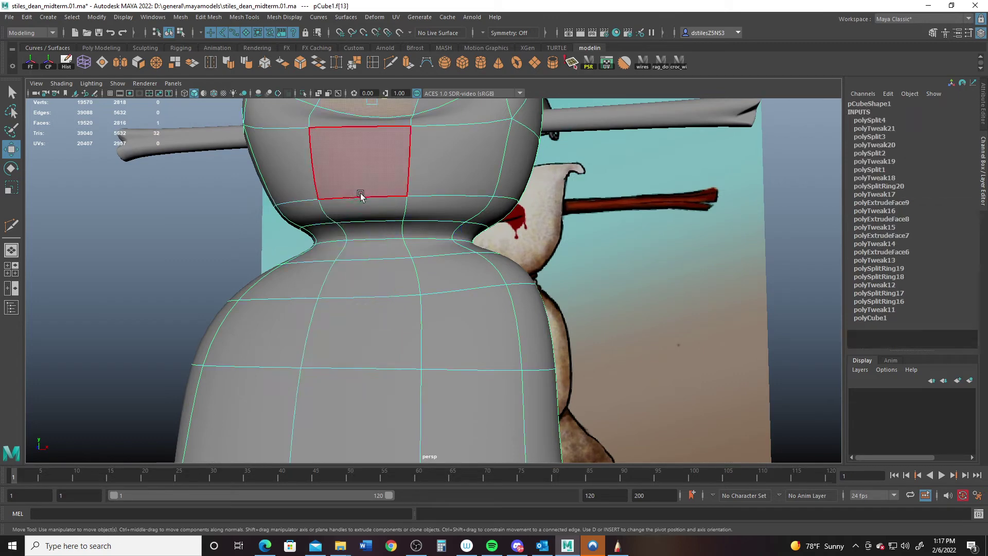
click(379, 190)
drag(362, 127, 363, 151)
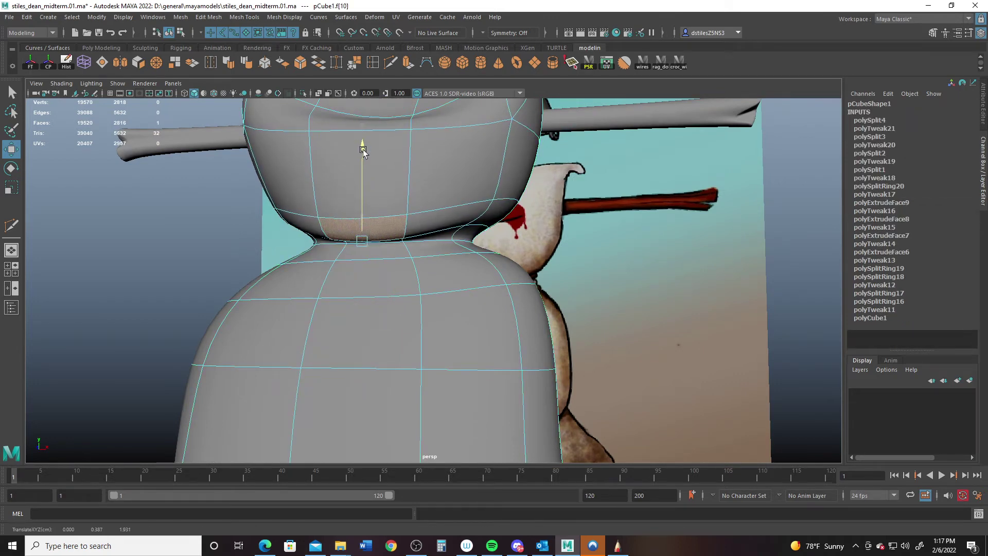
Step: Lower the matching face at the bottom back of the upper sack toward the neck
alt+right_drag(410, 255, 290, 296)
alt+middle_drag(290, 295, 300, 232)
alt+drag(300, 232, 238, 239)
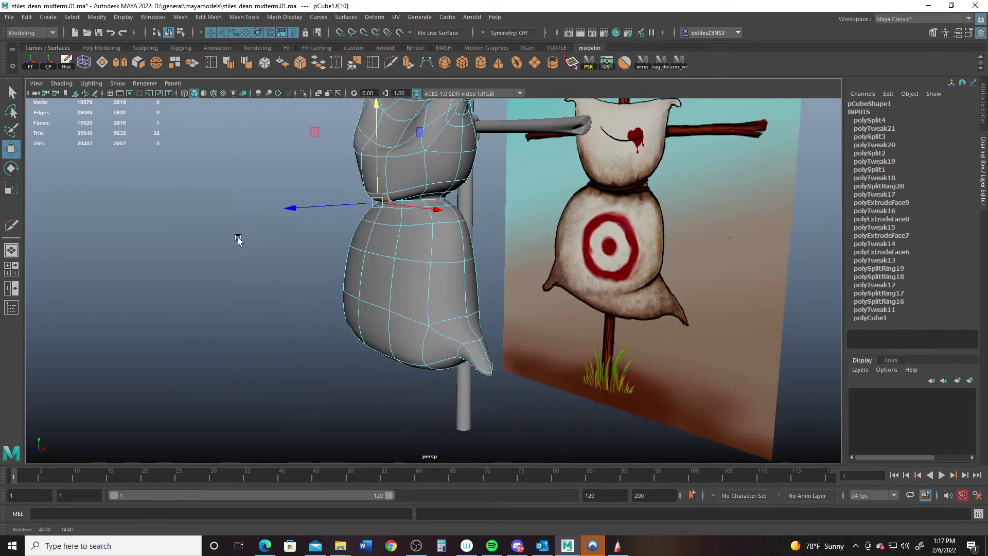
alt+drag(314, 195, 220, 215)
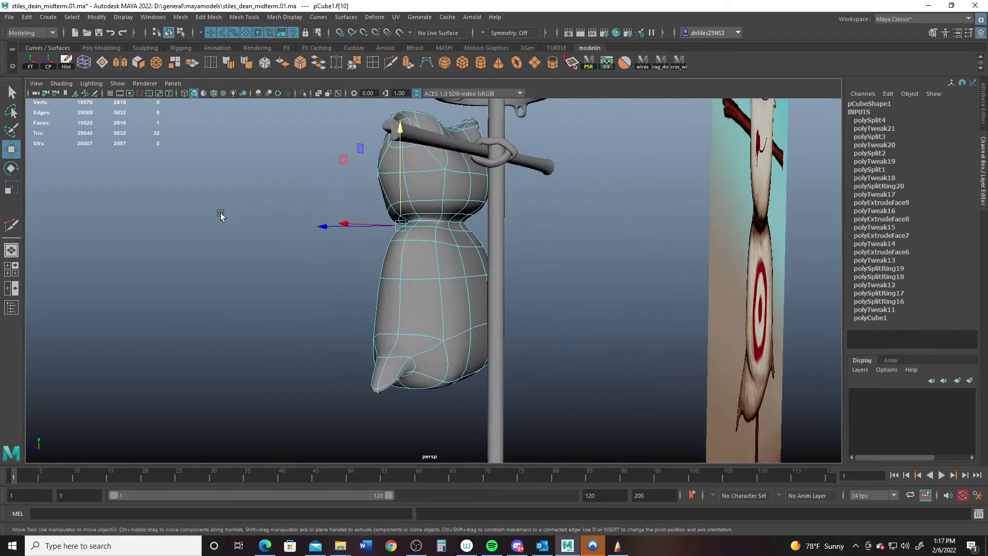
drag(465, 124, 471, 129)
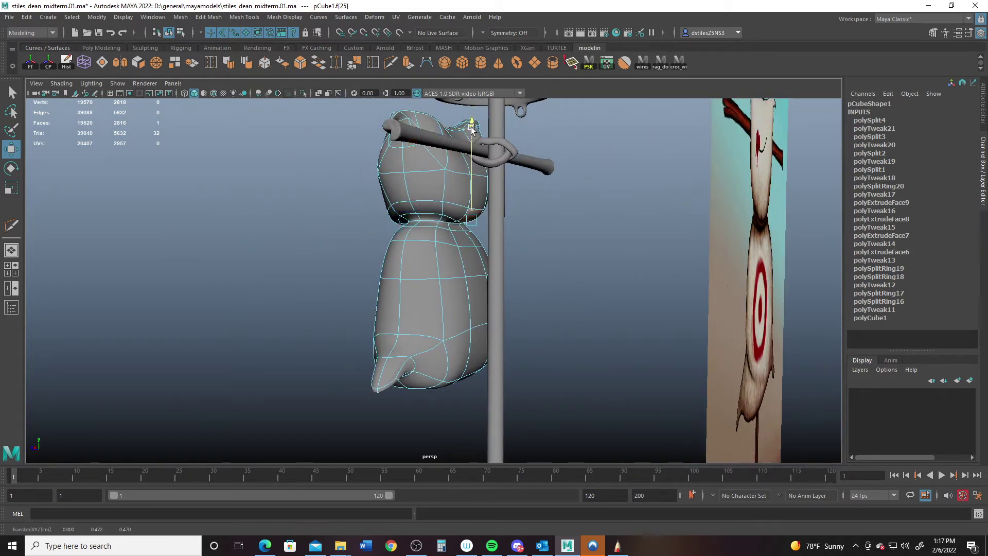
Step: Select the edges along the back of the neck crease and move them back toward the pole
alt+right_drag(422, 157, 455, 202)
alt+drag(454, 203, 444, 222)
alt+right_drag(444, 222, 456, 229)
scroll(456, 228, up, 5)
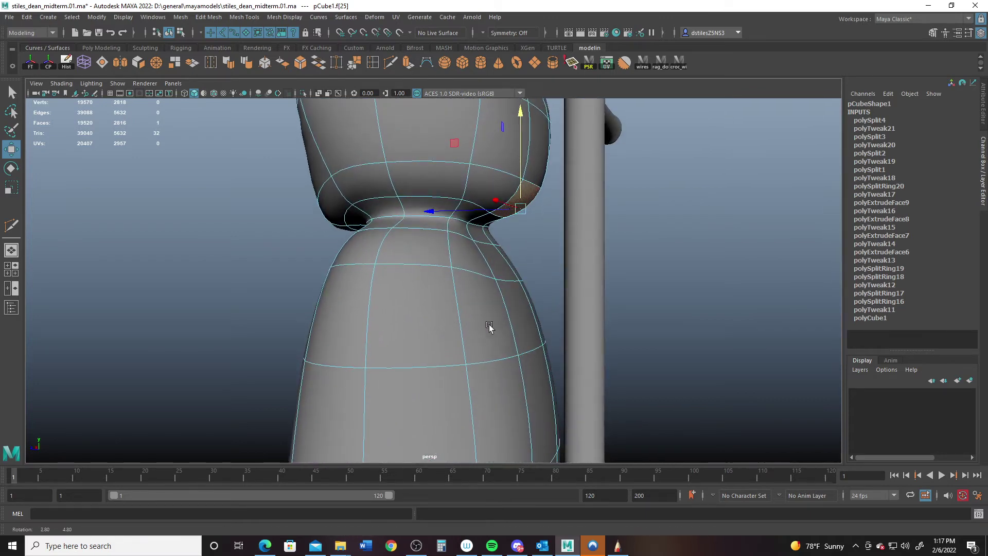
click(465, 208)
alt+drag(489, 250, 330, 260)
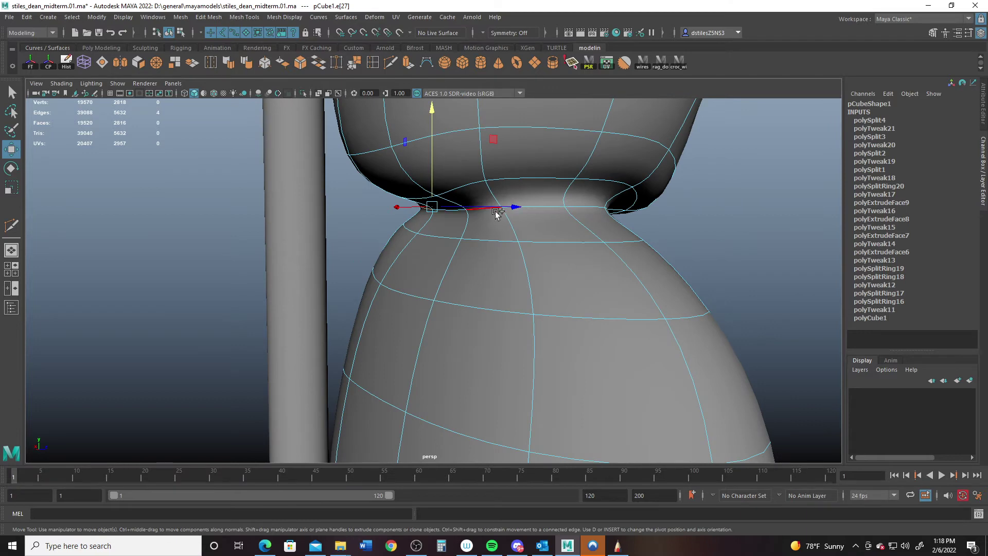
shift+click(485, 213)
alt+drag(514, 241, 465, 243)
drag(517, 212, 477, 214)
alt+drag(391, 268, 463, 258)
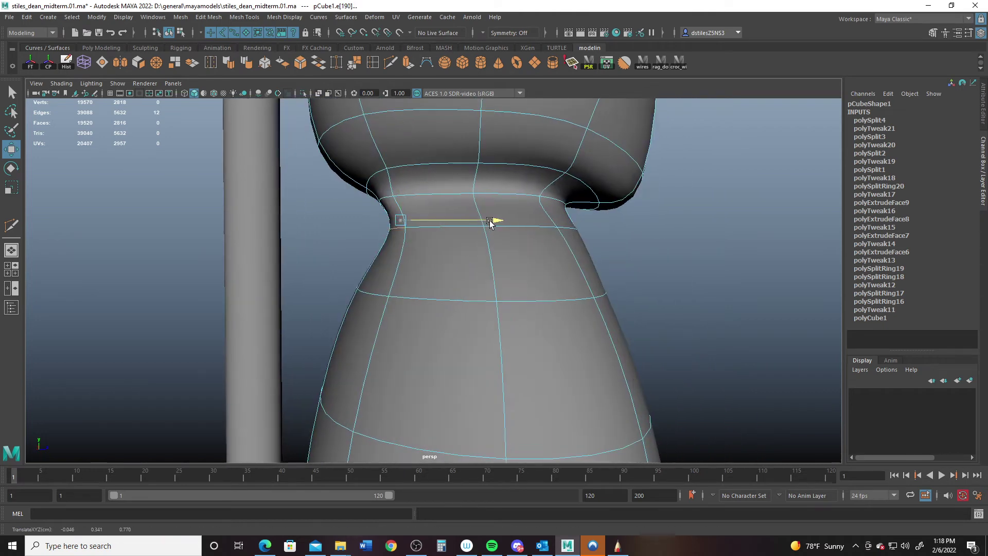
Step: Select the two faces just below the crease at the back of the neck and lower them
alt+drag(468, 223, 446, 274)
key(F11)
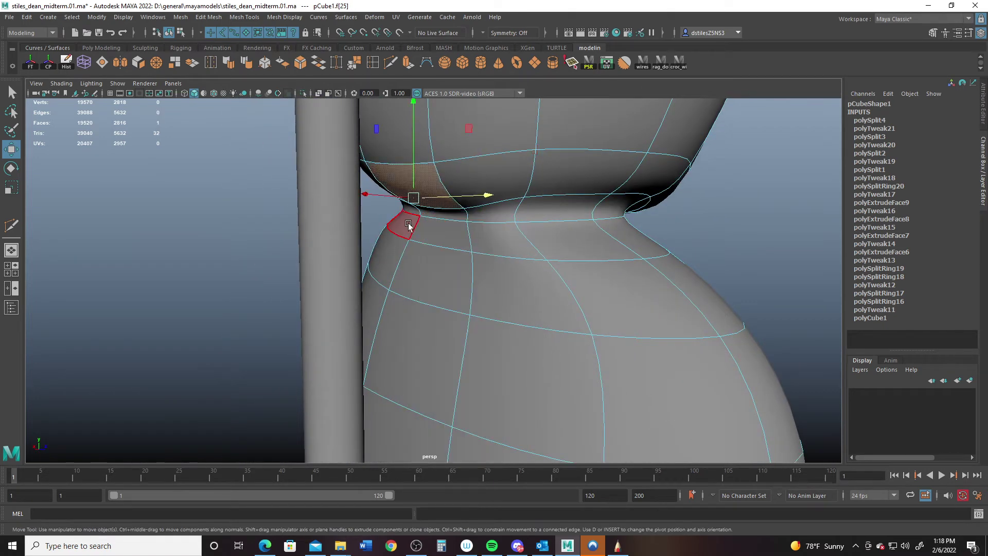
shift+click(496, 242)
alt+drag(496, 242, 406, 178)
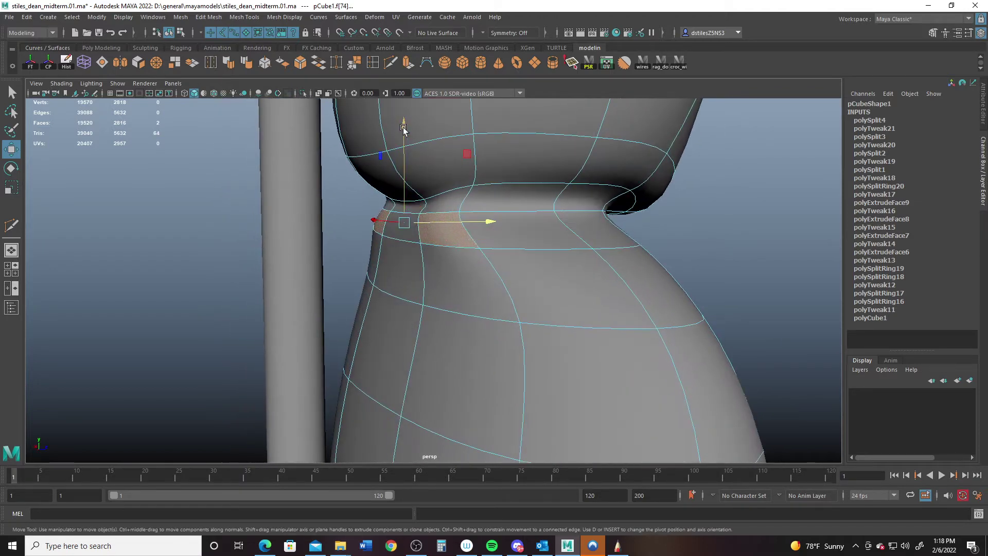
drag(403, 128, 410, 160)
Step: Move the back edge under the upper sack toward the pole and the back neck edges forward, away from it
right_drag(436, 225, 432, 203)
alt+drag(395, 206, 421, 230)
click(432, 216)
drag(495, 205, 471, 201)
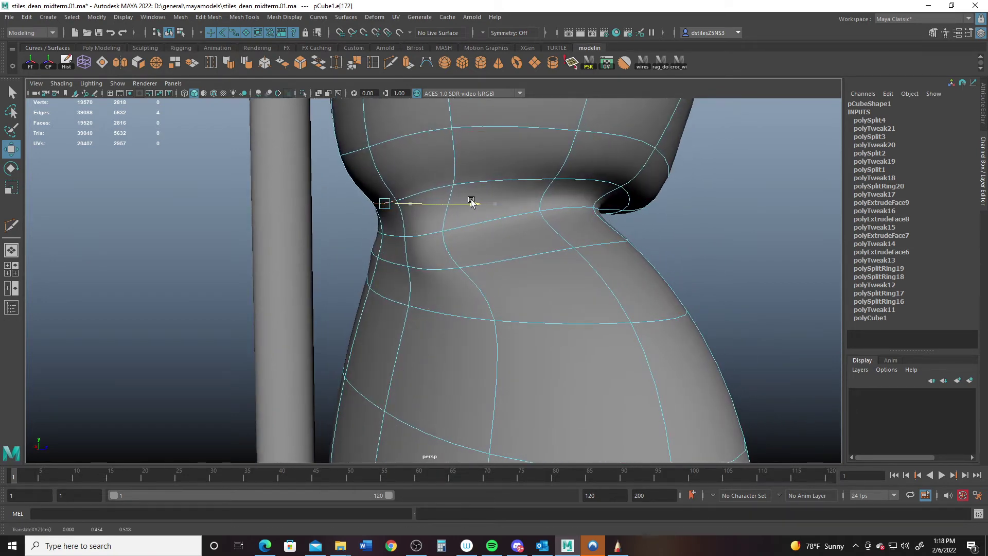
alt+drag(438, 244, 370, 251)
alt+drag(429, 285, 510, 261)
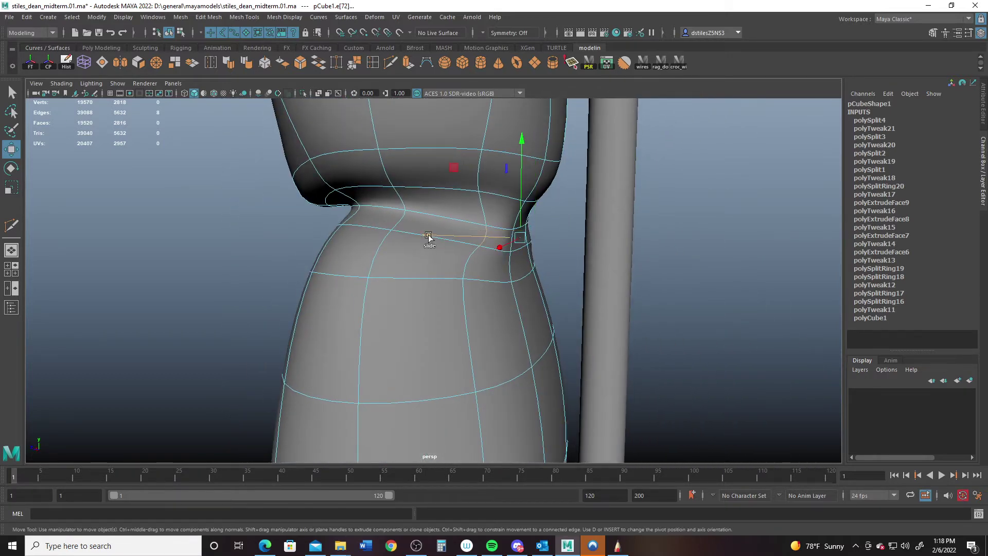
drag(428, 236, 413, 233)
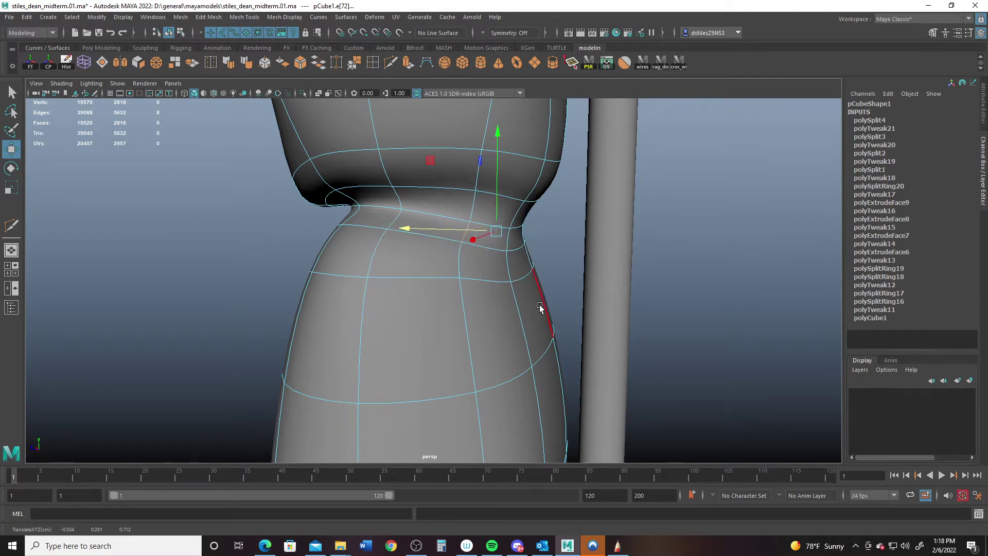
Step: Select the back middle face of the upper sack and push it forward, away from the pole
alt+drag(540, 307, 516, 270)
right_drag(511, 263, 512, 289)
click(513, 265)
drag(471, 275, 453, 261)
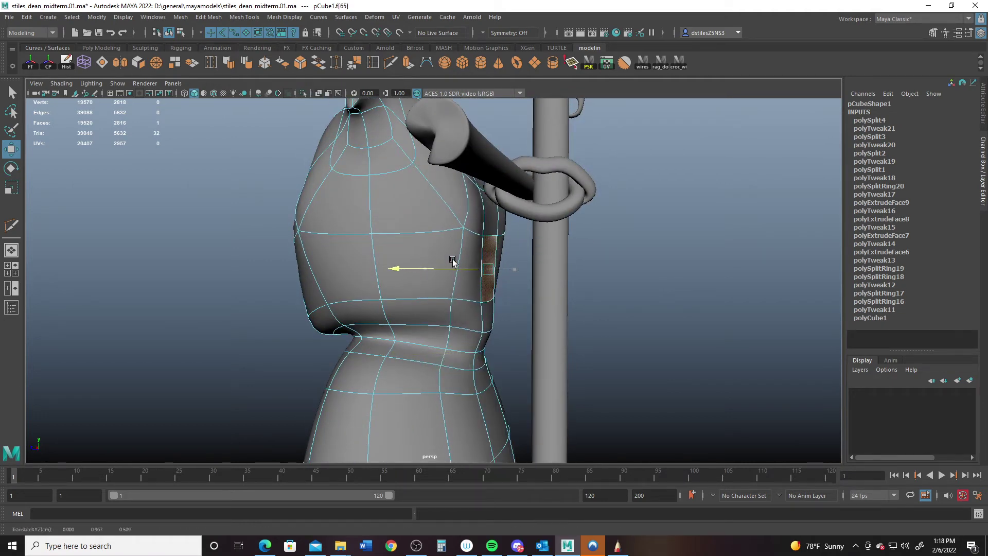
Step: Push the two horizontal edges at the bottom back of the upper sack forward to continue the hollow
right_drag(491, 327, 489, 230)
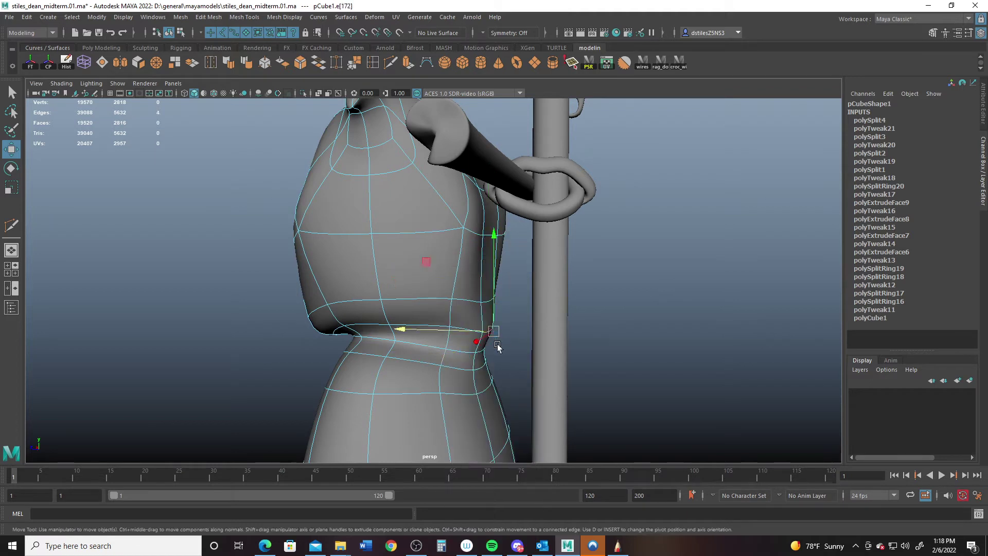
drag(460, 329, 455, 329)
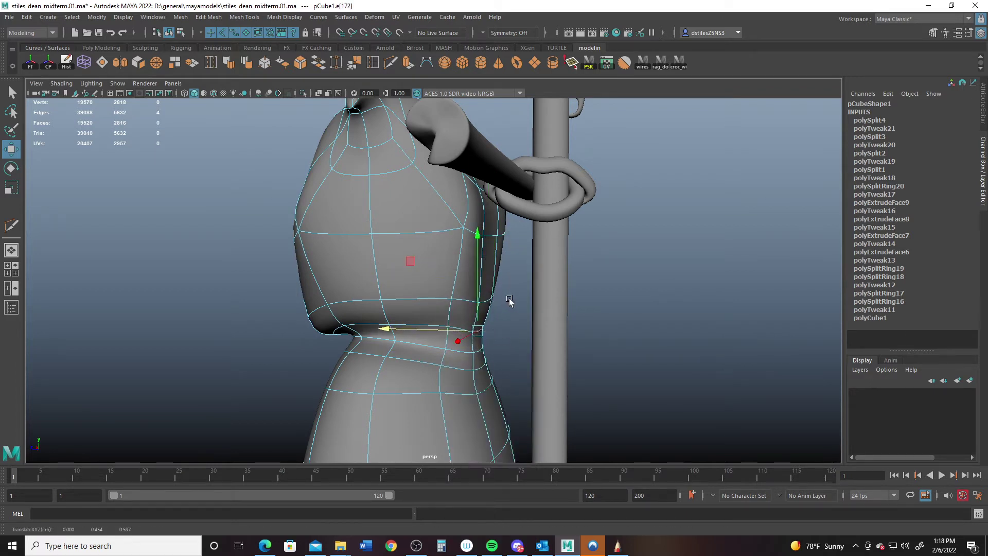
click(484, 300)
drag(458, 310, 454, 311)
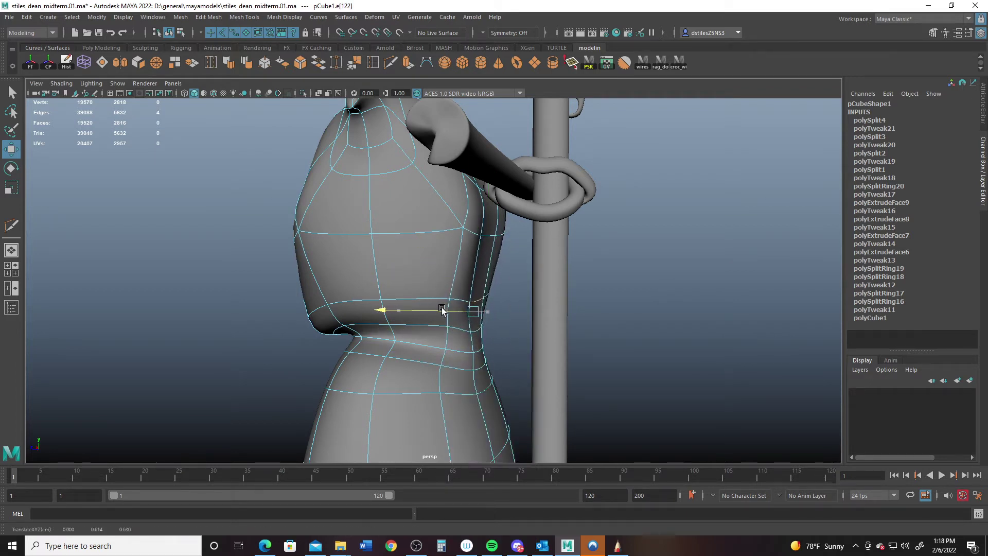
Step: Push the middle faces at the back of the neck and lower sack forward, away from the pole
right_drag(477, 309, 485, 344)
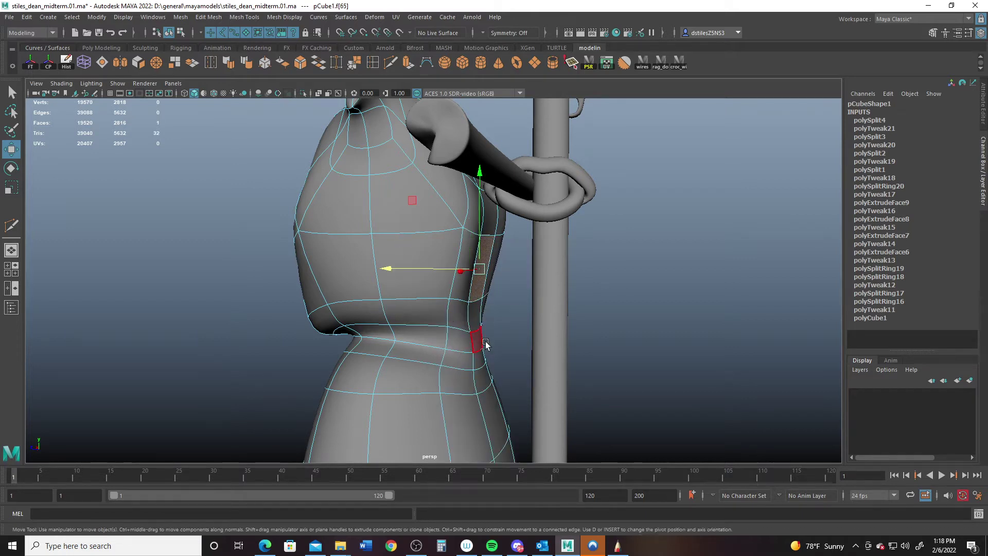
drag(460, 355, 443, 347)
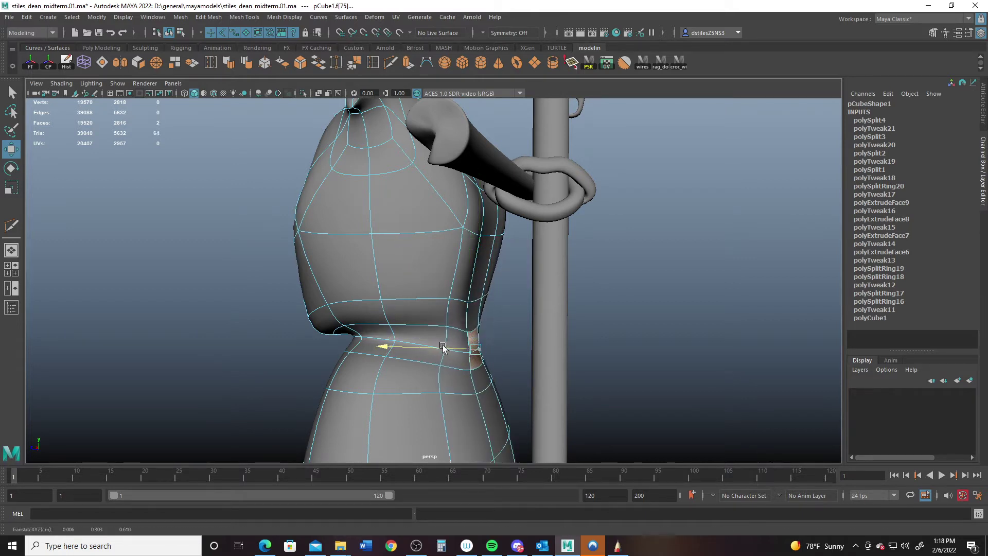
alt+middle_drag(458, 412, 450, 267)
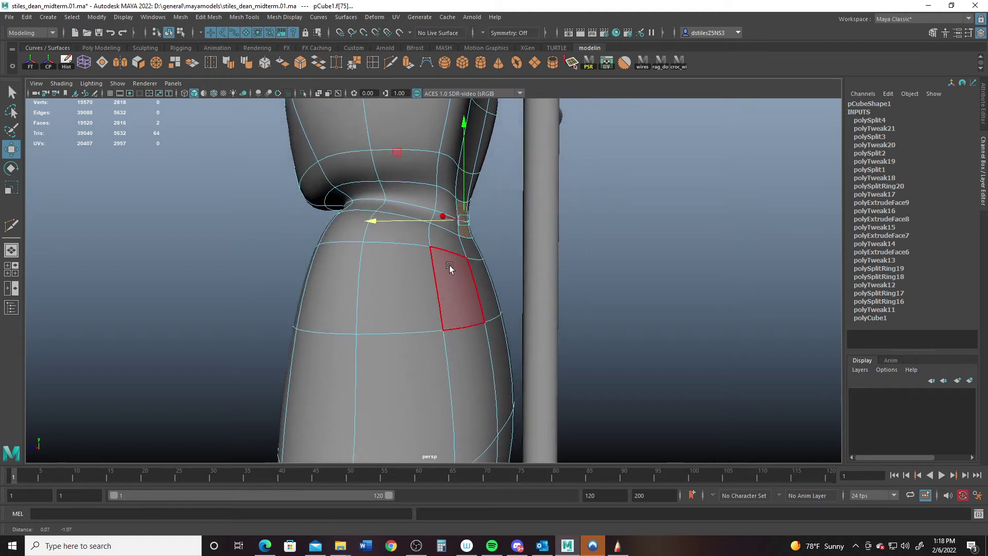
click(499, 369)
drag(479, 359, 448, 348)
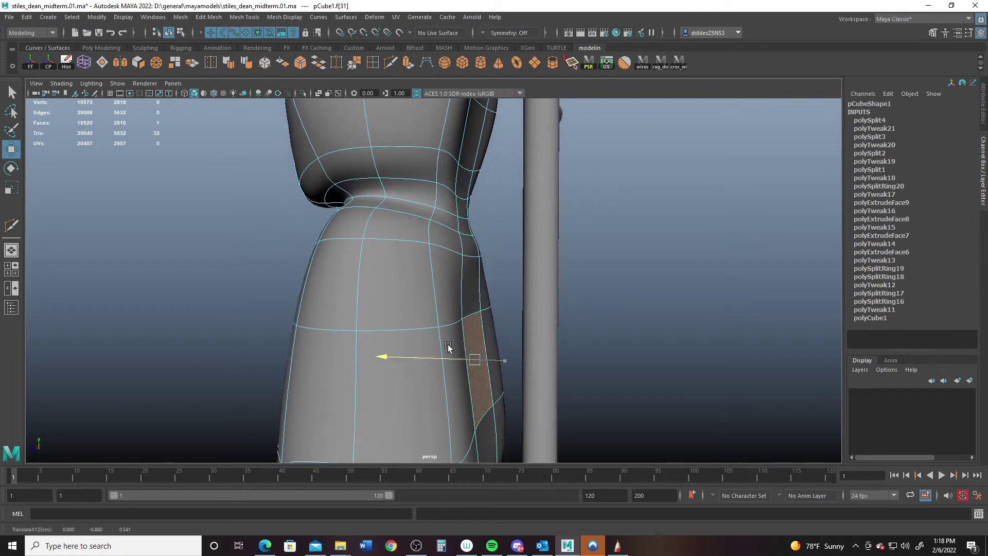
scroll(472, 331, down, 2)
click(462, 251)
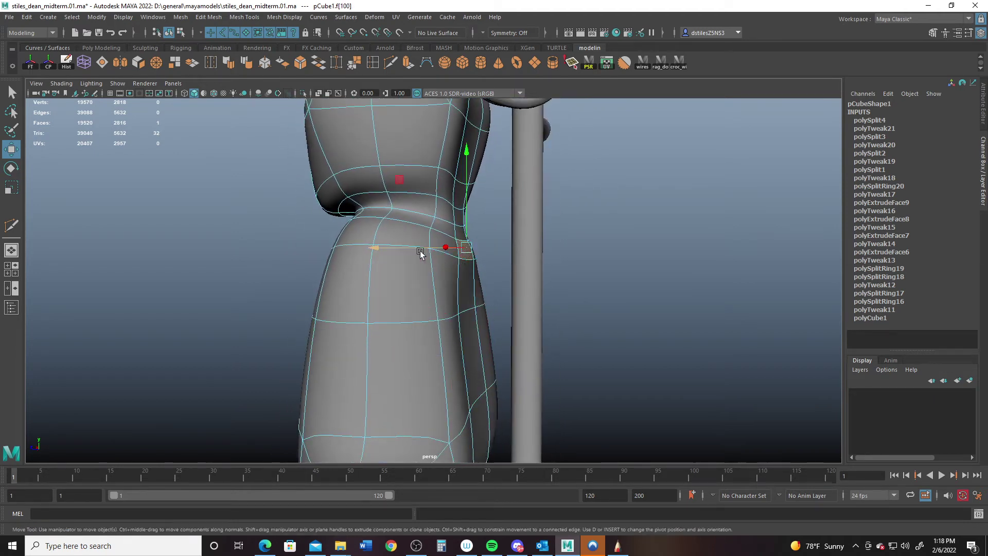
drag(420, 253, 412, 251)
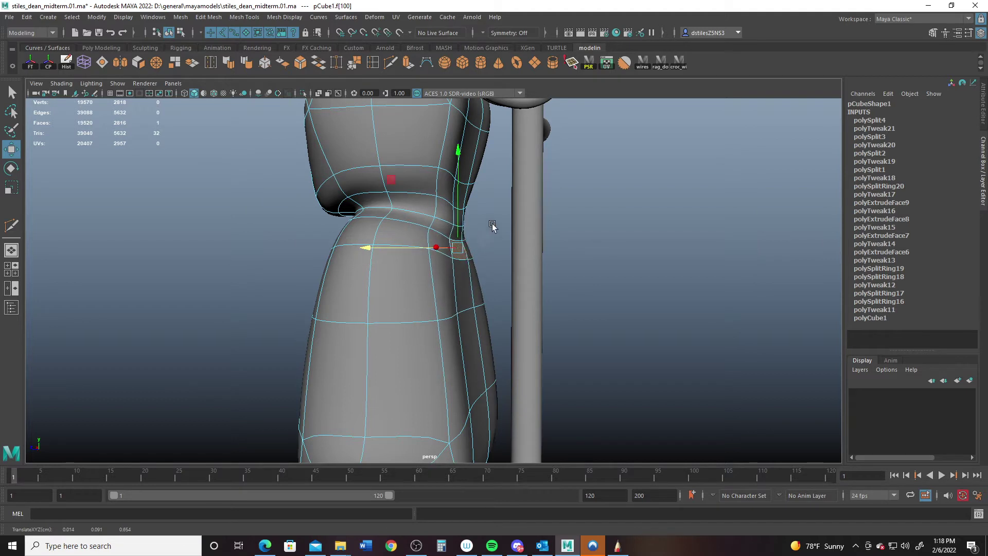
Step: Select the middle edge at the back of the neck and move it forward in line with the hollow
key(e)
key(q)
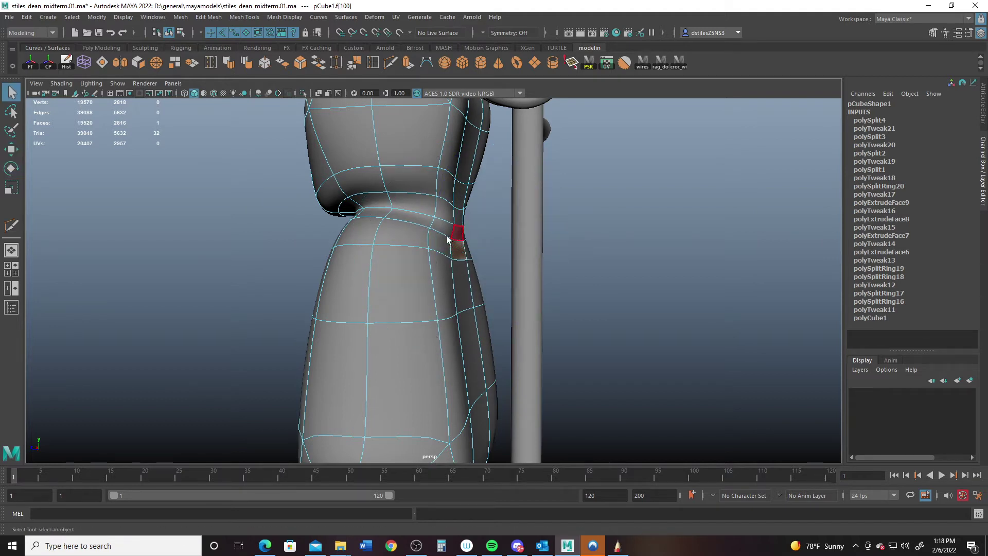
right_drag(443, 238, 443, 165)
click(461, 227)
key(w)
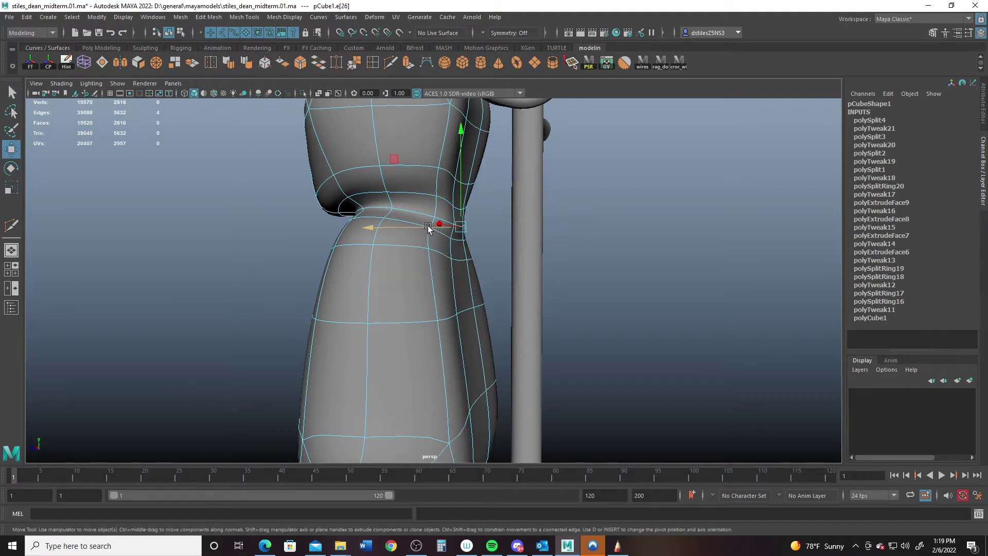
drag(428, 227, 419, 227)
Step: Return to object mode and move the whole sack back against the pole, to a Translate Z of about 0.8
scroll(415, 223, down, 2)
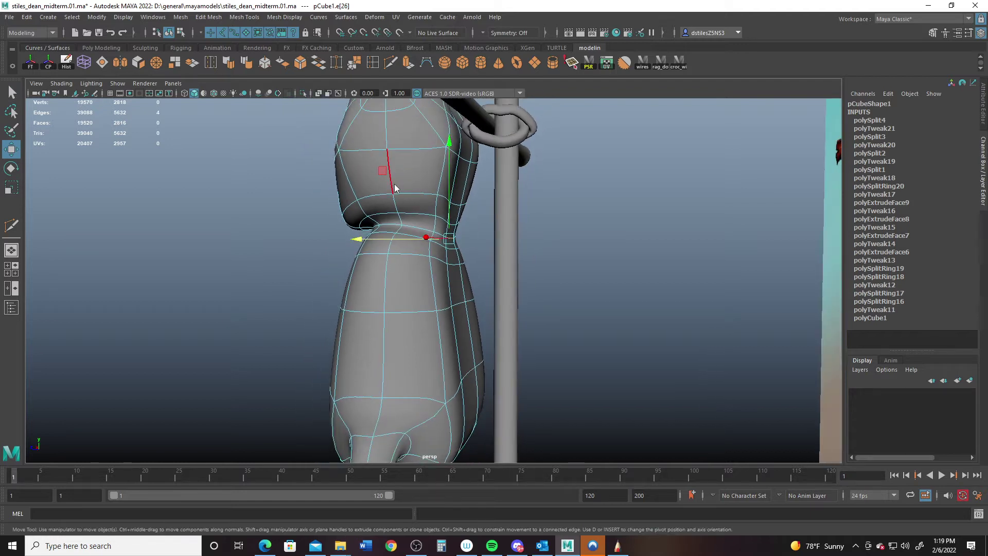
key(F8)
mouse_move(347, 261)
mouse_down()
mouse_move(333, 265)
mouse_move(355, 266)
mouse_up()
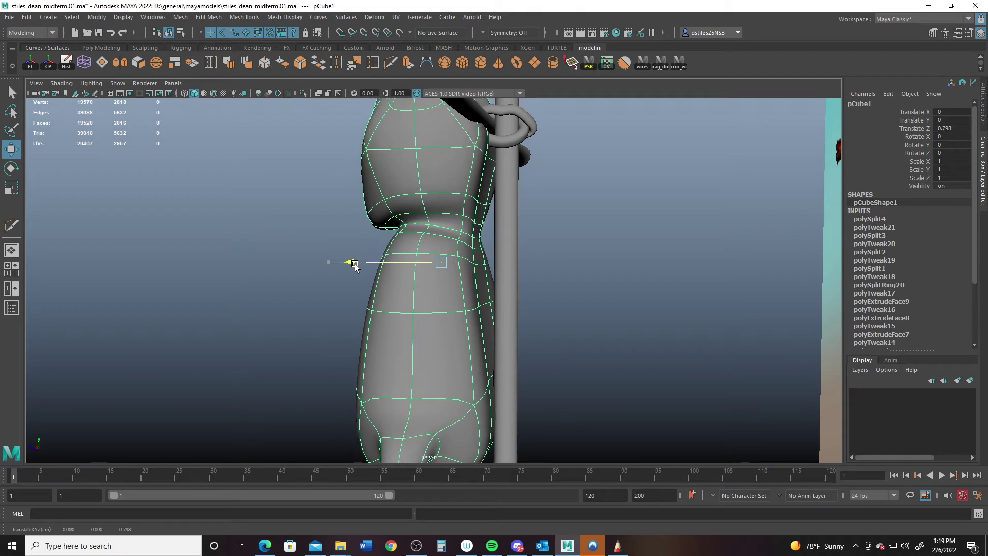
Step: Select the upper back face behind the crossbar and push it forward into the sack
alt+drag(412, 200, 503, 245)
right_drag(504, 249, 502, 271)
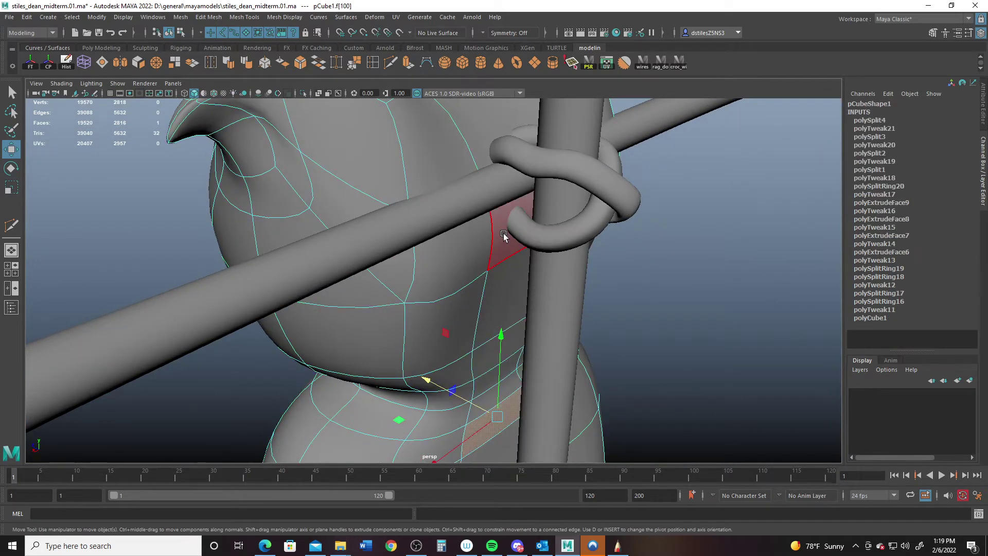
click(502, 234)
drag(466, 191, 267, 231)
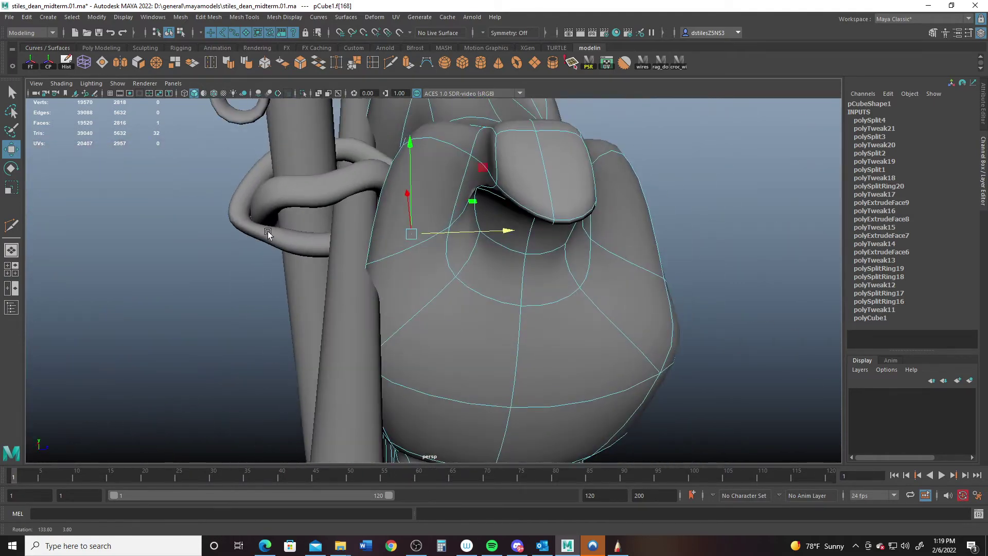
Step: Move the edges on both sides of the upper sack's back forward, away from the crossbar and pole
alt+drag(387, 279, 406, 274)
right_drag(456, 191, 456, 195)
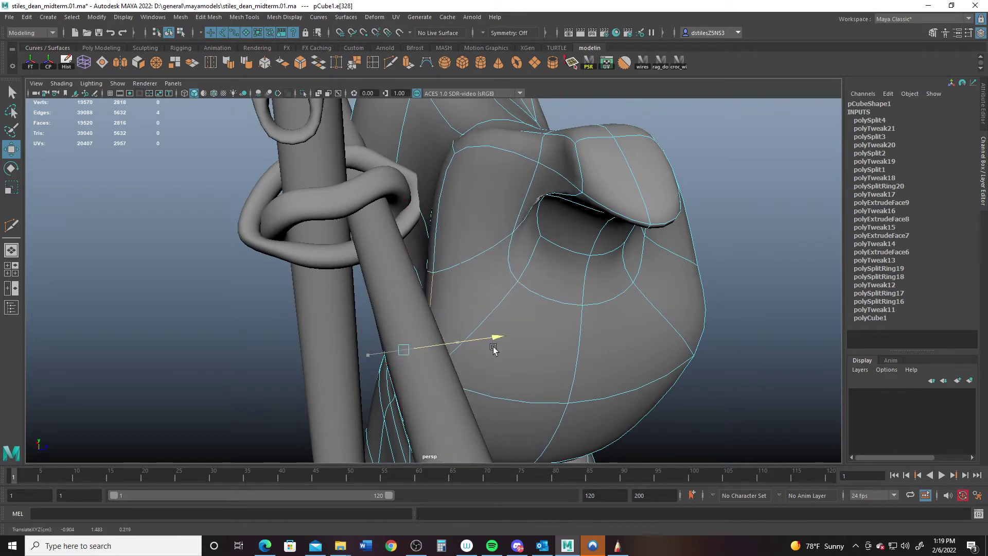
alt+drag(494, 344, 519, 314)
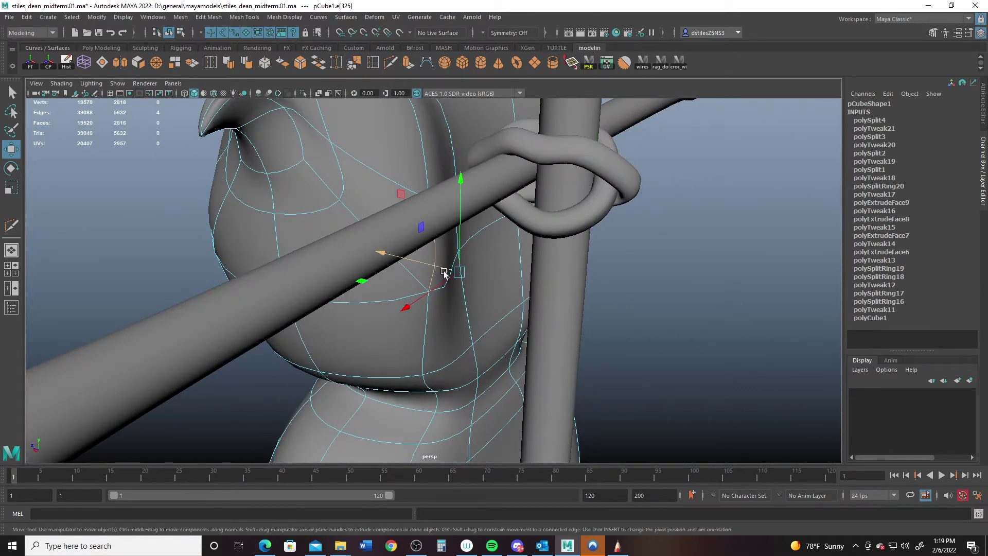
alt+drag(444, 271, 530, 281)
drag(441, 292, 409, 287)
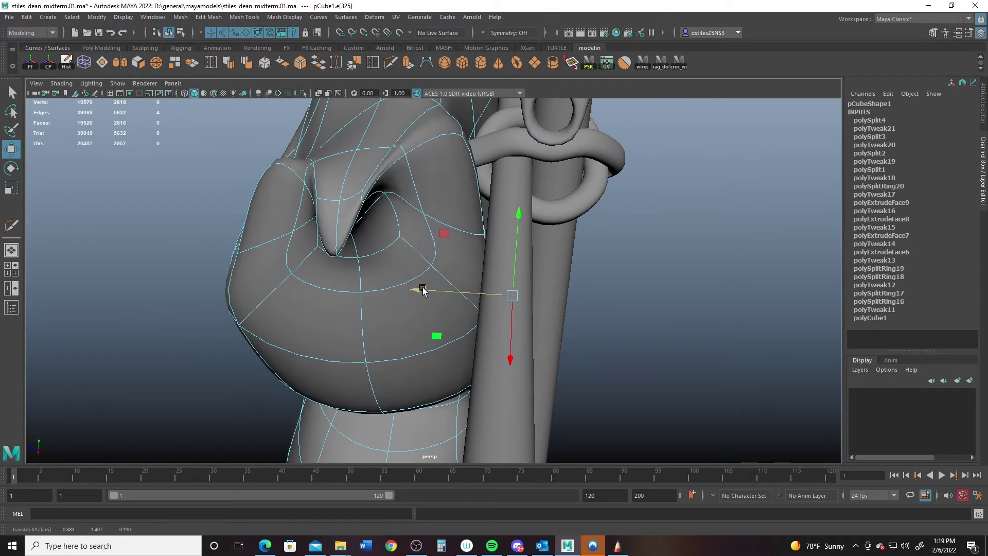
Step: Select the middle face at the lower back of the sack and adjust its depth against the pole
alt+middle_drag(463, 313, 437, 221)
mouse_move(437, 221)
alt+mouse_down()
mouse_move(396, 212)
mouse_move(435, 211)
alt+mouse_up()
alt+middle_drag(525, 386, 523, 277)
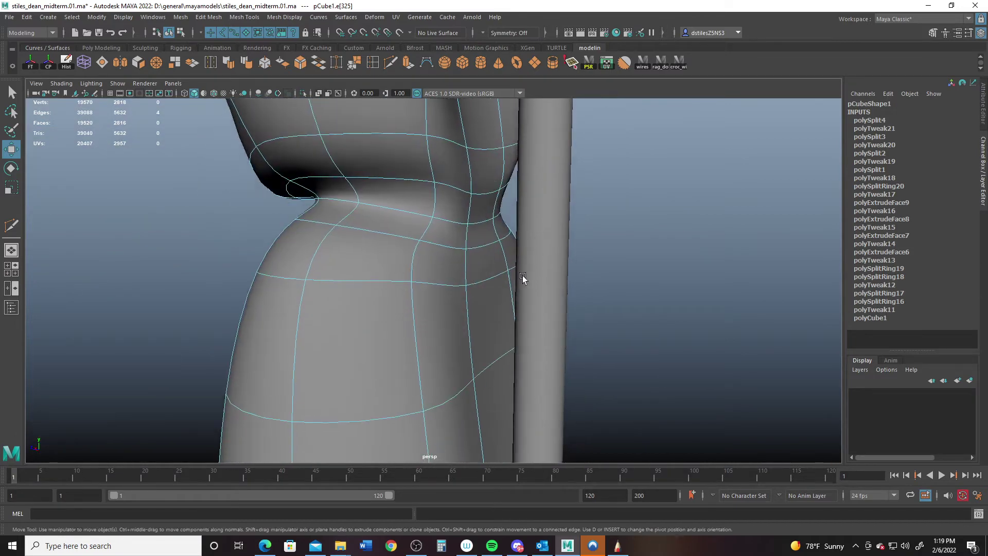
alt+drag(523, 278, 505, 356)
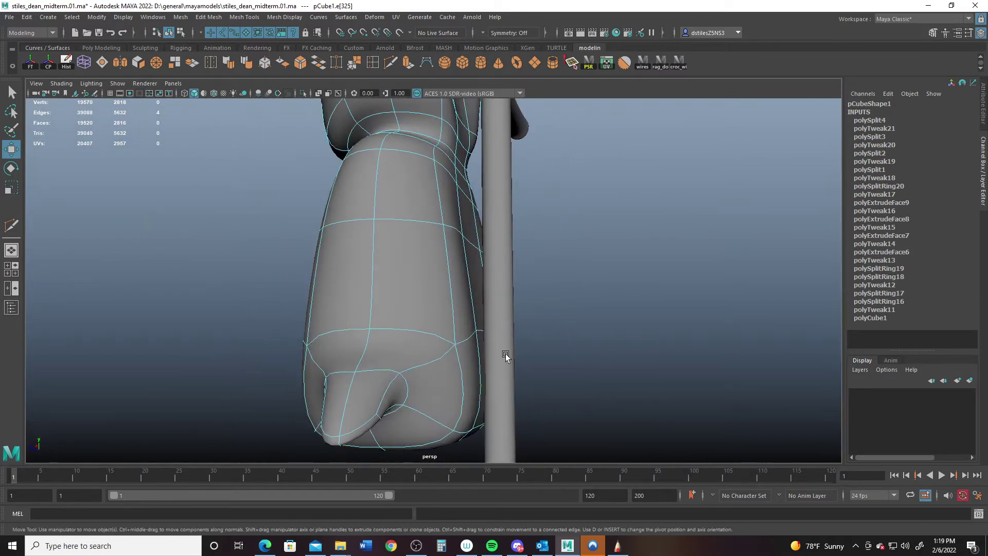
right_drag(466, 302, 468, 291)
click(481, 366)
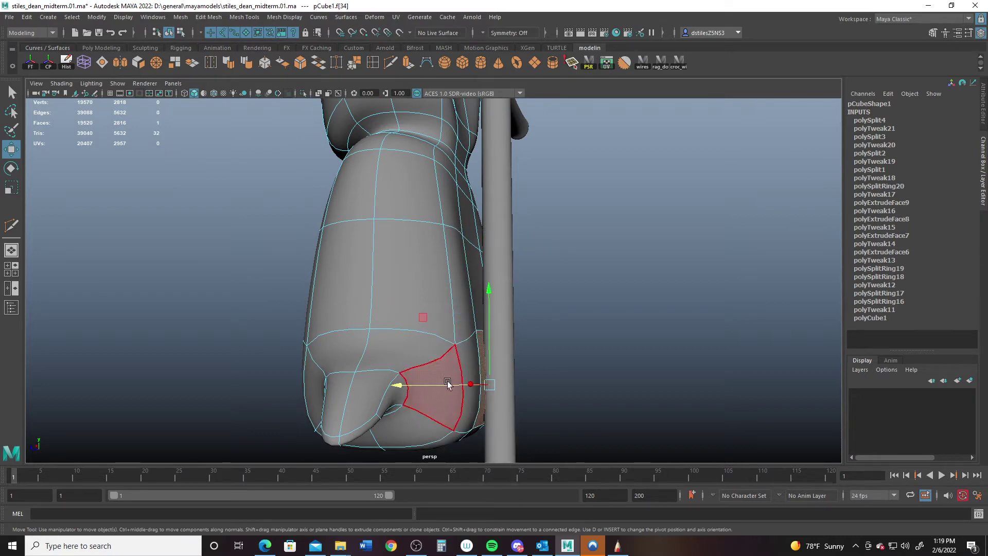
drag(441, 385, 476, 337)
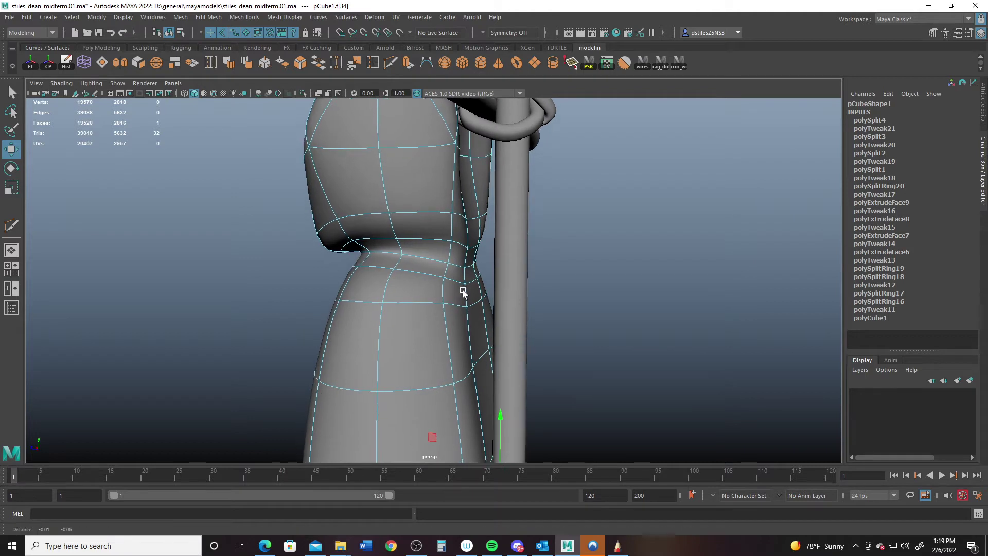
Step: Move the lower sack's upper back face toward the pole, and select the back neck face for a depth adjustment
click(481, 353)
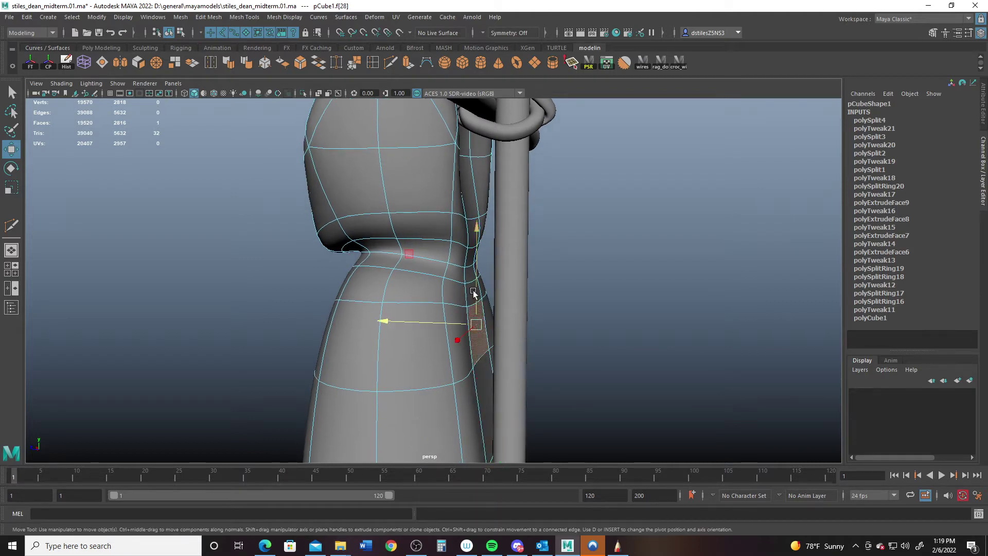
alt+middle_drag(472, 278, 478, 295)
drag(390, 335, 401, 334)
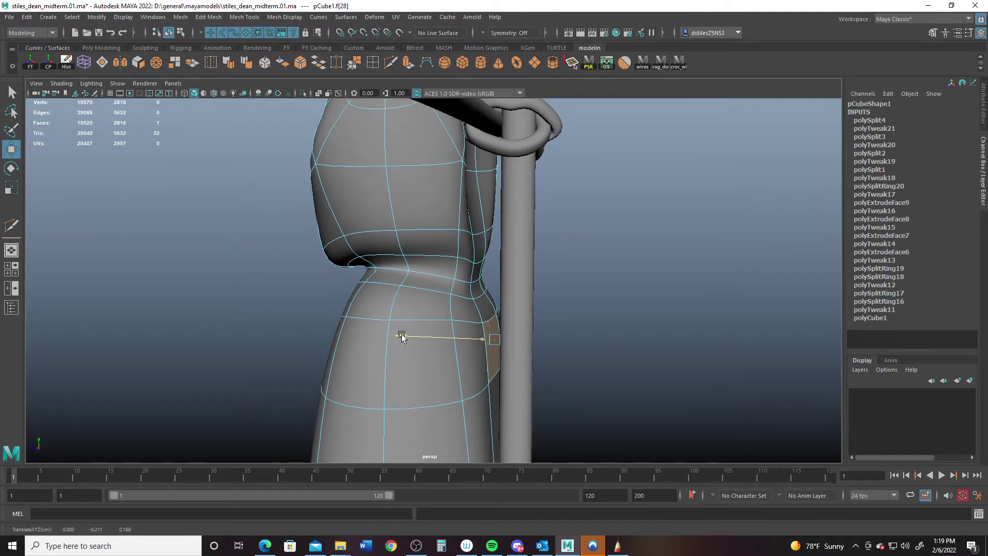
click(474, 287)
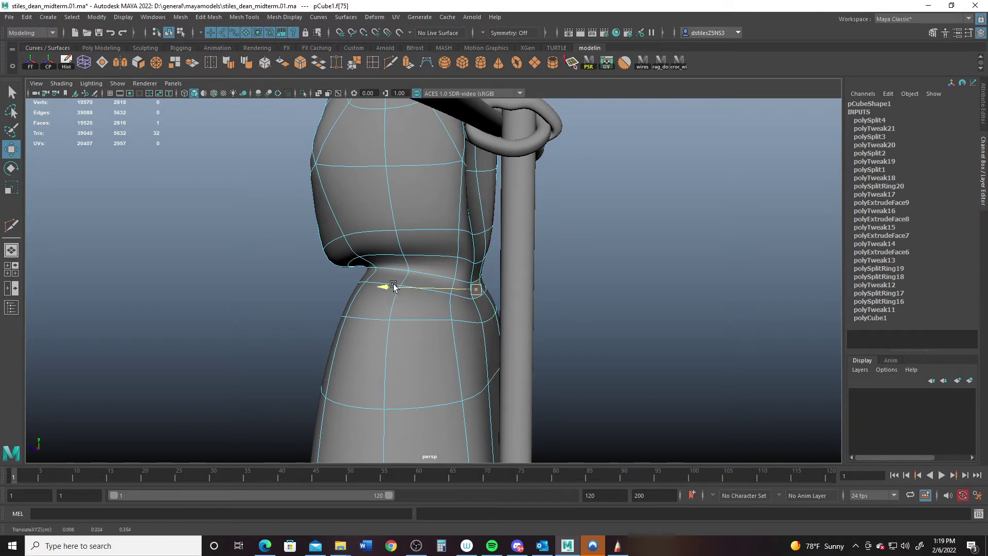
Step: Shift the upper sack's back face above the waist toward the pole and slightly upward, and select the waist edges below it
alt+drag(451, 260, 480, 309)
click(479, 309)
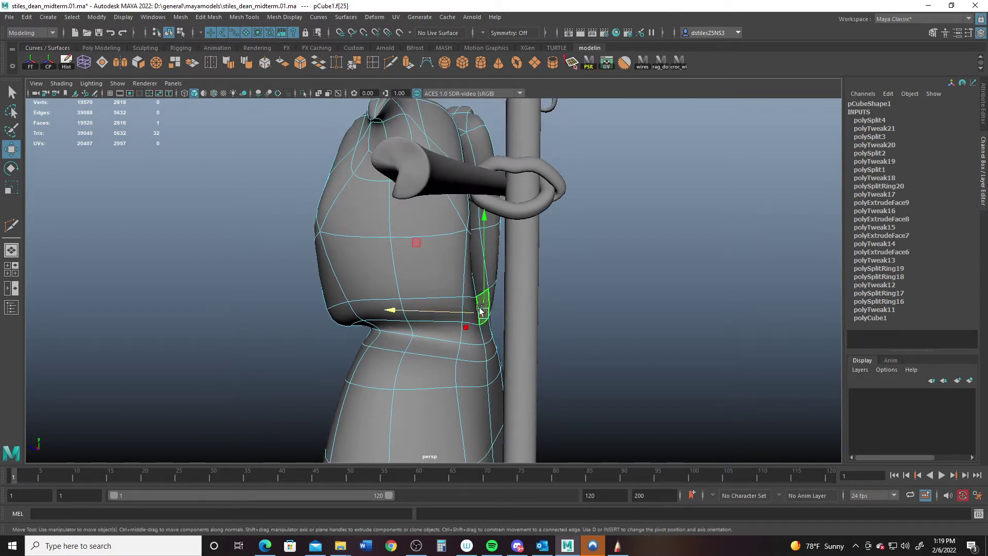
drag(391, 314, 404, 311)
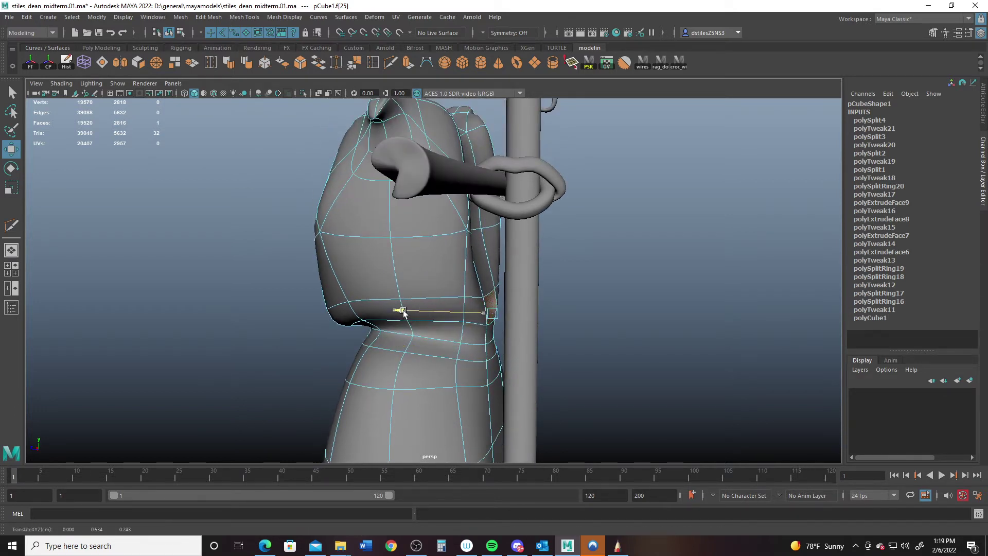
drag(499, 250, 495, 240)
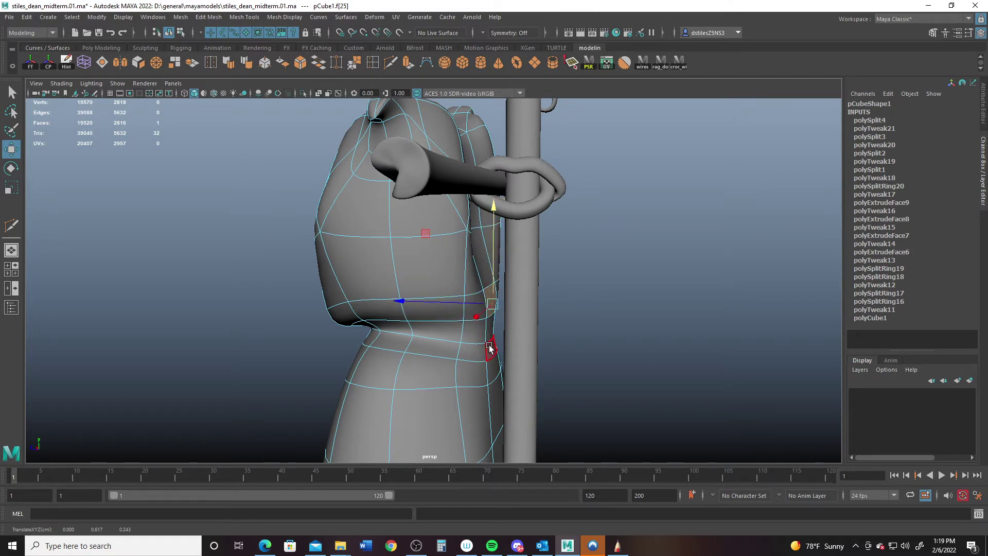
right_drag(490, 348, 489, 331)
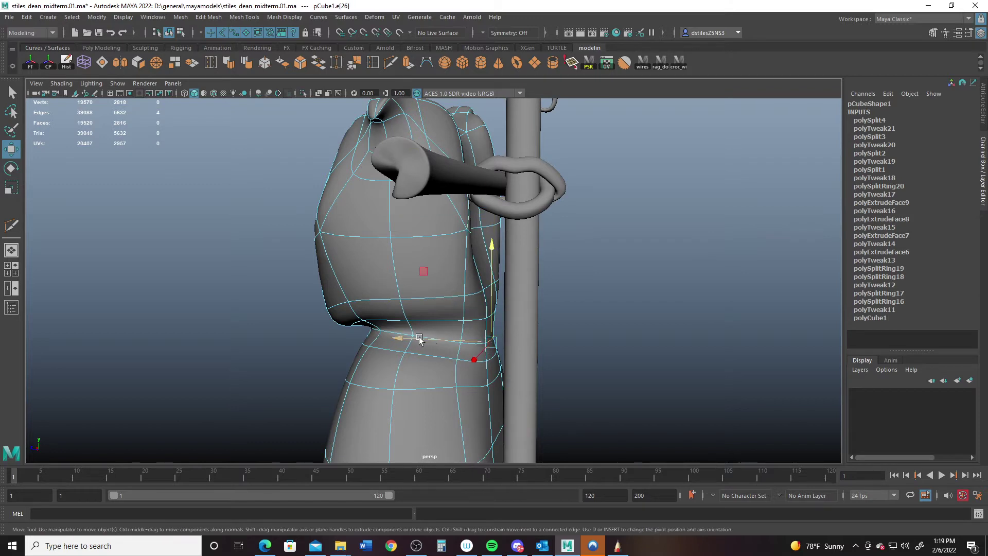
click(414, 339)
mouse_move(414, 339)
alt+mouse_down()
mouse_move(463, 306)
mouse_move(434, 341)
alt+mouse_up()
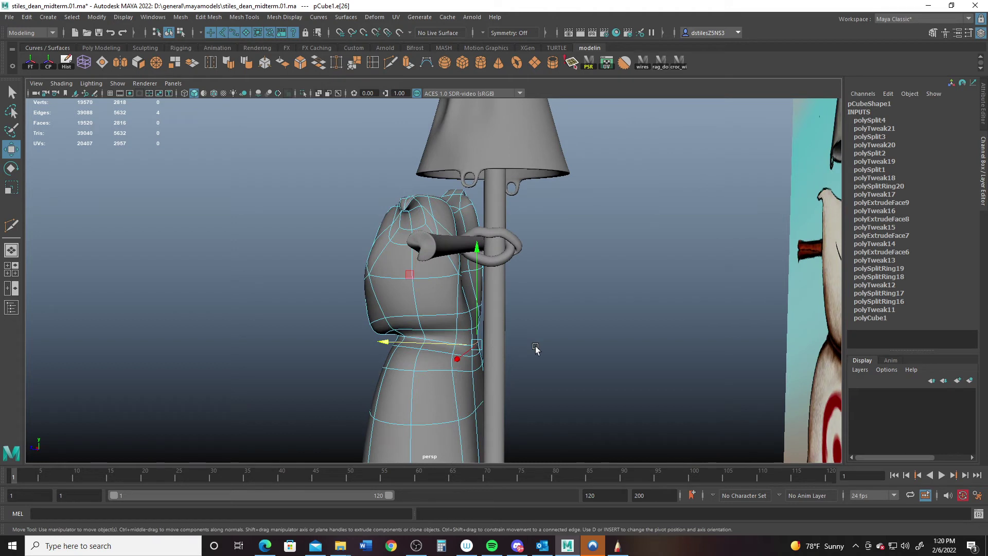
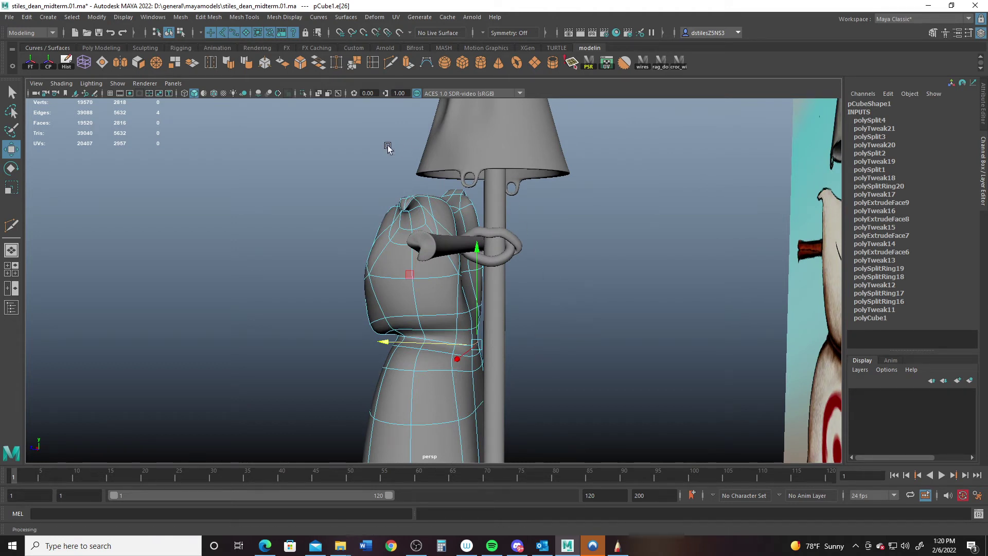
Step: Create a polygon torus and move it around the sack's waist, at about Translate Y 0.174 and Translate Z 0.629
click(514, 65)
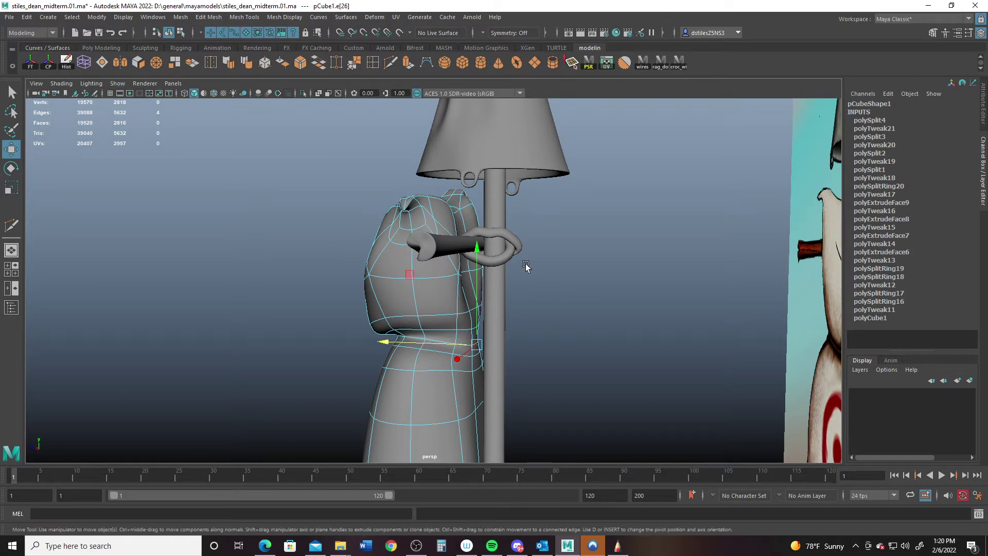
alt+right_drag(527, 267, 428, 231)
alt+drag(428, 232, 516, 310)
alt+right_drag(516, 309, 561, 320)
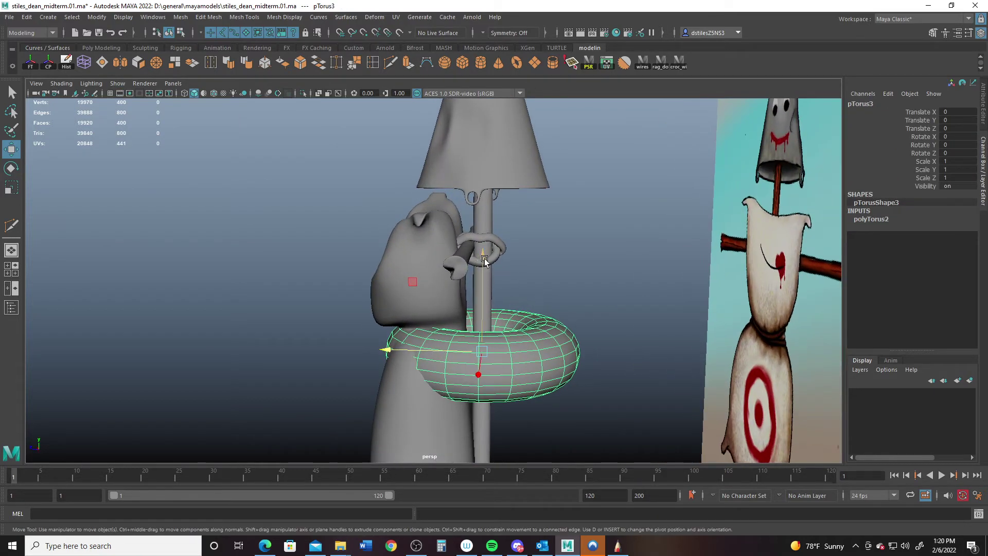
drag(484, 259, 490, 247)
drag(396, 338, 509, 322)
Step: Set the torus's section radius to 0.1 and raise the ring along the waist to about Translate Y 0.424
click(876, 219)
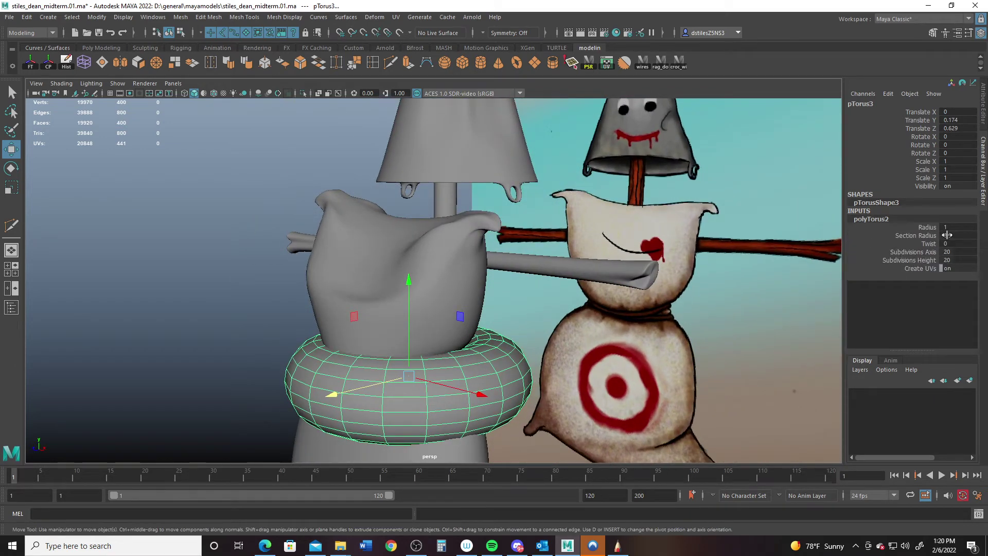
text(0.1)
key(Return)
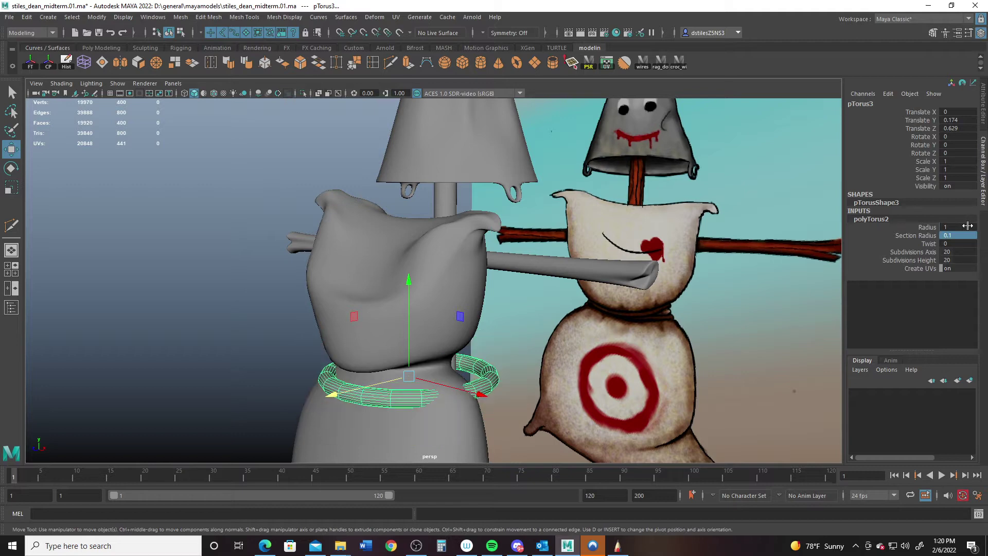
drag(408, 278, 412, 260)
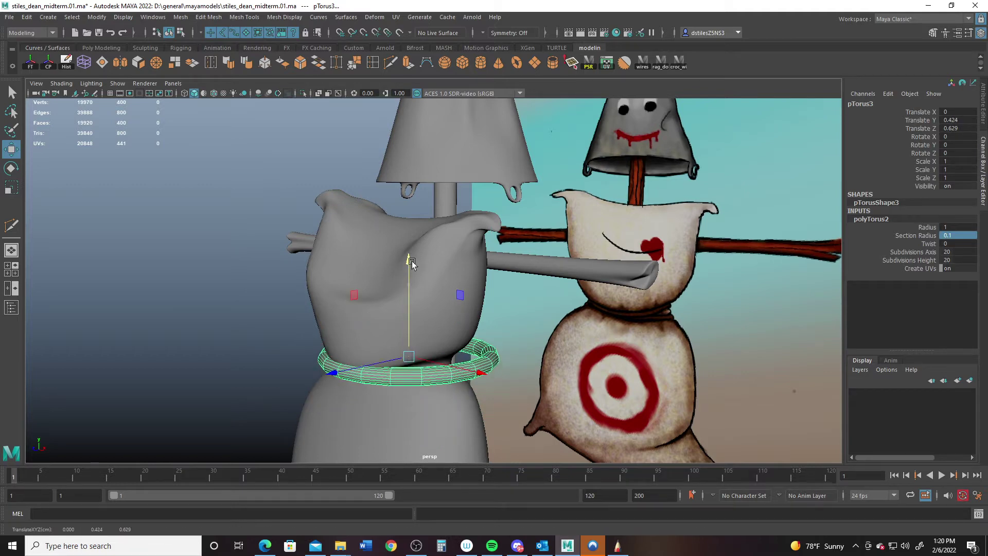
Step: Set the torus's section radius to 0.08 and its height subdivisions to 8
alt+drag(550, 295, 607, 293)
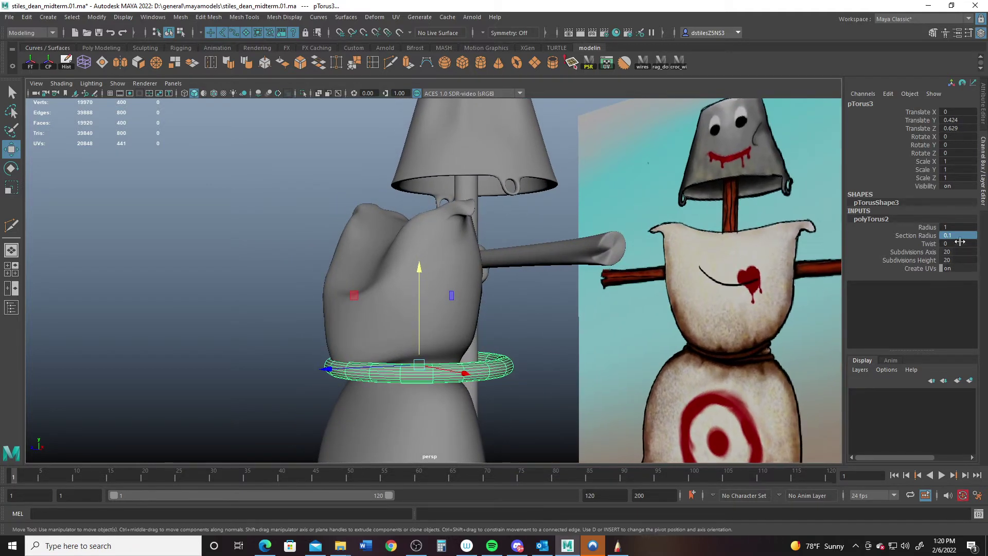
text(.08)
key(Return)
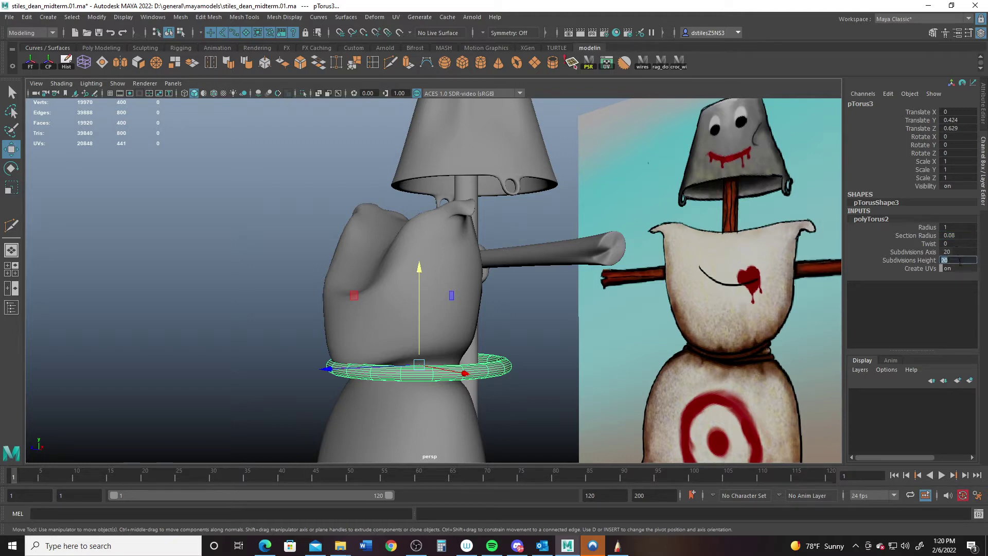
text(8)
key(Return)
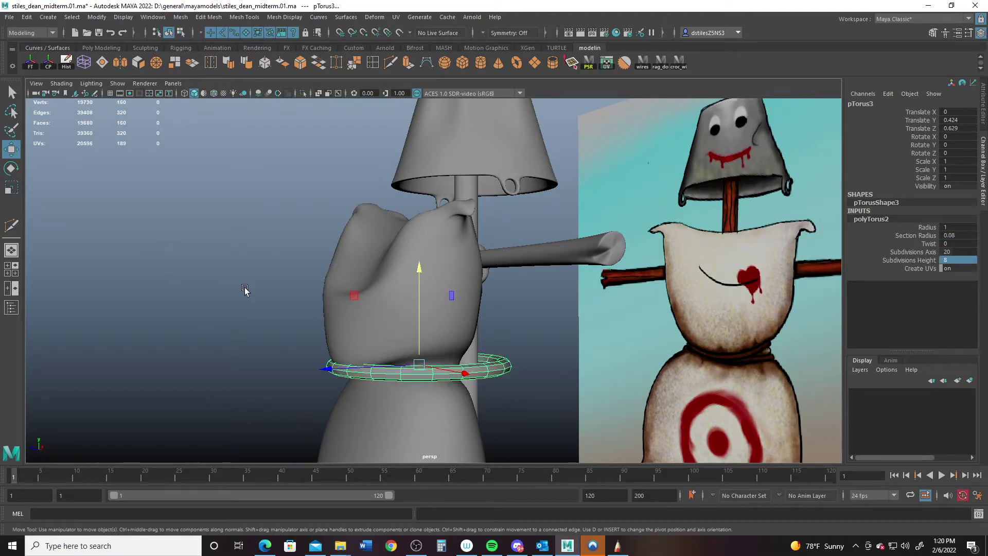
Step: Set the waist torus's radius to 0.8
alt+right_drag(293, 285, 402, 370)
alt+drag(401, 371, 340, 355)
alt+middle_drag(340, 355, 194, 289)
alt+right_drag(194, 288, 241, 350)
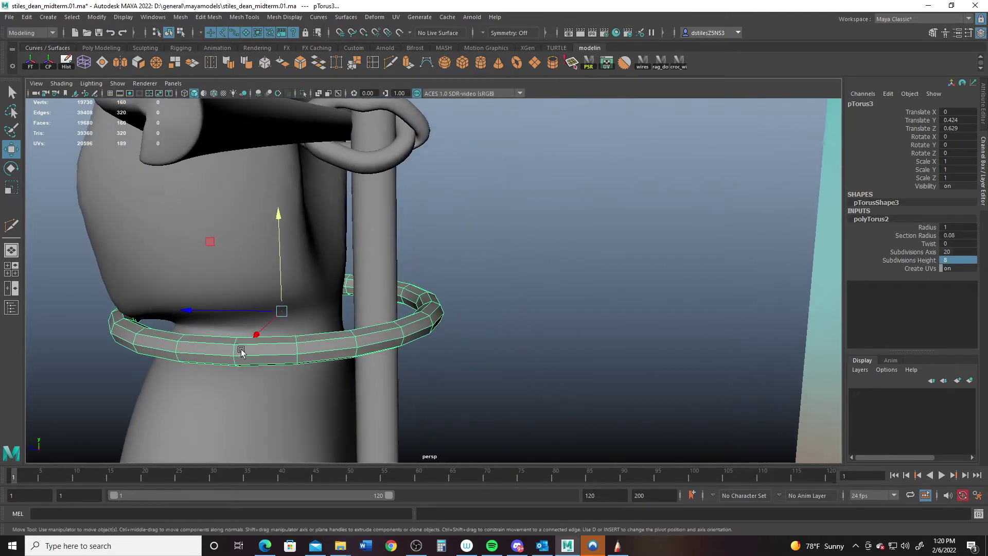
mouse_move(241, 351)
alt+mouse_down()
mouse_move(224, 397)
mouse_move(202, 357)
mouse_move(240, 345)
alt+mouse_up()
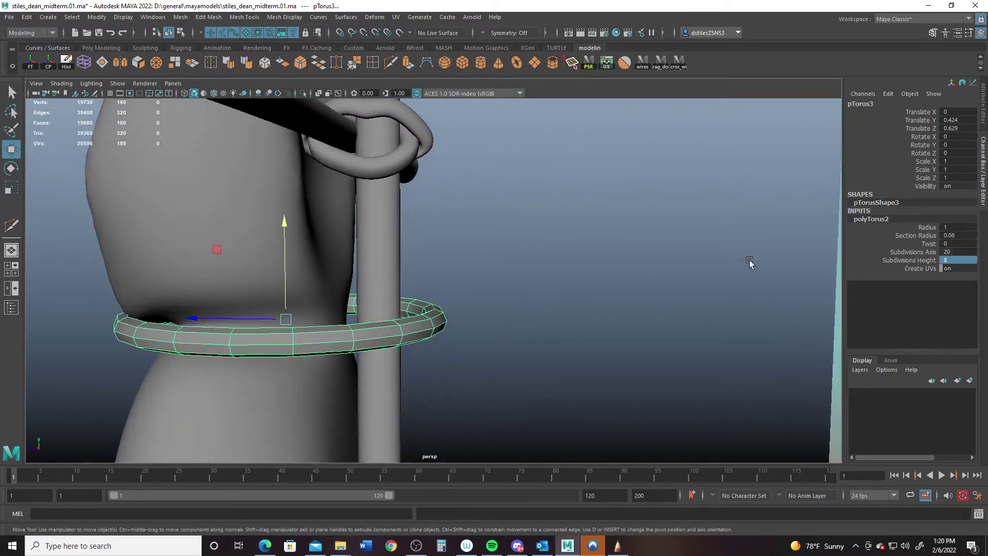
text(0.8)
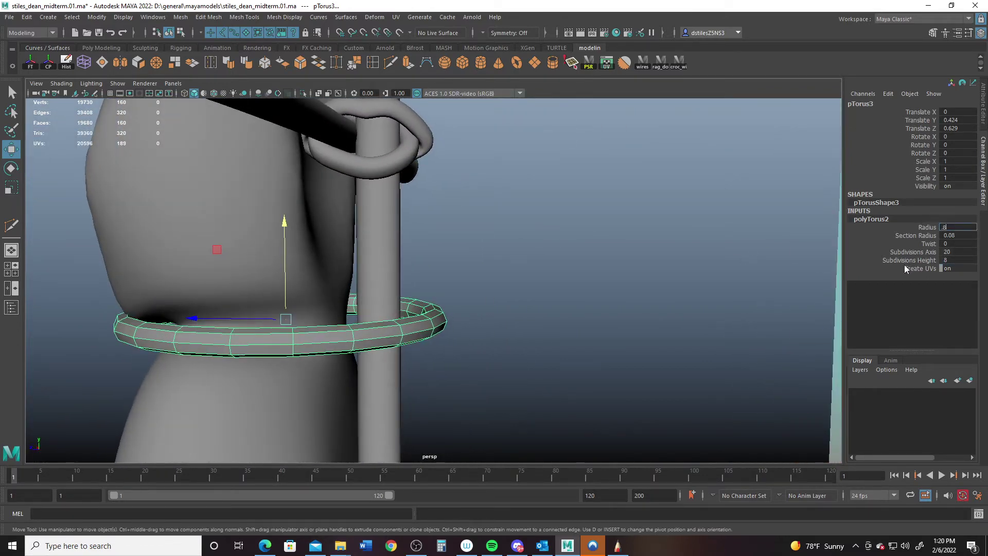
key(Return)
Step: Set the waist torus's axis subdivisions to 16
alt+drag(453, 288, 563, 302)
alt+middle_drag(365, 318, 365, 327)
alt+drag(365, 328, 618, 330)
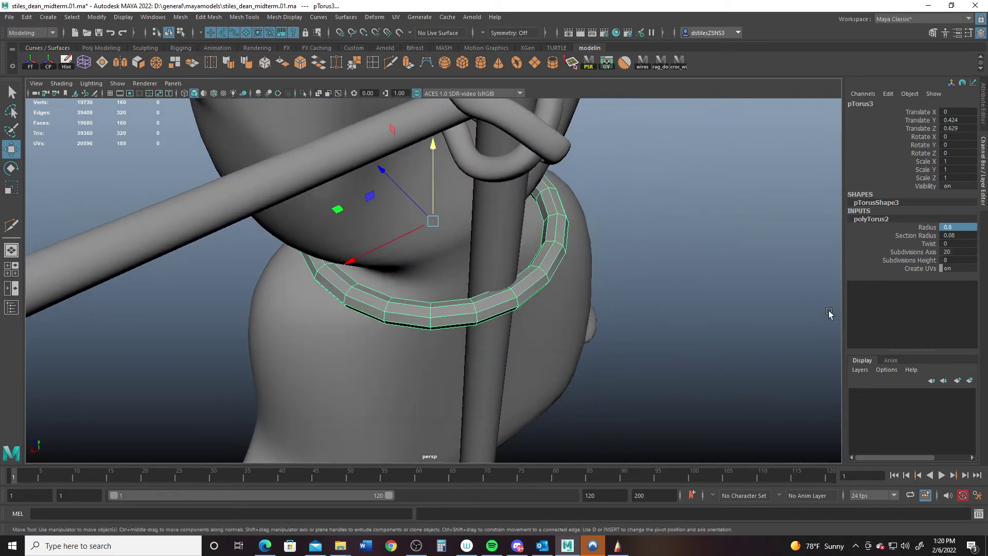
click(960, 251)
text(16)
key(Return)
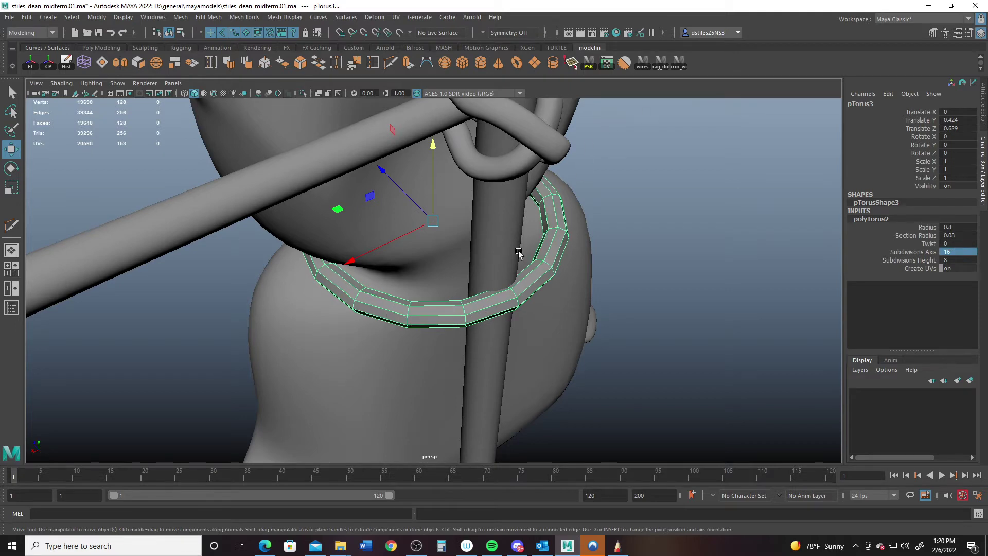
Step: Move the torus's front edge loop and the two loops beside it inward against the sack's waist
alt+drag(518, 253, 403, 172)
right_click(577, 182)
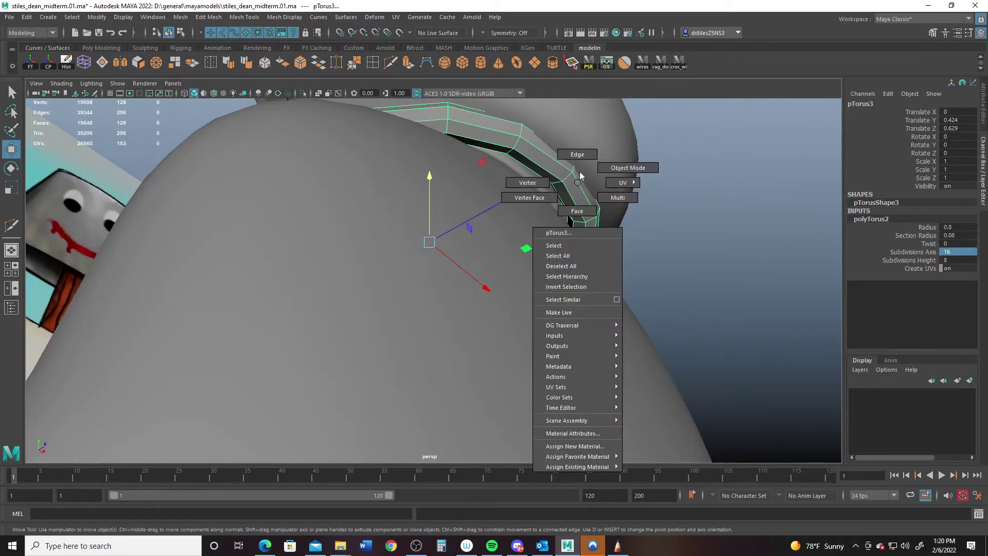
click(580, 175)
click(563, 177)
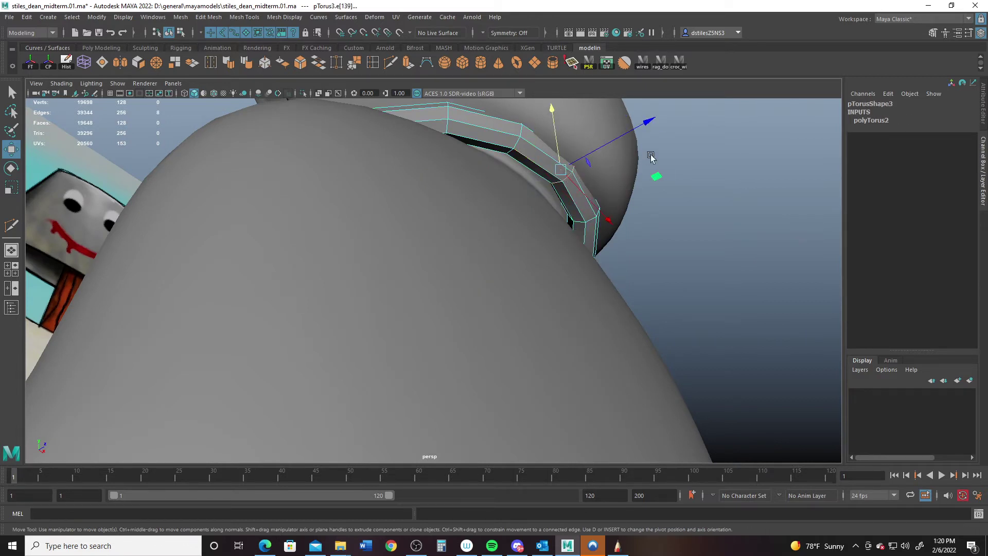
middle_drag(648, 121, 626, 127)
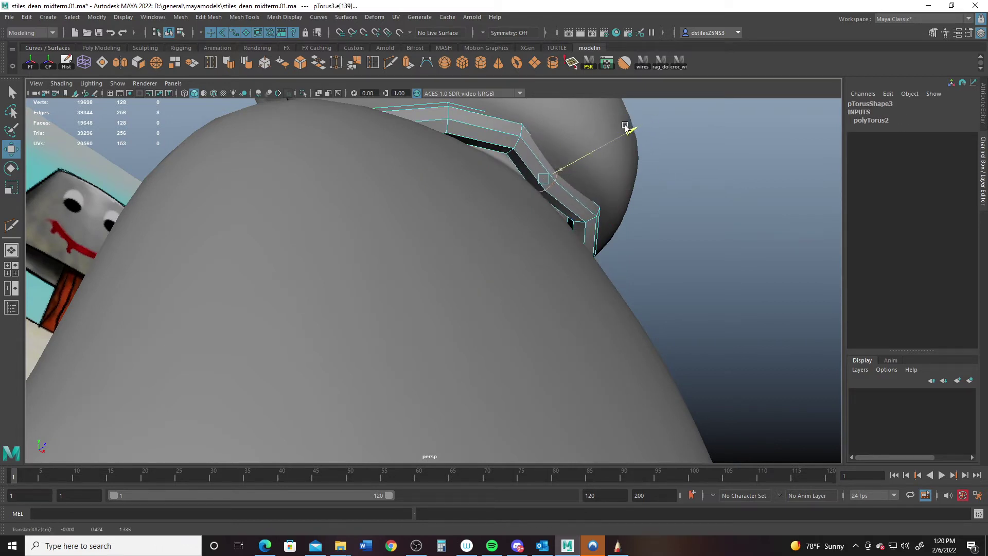
click(517, 146)
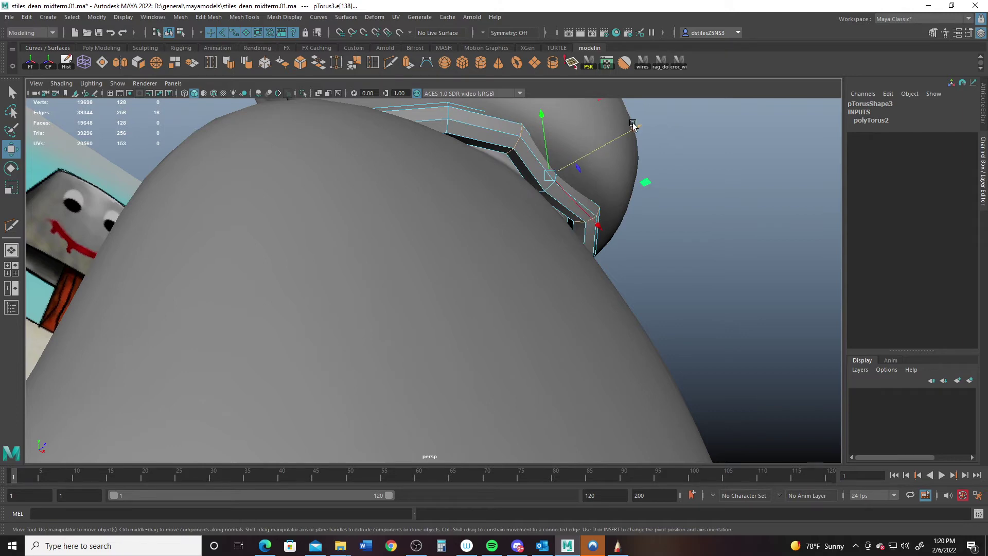
middle_drag(633, 125, 623, 135)
Step: Move the next edge loops on both sides of the torus's front inward toward the waist
alt+drag(601, 146, 522, 228)
click(600, 246)
double_click(560, 273)
drag(522, 268, 490, 253)
alt+drag(399, 230, 374, 297)
click(399, 286)
click(370, 286)
drag(359, 348, 374, 344)
Step: Turn on smooth mesh preview for the torus and select an edge loop on its side
alt+middle_drag(420, 290, 370, 319)
alt+drag(370, 320, 225, 344)
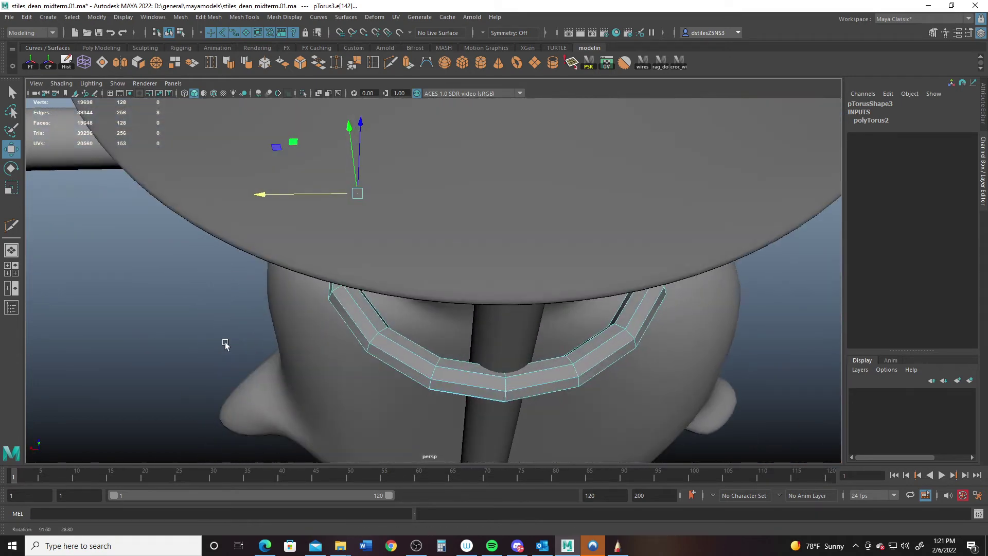
click(504, 390)
alt+drag(525, 379, 480, 340)
key(3)
double_click(525, 350)
alt+middle_drag(333, 317, 358, 321)
alt+drag(359, 323, 361, 218)
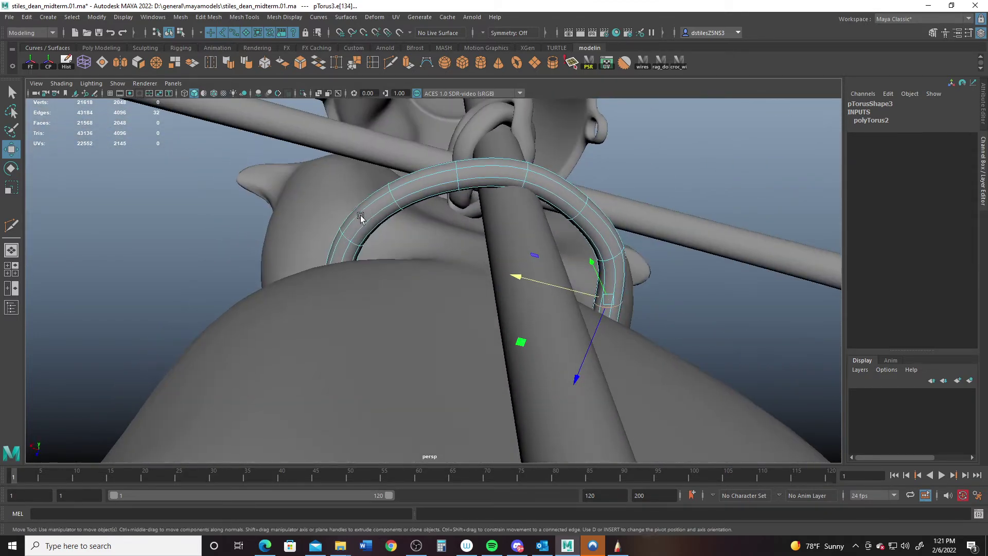
Step: Move the two rear side edge loops on the torus's positive X side inward, to about X 0.608 and 0.438
click(353, 243)
drag(254, 209, 279, 214)
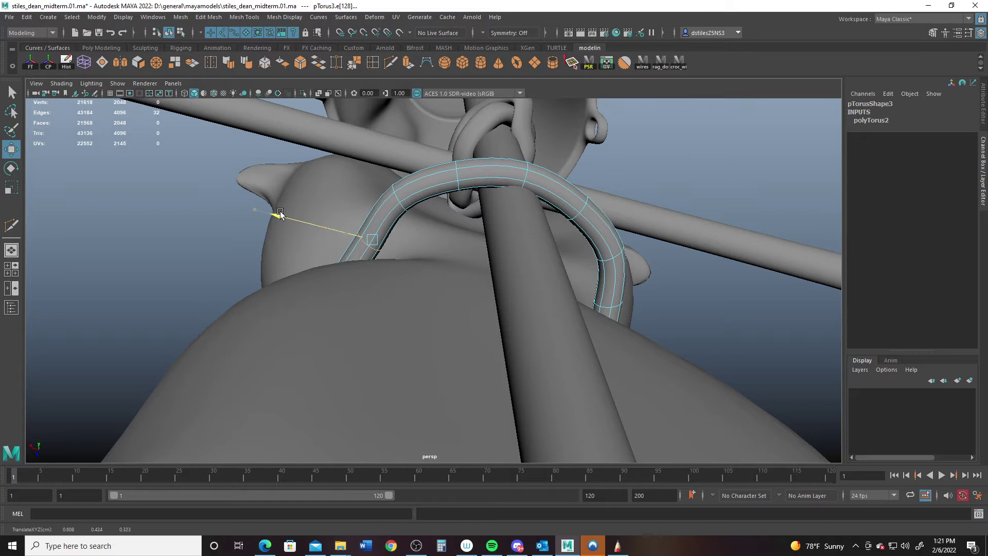
click(398, 199)
drag(309, 170, 338, 176)
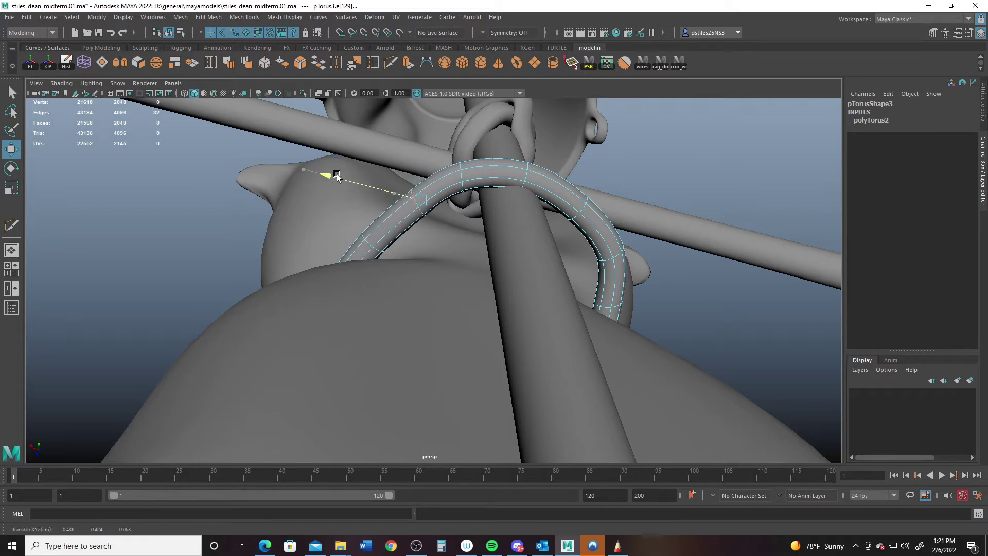
Step: Move the matching rear side edge loop on the torus's negative X side to about X -0.429, and select the loop beside it
double_click(617, 256)
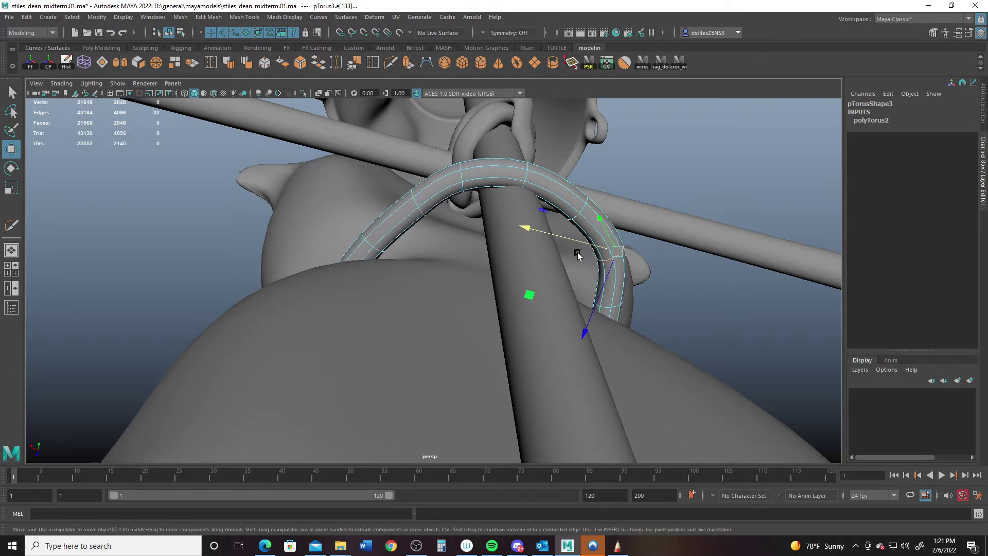
drag(584, 241, 558, 233)
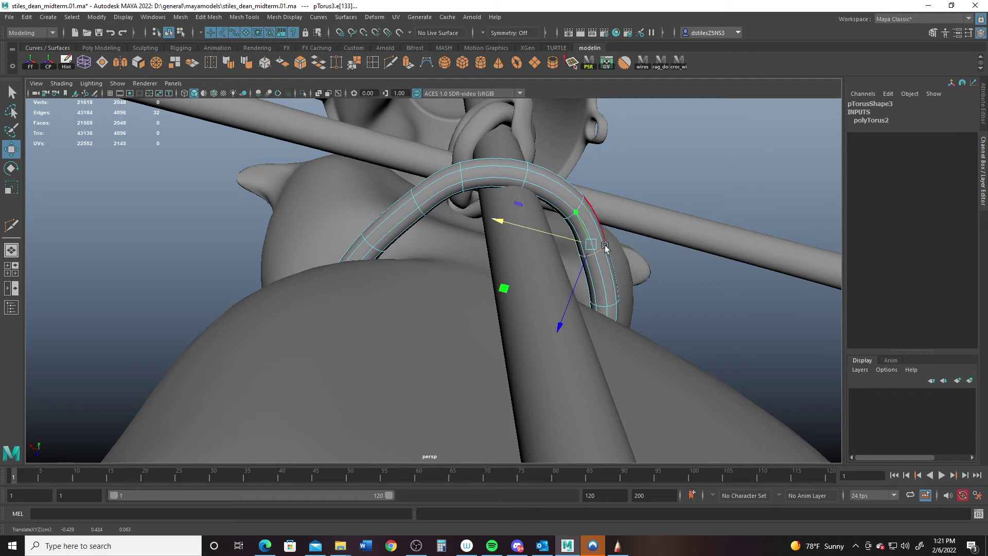
click(612, 305)
alt+drag(607, 309, 584, 326)
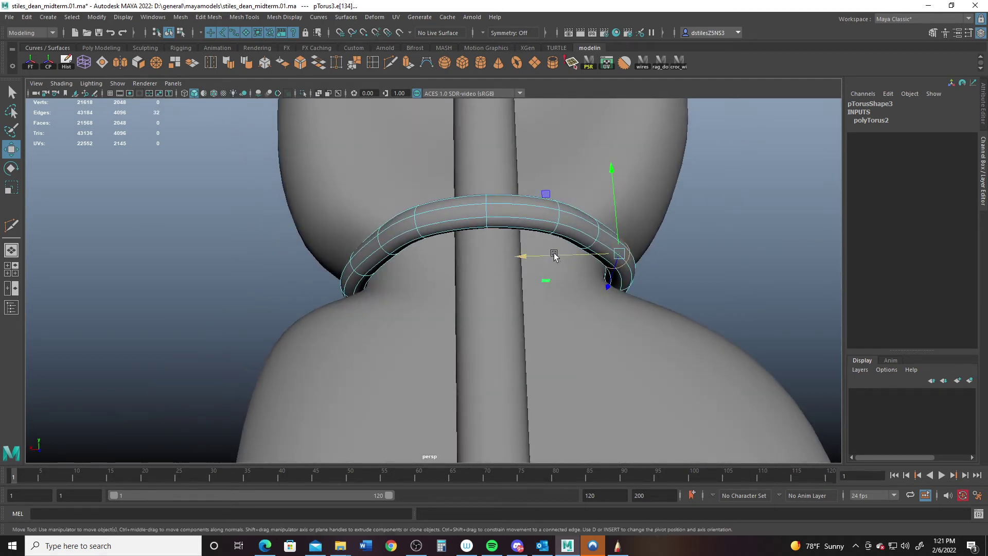
alt+drag(545, 264, 406, 337)
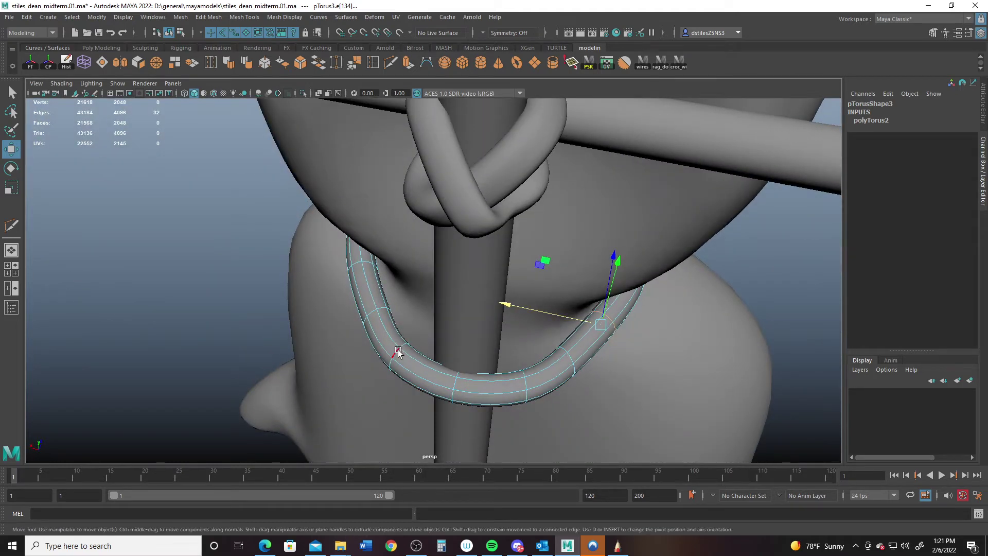
Step: Move the two edge loops flanking the torus's rear centre closer to the pole, to about X 0.233 and -0.240
click(397, 349)
drag(345, 341, 447, 350)
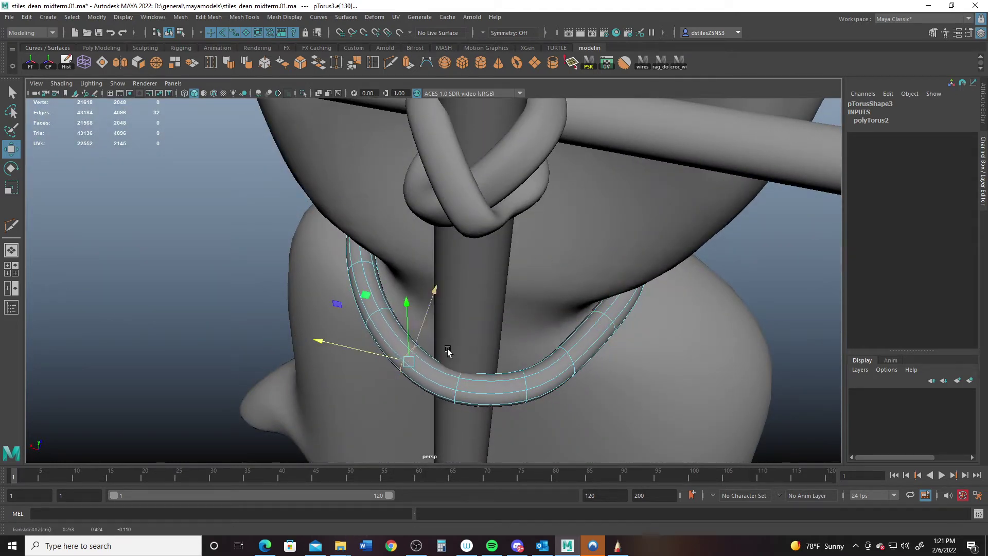
click(527, 384)
drag(527, 383, 497, 384)
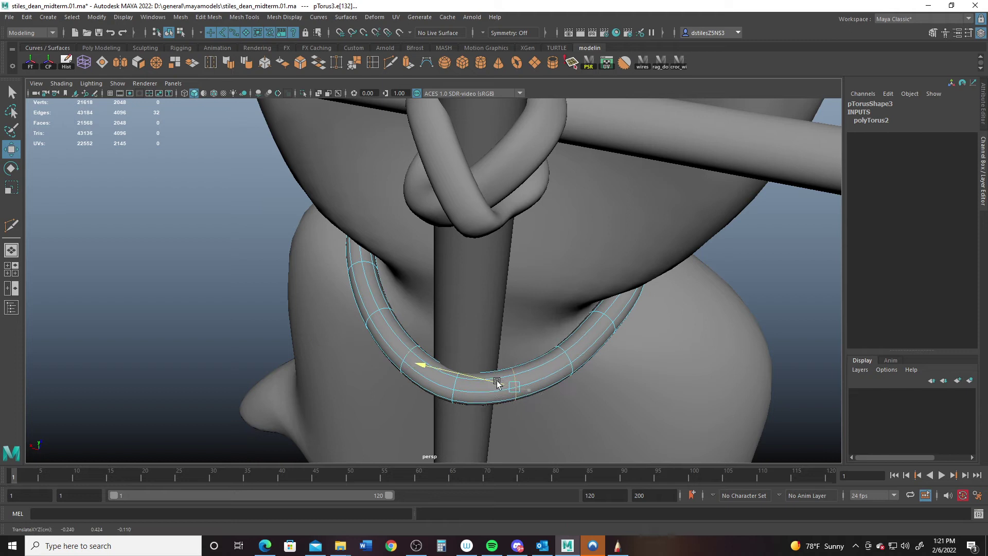
Step: Move the next edge loop outward from each of the rear pair slightly inward to round the ring's back curve
double_click(570, 356)
drag(552, 360, 542, 359)
click(382, 309)
drag(289, 307, 307, 307)
Step: Move the edge loop at the torus's negative X side slightly inward toward the waist
alt+drag(535, 374, 502, 267)
double_click(604, 239)
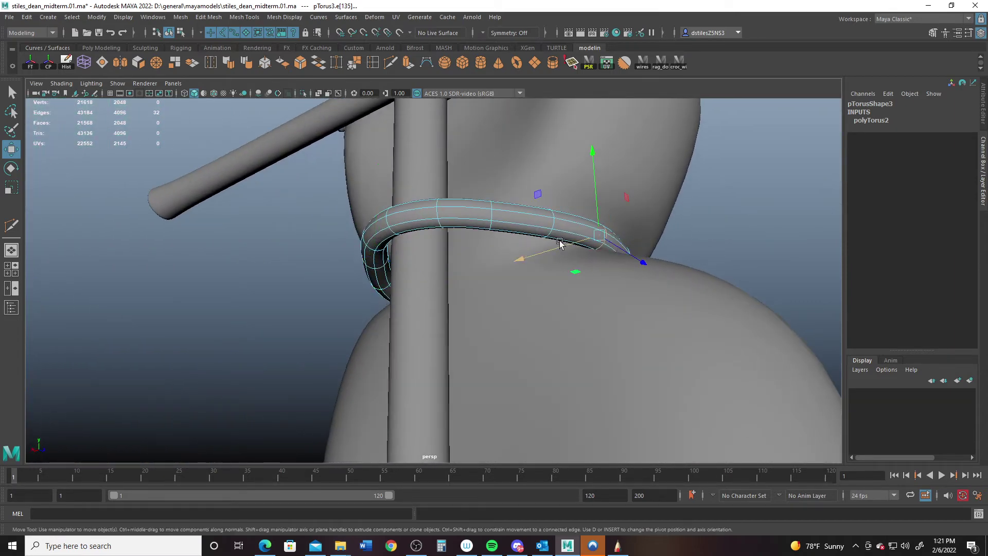
drag(566, 244, 561, 244)
alt+drag(455, 276, 476, 344)
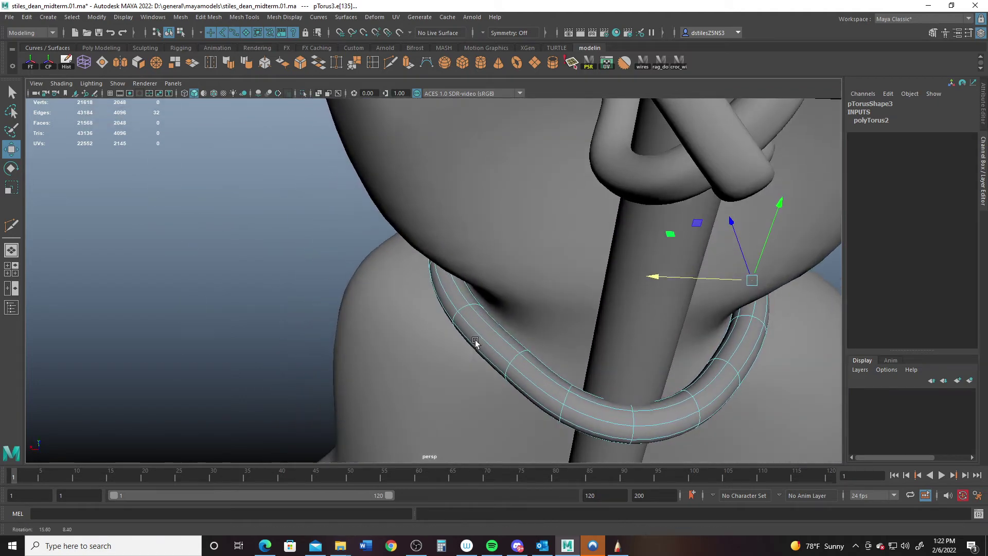
Step: Shift the edge loop on the torus's positive X rear side slightly outward and a loop nearer the pole inward
click(454, 311)
mouse_move(454, 311)
mouse_down()
mouse_move(425, 320)
mouse_move(438, 323)
mouse_up()
alt+drag(597, 394, 494, 375)
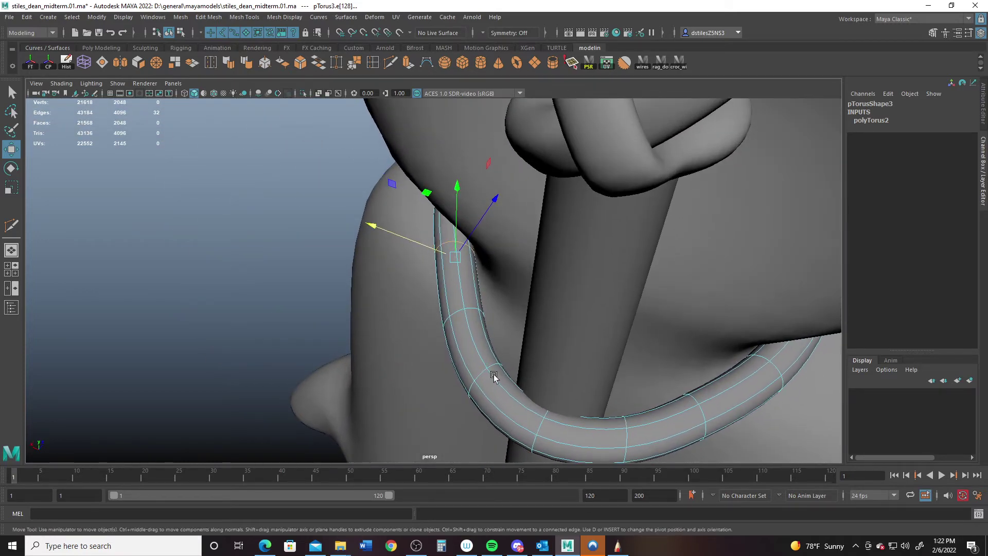
right_drag(488, 262, 486, 263)
click(495, 366)
drag(412, 350, 430, 367)
Step: Move the rear edge loops on both sides of the pole slightly inward along X to tighten the ring's back curve
click(630, 440)
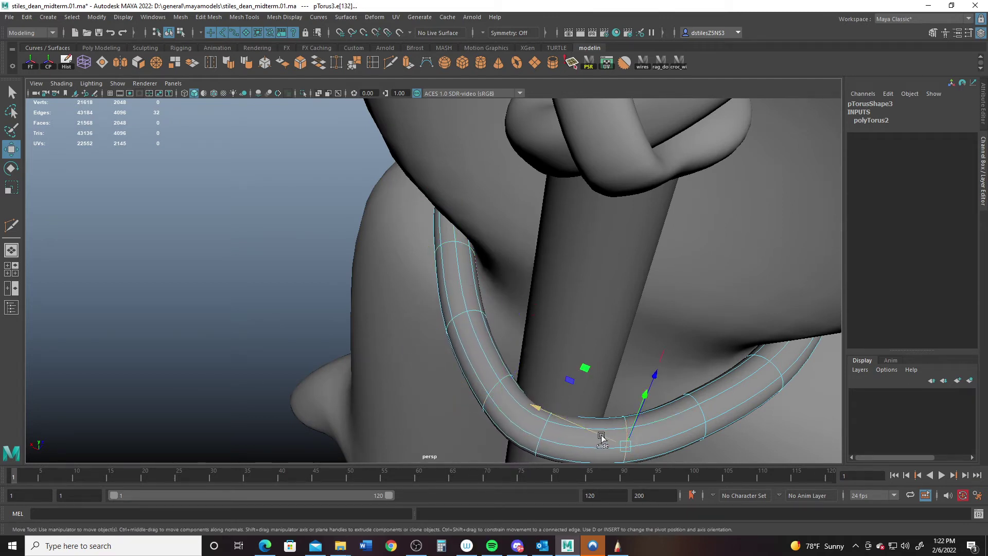
drag(601, 436, 458, 267)
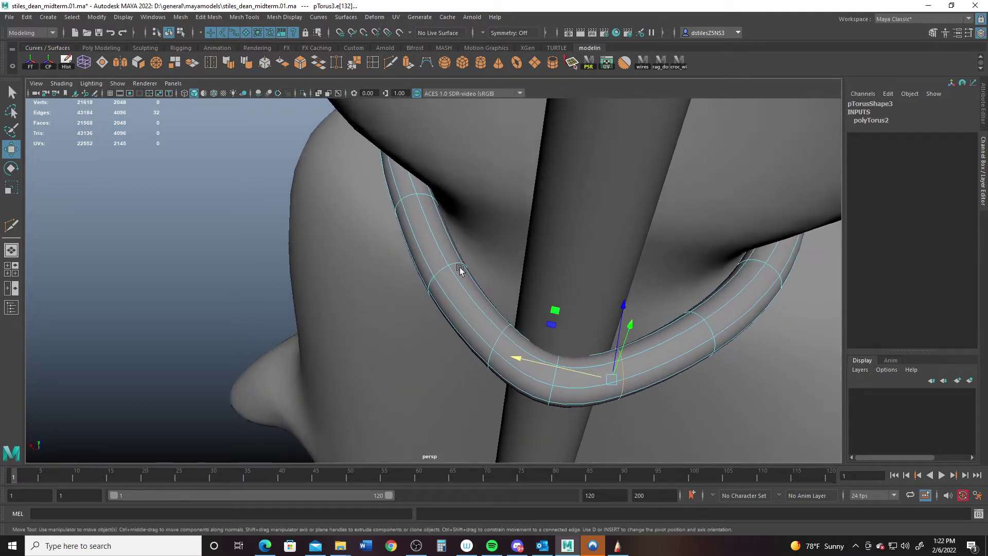
click(457, 265)
double_click(456, 264)
drag(353, 262, 370, 267)
click(714, 331)
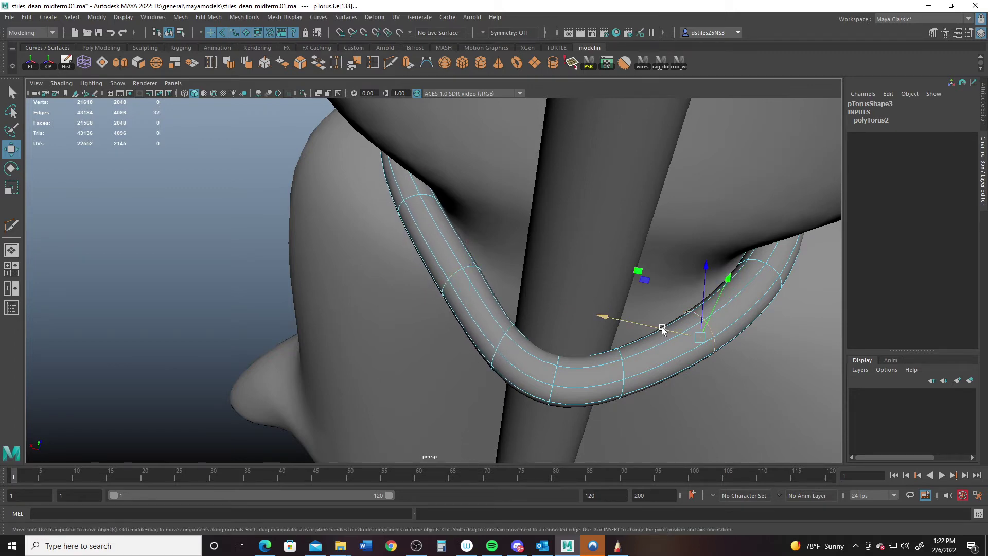
alt+drag(662, 326, 534, 264)
right_drag(439, 250, 447, 245)
key(r)
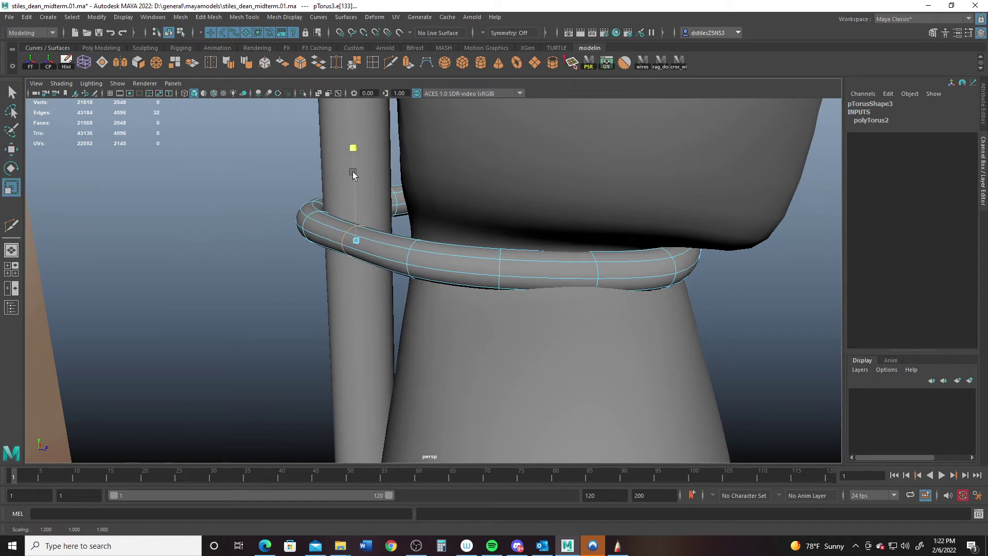
drag(353, 174, 353, 174)
key(ctrl+z)
Step: Select the whole waist torus as an object and flatten it to Scale Y 0.792
right_drag(526, 128, 526, 129)
click(435, 287)
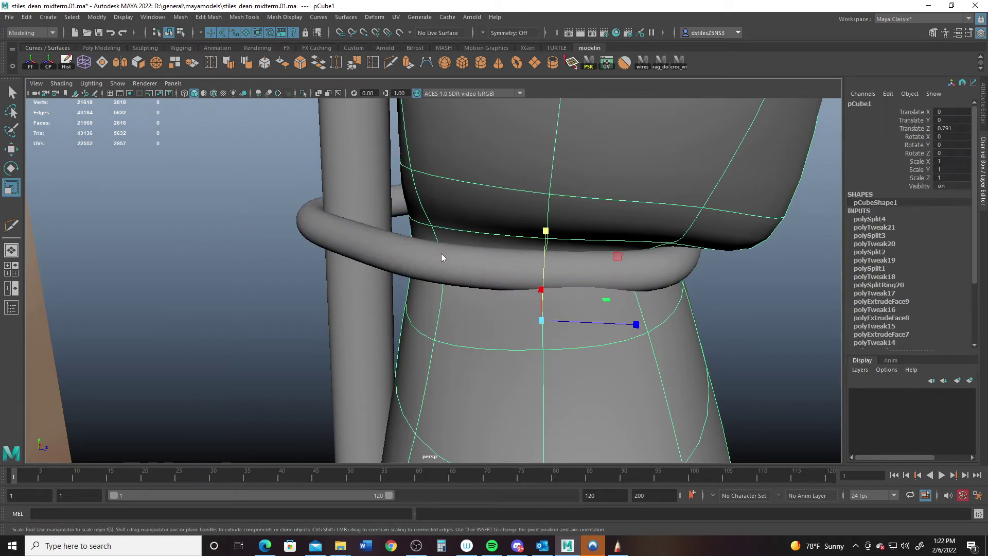
right_drag(440, 253, 480, 212)
click(379, 242)
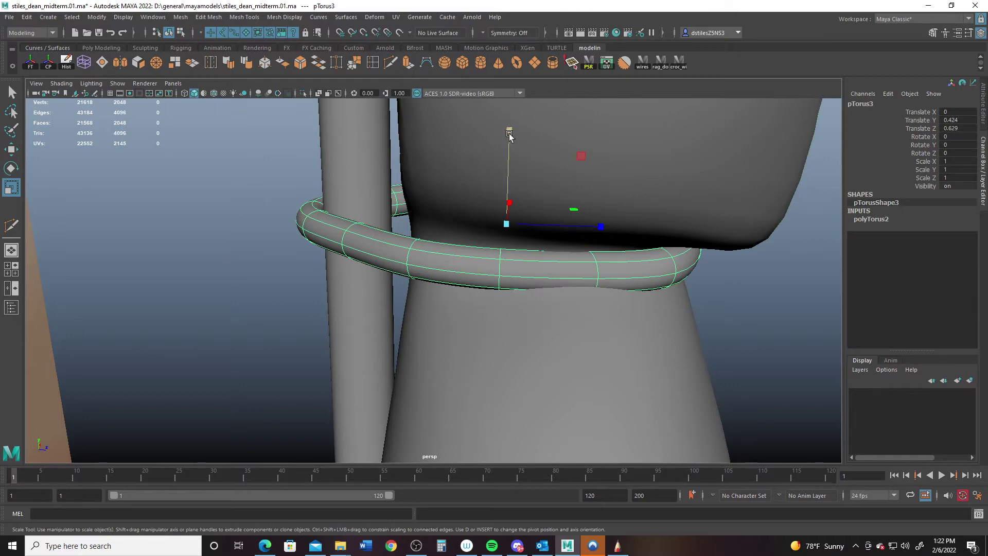
drag(509, 133, 466, 268)
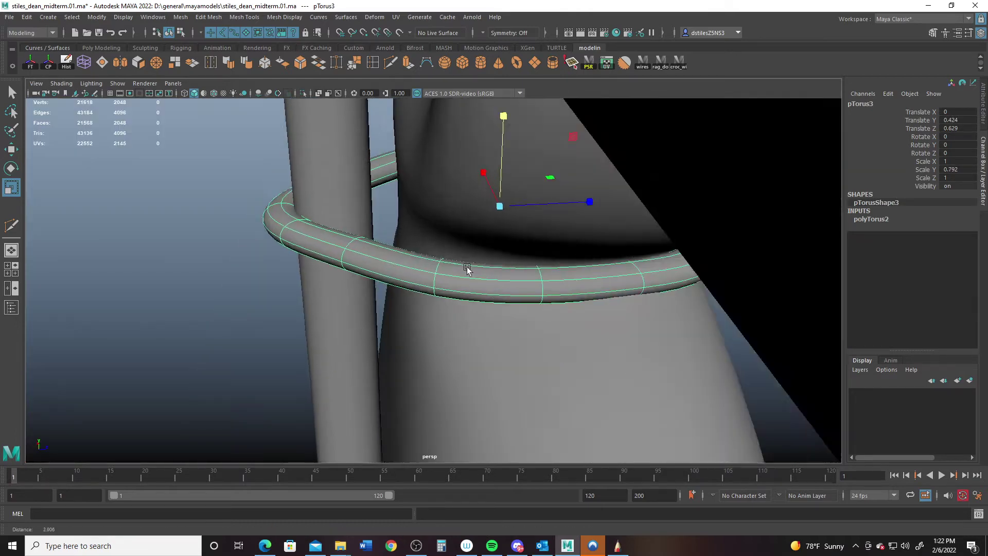
Step: Scale two neighbouring lengthwise edge loops around the waist torus slightly inward, and return to object selection
scroll(467, 268, up, 1)
right_drag(498, 260, 500, 172)
double_click(510, 297)
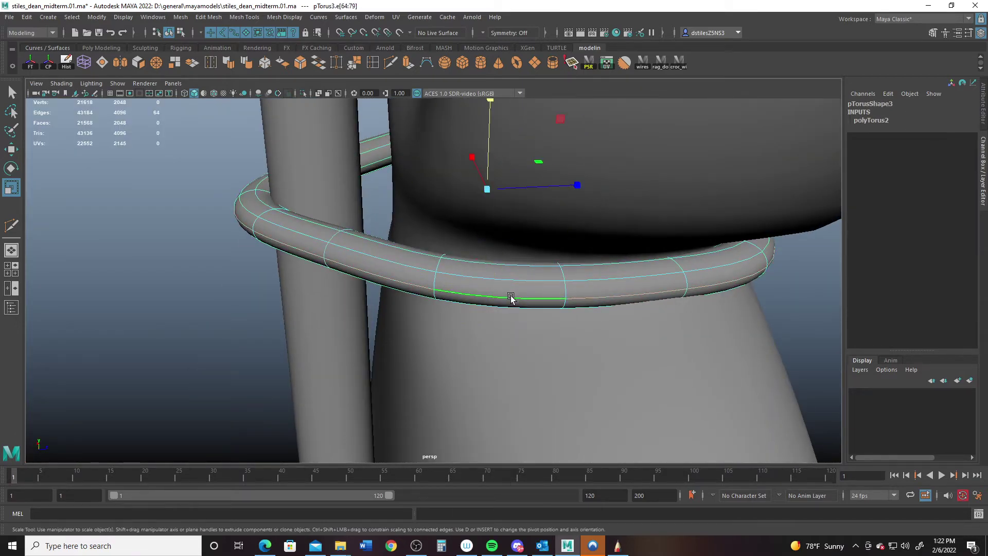
drag(485, 192, 483, 192)
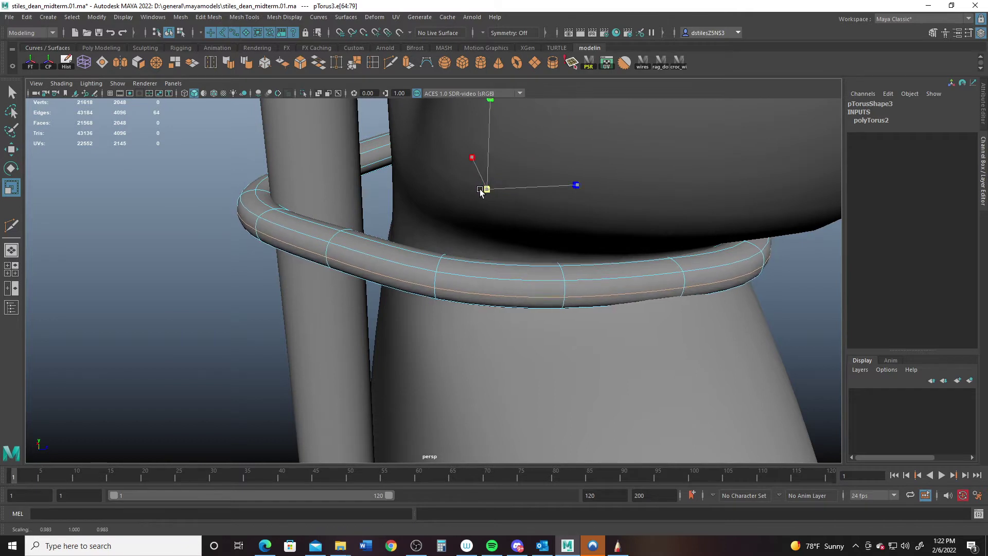
double_click(505, 282)
mouse_move(488, 177)
mouse_down()
mouse_move(485, 204)
mouse_move(483, 193)
mouse_up()
alt+drag(487, 304, 452, 252)
right_click(450, 224)
click(500, 208)
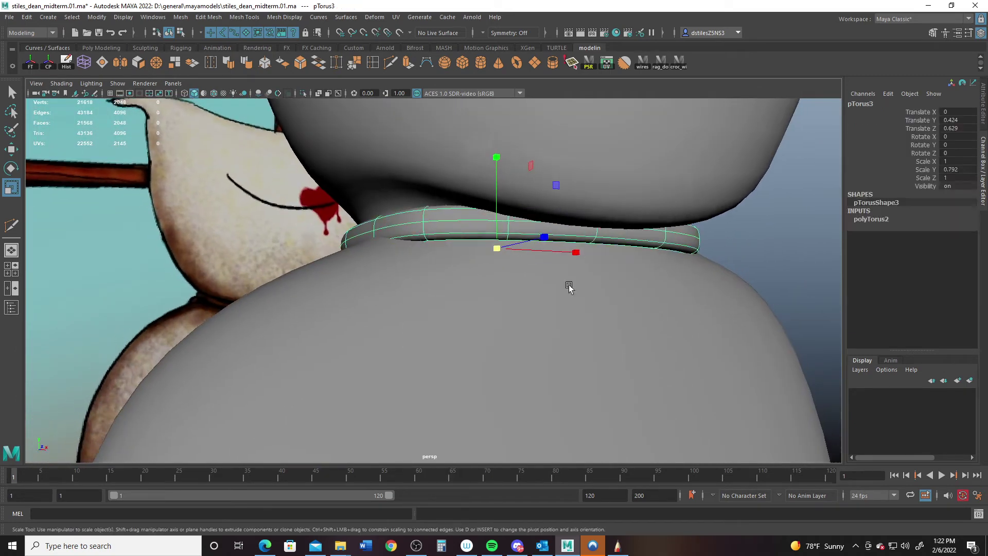
Step: Duplicate the waist torus upward to Translate Y 0.491 and tilt the copy to Rotate Z -4.211
alt+drag(567, 284, 482, 329)
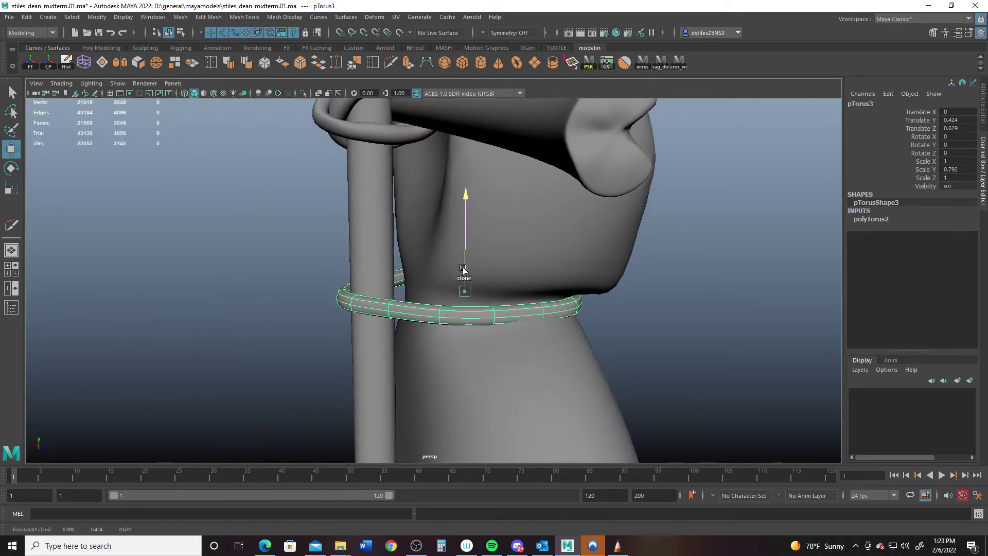
shift+drag(463, 269, 464, 259)
alt+drag(443, 298, 465, 349)
key(e)
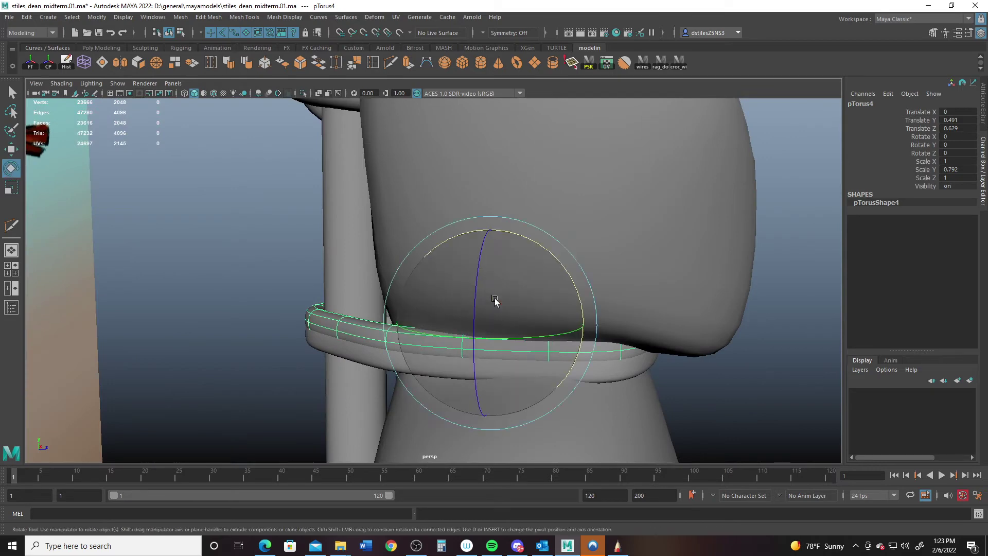
drag(469, 279, 313, 268)
key(w)
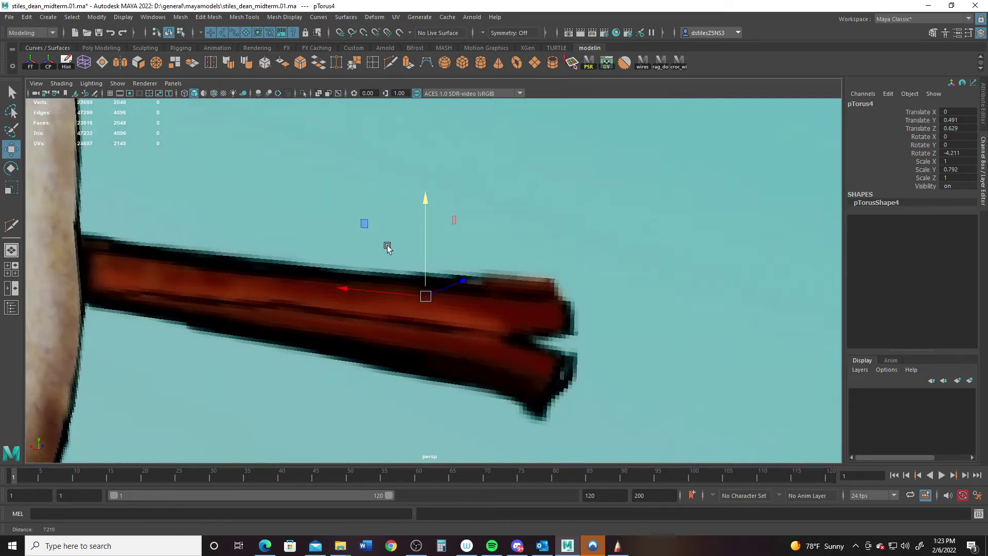
Step: Select the duplicate torus's rear edge loop on the positive X side of the pole and shift it horizontally away from the pole
alt+drag(507, 295, 550, 305)
click(344, 238)
alt+drag(343, 239, 443, 293)
alt+right_drag(443, 293, 494, 313)
alt+middle_drag(330, 344, 350, 331)
alt+drag(350, 331, 412, 342)
alt+right_drag(412, 343, 469, 380)
click(469, 380)
alt+middle_drag(439, 382, 457, 309)
alt+drag(457, 308, 491, 322)
right_drag(532, 262, 532, 232)
double_click(493, 330)
alt+drag(503, 366, 388, 385)
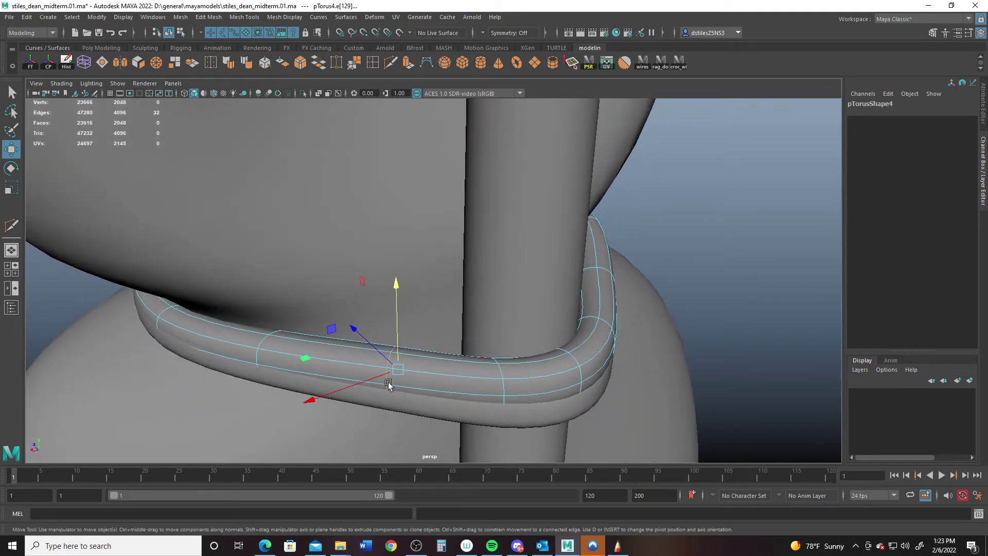
middle_drag(307, 359, 303, 371)
Step: Move the duplicate's edge loop at the positive X side to about X 0.735 and adjust the loop nearer the front
alt+drag(306, 373, 610, 338)
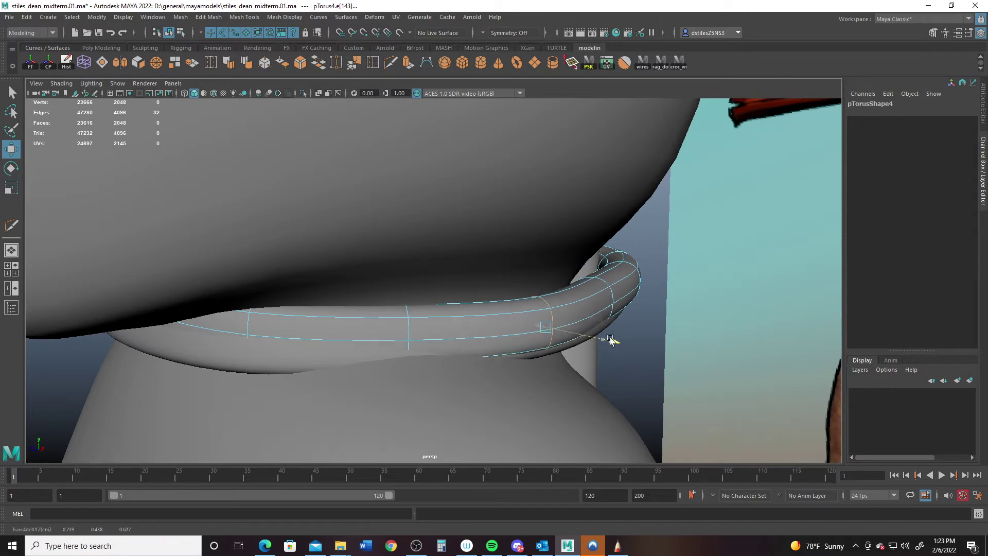
alt+drag(453, 323, 527, 287)
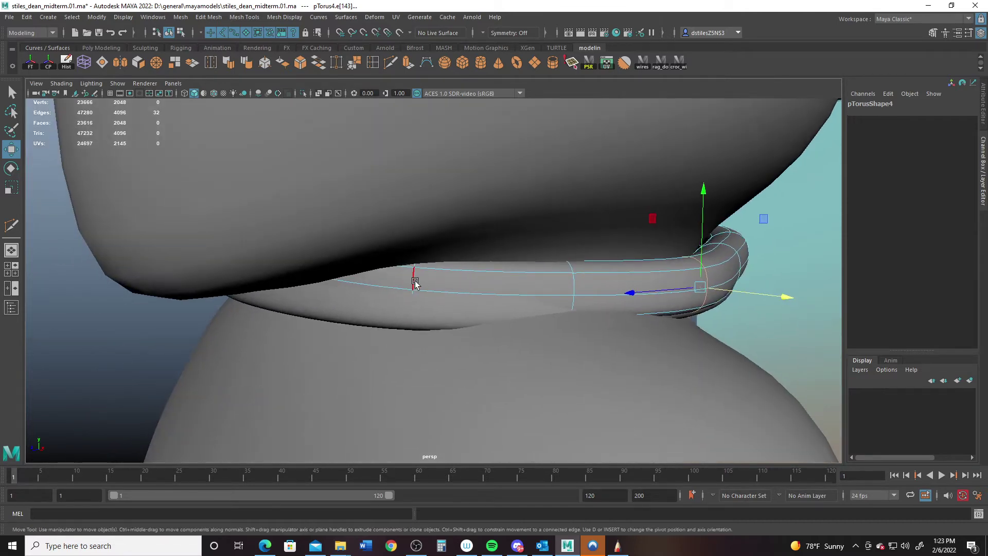
alt+drag(427, 291, 238, 327)
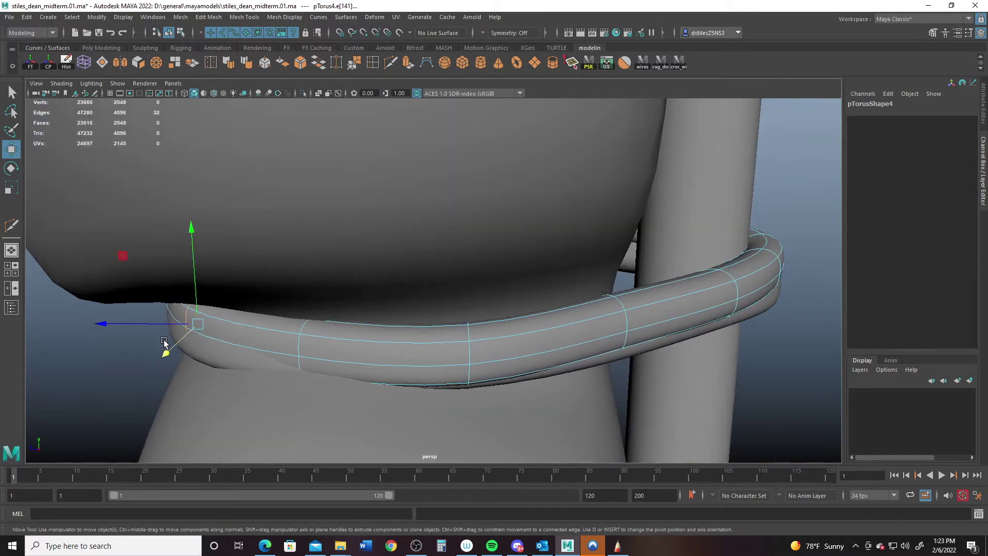
alt+drag(164, 343, 321, 292)
middle_click(233, 323)
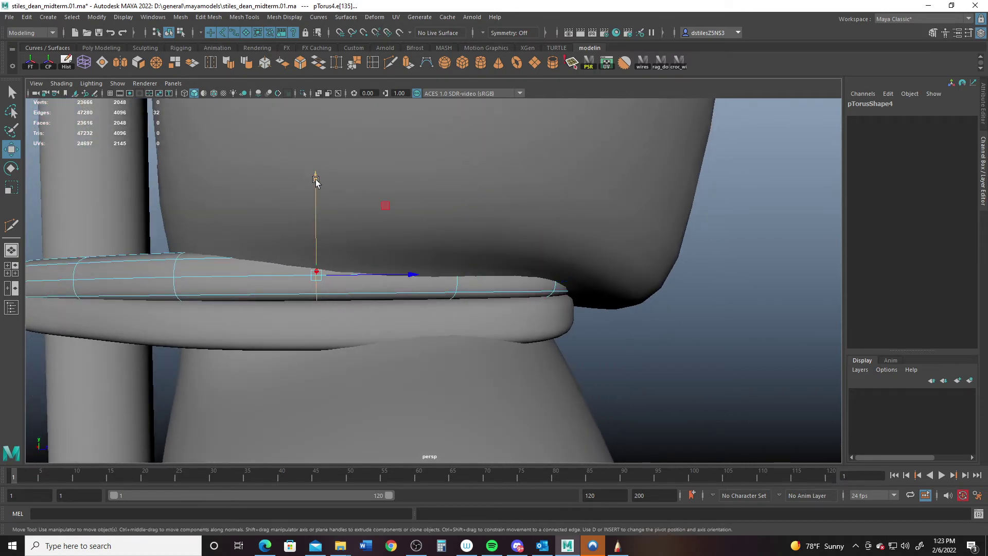
Step: Lower four edge loops along the duplicate torus's negative X side so it dips across the original ring
drag(316, 180, 322, 240)
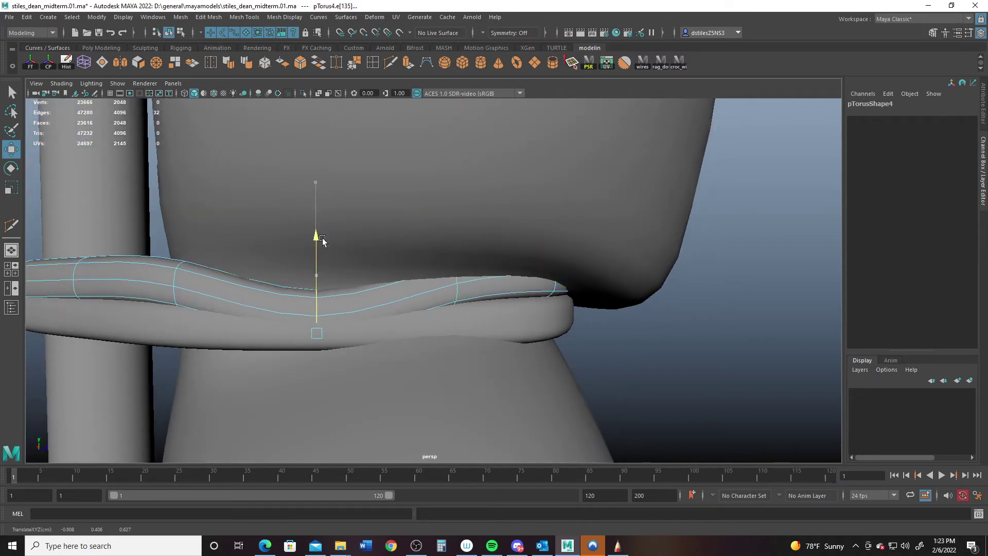
click(455, 295)
drag(447, 183, 455, 223)
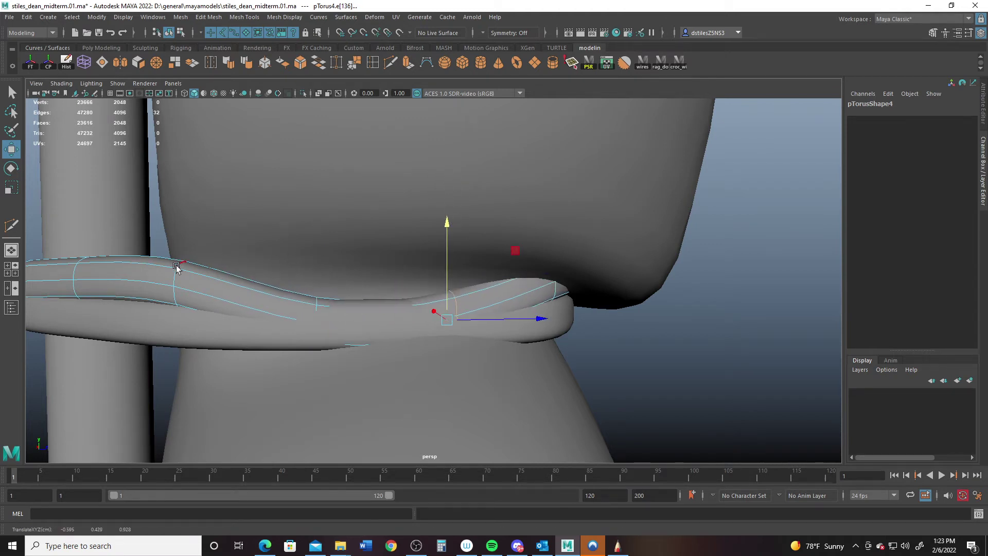
alt+middle_drag(176, 267, 342, 275)
drag(356, 174, 356, 220)
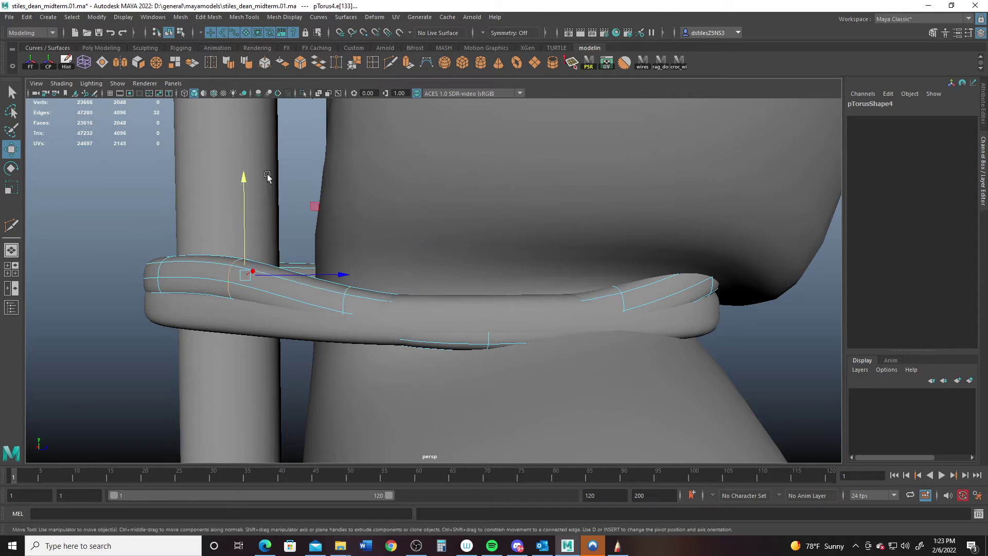
drag(244, 177, 246, 211)
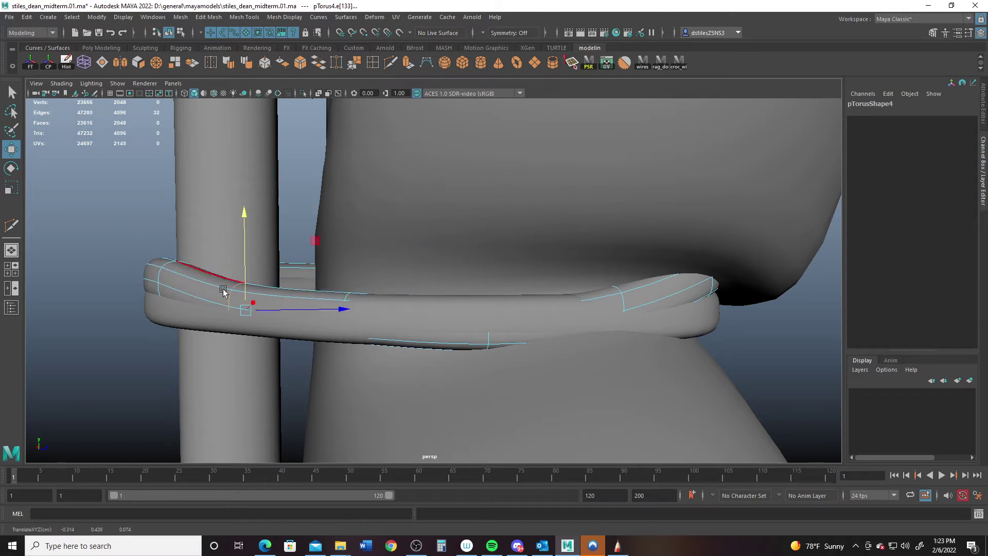
Step: On the original torus, raise the negative X rear-side edge loop to about Y 0.517 and lower the loop beside the pole to about Y 0.364
click(200, 324)
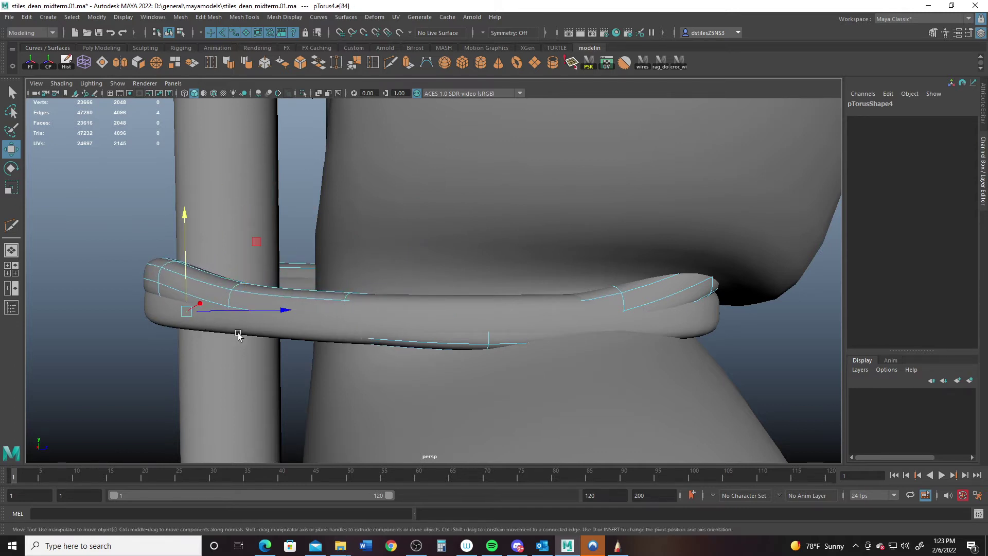
right_drag(204, 262, 322, 194)
click(193, 321)
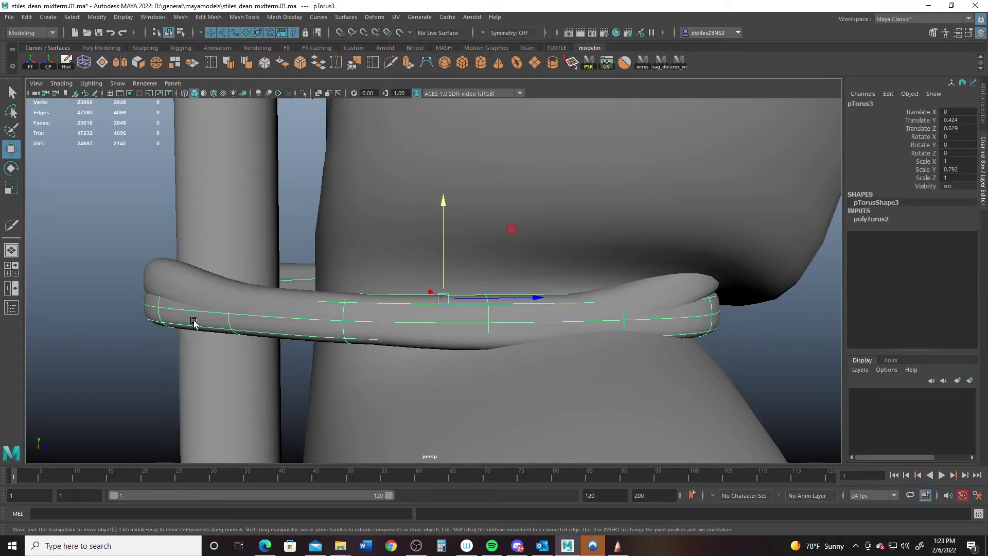
right_drag(231, 331, 267, 205)
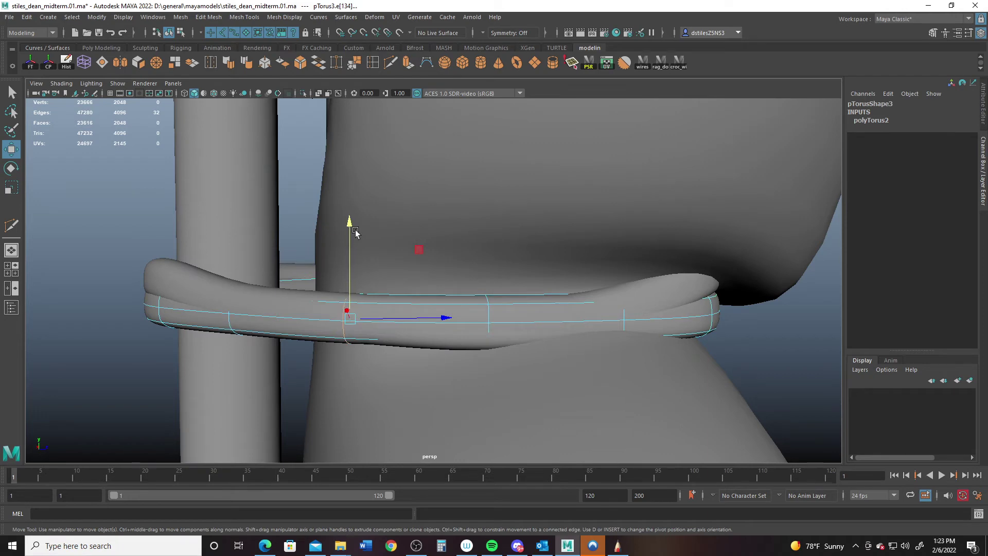
drag(355, 232, 353, 181)
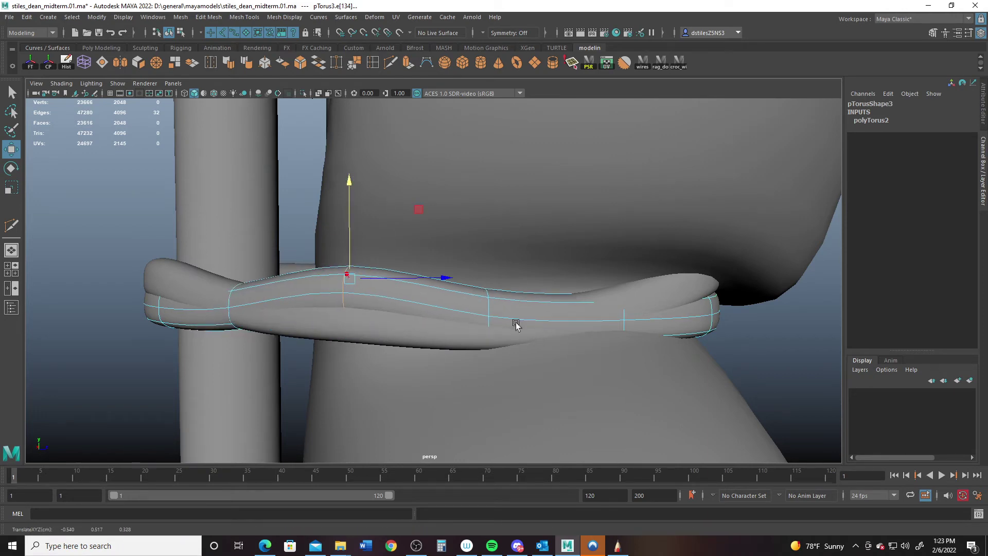
alt+drag(229, 301, 397, 345)
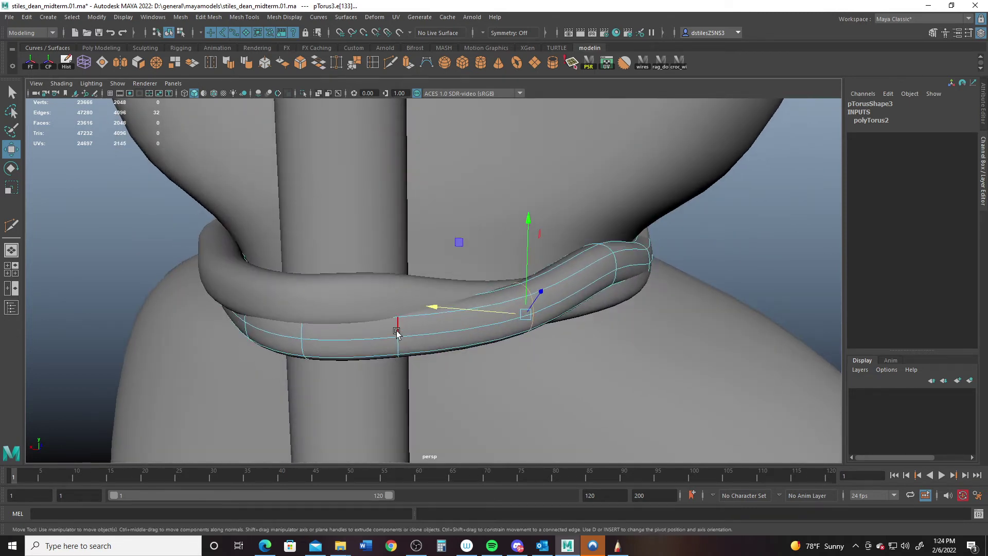
mouse_move(391, 266)
mouse_down()
mouse_move(386, 231)
mouse_move(388, 266)
mouse_up()
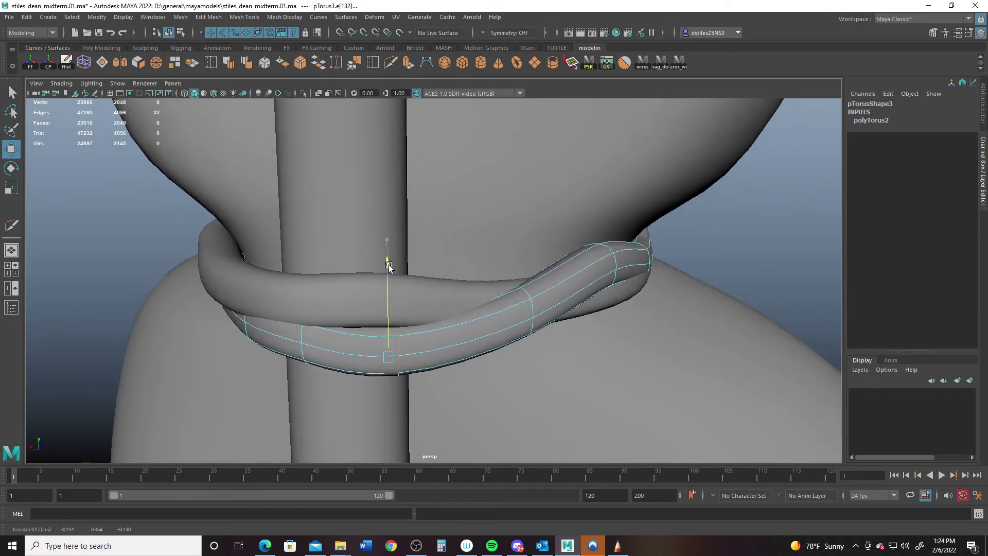
Step: Adjust the original torus's edge loop where it crosses the duplicate on the negative X rear side
alt+drag(462, 285, 419, 317)
alt+middle_drag(419, 317, 283, 257)
alt+right_drag(283, 257, 302, 324)
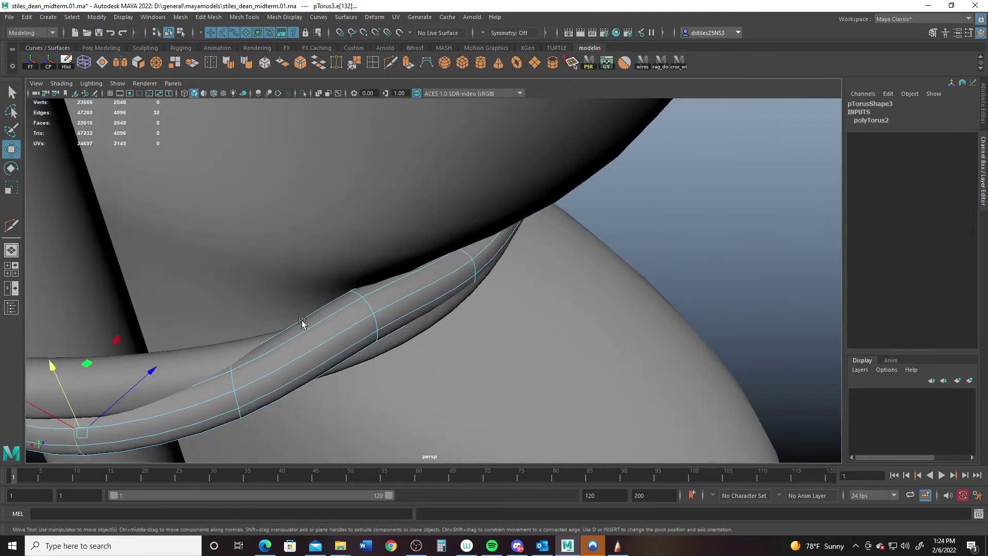
alt+drag(302, 324, 396, 308)
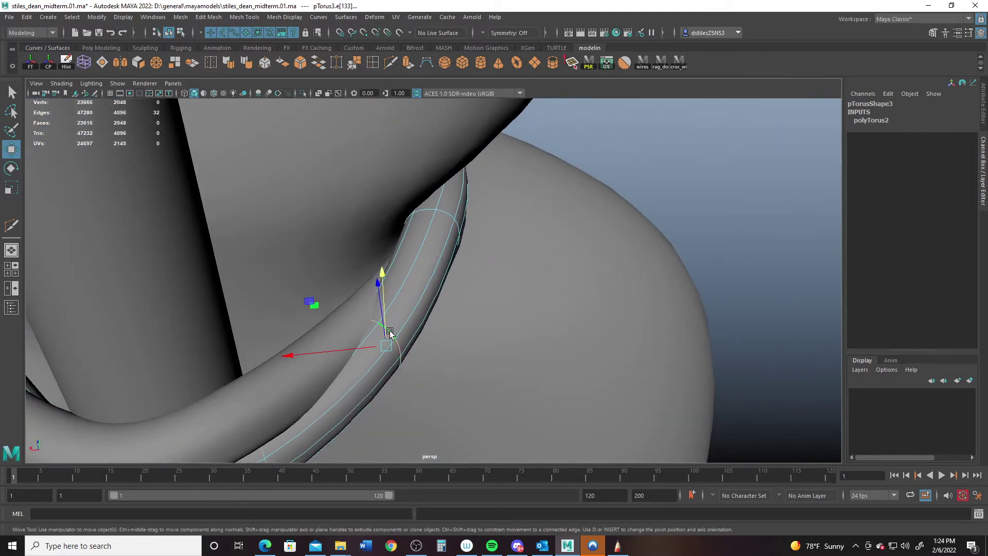
key(r)
alt+drag(319, 315, 388, 345)
key(w)
Step: Shift the original torus's next edge loop toward the negative X side horizontally and narrow it along X
alt+drag(458, 315, 391, 306)
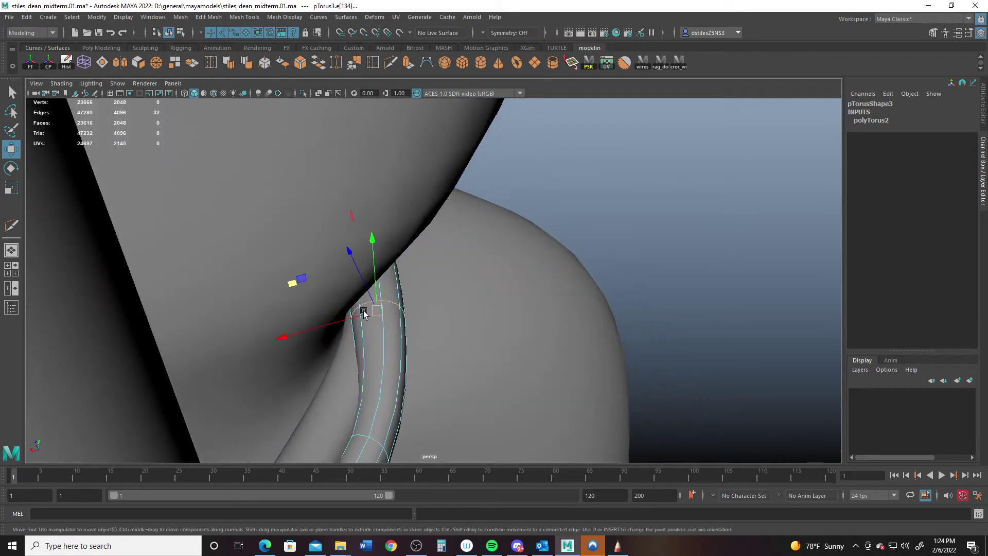
key(r)
alt+drag(301, 298, 303, 300)
drag(290, 341, 335, 334)
Step: Raise the original torus's edge loop at the middle of the negative X side to about Y 0.516
alt+drag(386, 350, 420, 306)
double_click(424, 304)
key(w)
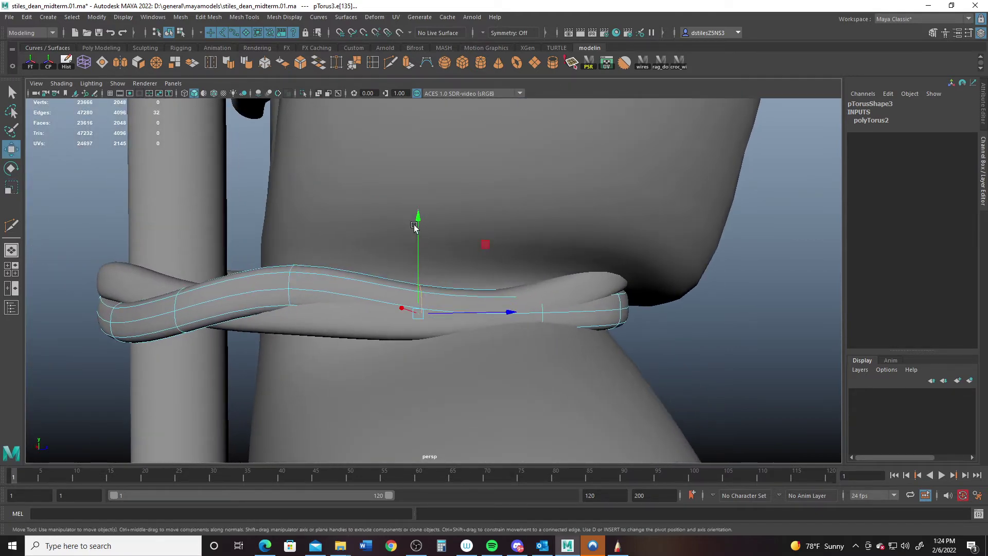
drag(422, 221, 421, 185)
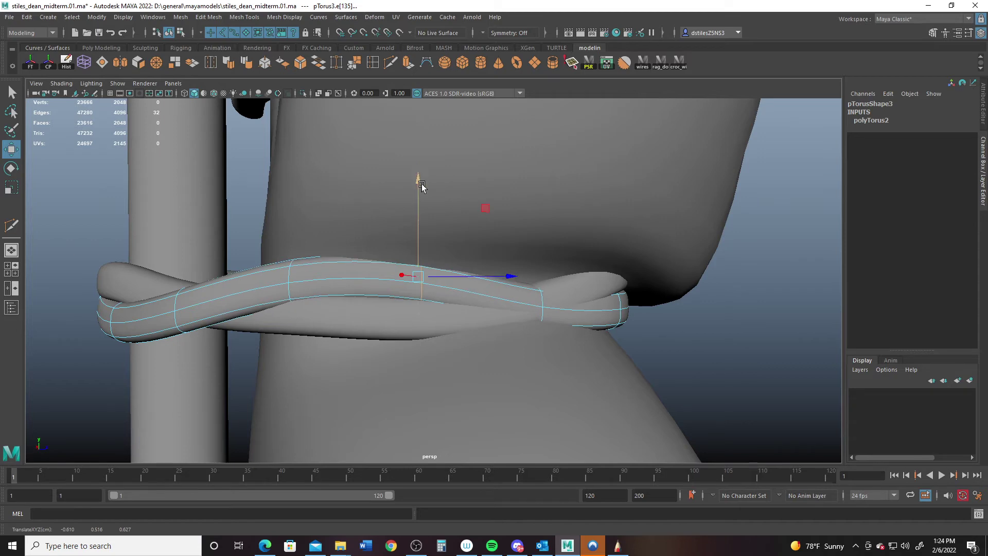
alt+middle_drag(510, 268, 401, 288)
alt+drag(401, 288, 237, 250)
alt+middle_drag(429, 301, 367, 305)
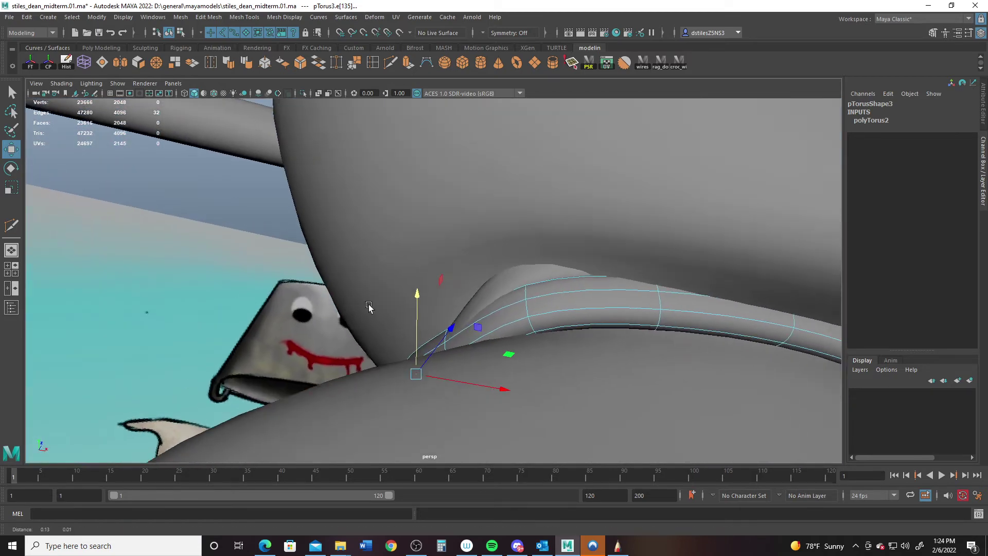
Step: Raise the original torus's next edge loop forward of the middle on the negative X side
alt+drag(368, 307, 349, 339)
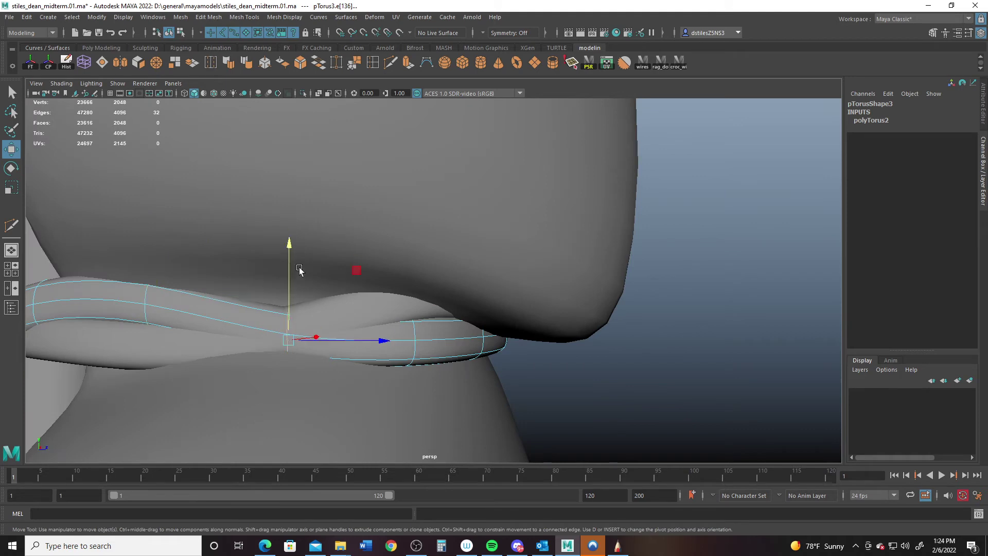
drag(292, 253, 291, 223)
Step: Move the duplicate torus's face ring at the front of the positive X side forward to about Z 1.29
alt+drag(286, 303, 279, 323)
alt+drag(381, 353, 324, 301)
alt+drag(441, 309, 303, 350)
alt+right_drag(412, 363, 609, 336)
click(610, 335)
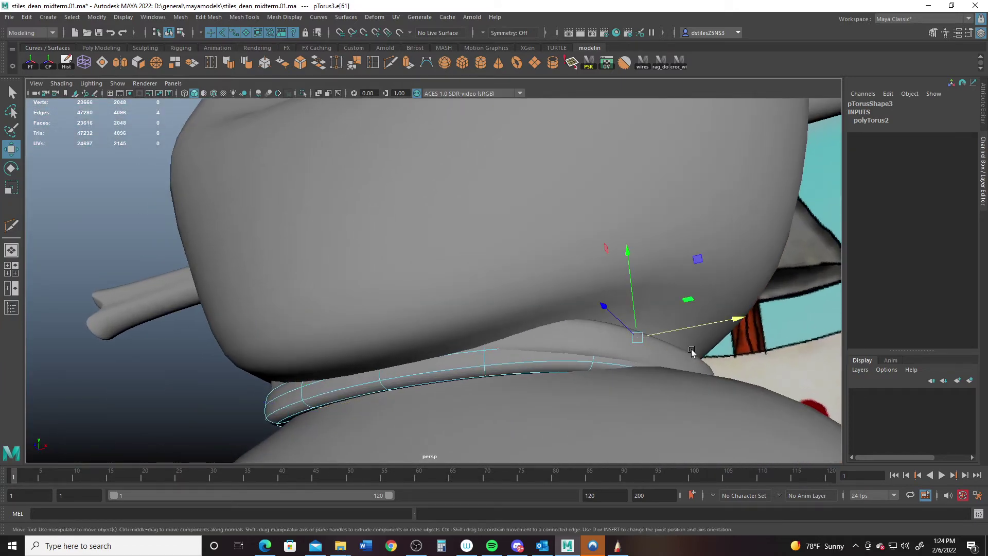
right_drag(611, 259, 662, 249)
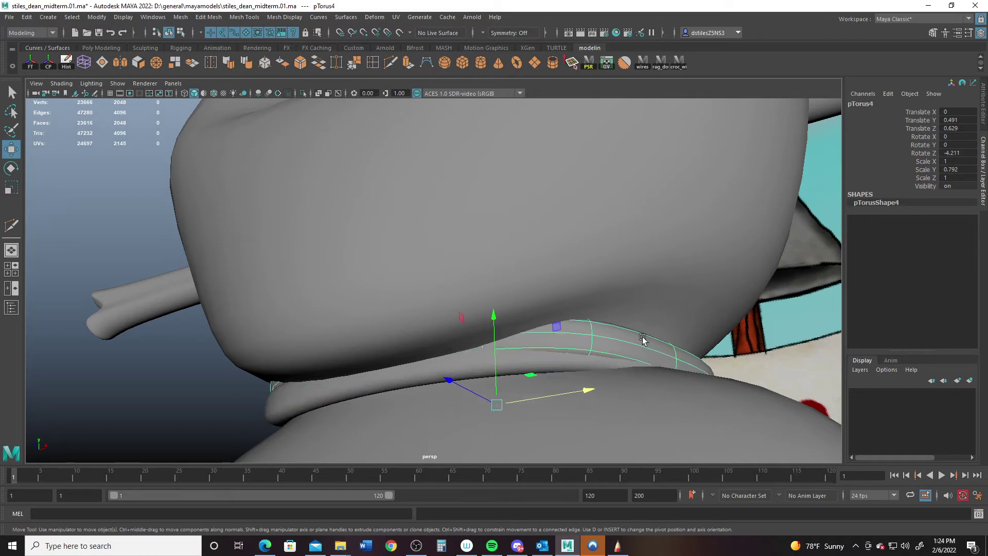
right_click(589, 348)
click(588, 290)
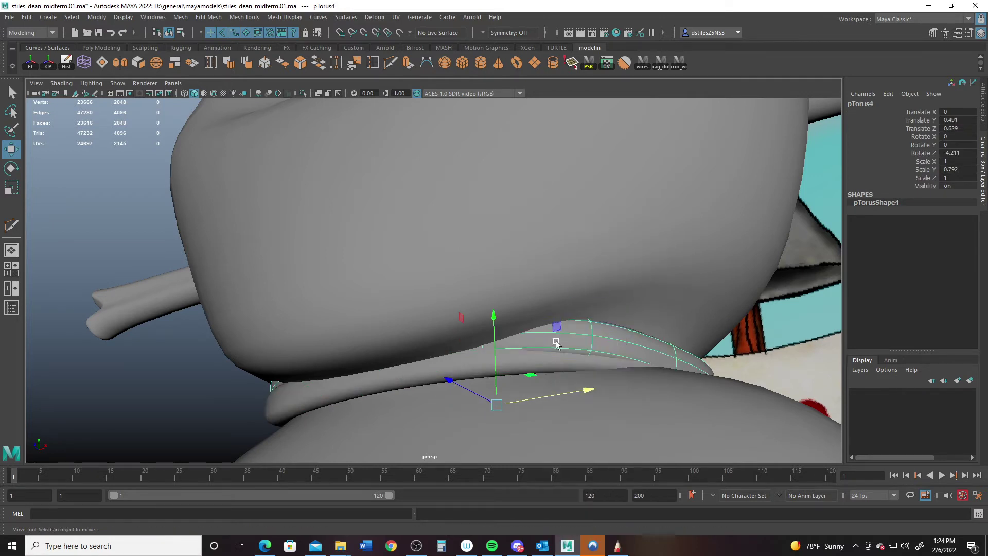
click(572, 329)
alt+drag(566, 352, 502, 353)
drag(424, 320, 403, 318)
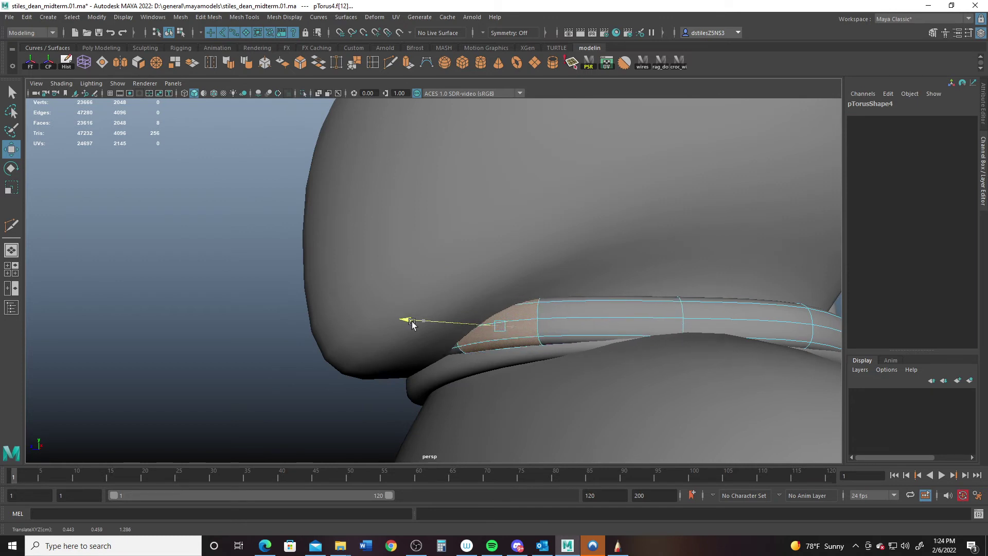
Step: Raise two neighbouring edge loops on the duplicate torus's positive X side to about Y 0.503
scroll(695, 373, down, 1)
alt+drag(695, 373, 689, 393)
right_drag(679, 344, 679, 223)
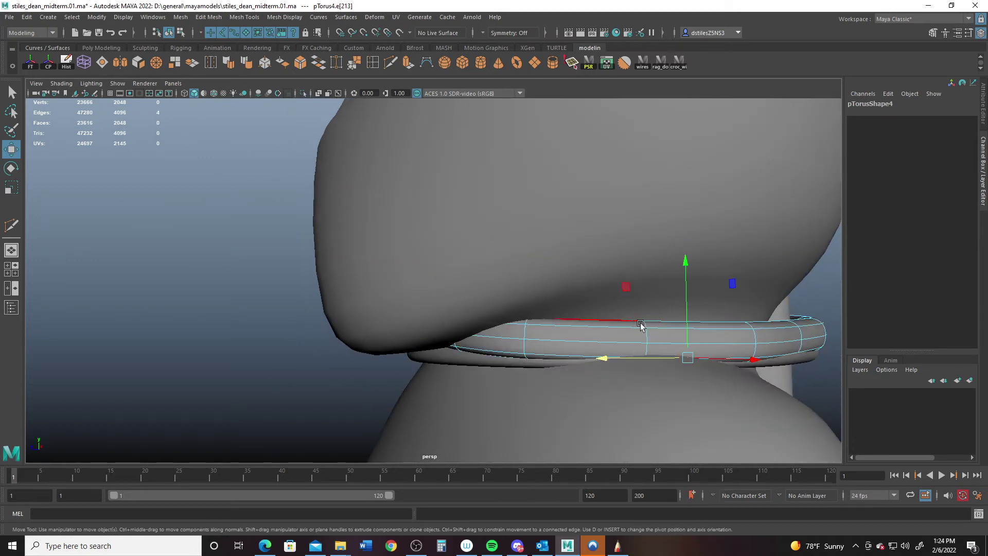
alt+drag(642, 350, 499, 406)
alt+drag(665, 404, 351, 228)
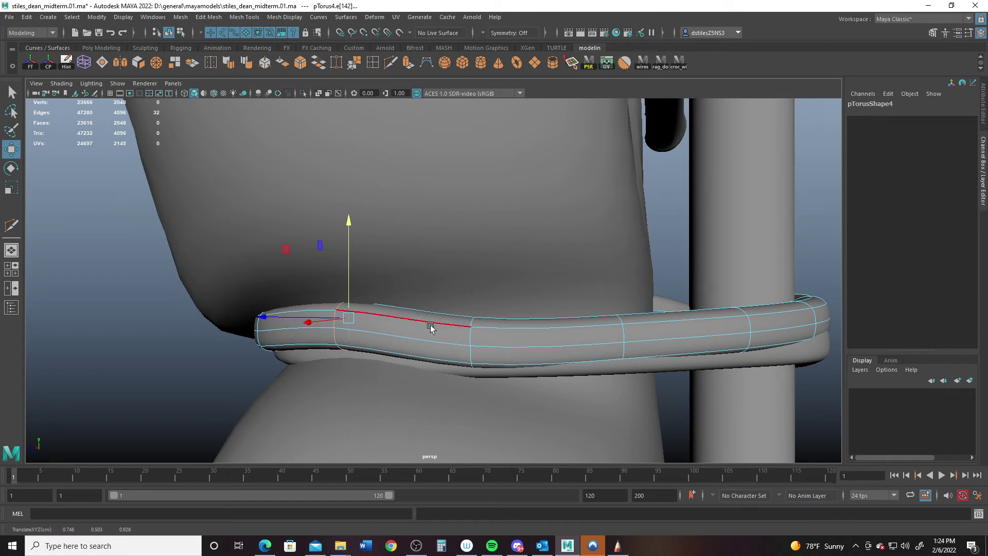
drag(479, 293, 483, 226)
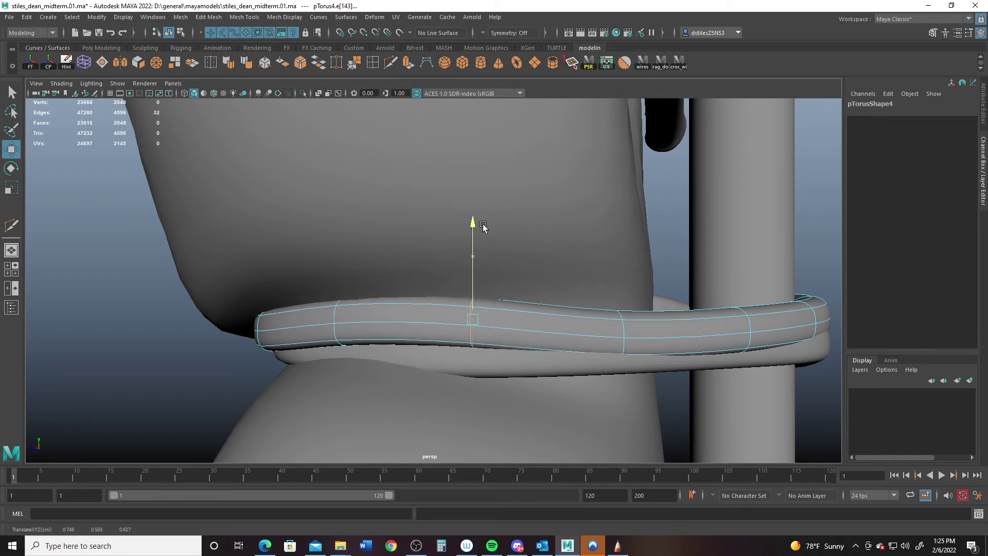
Step: Raise the duplicate torus's following edge loops along the positive X rear side up to the pole
click(620, 329)
drag(614, 240, 623, 216)
alt+drag(620, 275, 513, 352)
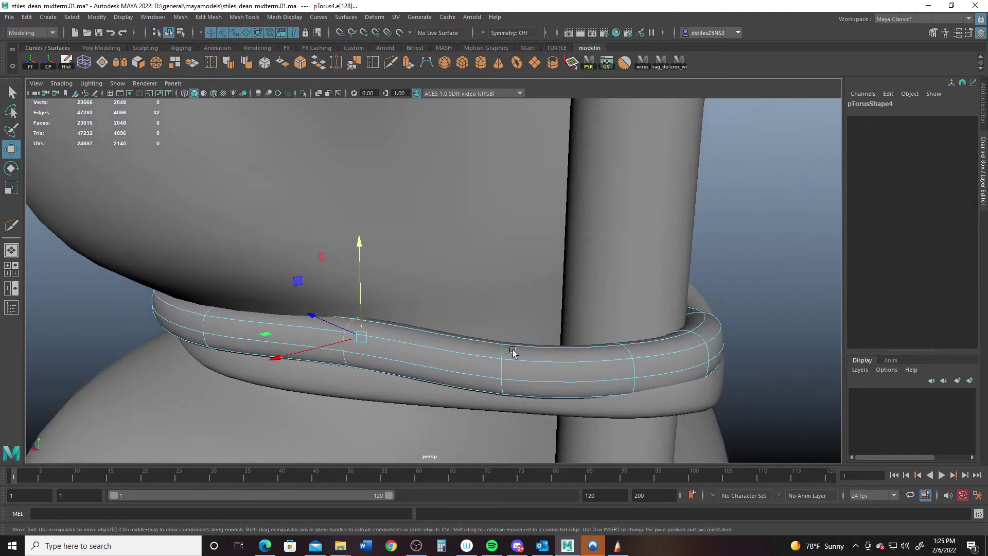
drag(519, 283, 381, 296)
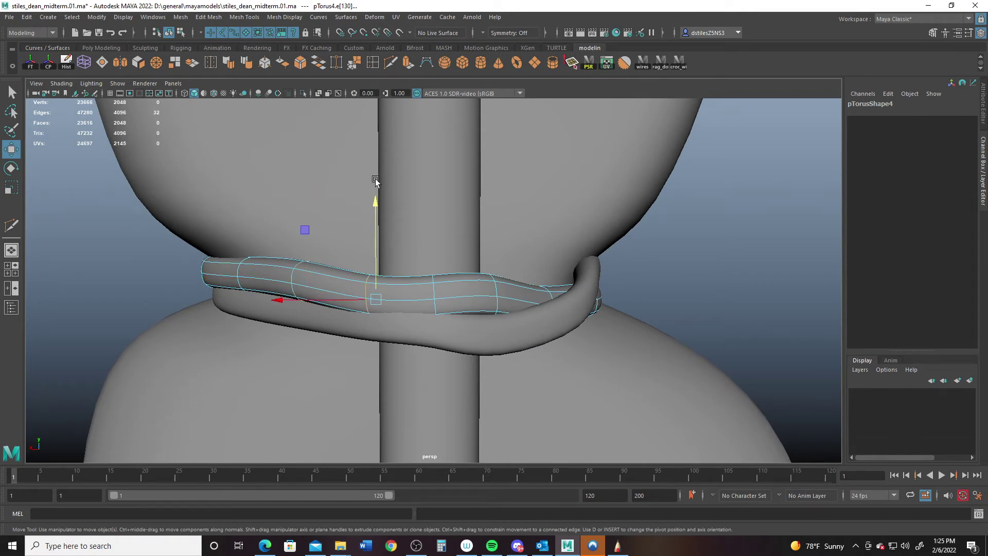
drag(375, 178, 376, 186)
Step: Narrow the duplicate torus's loop beside the pole to about 0.87 along Z, and shift the neighbouring loop toward the pole along X
alt+drag(457, 245, 302, 318)
key(r)
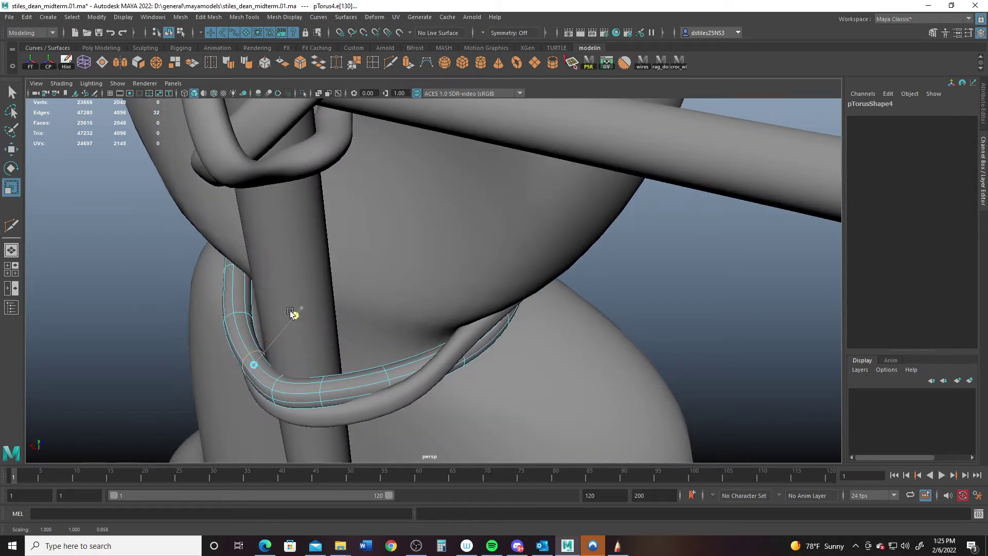
key(w)
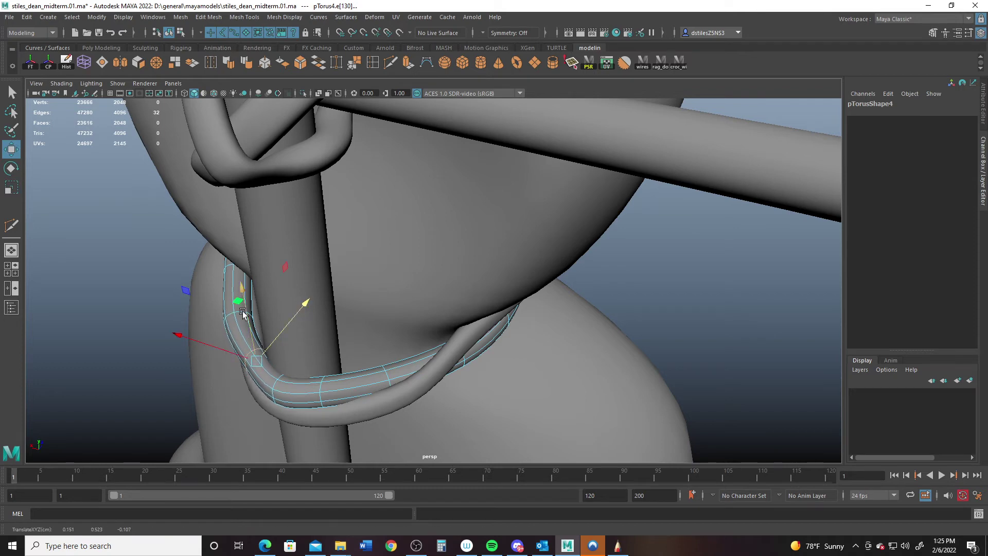
double_click(240, 311)
drag(157, 299, 164, 299)
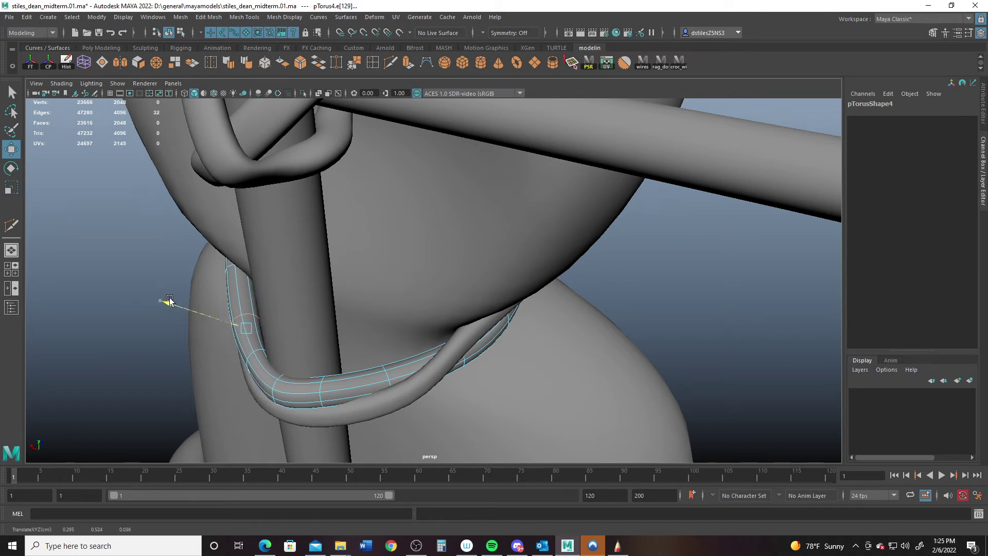
right_drag(308, 372, 357, 247)
Step: Examine the rope tie around the sack's waist and pole from the front, side and rear
alt+drag(489, 334, 377, 254)
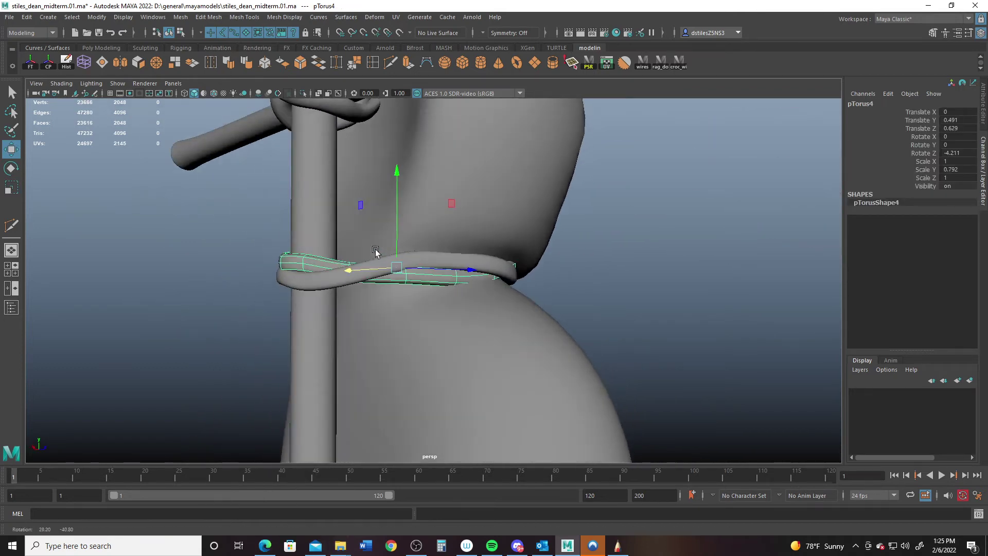
scroll(371, 235, down, 4)
scroll(372, 235, down, 4)
alt+drag(699, 340, 613, 354)
click(612, 354)
alt+drag(519, 329, 449, 292)
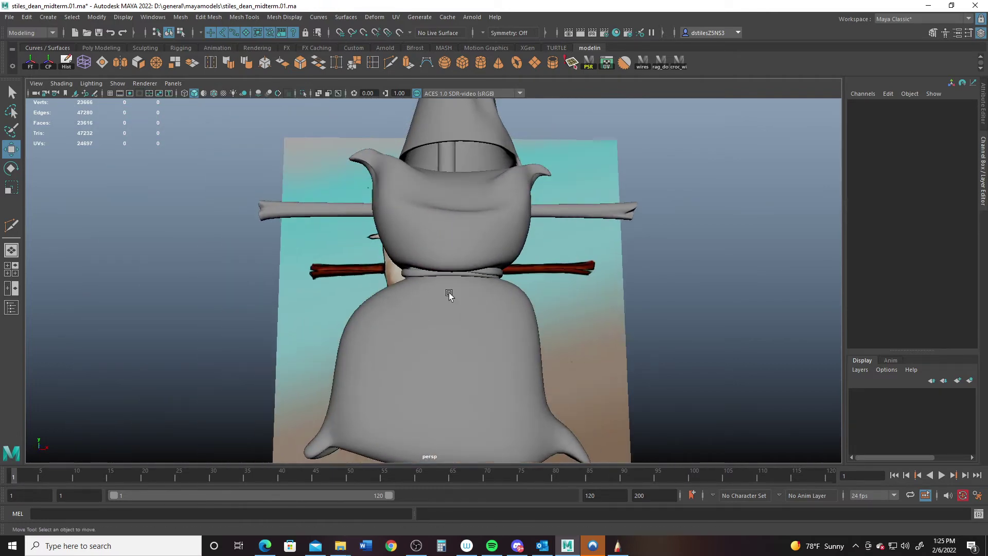
scroll(448, 293, down, 6)
alt+drag(417, 216, 412, 245)
alt+right_drag(451, 261, 557, 342)
alt+drag(391, 329, 549, 338)
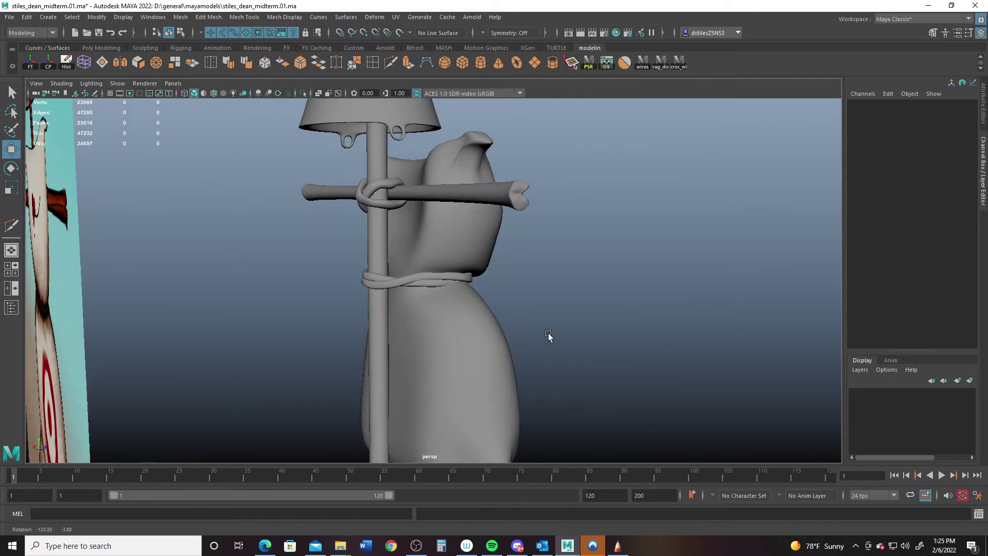
alt+right_drag(397, 301, 439, 317)
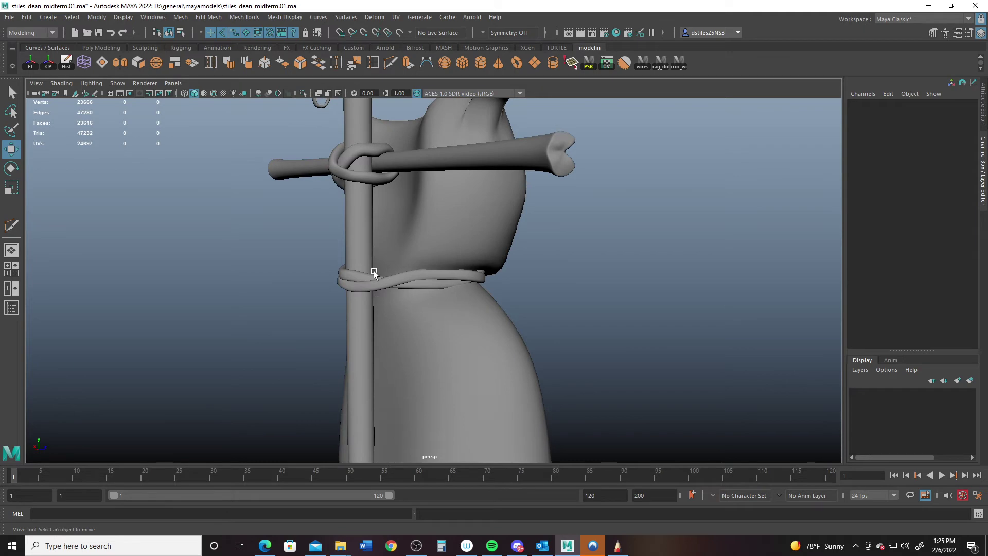
Step: Push the vertex on the arm's lower front, just before the positive X forked end, inward along Z
alt+drag(440, 229, 479, 307)
alt+middle_drag(478, 307, 391, 355)
alt+right_drag(391, 355, 551, 383)
click(526, 355)
alt+middle_drag(484, 350, 477, 311)
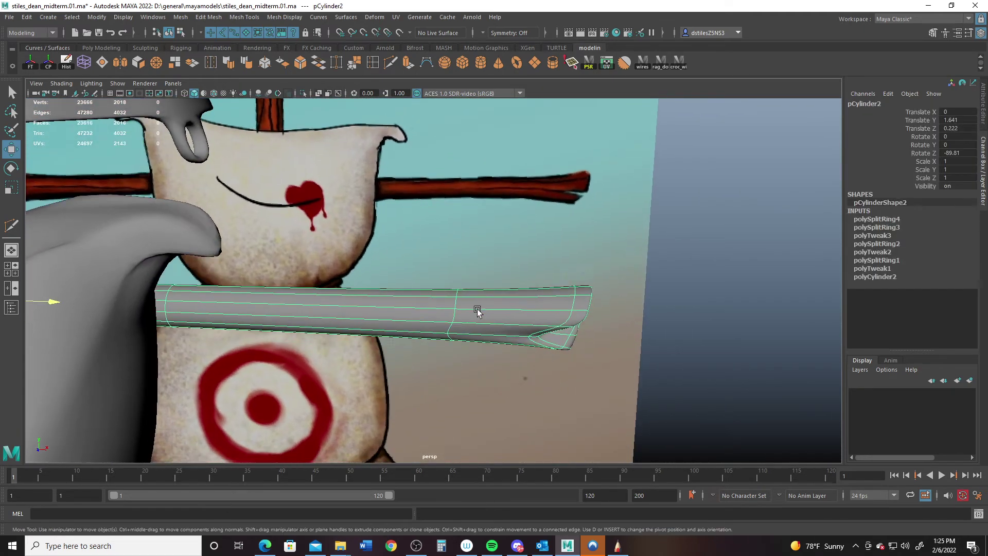
alt+right_drag(477, 311, 497, 357)
right_drag(494, 260, 491, 200)
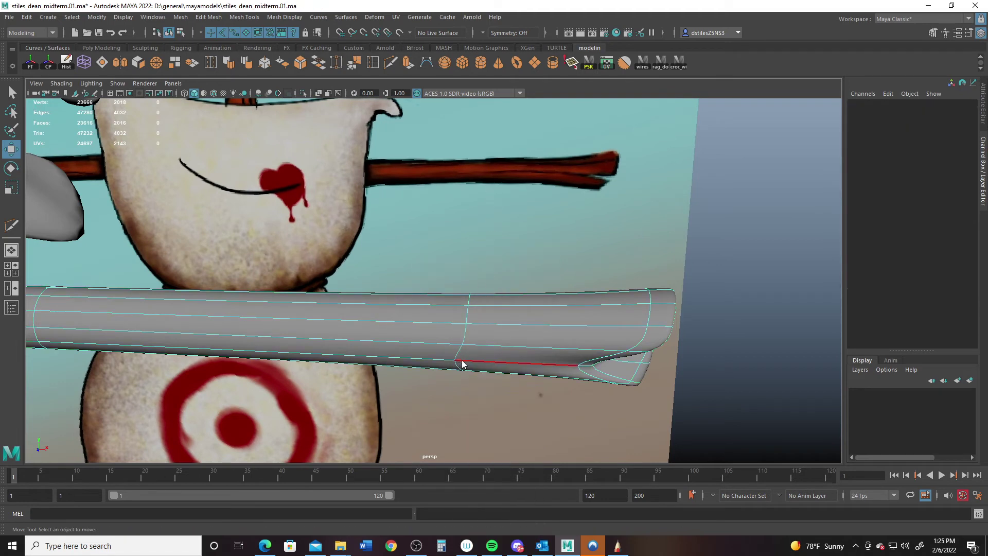
right_drag(459, 263, 460, 233)
click(466, 364)
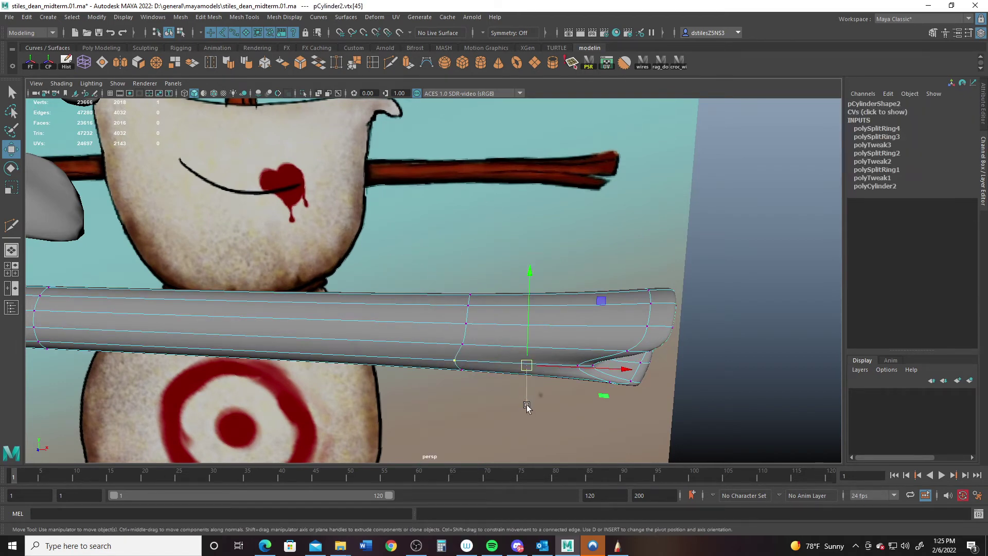
drag(526, 406, 526, 402)
Step: Push the arm's lower rear lengthwise edge inward to about Z 0.186 on the positive X side and adjust the edge at the forked end
alt+right_drag(342, 359, 234, 333)
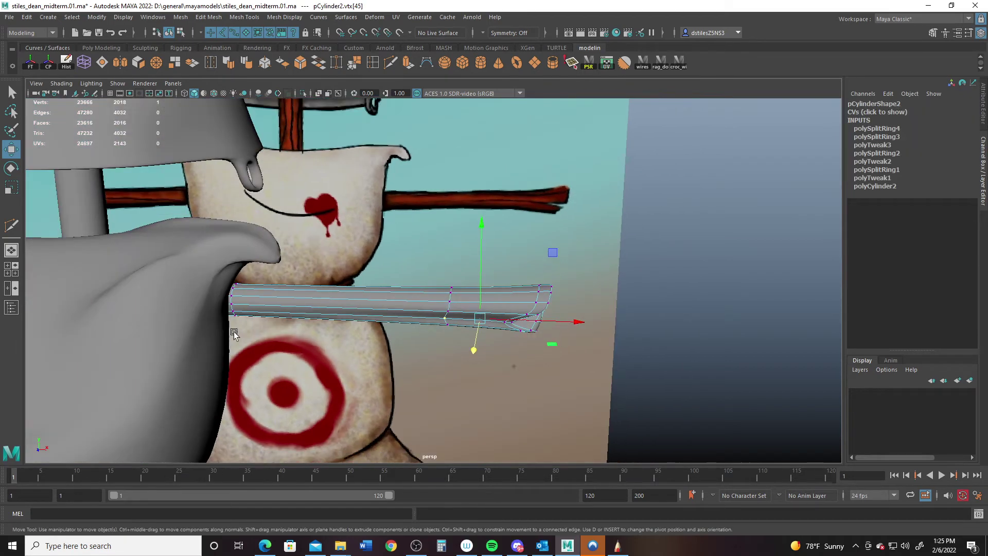
alt+middle_drag(233, 333, 319, 336)
alt+drag(530, 294, 478, 348)
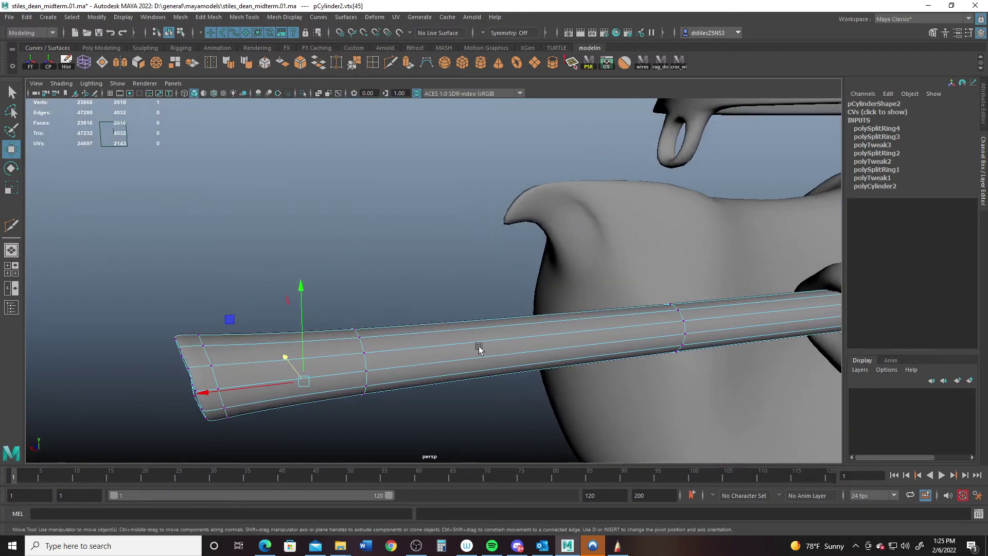
right_drag(427, 373, 428, 212)
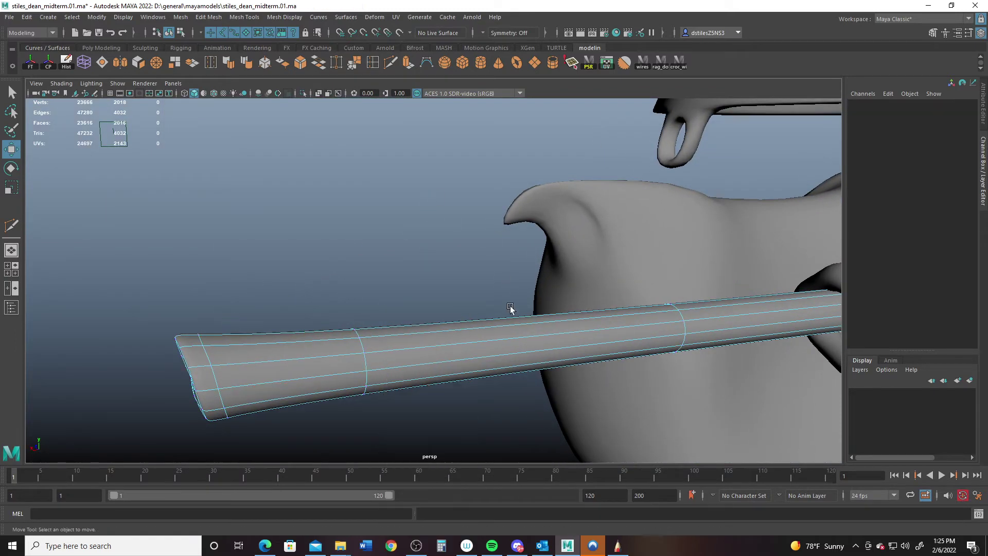
click(476, 378)
middle_drag(483, 350, 476, 346)
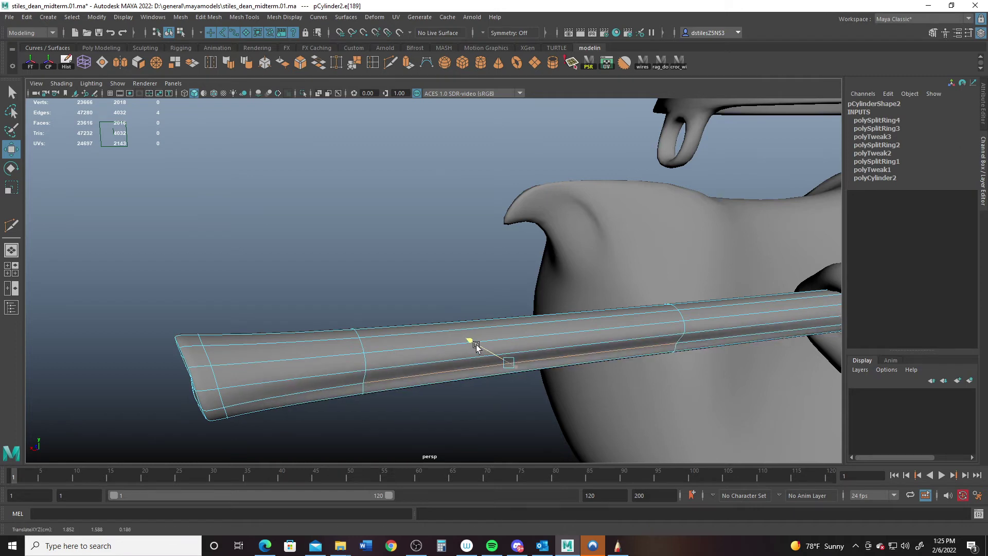
alt+drag(216, 410, 194, 426)
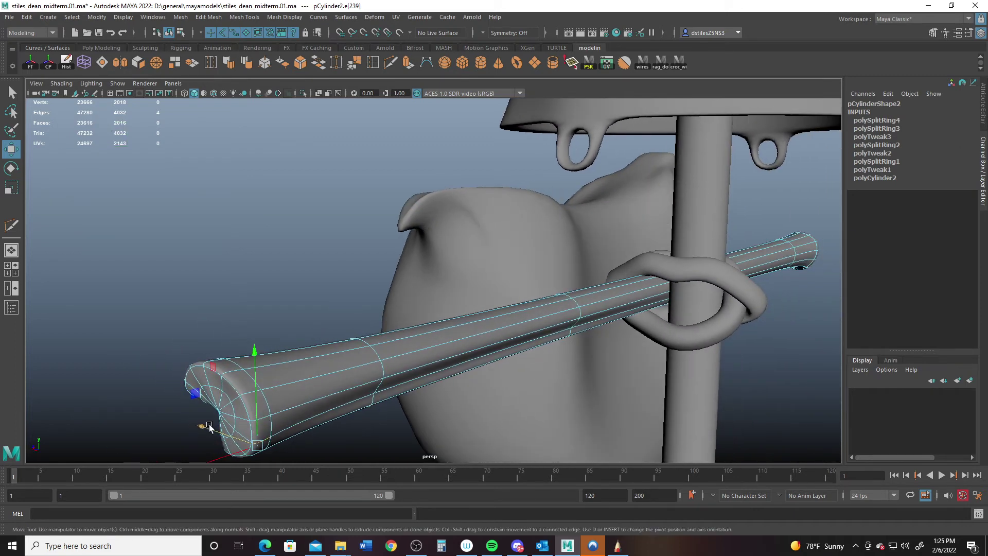
click(195, 426)
Step: Try to shift a lengthwise edge of the pole
scroll(406, 357, down, 3)
alt+drag(407, 357, 526, 275)
click(569, 311)
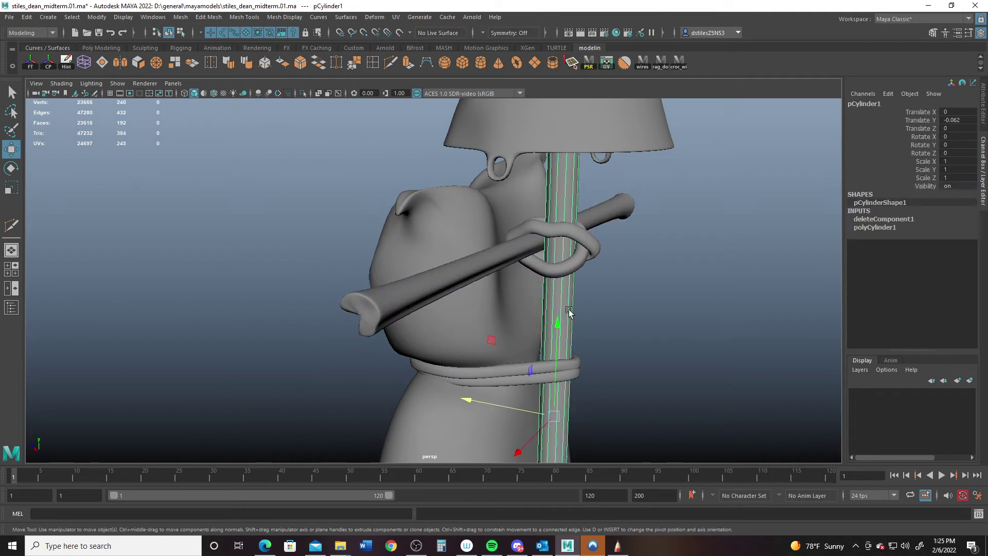
right_drag(569, 312, 570, 232)
double_click(573, 332)
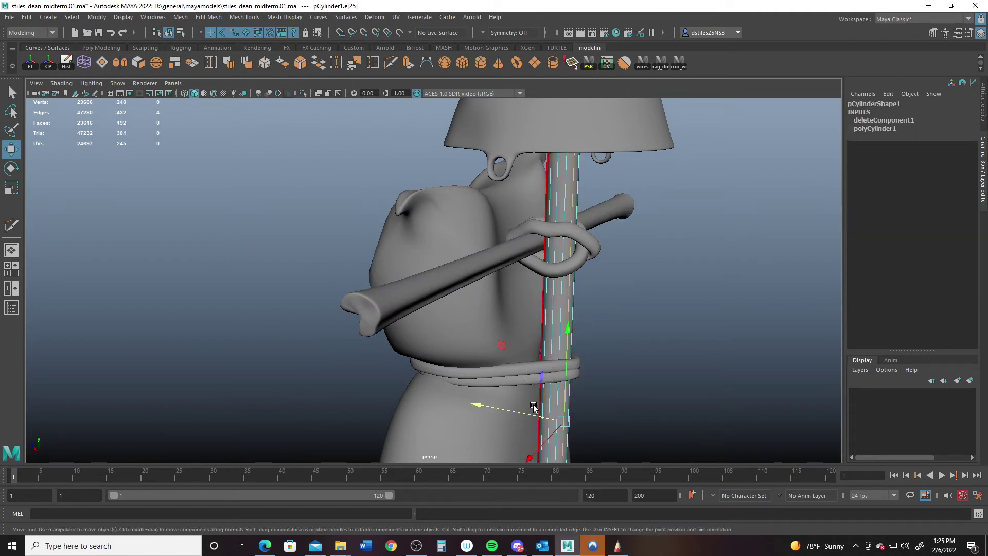
drag(533, 408, 532, 418)
Step: Examine where the two waist ropes wrap around the pole and cross each other beside it
alt+drag(543, 341, 278, 226)
alt+right_drag(437, 281, 557, 325)
alt+middle_drag(607, 376, 420, 258)
alt+drag(419, 257, 445, 311)
alt+drag(557, 362, 564, 368)
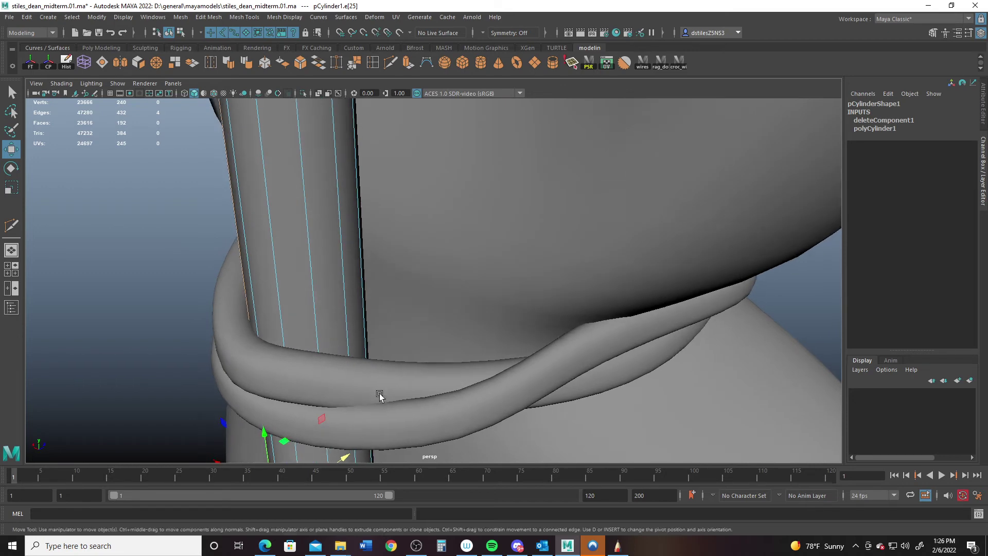
alt+drag(370, 398, 523, 316)
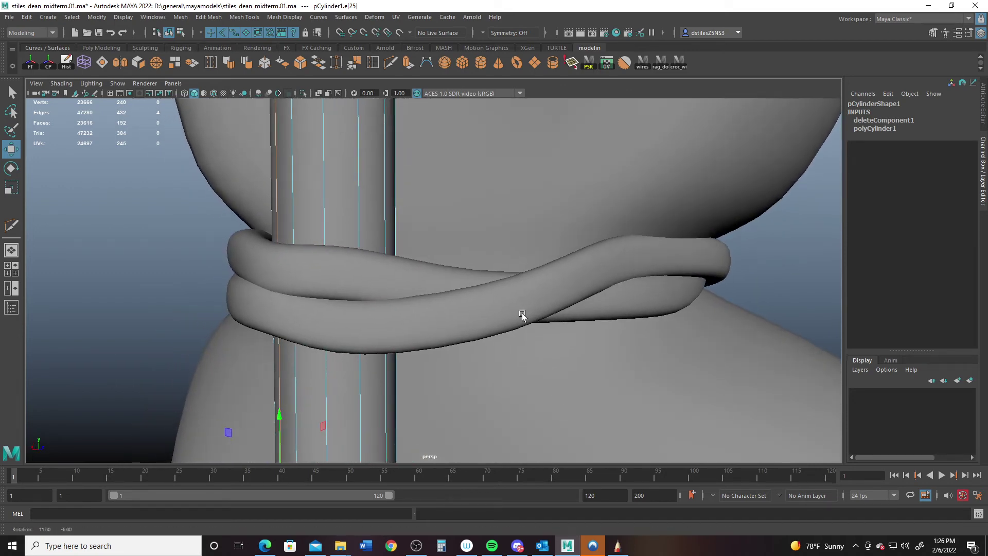
alt+drag(396, 292, 466, 355)
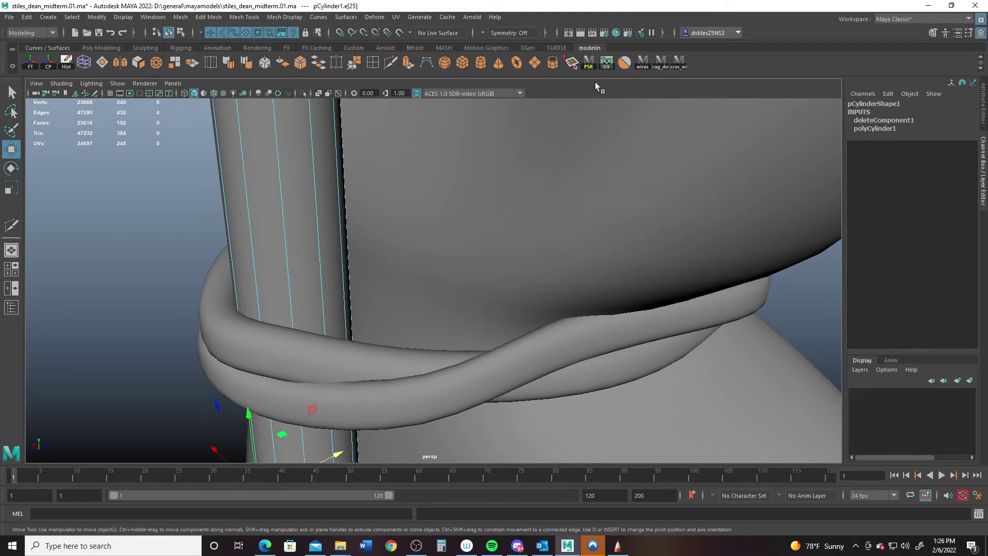
alt+middle_drag(328, 295, 293, 273)
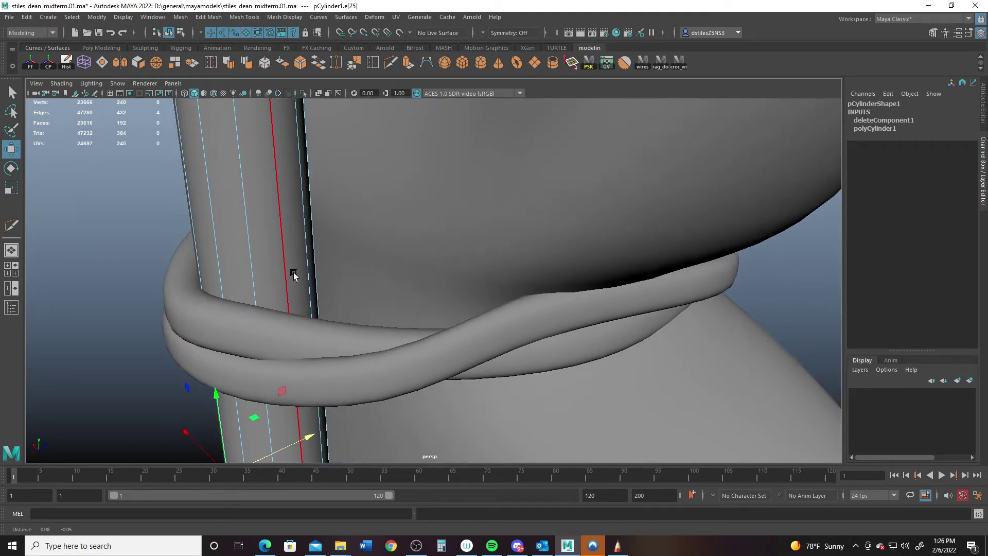
Step: Create a new torus and rotate it about X to about 102.39 degrees
click(515, 64)
alt+right_drag(575, 309, 403, 269)
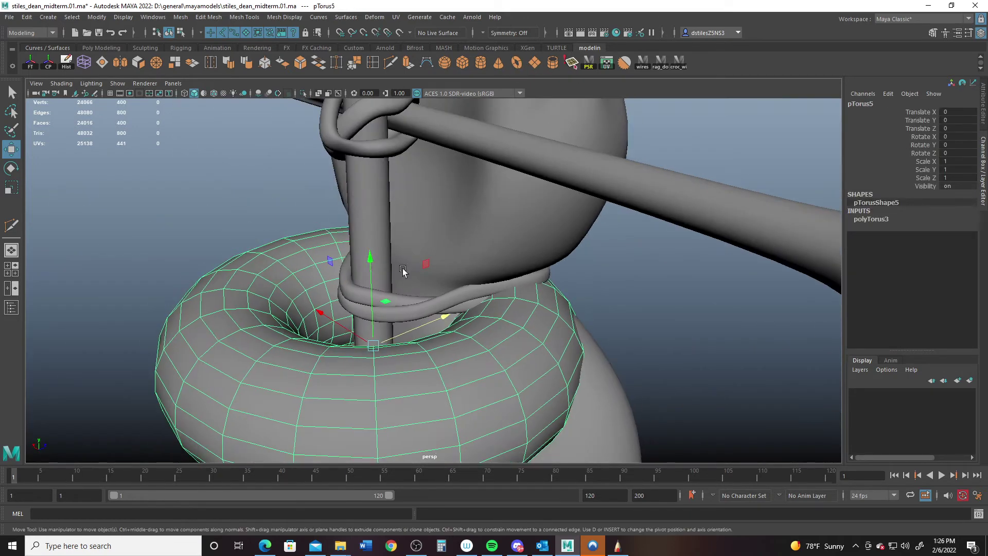
key(e)
drag(323, 291, 452, 247)
drag(453, 242, 392, 264)
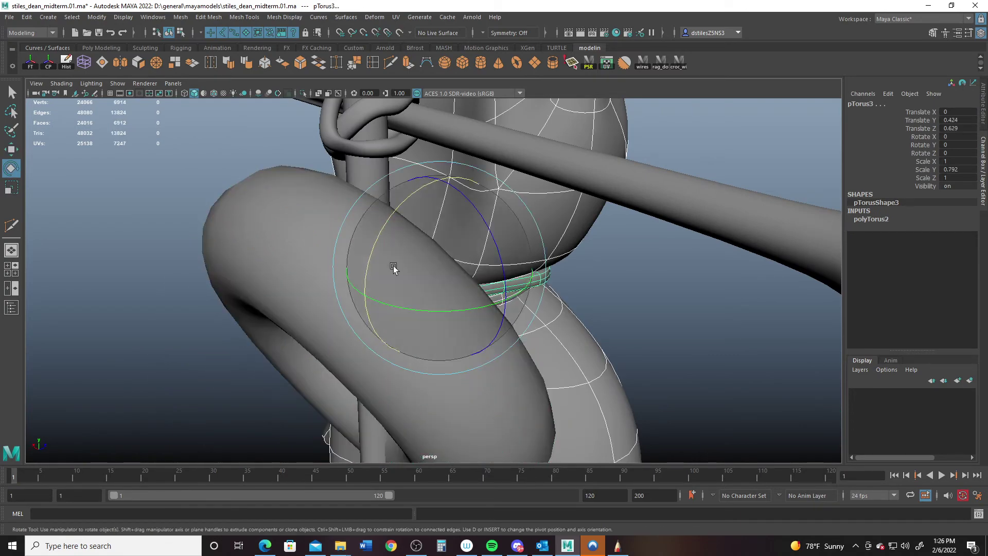
click(248, 261)
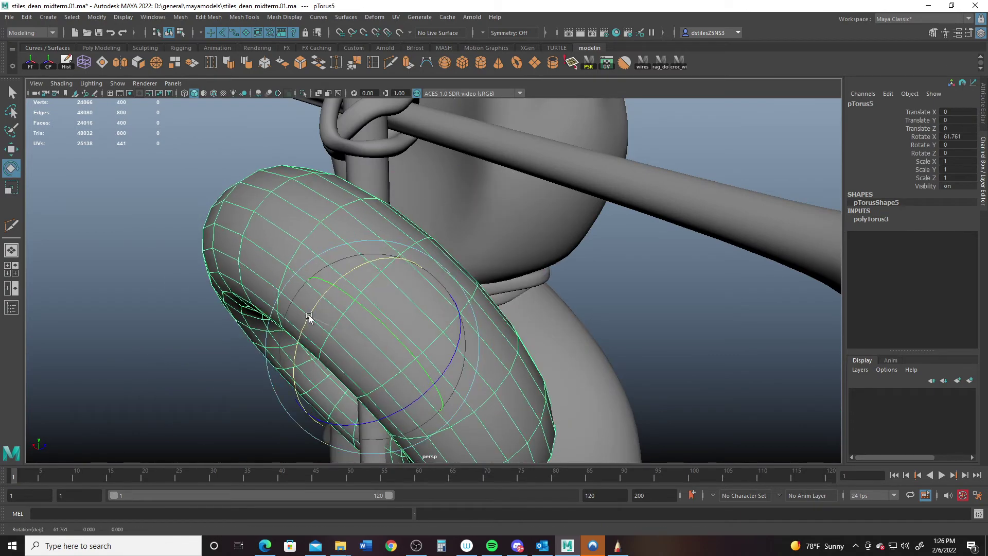
drag(309, 326, 838, 210)
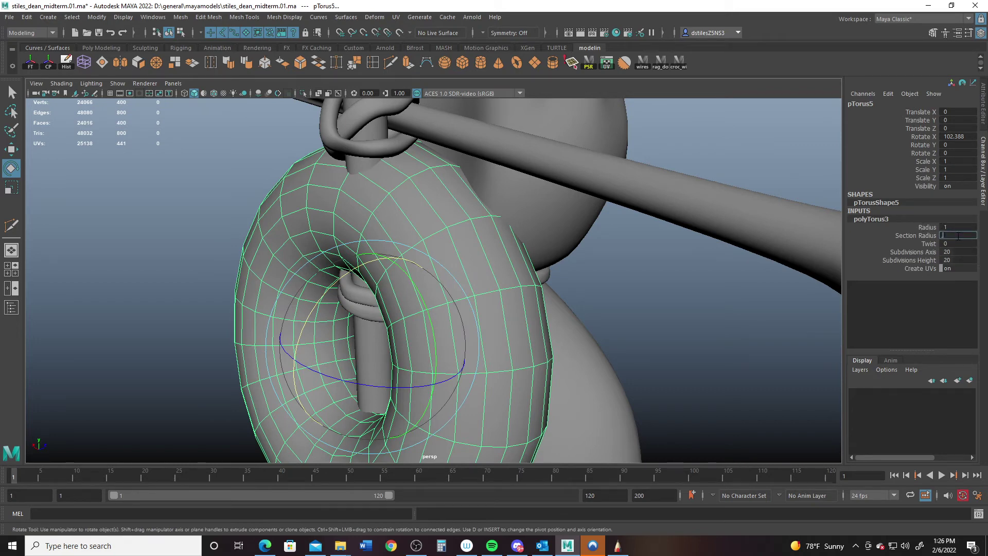
Step: Set the new torus to radius 0.3, section radius 0.08, and 8 subdivisions for both axis and height
key(Return)
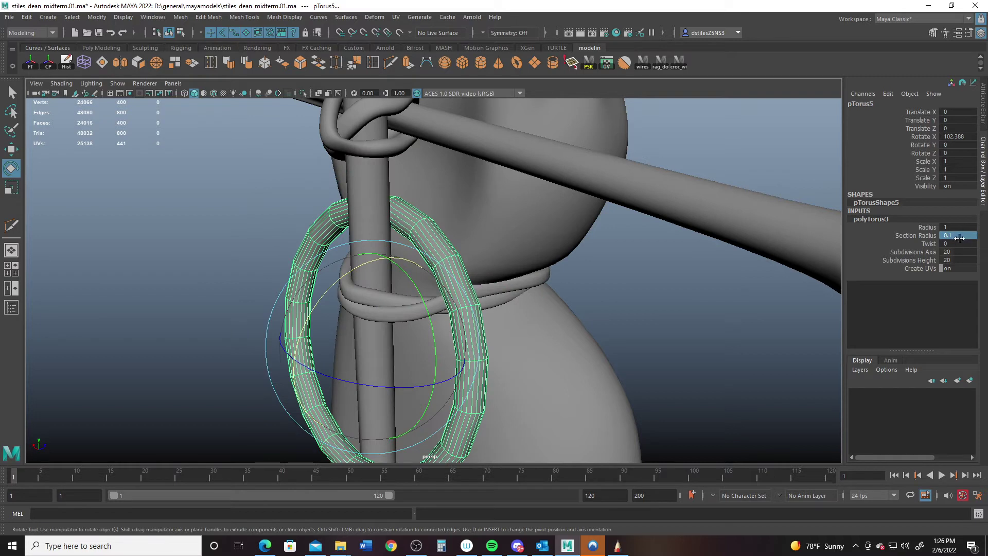
key(Return)
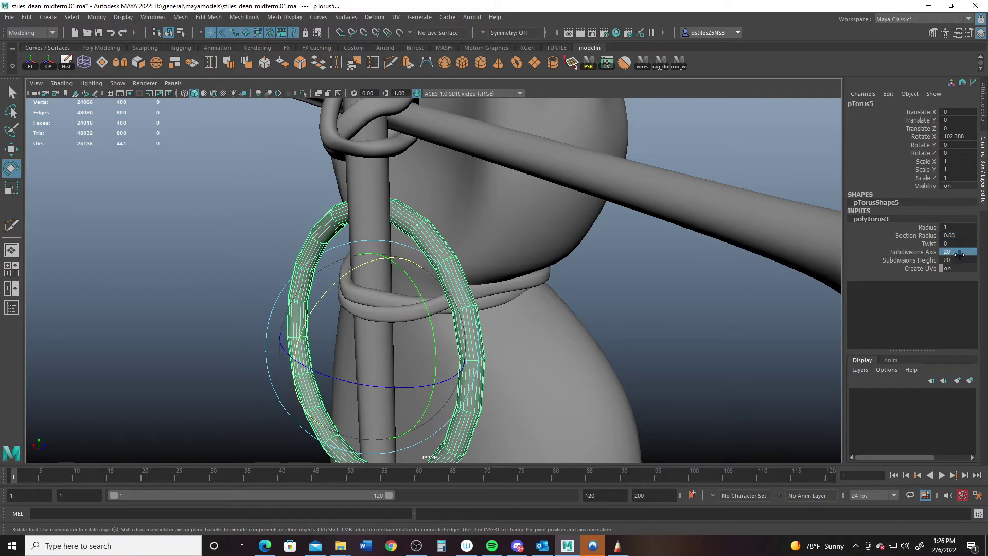
text(8)
key(Return)
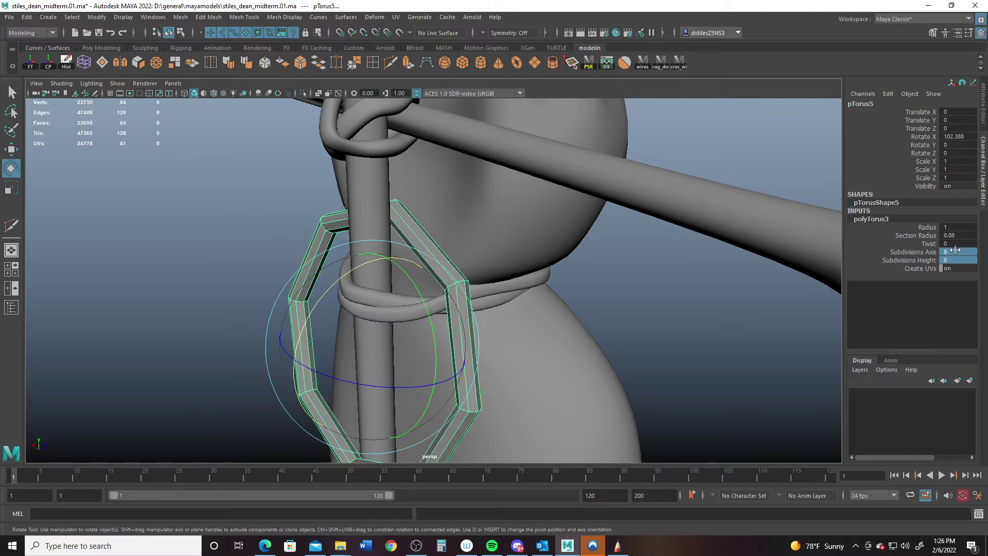
click(931, 230)
middle_drag(525, 349, 519, 346)
Step: Move the torus to where the two waist ropes cross, at about X -0.435, Y 0.515, Z 0.142
key(w)
drag(425, 264, 479, 235)
drag(408, 309, 442, 340)
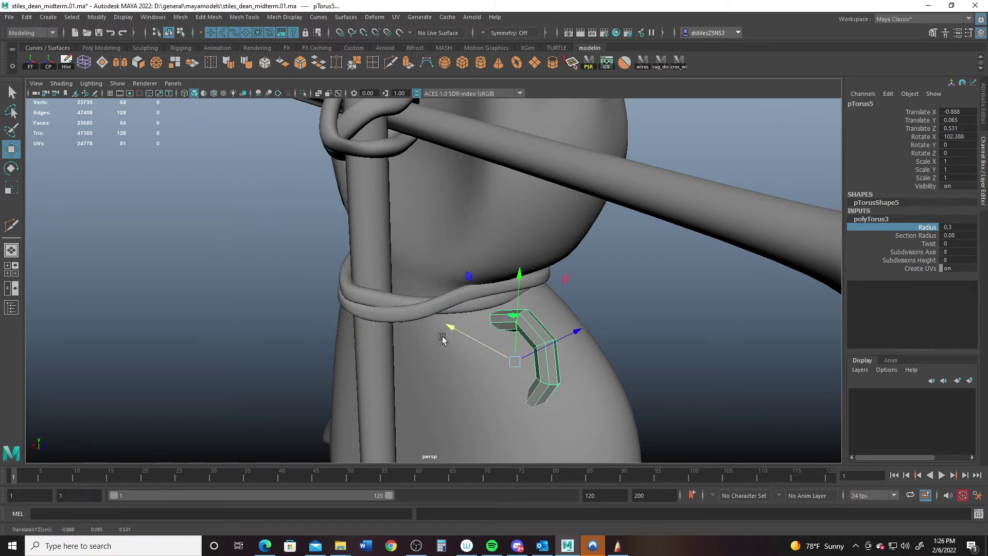
alt+drag(546, 344, 530, 326)
drag(544, 281, 488, 206)
alt+drag(404, 311, 493, 310)
alt+right_drag(437, 295, 582, 288)
drag(600, 266, 461, 265)
alt+drag(514, 298, 496, 316)
alt+middle_drag(489, 288, 472, 315)
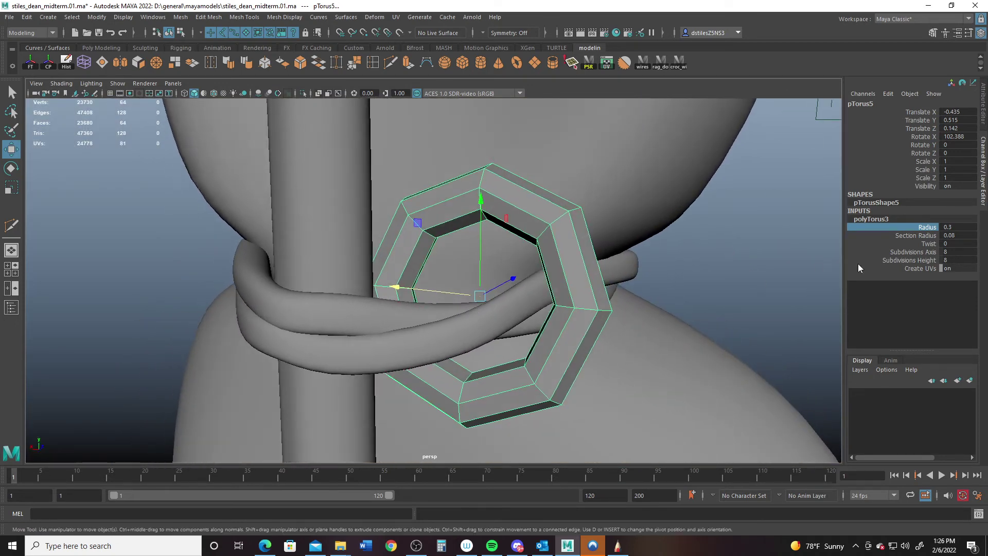
Step: Set the torus's section radius to 0.07 and scale it uniformly to about 0.387
click(965, 234)
text(.07)
key(Return)
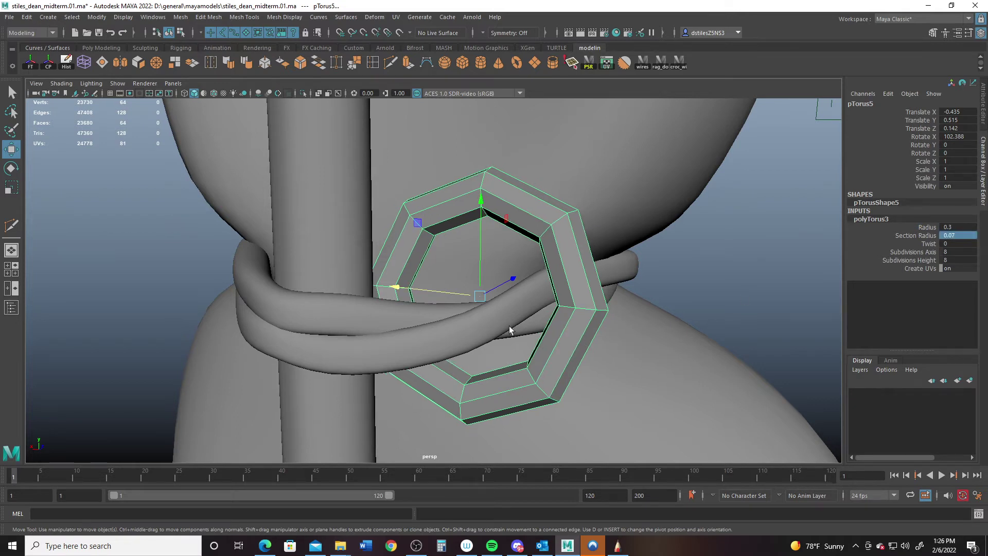
key(r)
drag(479, 296, 426, 269)
key(w)
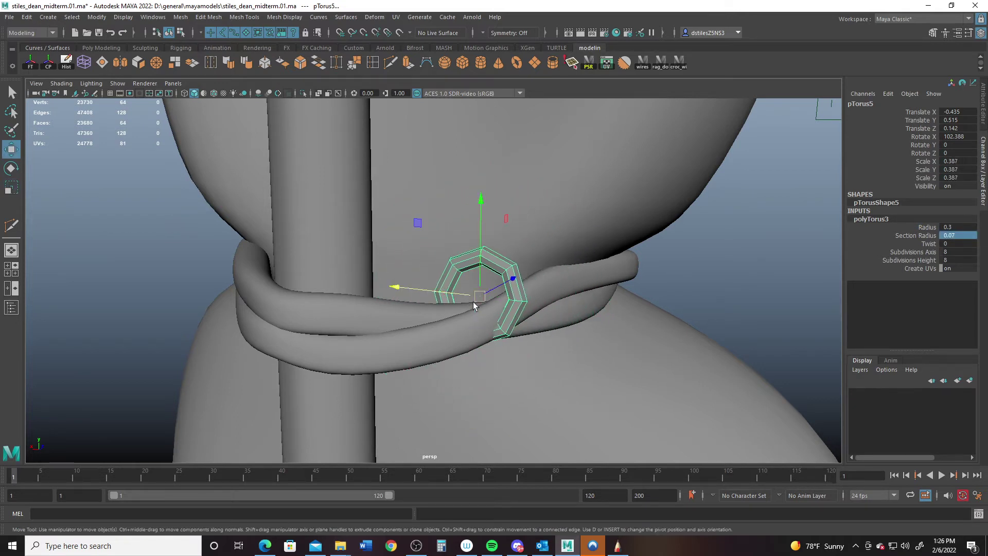
Step: With smooth preview on, lower the small ring to about Y 0.442 and rotate it to about 102.619, -10.895, -2.423 degrees around the ropes
key(3)
drag(481, 198, 480, 221)
alt+drag(483, 257, 355, 328)
key(r)
key(e)
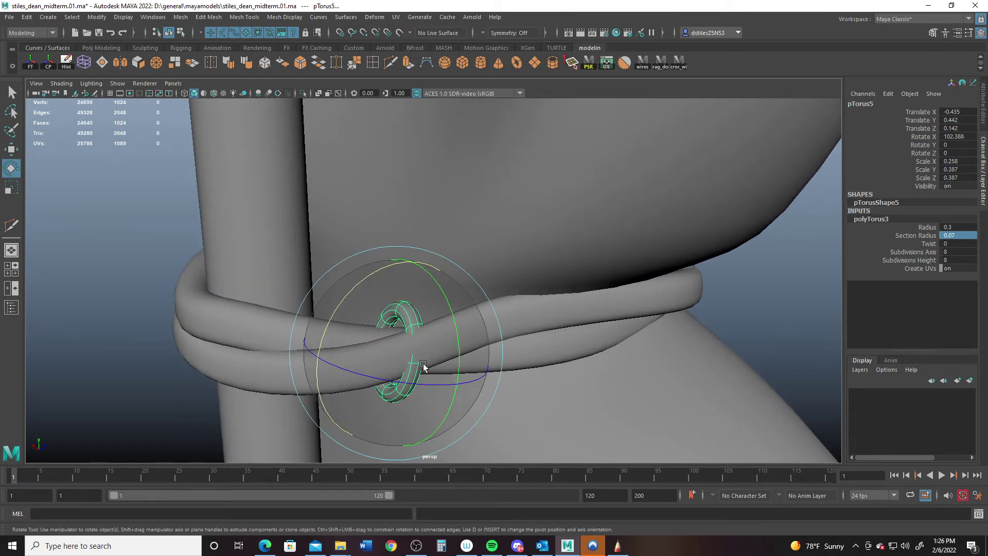
drag(415, 362, 494, 372)
key(w)
key(r)
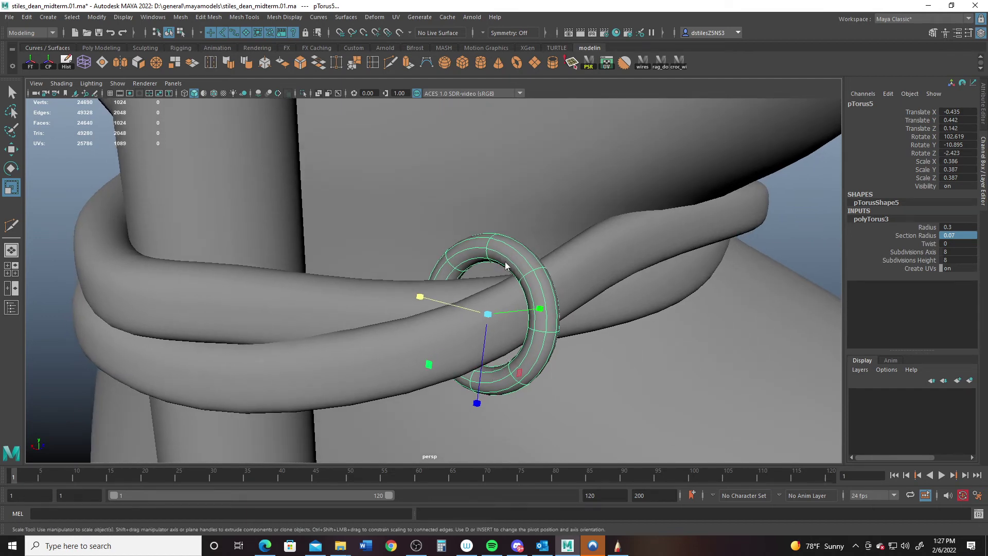
Step: Lower an upper edge of the ring to flatten its top closer to the waist ropes
right_drag(506, 266, 501, 232)
click(497, 239)
key(w)
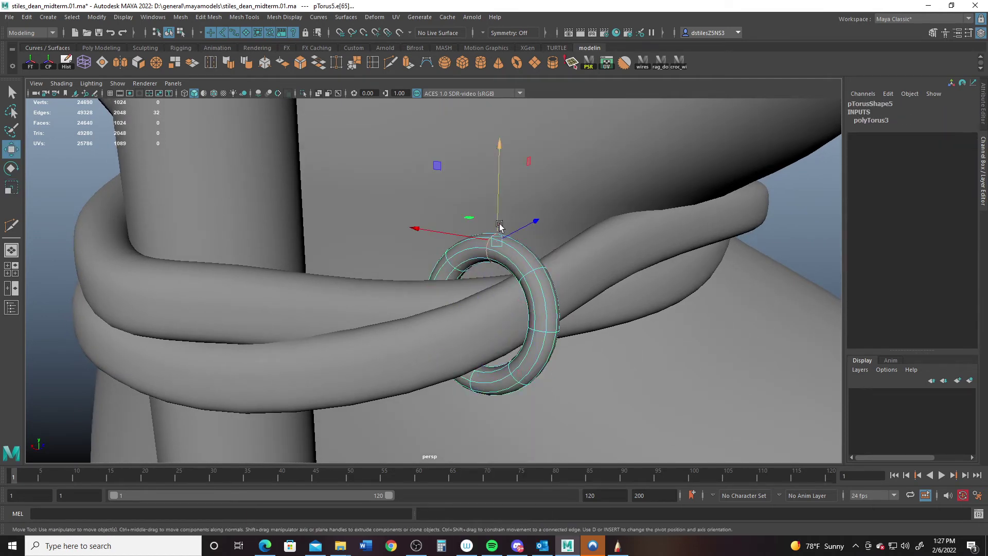
drag(499, 225, 499, 256)
alt+drag(444, 268, 477, 276)
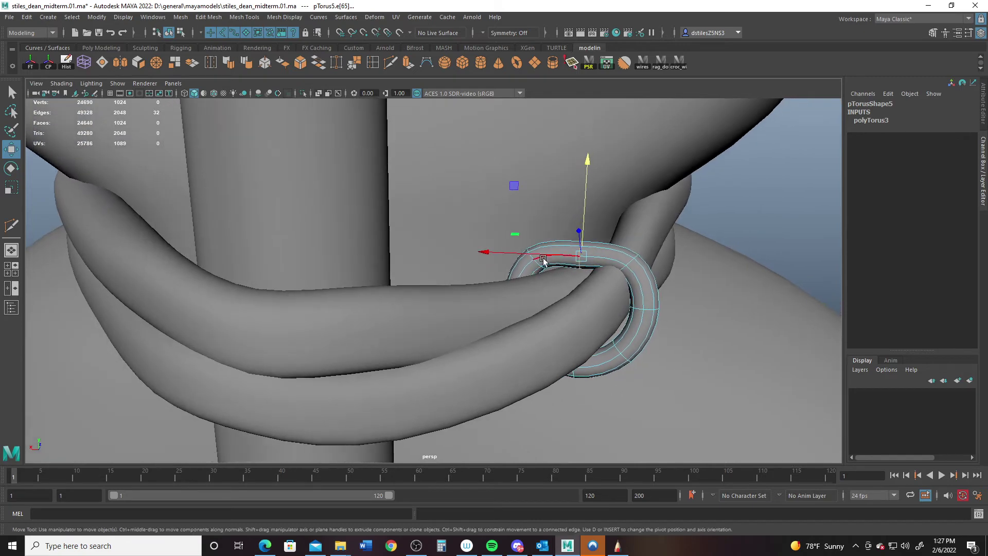
alt+drag(563, 288, 518, 278)
right_drag(517, 260, 589, 188)
alt+drag(548, 234, 530, 249)
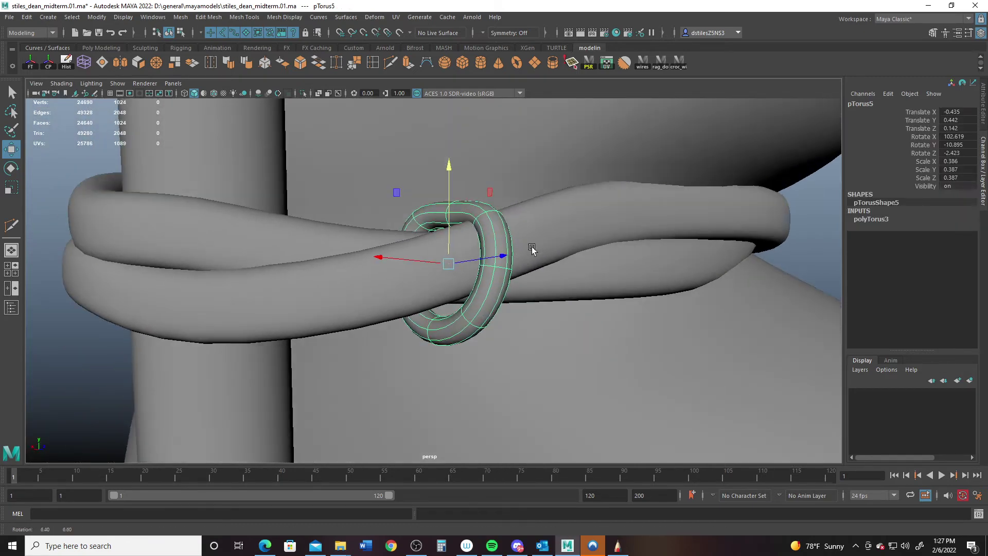
Step: Duplicate the ring and tilt the copy to about 72.684 degrees about X
key(ctrl+d)
key(e)
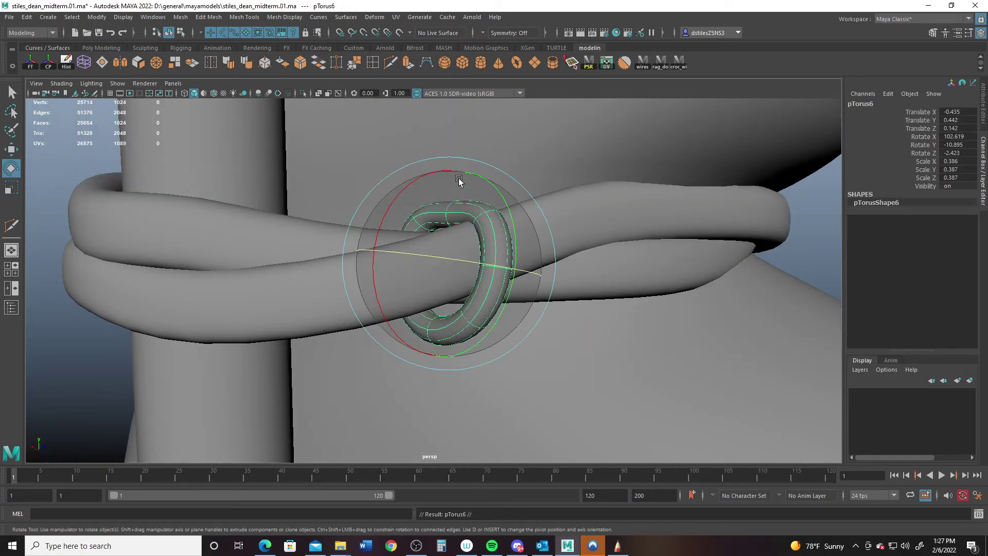
drag(459, 176, 595, 379)
key(q)
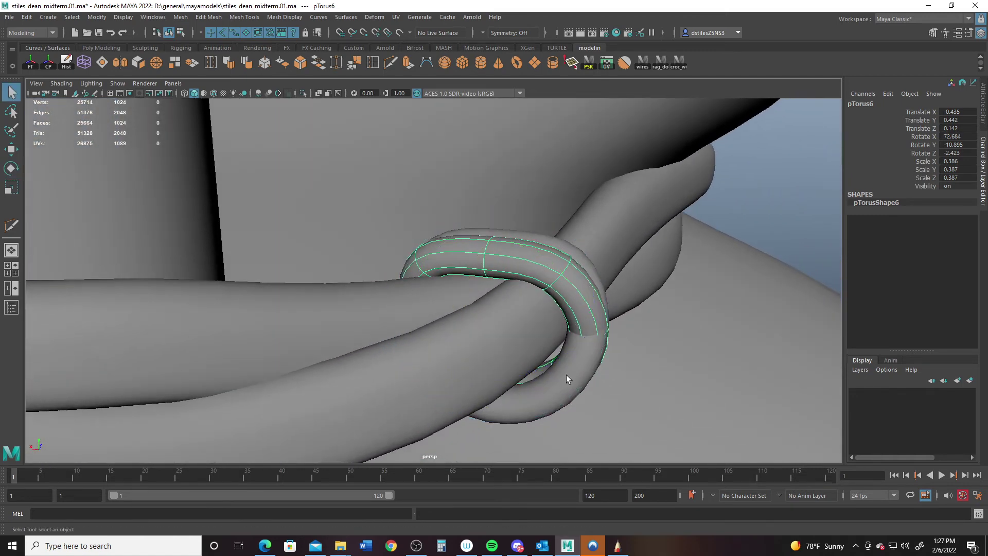
Step: Nudge an edge on the lower part of the original ring upward, closer to the ropes
click(566, 375)
right_click(576, 377)
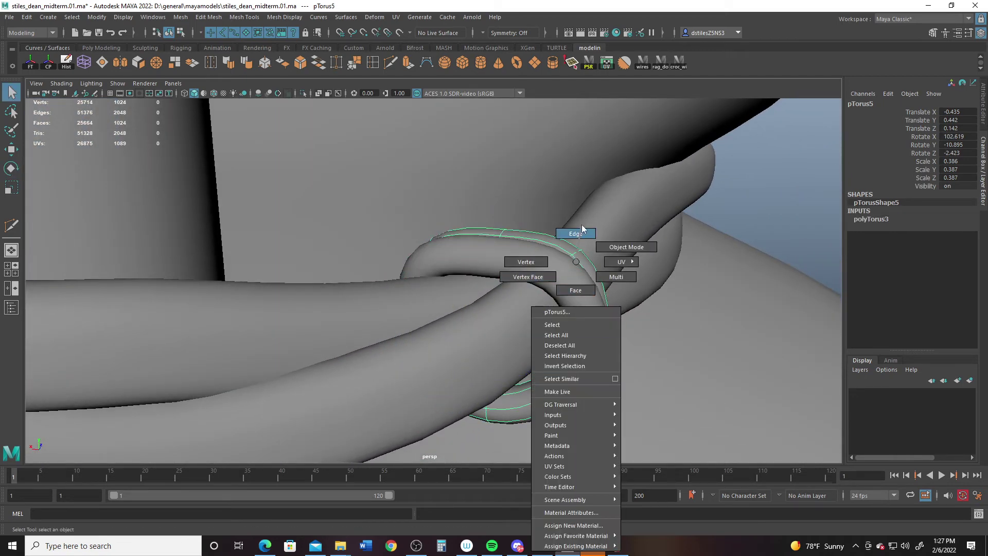
click(581, 232)
key(w)
drag(563, 395, 558, 385)
alt+drag(533, 334, 434, 299)
Step: Clone the tilted ring and offset the copy along the ropes to about Z 0.059
right_drag(442, 300, 507, 244)
click(431, 321)
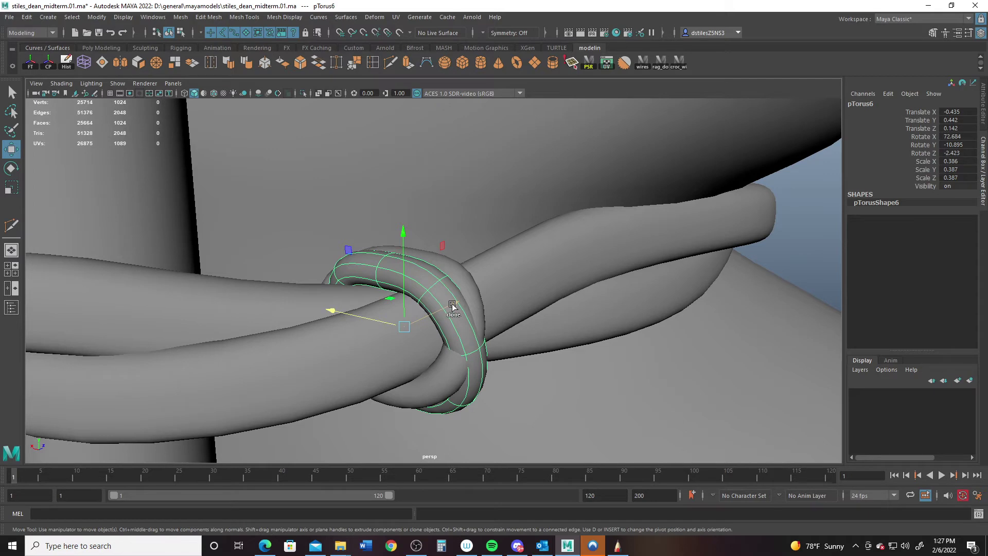
mouse_move(452, 305)
shift+mouse_down()
mouse_move(418, 320)
mouse_move(433, 344)
shift+mouse_up()
click(439, 340)
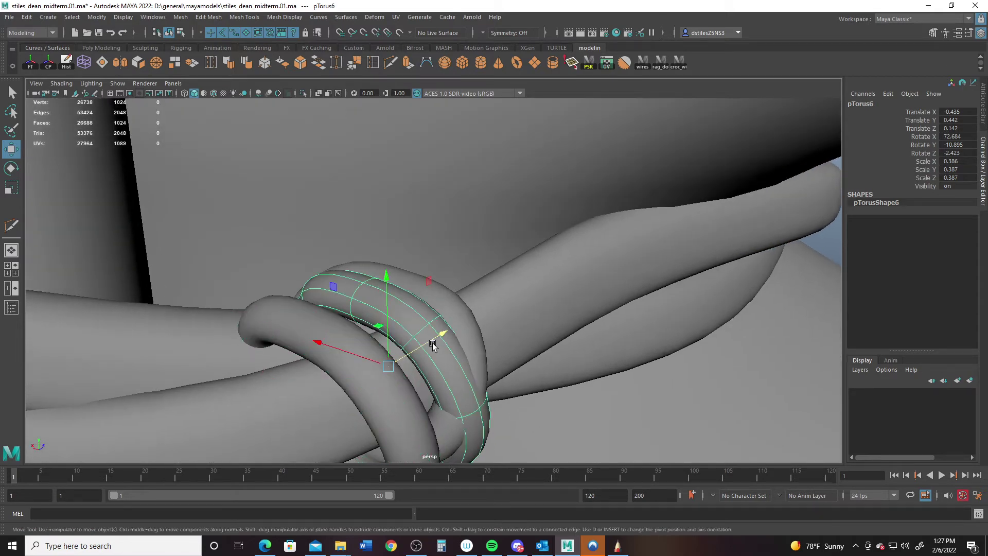
alt+middle_drag(433, 342, 382, 288)
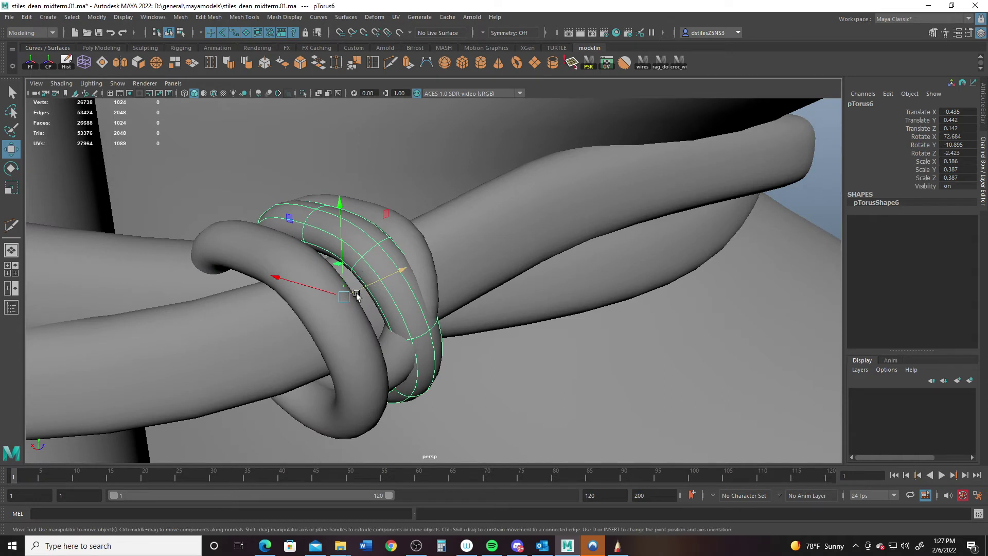
Step: Reshape the second ring by pulling an edge on its outer side away from the ropes
right_drag(394, 326, 367, 297)
middle_drag(366, 295, 362, 293)
alt+drag(362, 292, 376, 291)
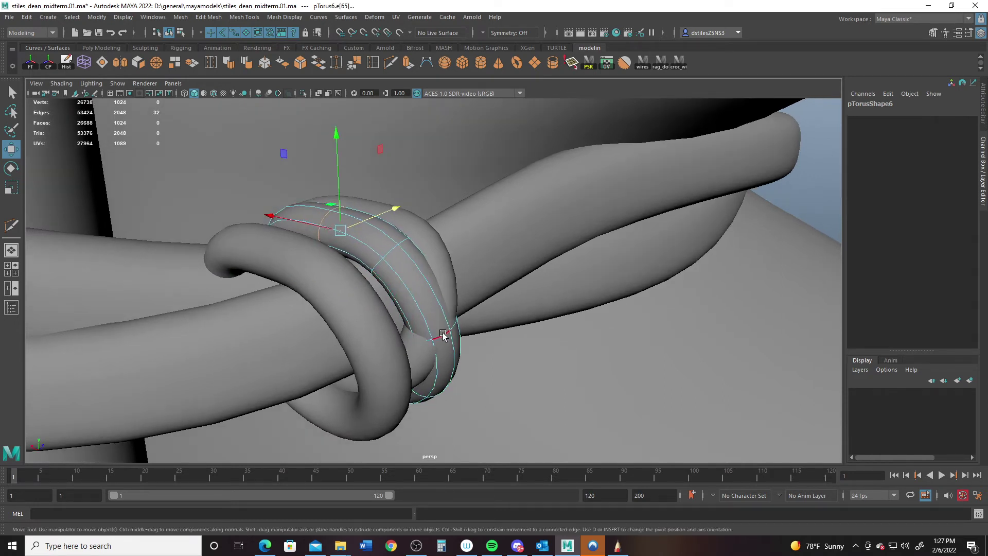
drag(407, 322, 444, 328)
alt+drag(420, 289, 341, 323)
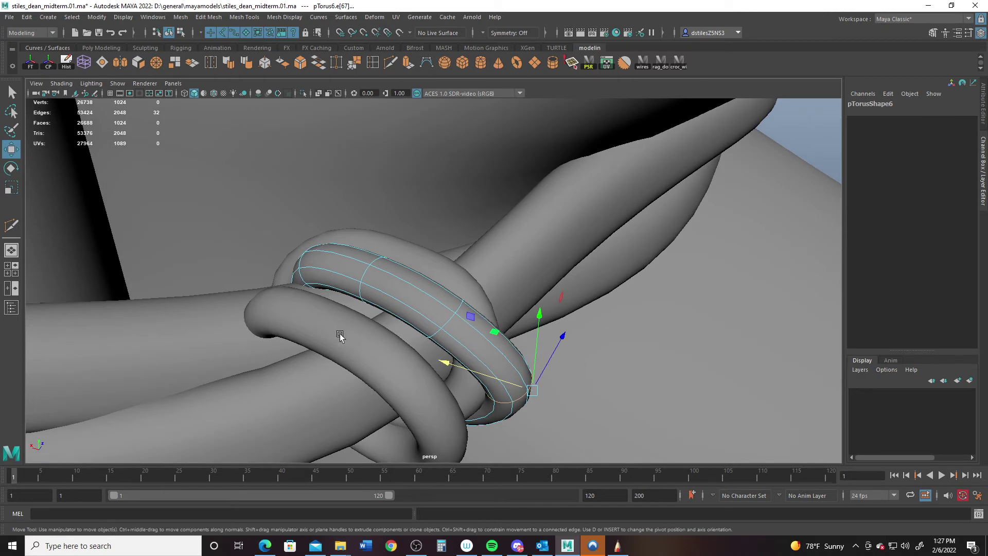
Step: Rotate the third ring to about 54.311, -59.934, 26.071 degrees and move it over the knot at about X -0.439, Y 0.462, Z 0.117
right_drag(340, 334, 419, 197)
click(343, 334)
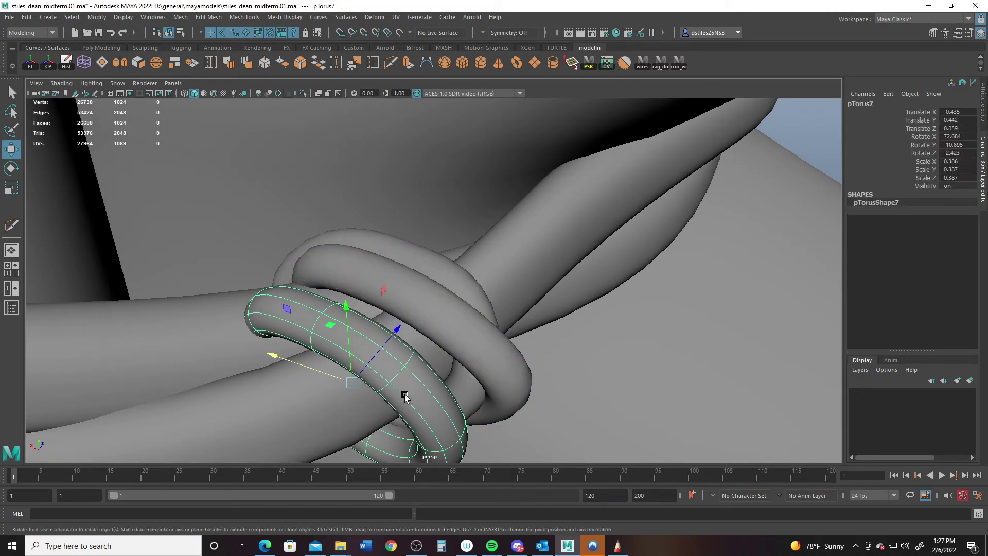
key(e)
drag(419, 423, 326, 447)
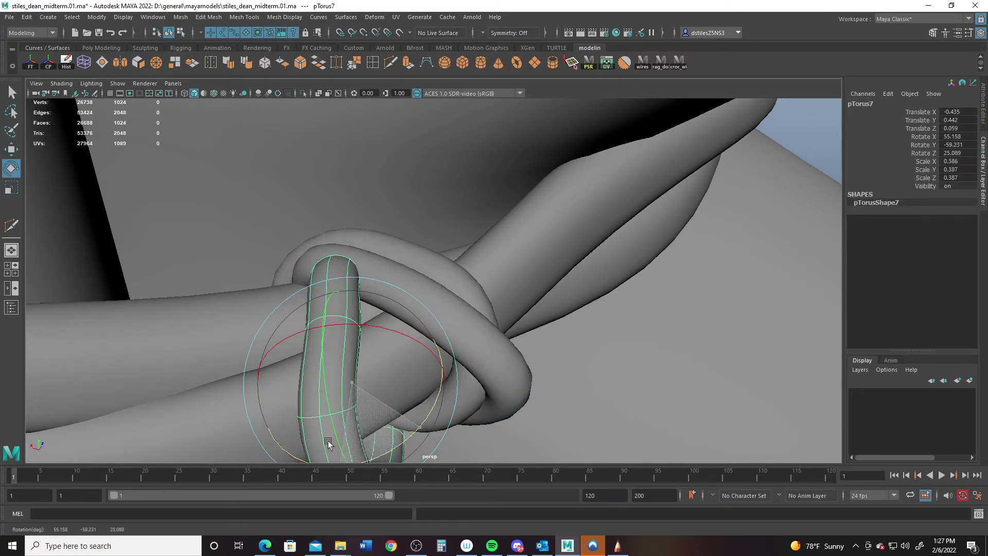
key(w)
alt+drag(387, 364, 267, 276)
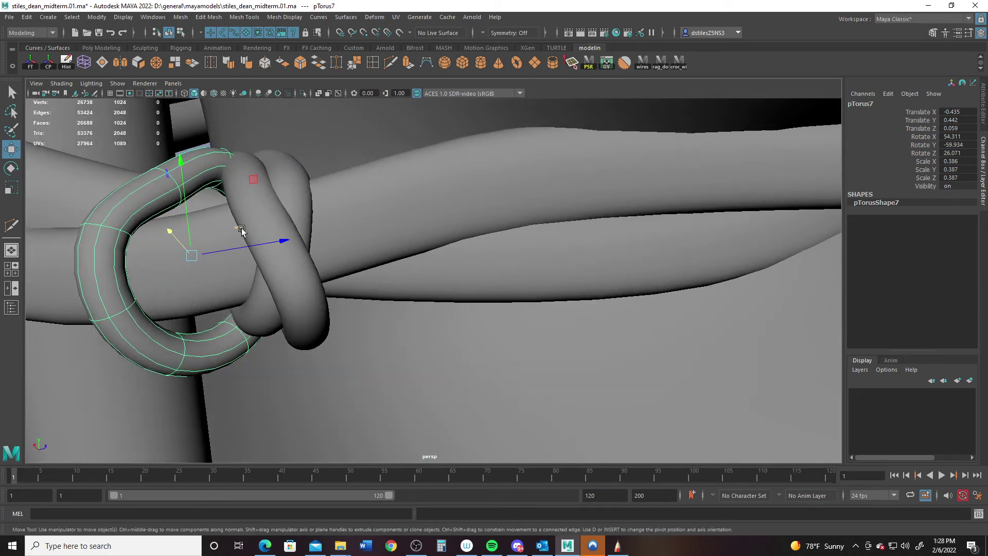
drag(191, 261, 302, 260)
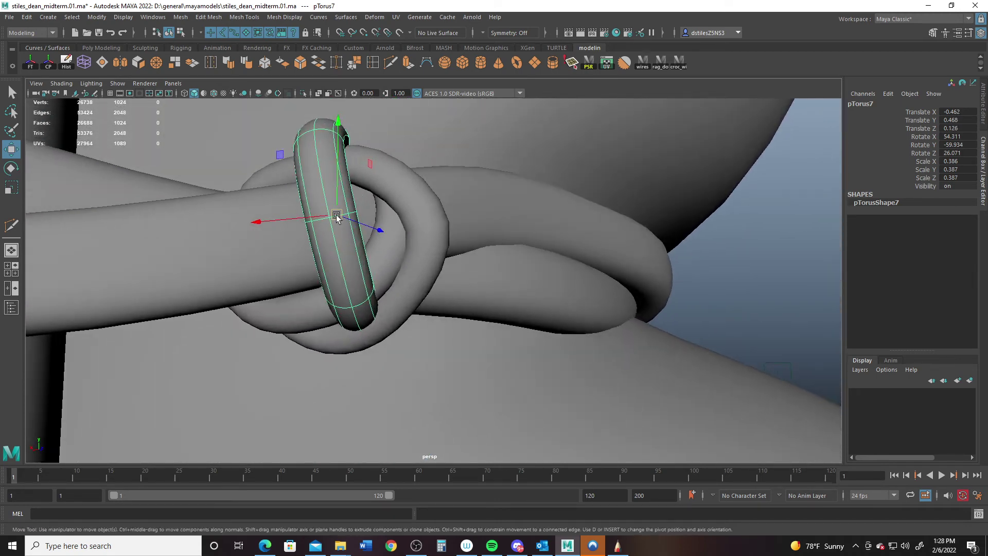
drag(335, 218, 272, 283)
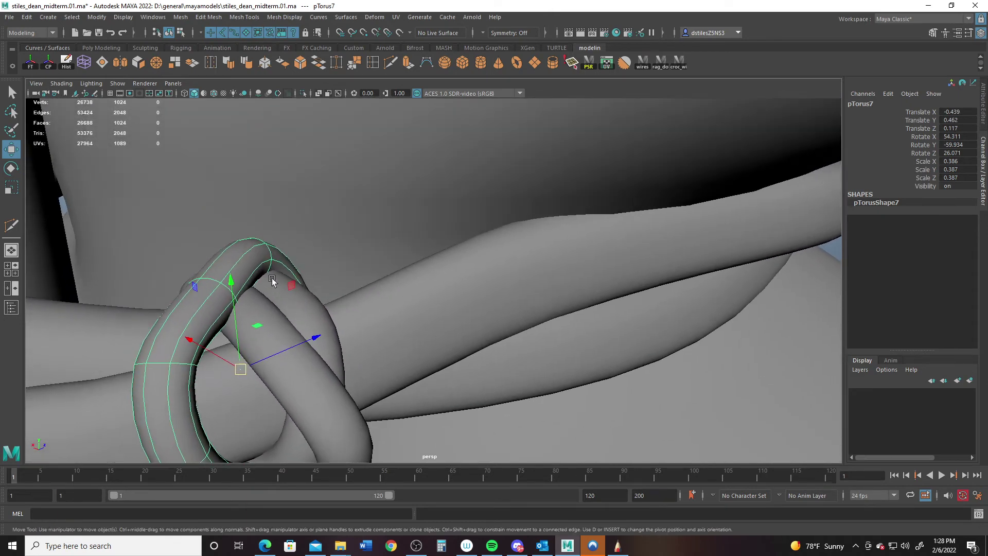
Step: Shift an edge on the upper curve of the third ring to adjust how it wraps the knot
right_click(258, 257)
right_drag(259, 257, 258, 228)
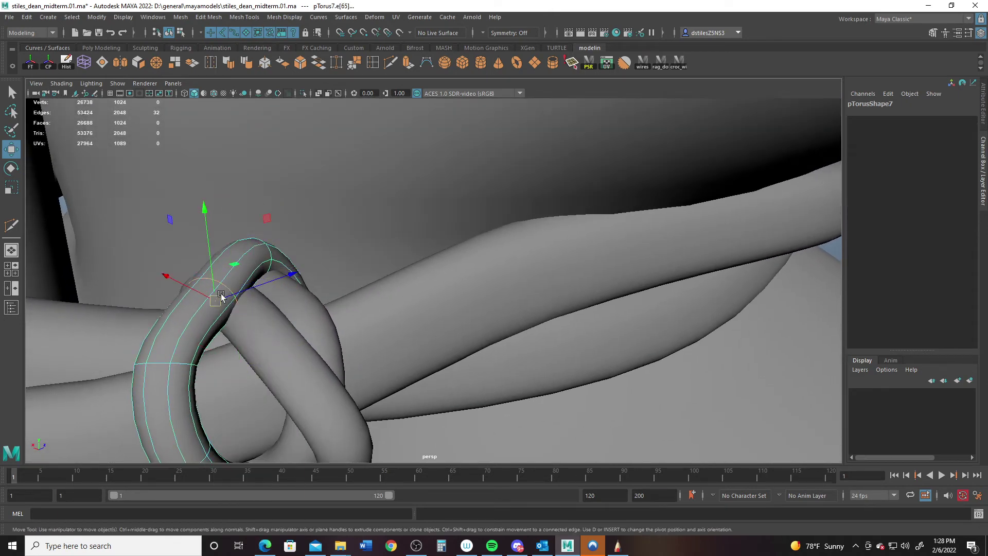
drag(222, 296, 126, 292)
Step: Select the faces around the third ring's lower bend and move them downward
right_drag(112, 322, 112, 332)
click(113, 333)
shift+double_click(101, 340)
drag(95, 325, 208, 338)
shift+click(153, 323)
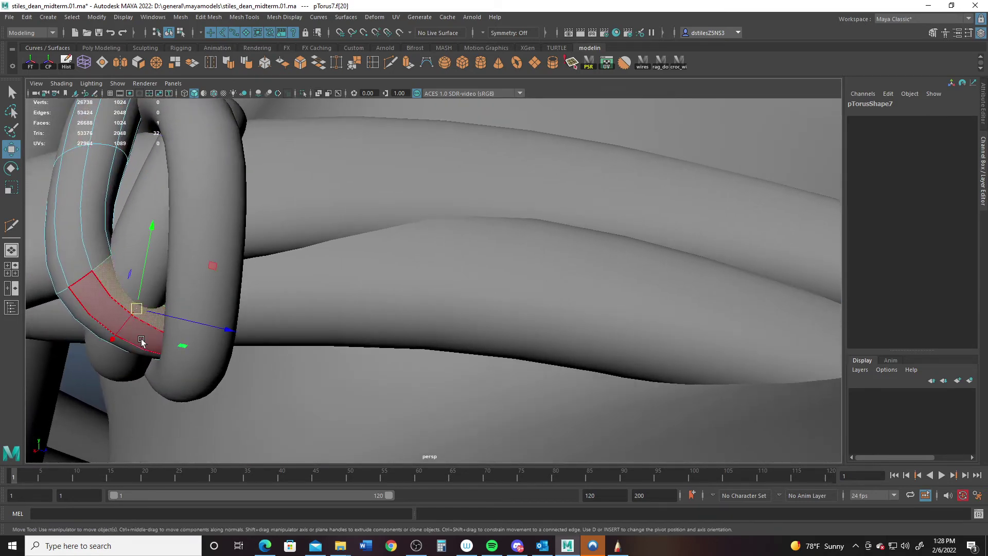
mouse_move(123, 331)
mouse_down()
mouse_move(154, 434)
mouse_move(146, 418)
mouse_move(133, 426)
mouse_move(134, 322)
mouse_move(112, 358)
mouse_move(122, 347)
mouse_up()
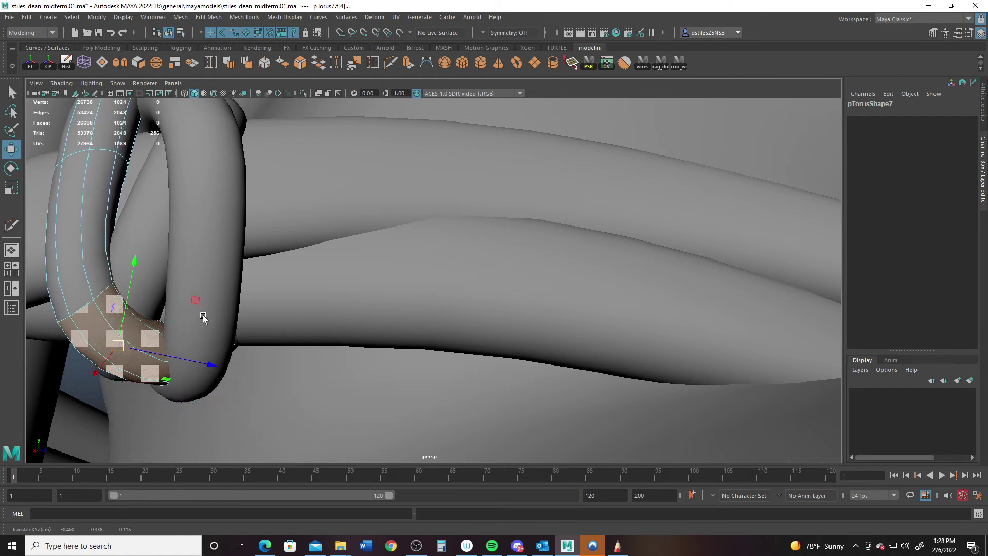
Step: Pull the edges on the second ring's lower curve outward, away from the ropes
click(222, 299)
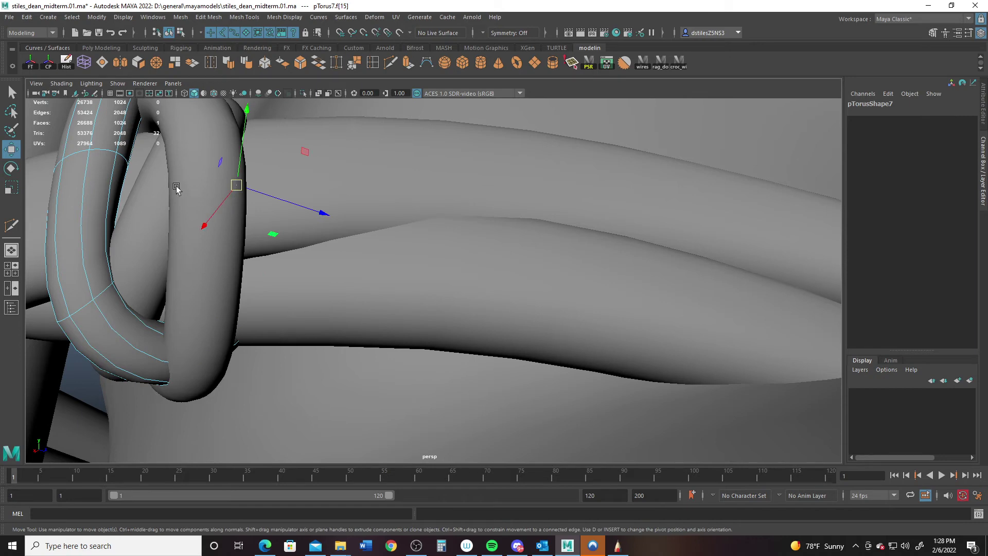
click(213, 253)
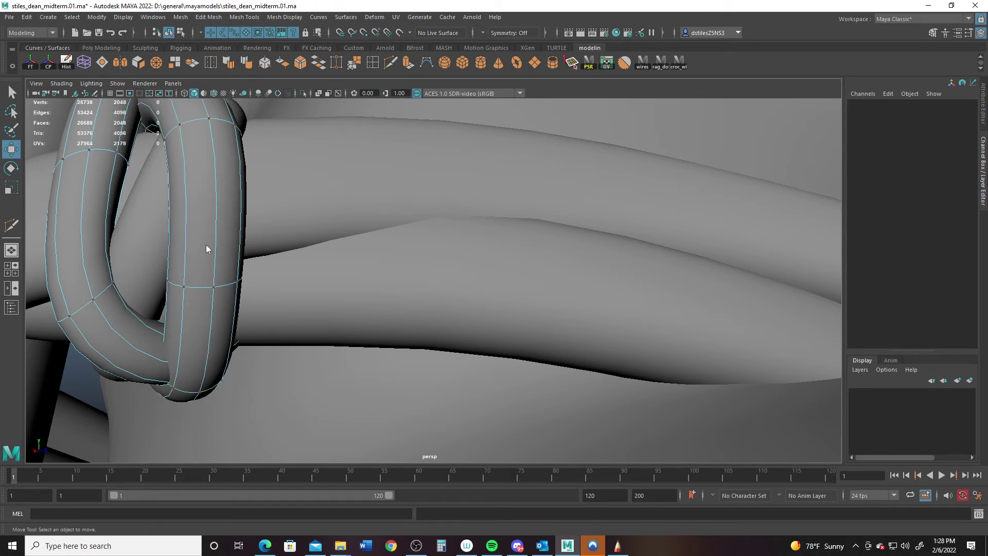
click(206, 249)
click(199, 279)
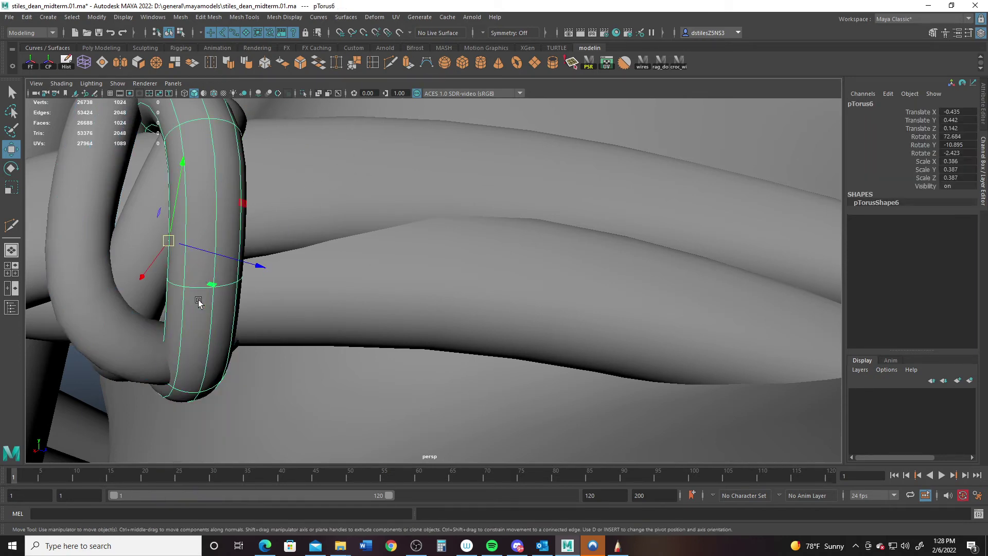
alt+drag(190, 325, 264, 270)
right_drag(305, 246, 304, 154)
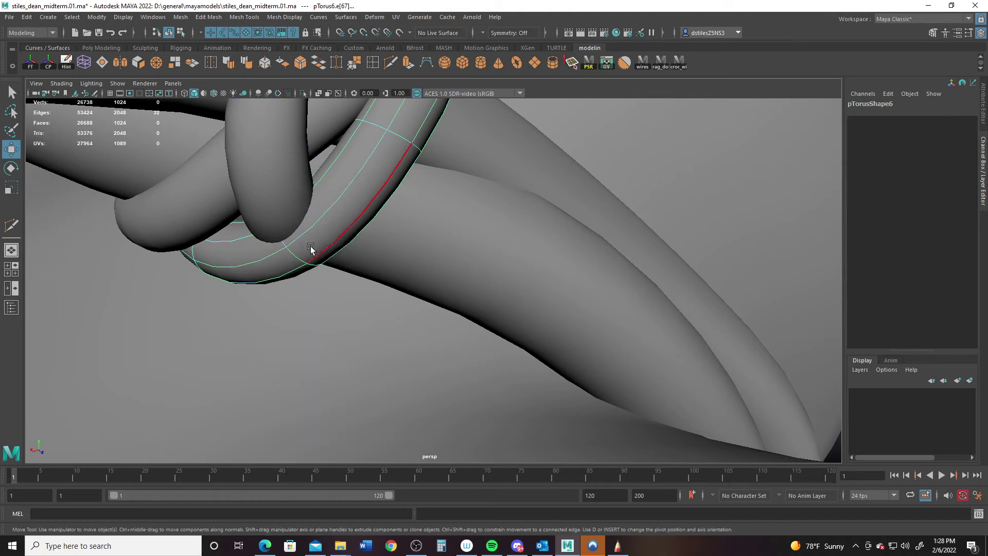
drag(313, 187, 335, 224)
alt+drag(388, 241, 237, 231)
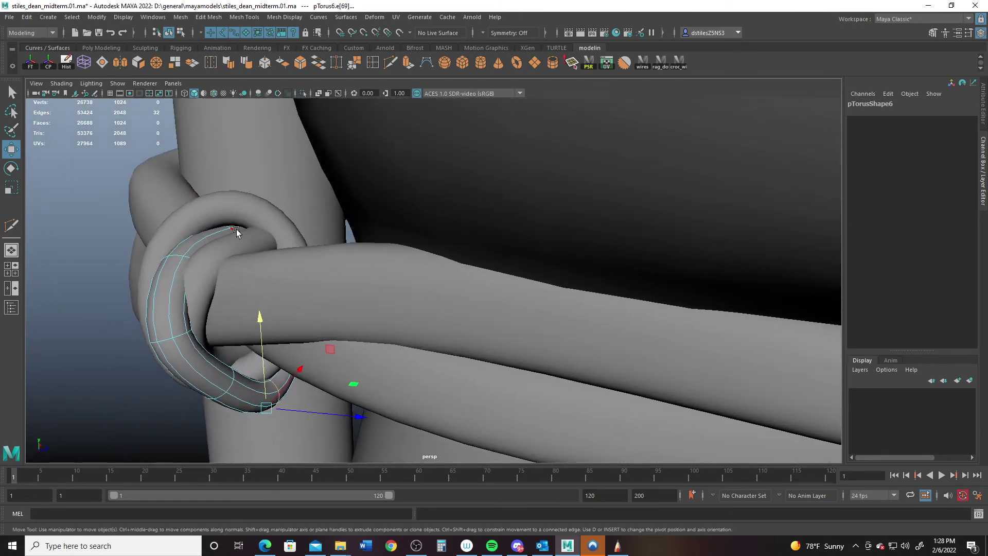
Step: Shift the edge loop on the first ring's upper curve slightly up and outward from the rope
click(206, 311)
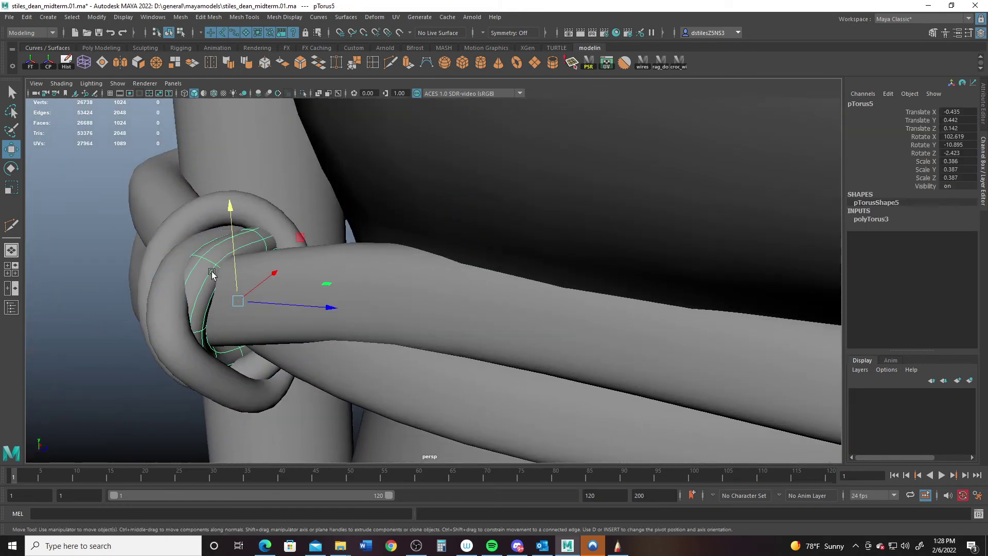
right_drag(211, 273, 202, 202)
click(203, 258)
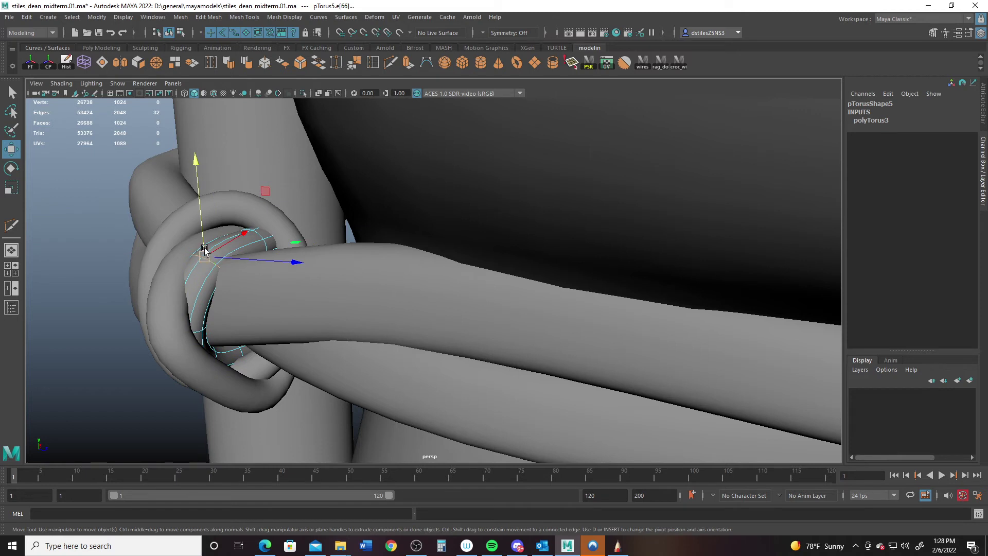
drag(205, 250, 200, 241)
key(F8)
click(206, 266)
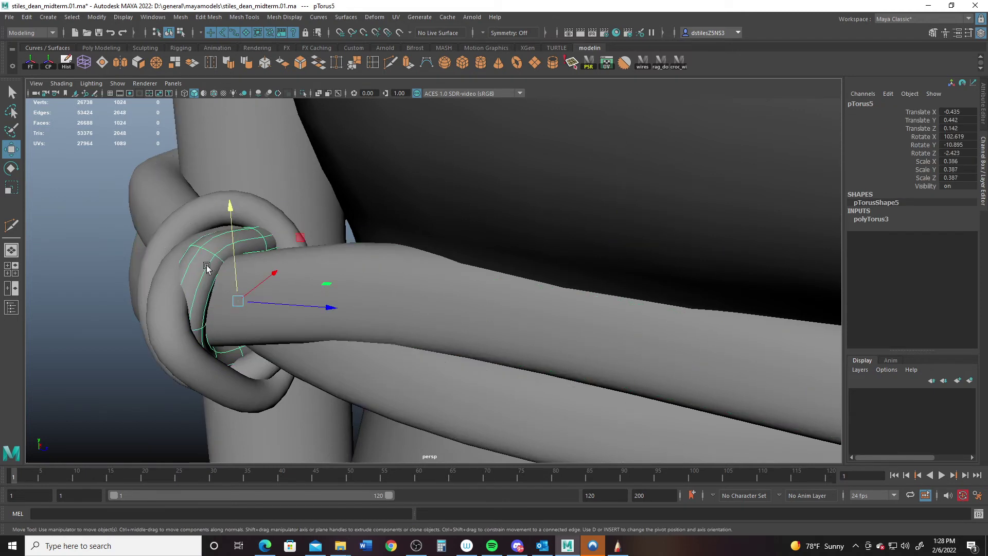
Step: Rotate the first ring's upper edge loop slightly to adjust how the ring bends around the rope
right_drag(202, 263, 192, 193)
key(e)
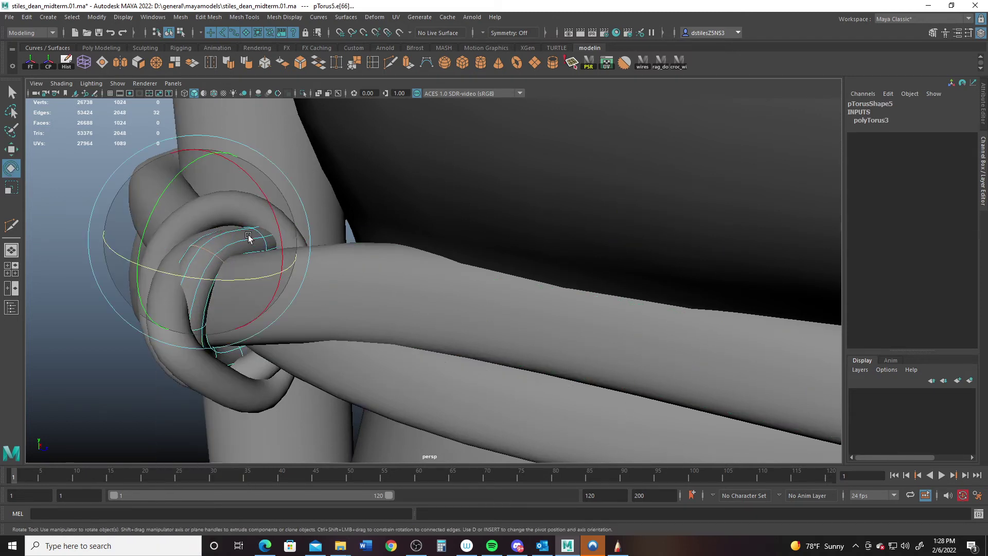
drag(259, 194, 256, 190)
key(w)
drag(206, 250, 246, 343)
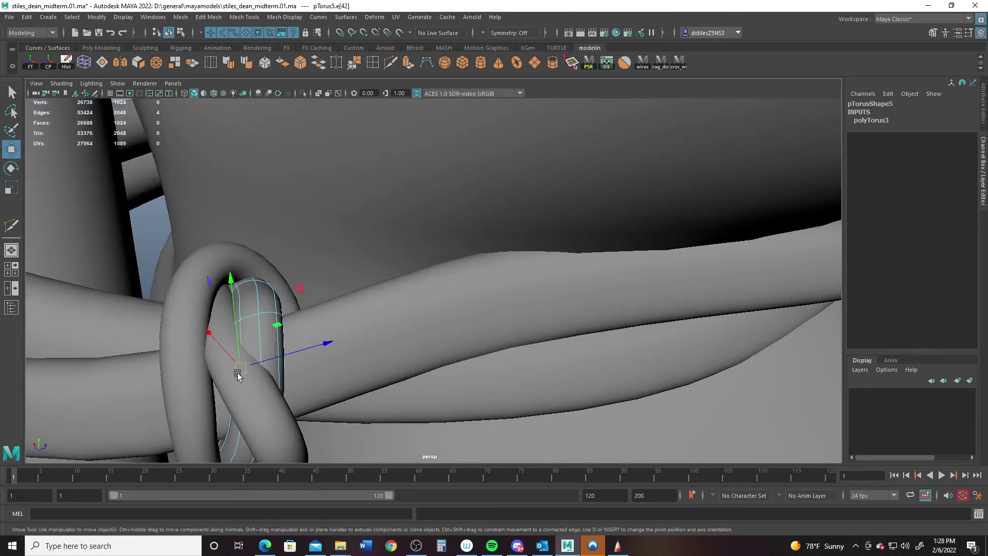
right_drag(254, 319, 327, 213)
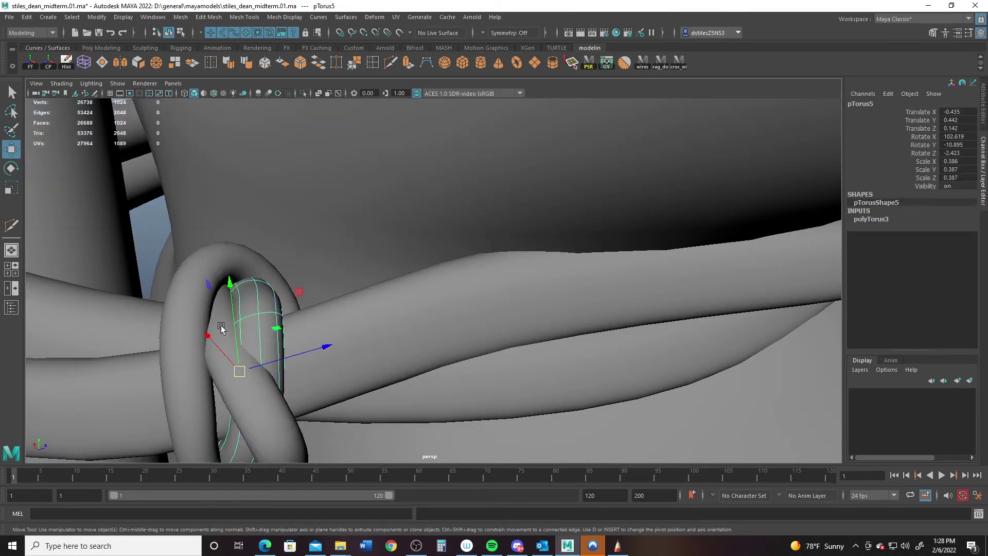
Step: Pull the edge loop on the second ring's upper curve outward, toward the third ring and away from the ropes
click(221, 326)
mouse_move(239, 342)
alt+mouse_down()
mouse_move(241, 320)
mouse_move(228, 325)
alt+mouse_up()
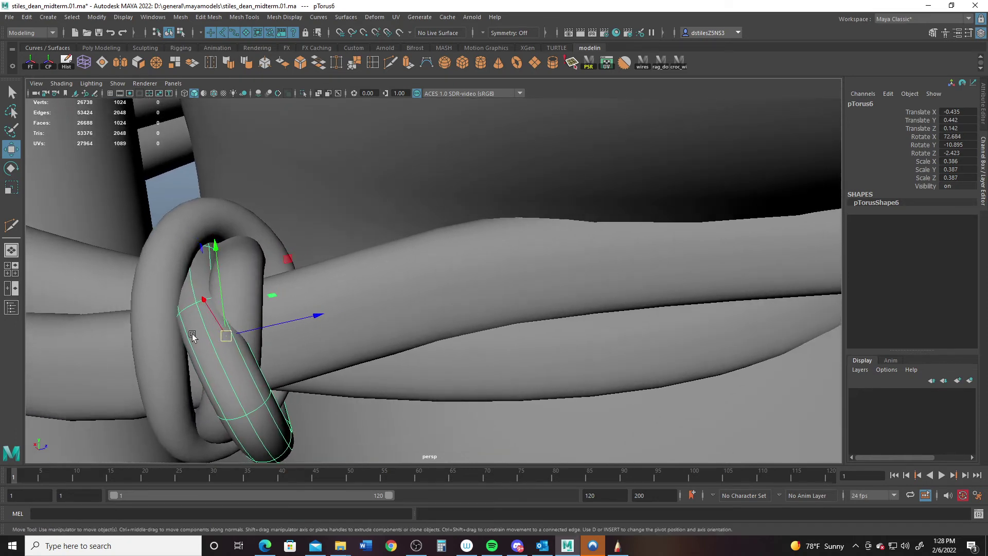
right_drag(191, 328, 189, 226)
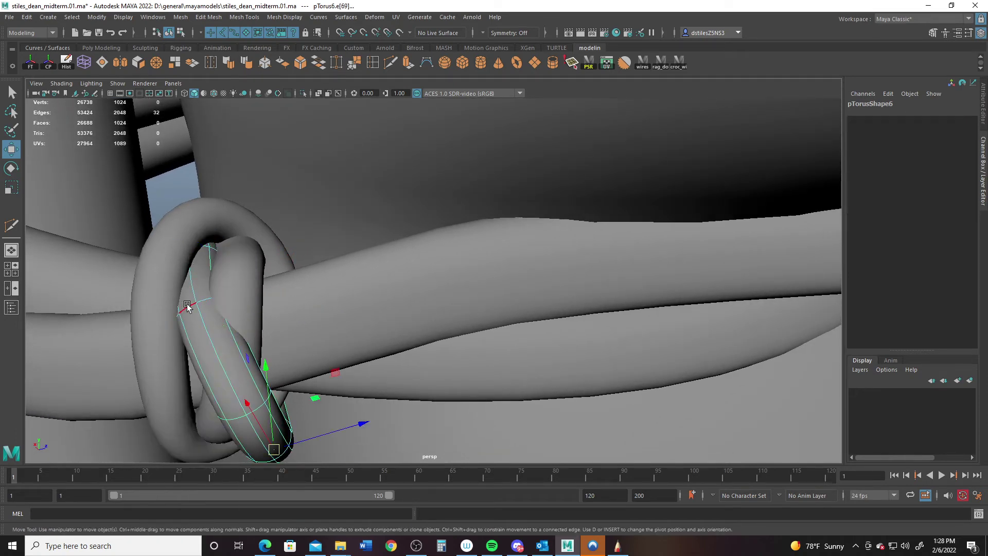
alt+drag(191, 311, 197, 345)
drag(169, 286, 167, 310)
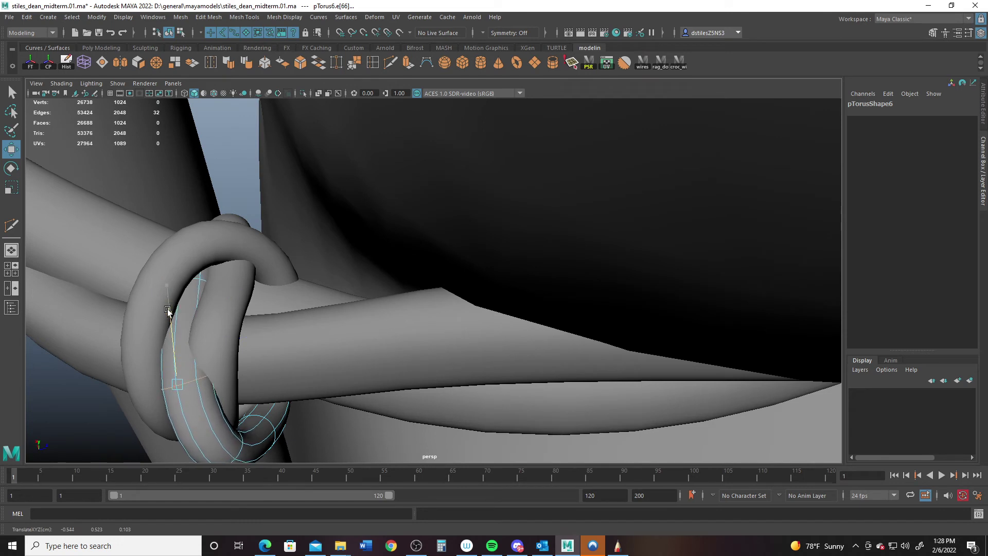
drag(192, 373, 144, 364)
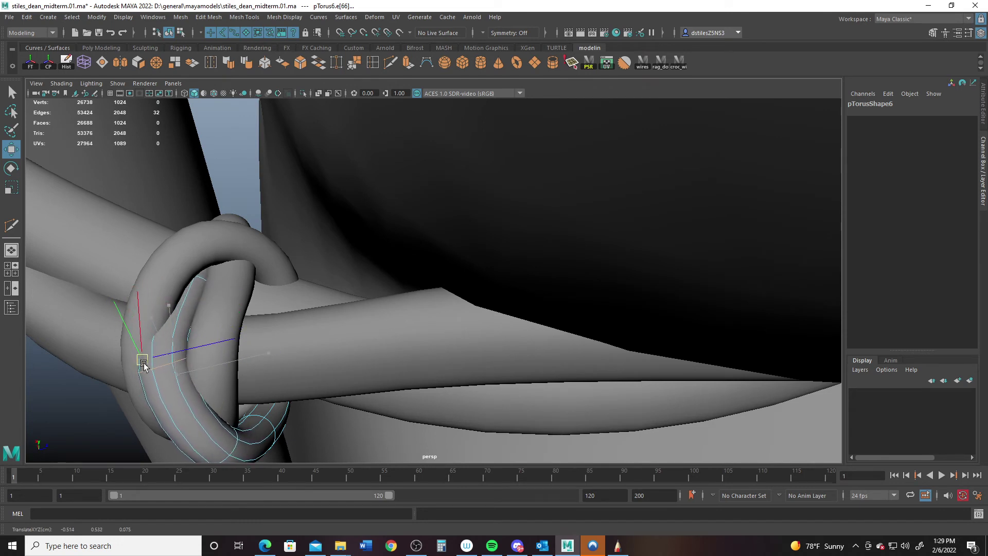
Step: Examine how the three rings wrap the ropes, close up and from around the waist
click(179, 246)
alt+drag(166, 270, 143, 219)
click(157, 196)
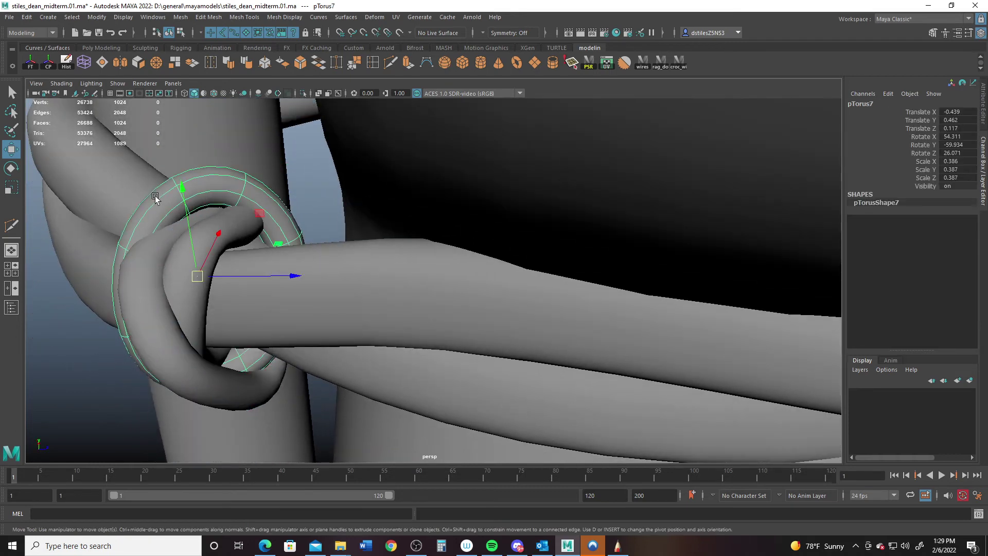
right_click(159, 198)
right_drag(124, 193, 157, 170)
alt+drag(128, 215, 122, 293)
alt+right_drag(322, 366, 151, 268)
alt+drag(325, 323, 348, 315)
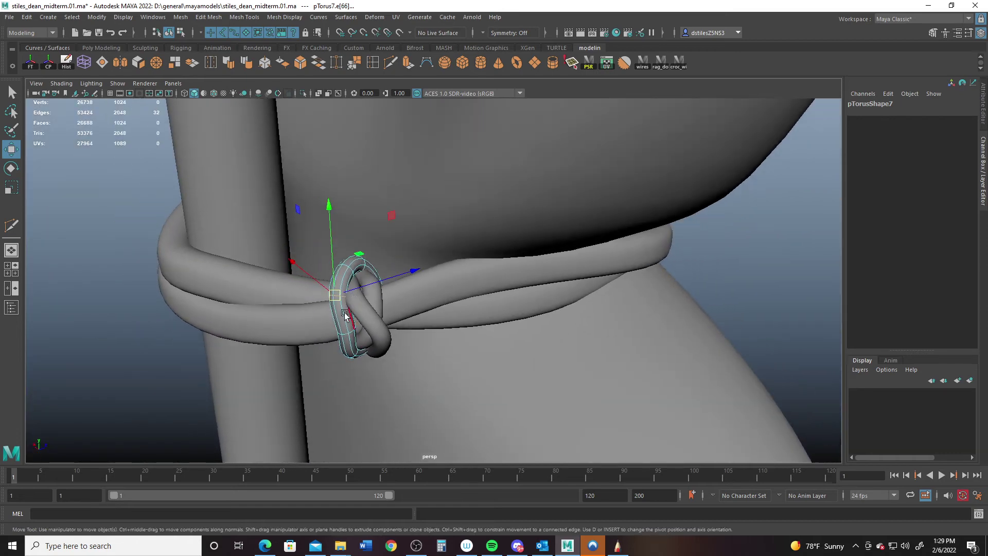
right_drag(343, 264, 446, 187)
click(715, 235)
alt+right_drag(715, 235, 209, 181)
alt+drag(480, 266, 391, 241)
alt+right_drag(391, 241, 471, 256)
alt+drag(472, 256, 267, 284)
alt+right_drag(268, 283, 484, 294)
alt+drag(483, 295, 256, 317)
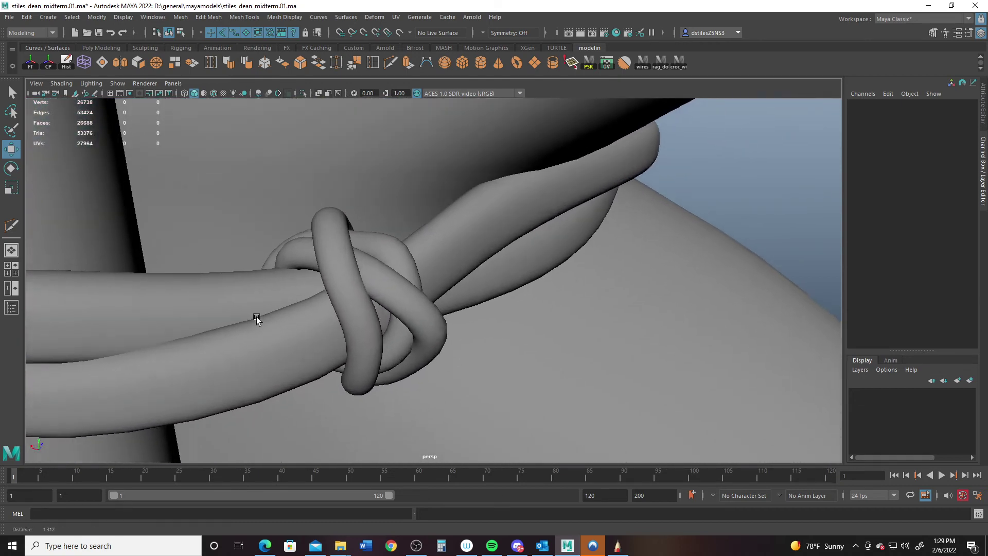
Step: Widen the third ring along its axis and scale the second ring to about 0.567 in Y
click(342, 299)
key(r)
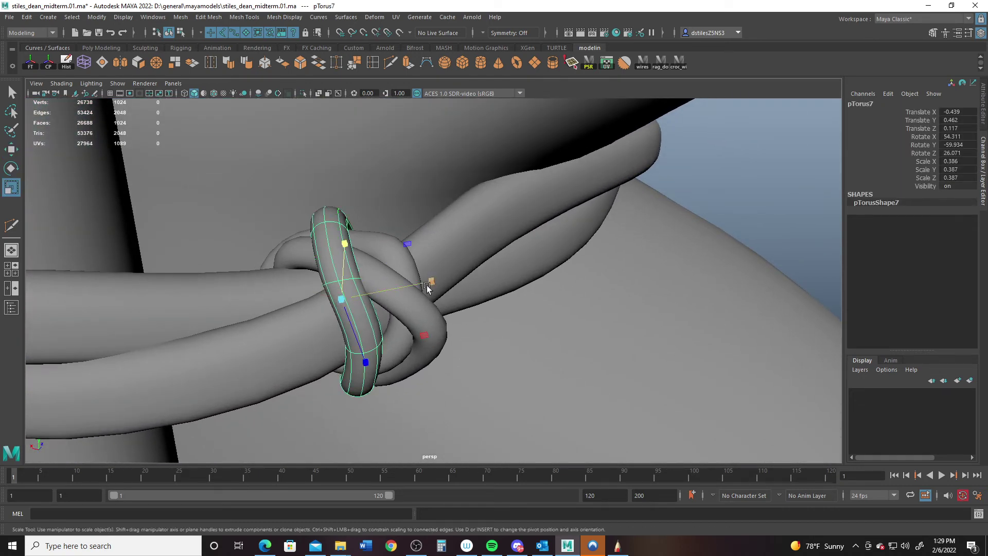
drag(426, 286, 386, 247)
click(408, 314)
drag(421, 237, 421, 237)
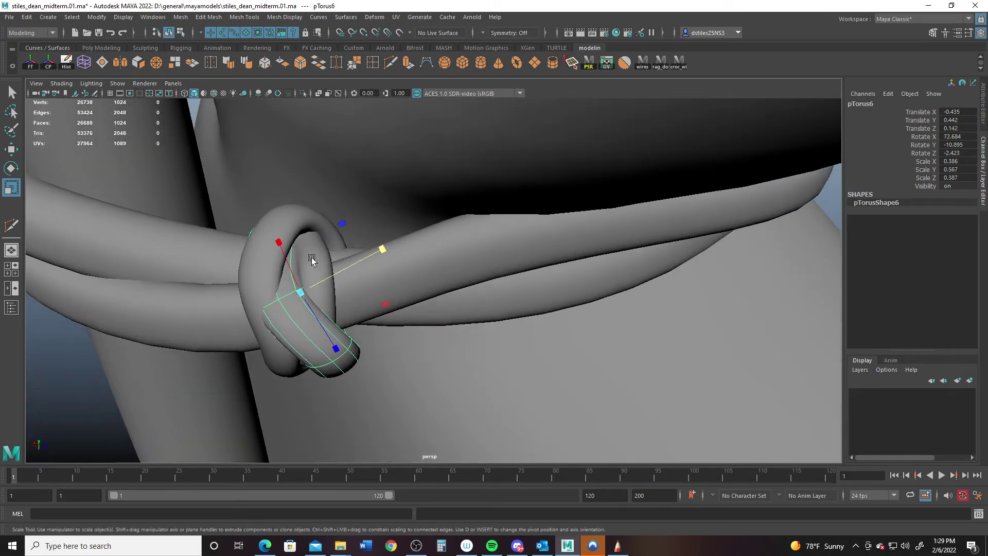
Step: Scale the first ring to about 0.564 in Y and move it to about X -0.439, Y 0.444, Z 0.152
click(313, 259)
drag(388, 286, 393, 284)
key(w)
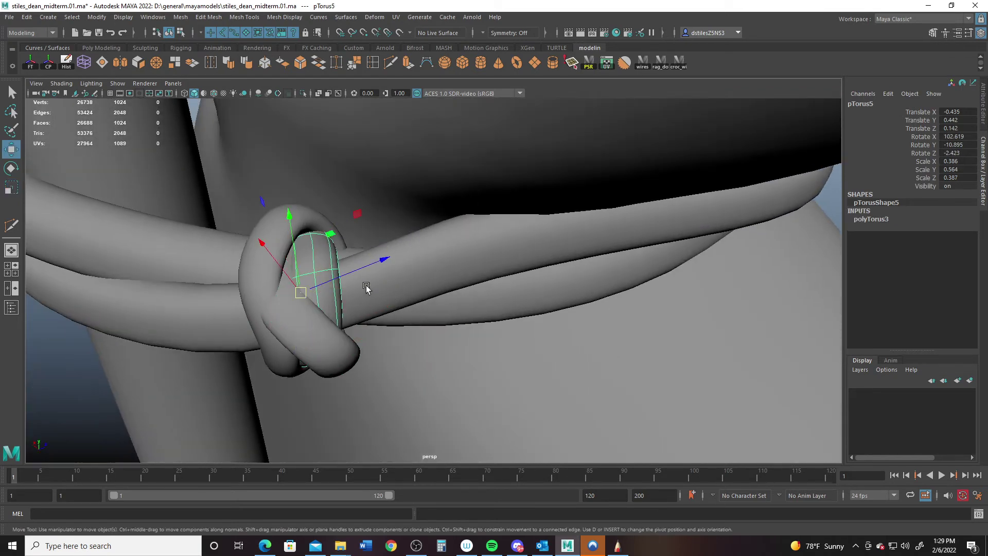
drag(325, 279, 310, 287)
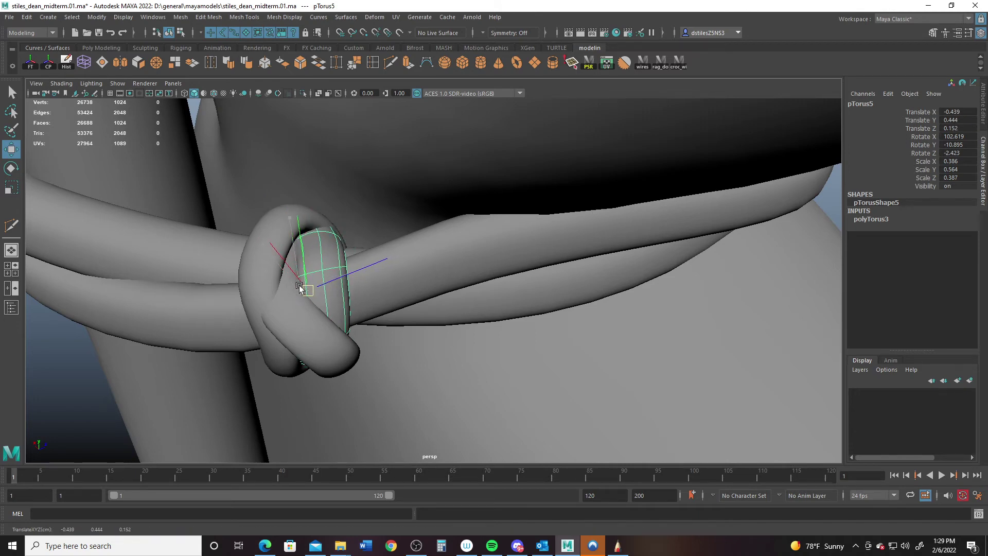
Step: Select the faces around the third ring's upper bend near the body and move them to reshape the curve
click(272, 227)
alt+drag(272, 227, 351, 272)
key(F11)
click(323, 286)
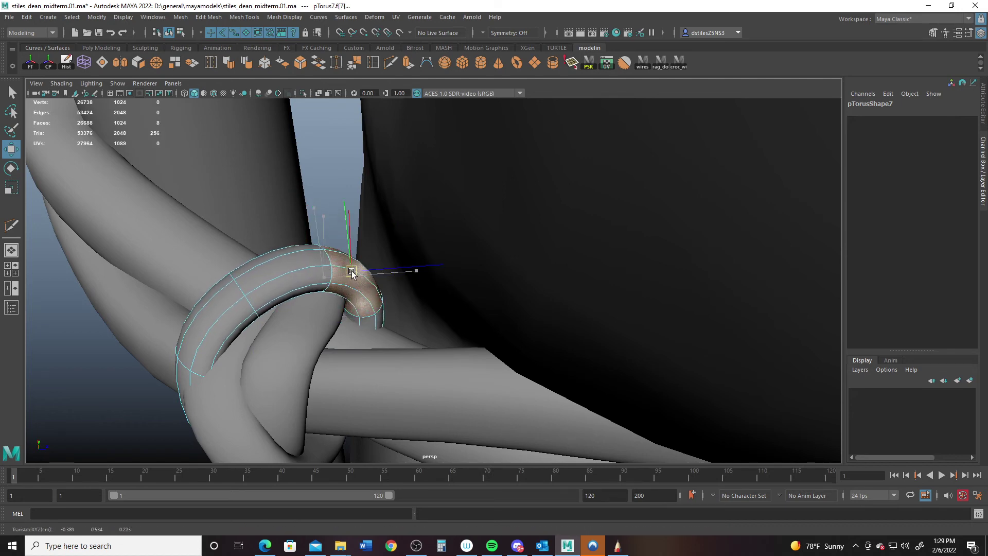
alt+drag(242, 319, 318, 300)
Step: Move the edge loop on the third ring's front curve outward, away from the second ring
right_drag(318, 261, 318, 234)
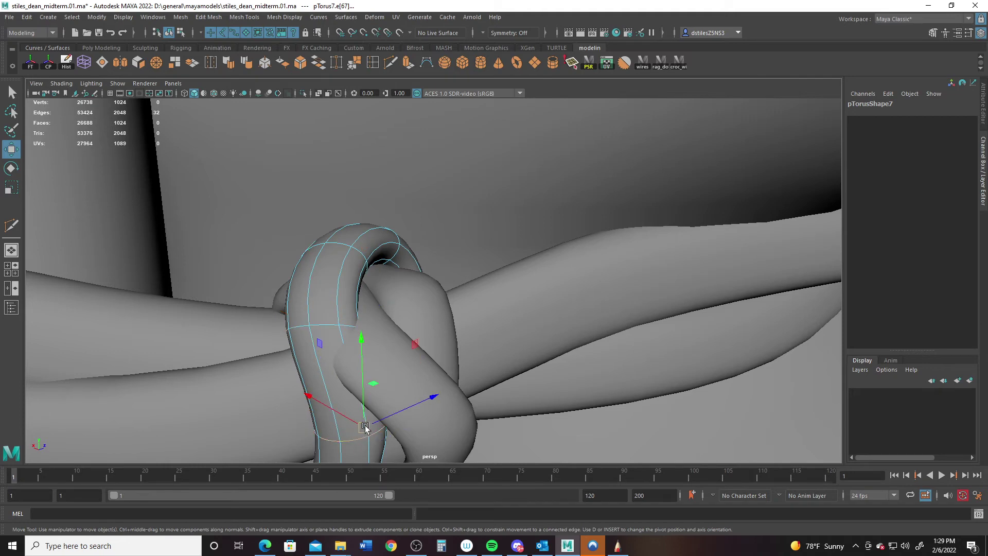
drag(365, 427, 319, 423)
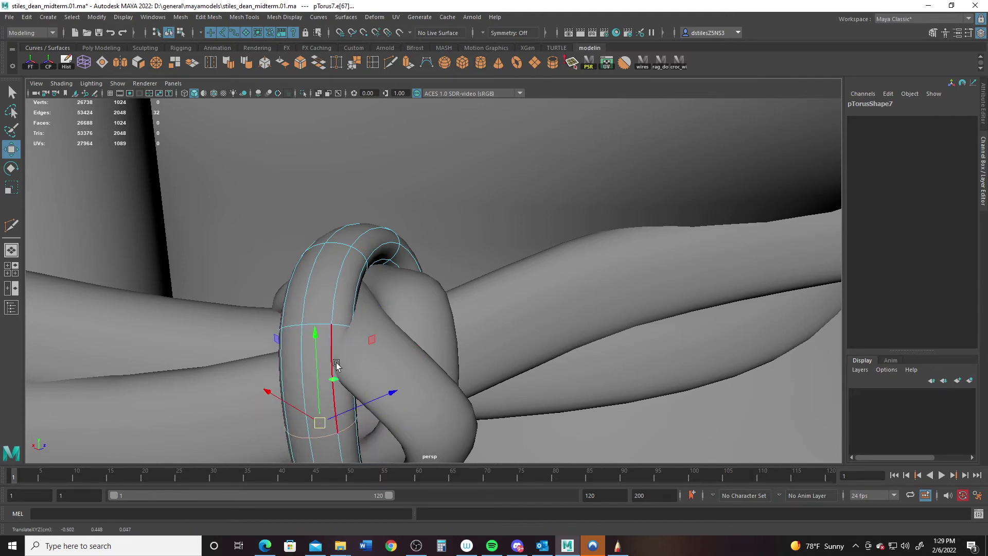
double_click(320, 328)
alt+drag(319, 324, 247, 327)
Step: Rotate the edge loop on the second ring's upper curve and reposition it beside the third ring
click(264, 362)
right_drag(260, 322, 260, 233)
double_click(260, 308)
key(e)
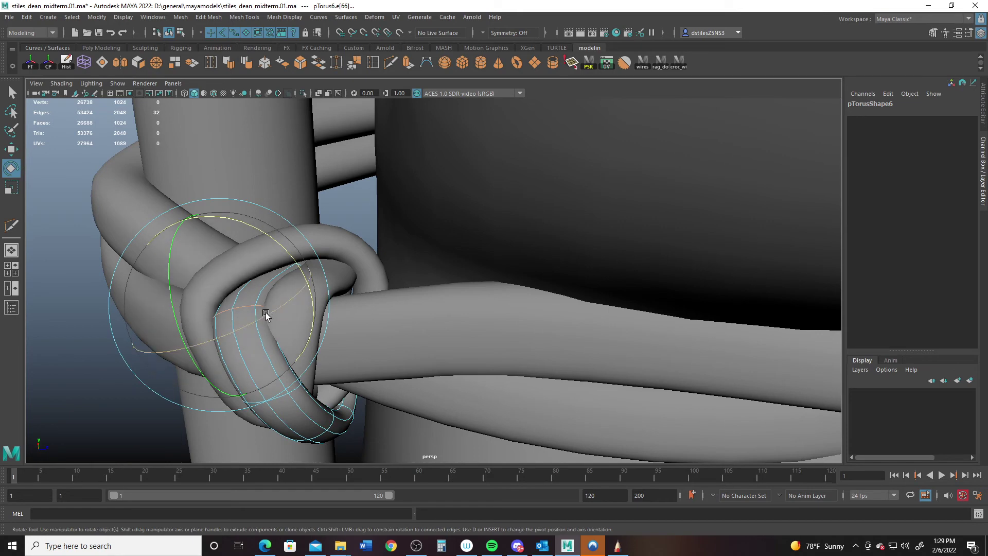
drag(267, 313, 224, 299)
key(w)
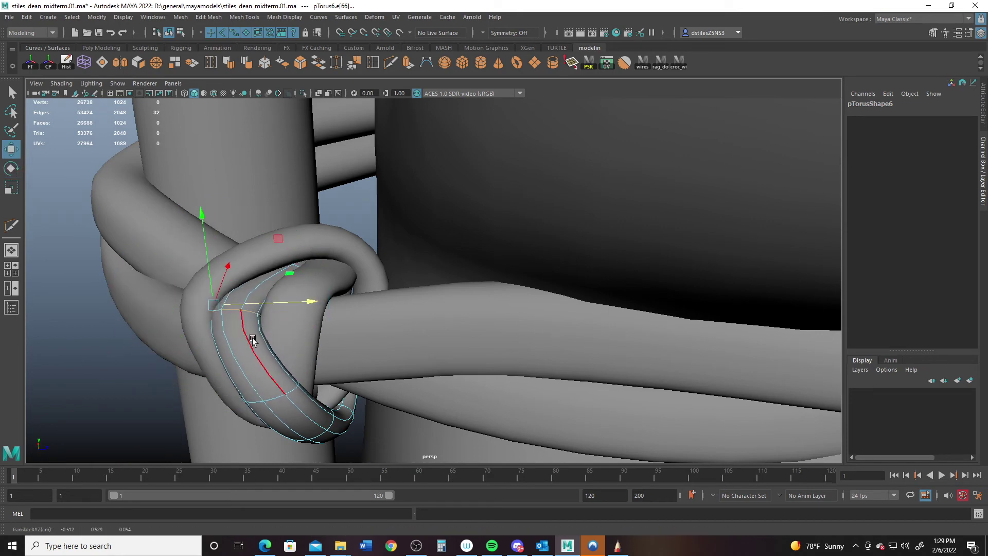
Step: Examine the reshaped knot from the front and side, up close and against the whole waist tie
alt+drag(252, 339, 330, 261)
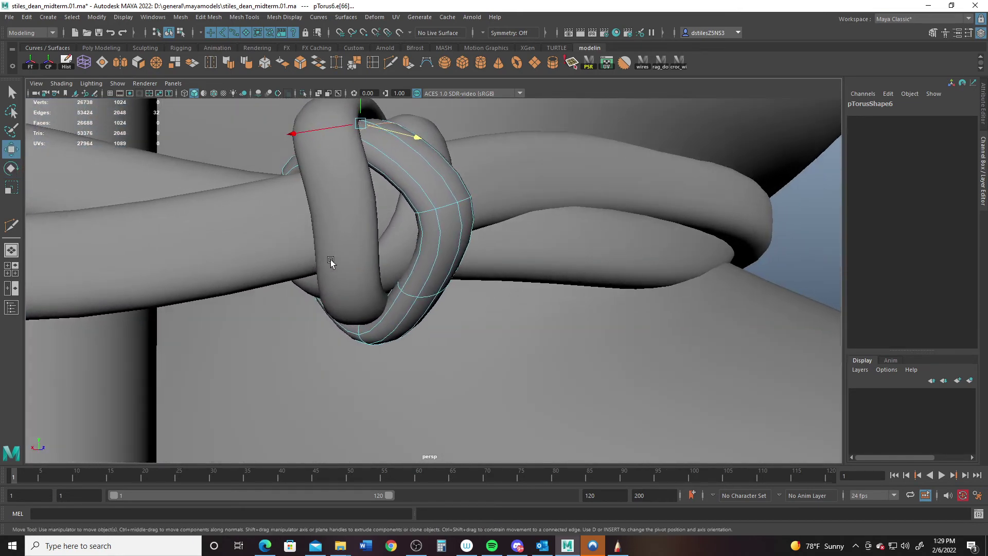
scroll(340, 249, up, 1)
alt+right_drag(350, 236, 174, 248)
alt+drag(172, 252, 285, 300)
scroll(360, 283, down, 4)
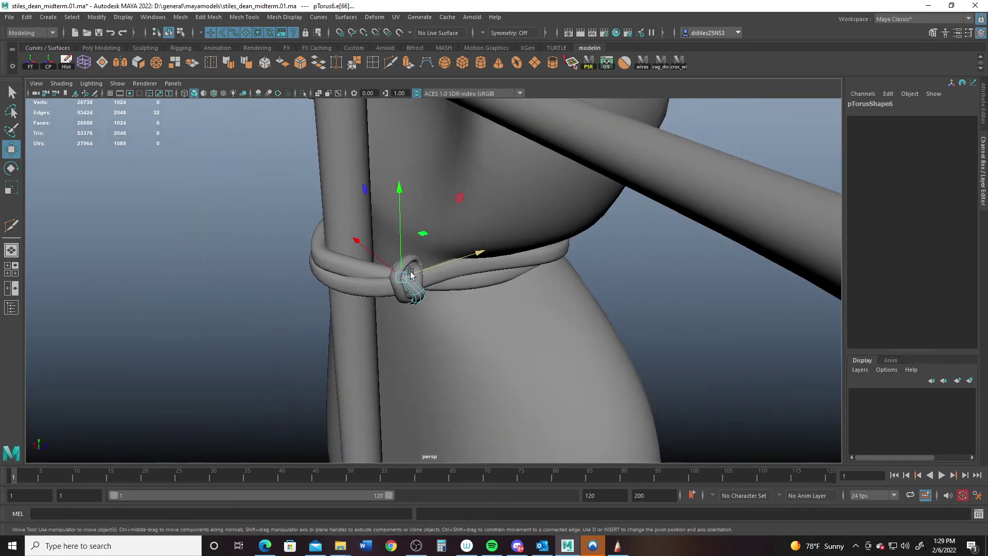
right_drag(410, 274, 450, 237)
alt+drag(635, 289, 479, 235)
alt+right_drag(412, 243, 437, 332)
Step: Widen the knot's rings, scaling the first ring to about 0.649 in Y and shifting it to about Z 0.159
click(404, 267)
key(r)
drag(471, 241, 500, 243)
alt+drag(425, 284, 394, 278)
click(393, 279)
drag(462, 291, 459, 263)
key(w)
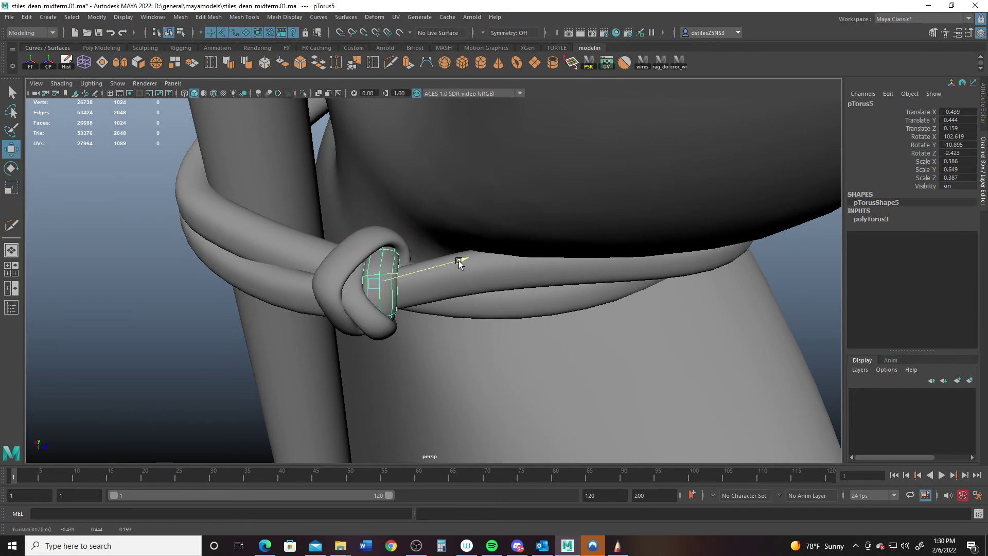
Step: Clear the selection and save the scene
alt+right_drag(458, 335, 436, 225)
click(278, 334)
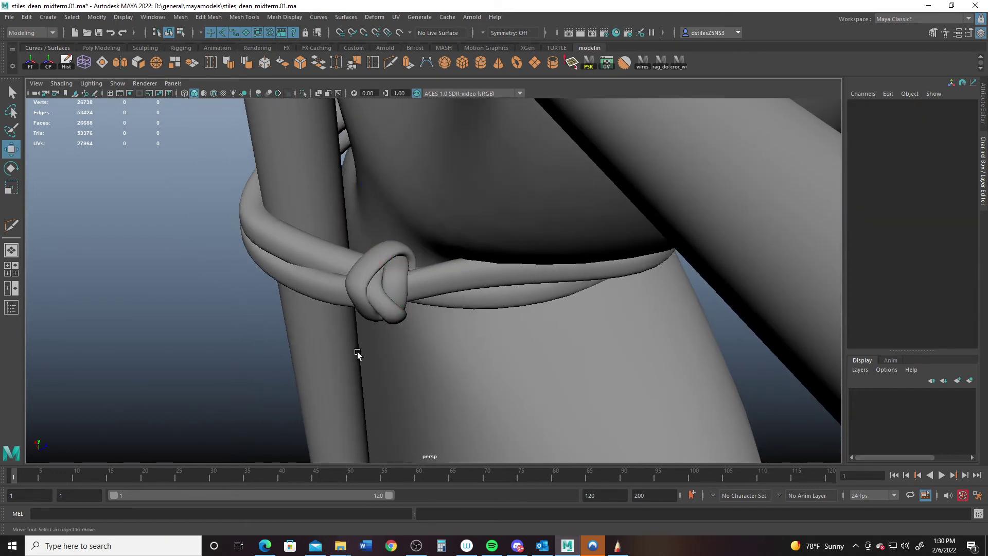
alt+right_drag(357, 353, 284, 245)
alt+drag(284, 245, 280, 178)
alt+right_drag(280, 178, 509, 330)
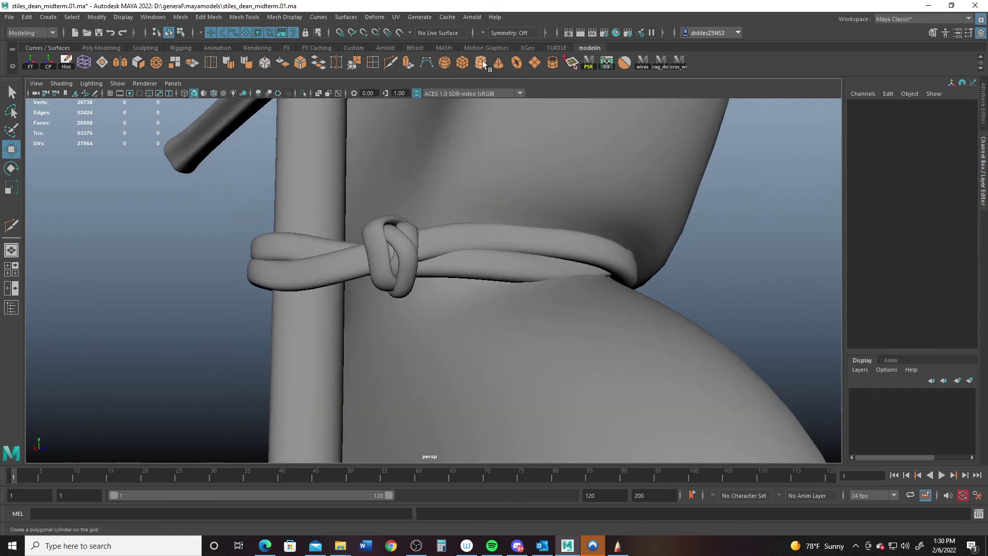
Step: Create a polygon cylinder and scale it uniformly to about 0.313
click(480, 62)
key(r)
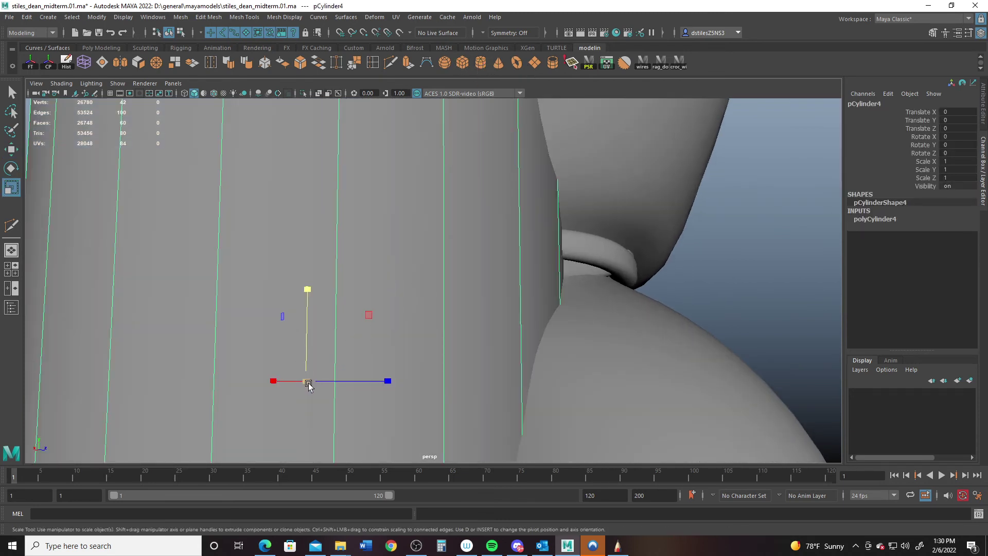
drag(307, 382, 67, 280)
alt+drag(485, 402, 566, 432)
alt+right_drag(566, 433, 372, 350)
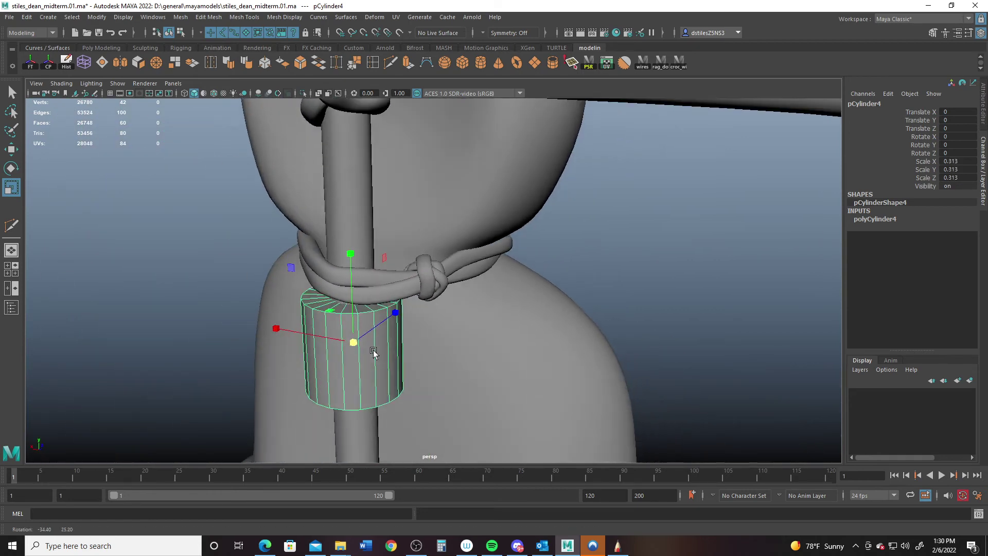
Step: Move the cylinder below the knot, to about X -0.494, Y -0.067, Z 0.187
key(w)
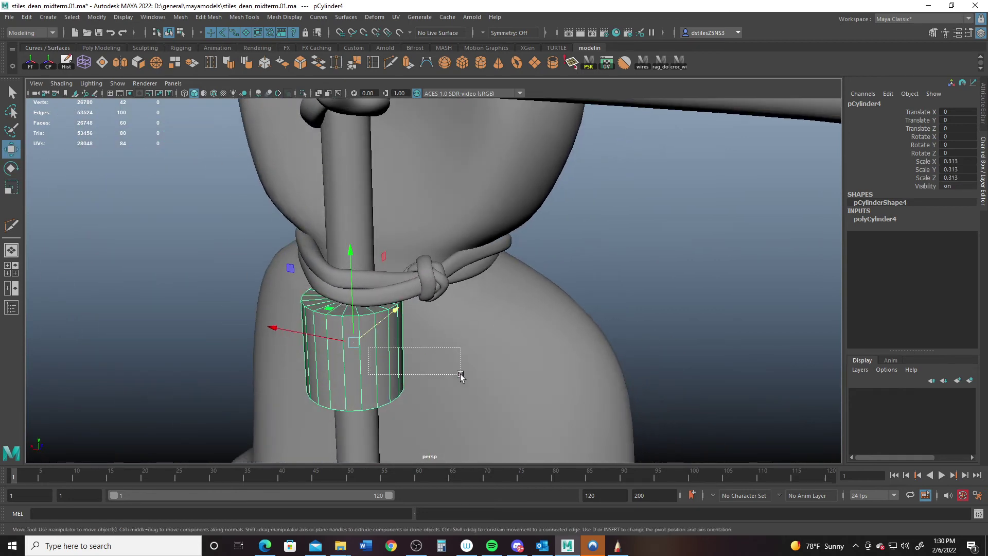
drag(461, 374, 461, 374)
key(ctrl+z)
drag(354, 343, 441, 355)
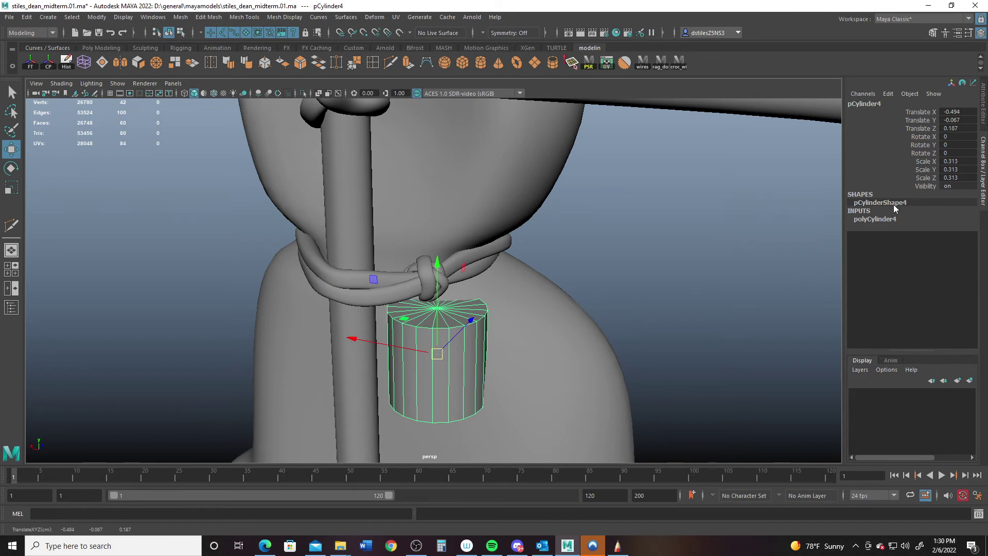
Step: Set the cylinder to 8 axis subdivisions, 3 height subdivisions and a radius of 0.5
click(885, 219)
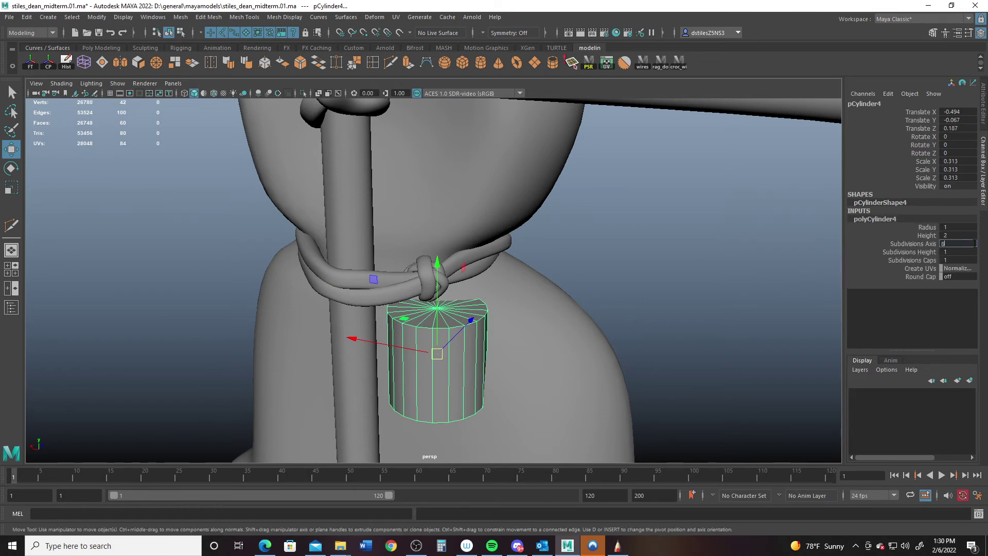
key(Return)
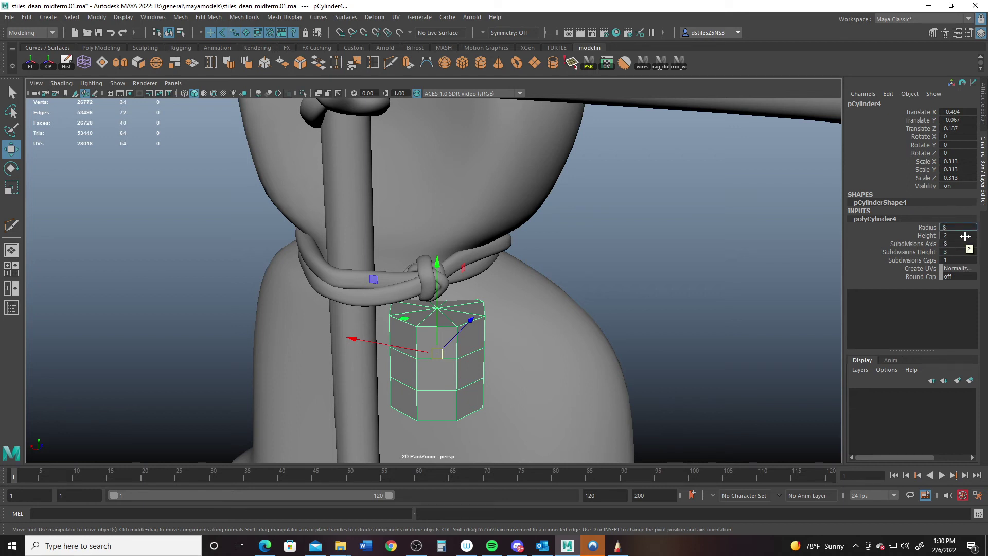
key(Return)
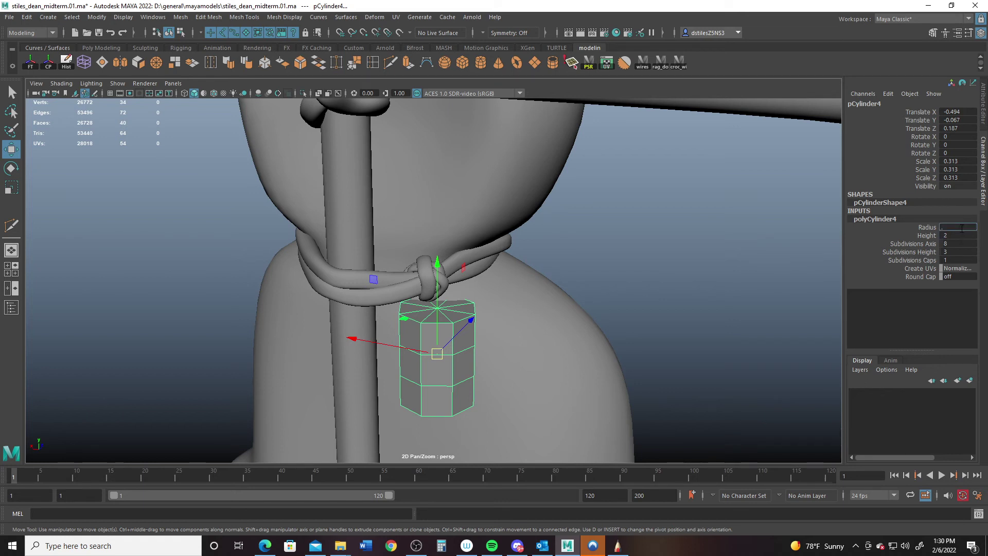
text(.5)
key(Return)
Step: Scale the cylinder uniformly to about 0.236 and raise it to about Y 0.164, just under the knot
alt+right_drag(203, 297, 422, 335)
alt+drag(422, 334, 368, 349)
alt+middle_drag(341, 311, 307, 254)
alt+right_drag(306, 254, 381, 324)
key(r)
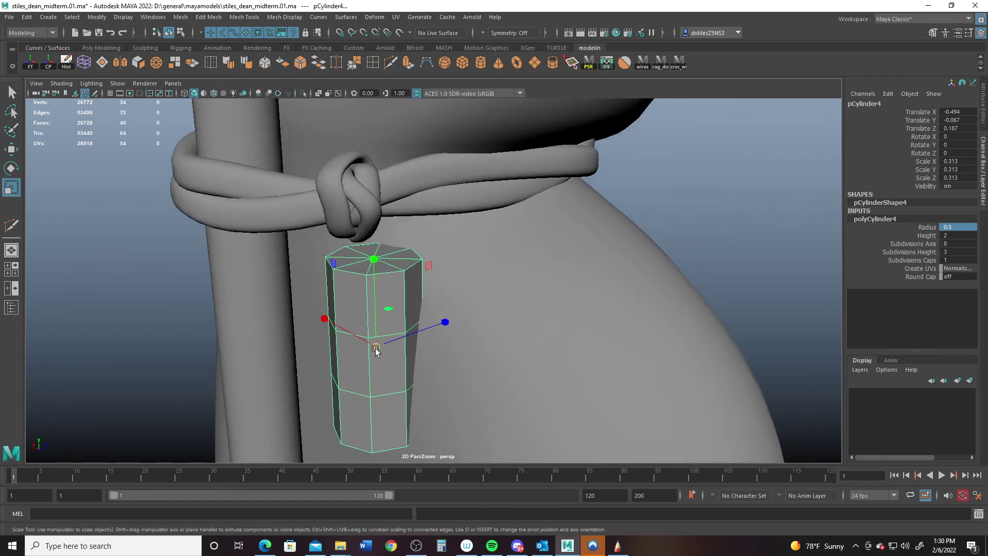
drag(376, 347, 352, 337)
key(w)
drag(369, 255, 362, 189)
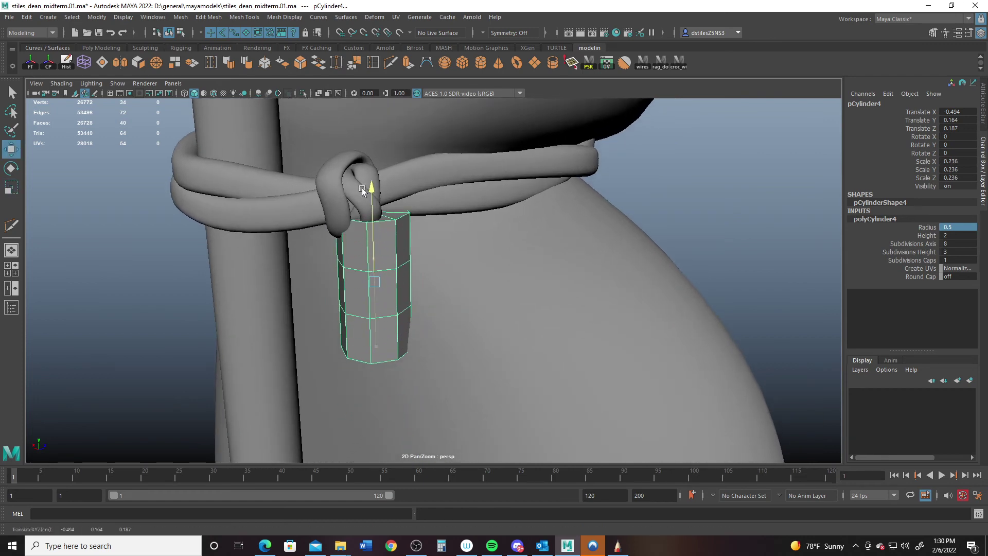
Step: Flatten the cylinder to a Z scale of about 0.164 and rotate it to about X -52.669, Y 77.576, Z -52.866
alt+drag(341, 233, 362, 236)
alt+right_drag(361, 236, 446, 296)
alt+middle_drag(404, 273, 382, 339)
alt+drag(382, 339, 411, 342)
alt+right_drag(411, 343, 414, 354)
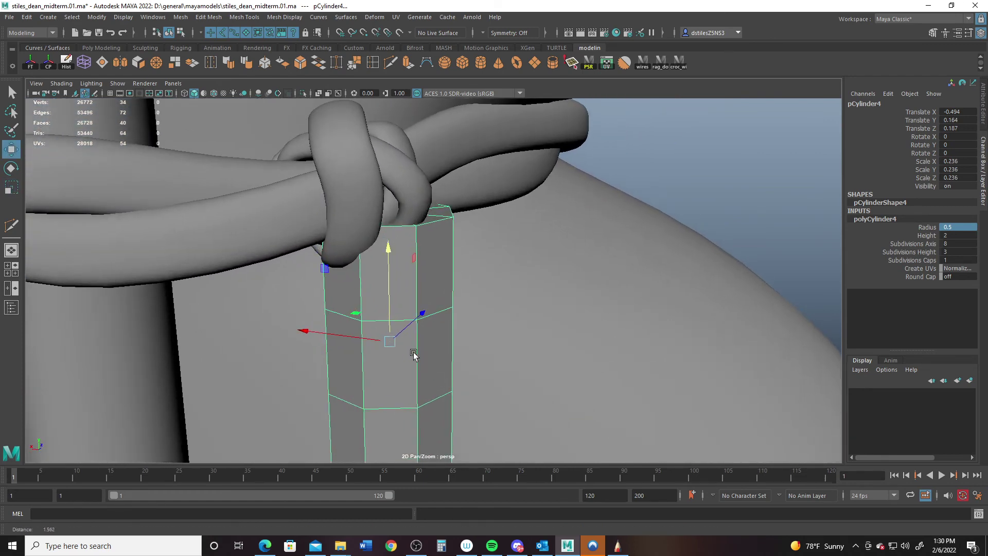
alt+drag(414, 354, 340, 318)
key(r)
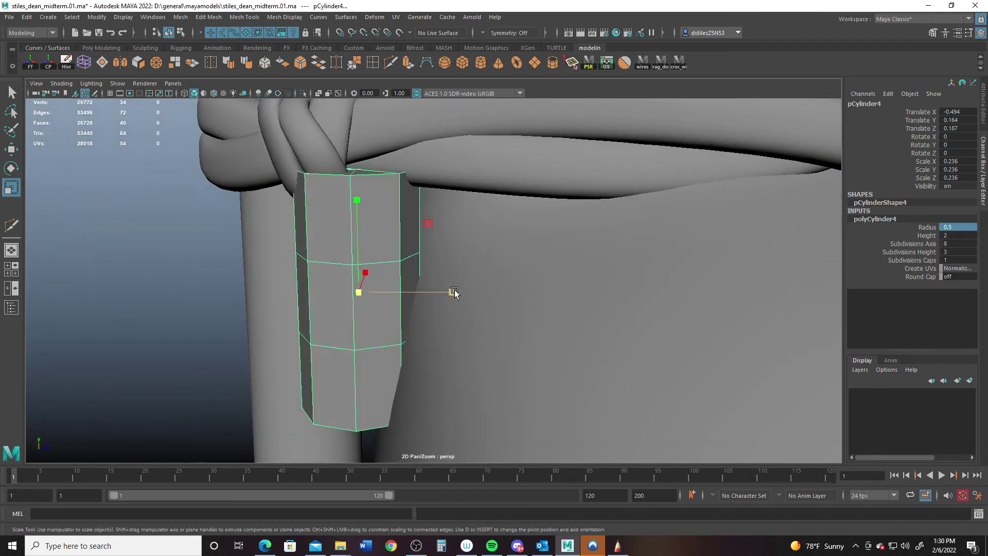
drag(452, 293, 425, 287)
key(e)
drag(369, 304, 443, 273)
Step: Select the cylinder's top vertices and scale them inward to taper the end at the knot
key(q)
right_drag(379, 191, 244, 143)
drag(455, 204, 455, 203)
key(r)
drag(346, 180, 318, 164)
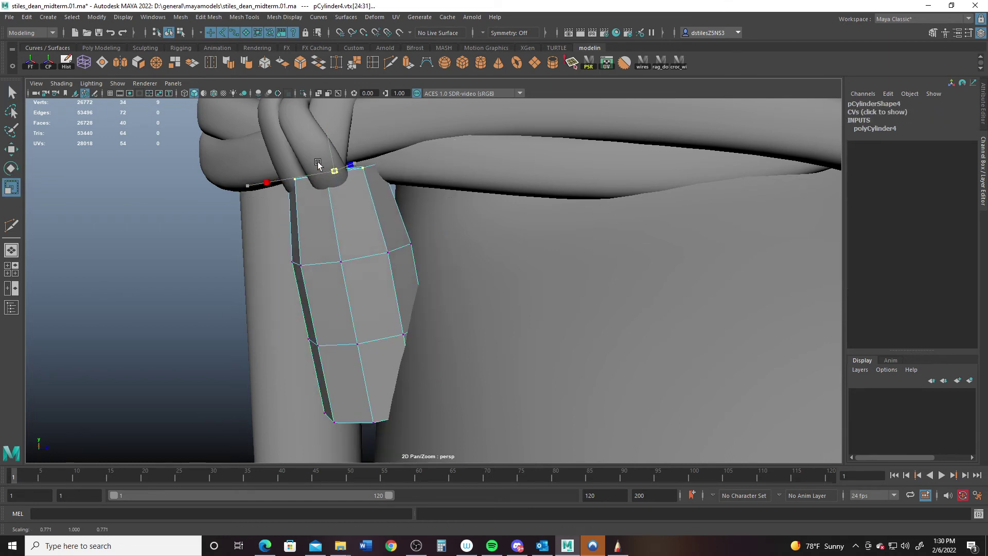
alt+middle_drag(308, 299, 318, 254)
alt+drag(317, 254, 319, 246)
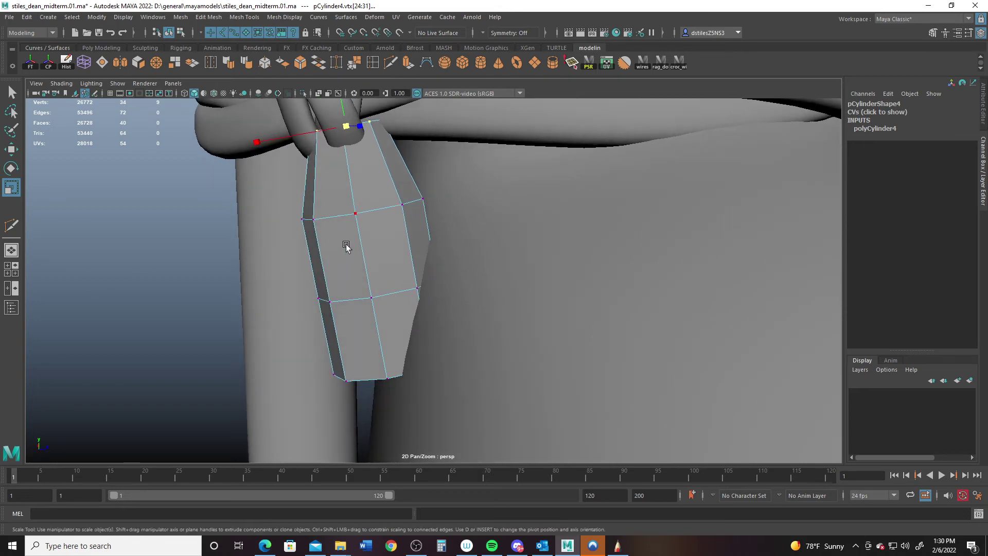
Step: Move the whole cylinder to about X -0.381, Y 0.15, Z 0.024 and rotate it to about 66.971, 70.518, 68.618
right_drag(346, 244, 383, 153)
right_drag(407, 208, 397, 230)
key(e)
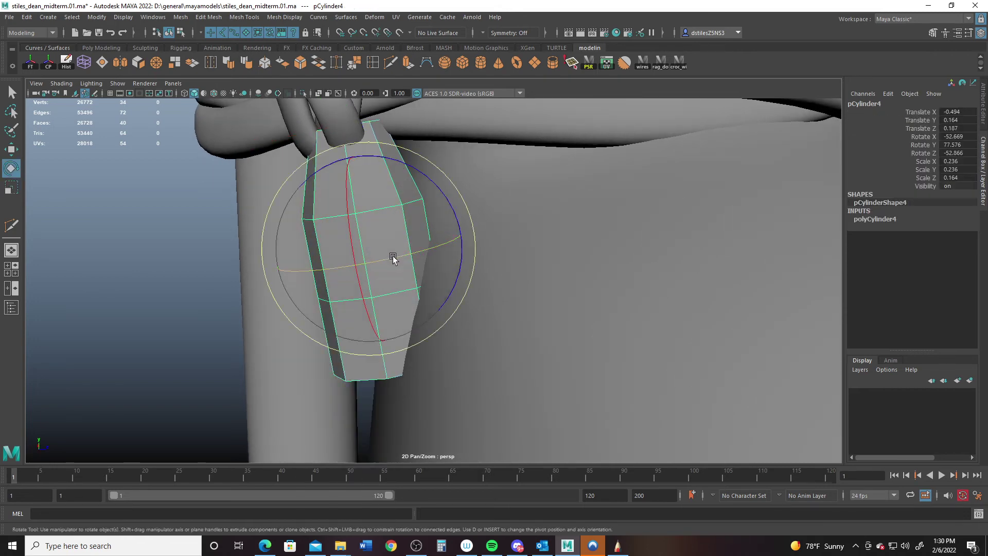
alt+drag(393, 257, 373, 267)
key(w)
drag(383, 235, 312, 251)
key(e)
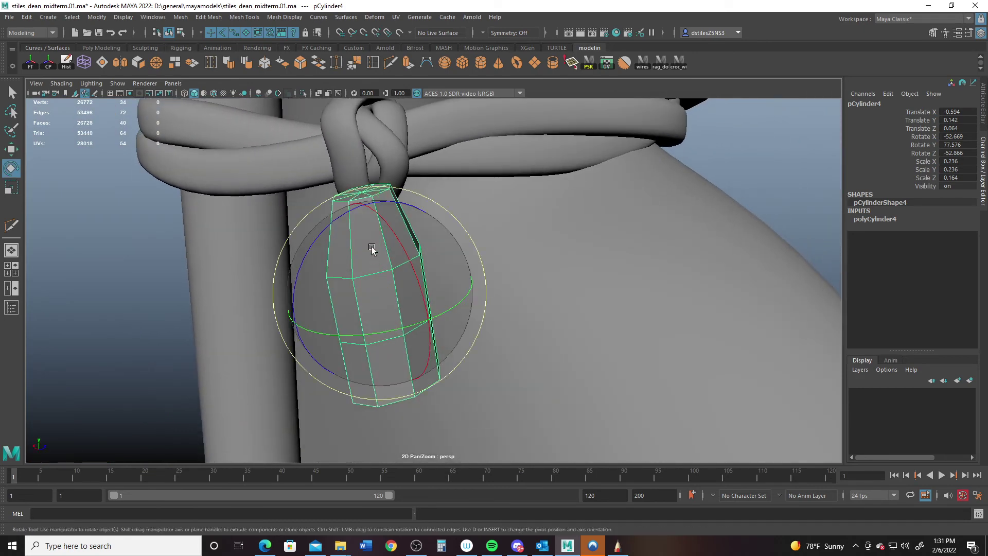
drag(375, 249, 324, 262)
key(w)
Step: Rotate the cylinder's lower two rows of vertices and shift them toward the sack so the piece bends downward
right_drag(324, 262, 325, 315)
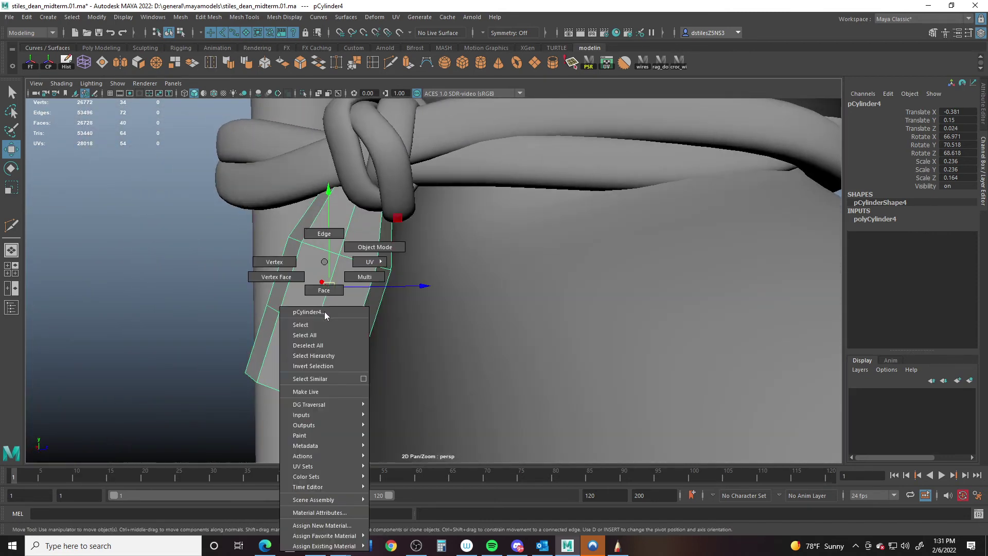
right_drag(256, 262, 256, 261)
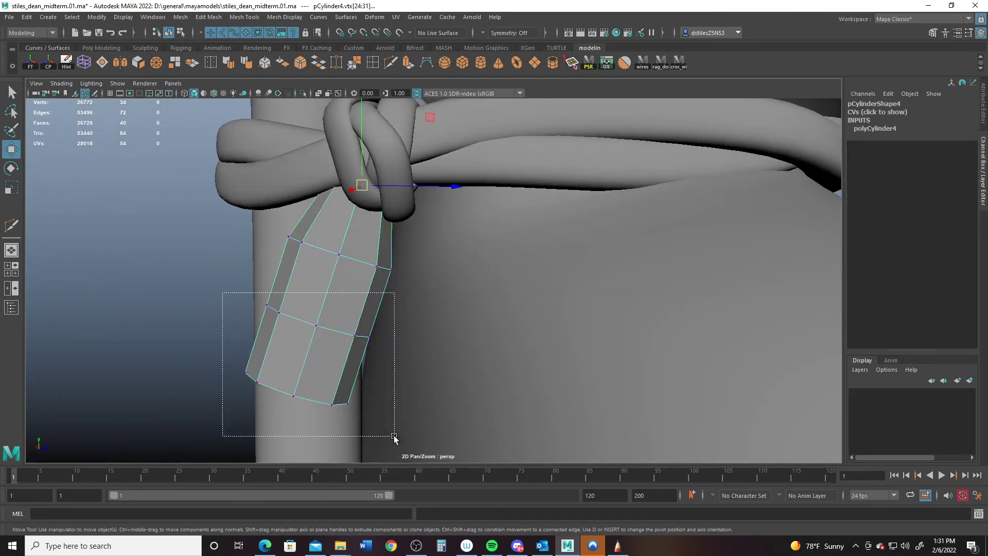
drag(395, 436, 395, 436)
key(e)
drag(383, 311, 366, 276)
key(w)
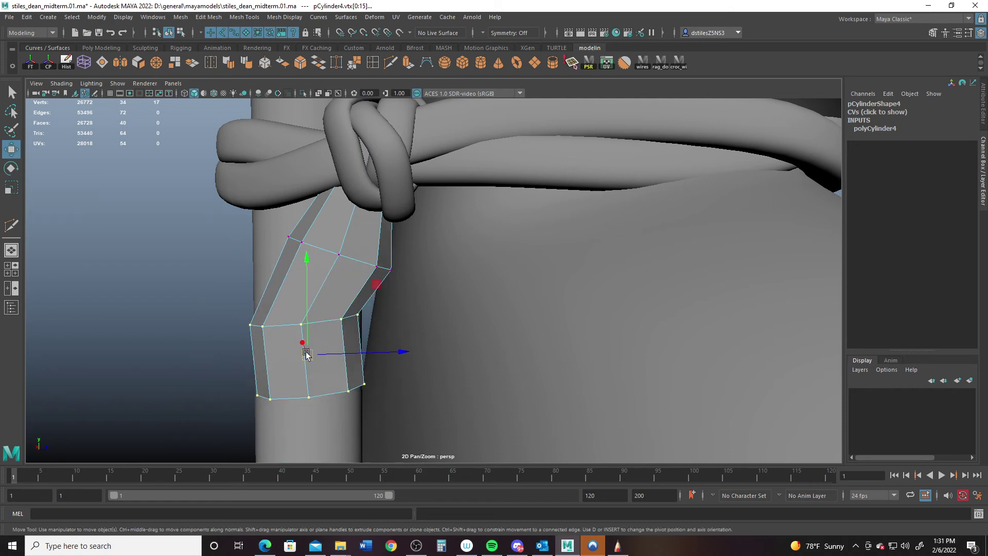
drag(305, 353, 347, 351)
key(r)
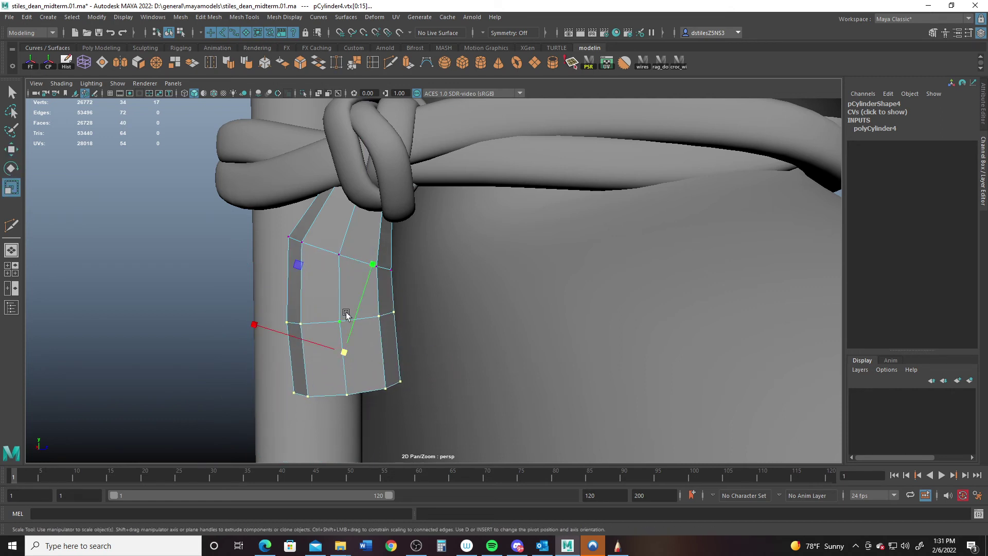
Step: Return to the whole cylinder, shrink it slightly and raise it closer to the knot
right_drag(340, 273, 392, 247)
drag(329, 287, 328, 256)
key(w)
alt+right_drag(329, 256, 333, 289)
alt+drag(333, 289, 324, 258)
Step: Select the cylinder's bottom vertices and rotate them so the end cap slopes
alt+right_drag(324, 258, 273, 261)
drag(448, 378, 449, 376)
key(e)
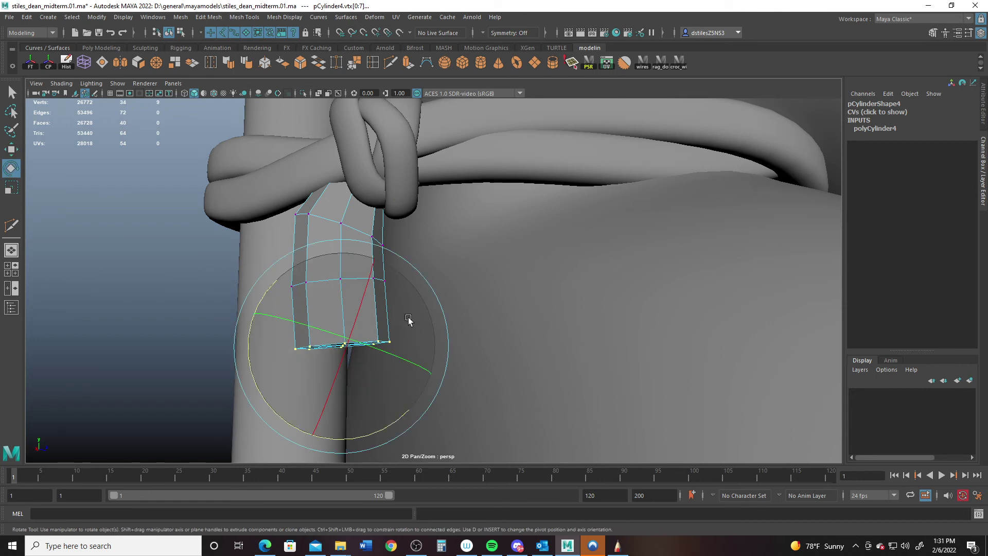
drag(247, 364, 251, 346)
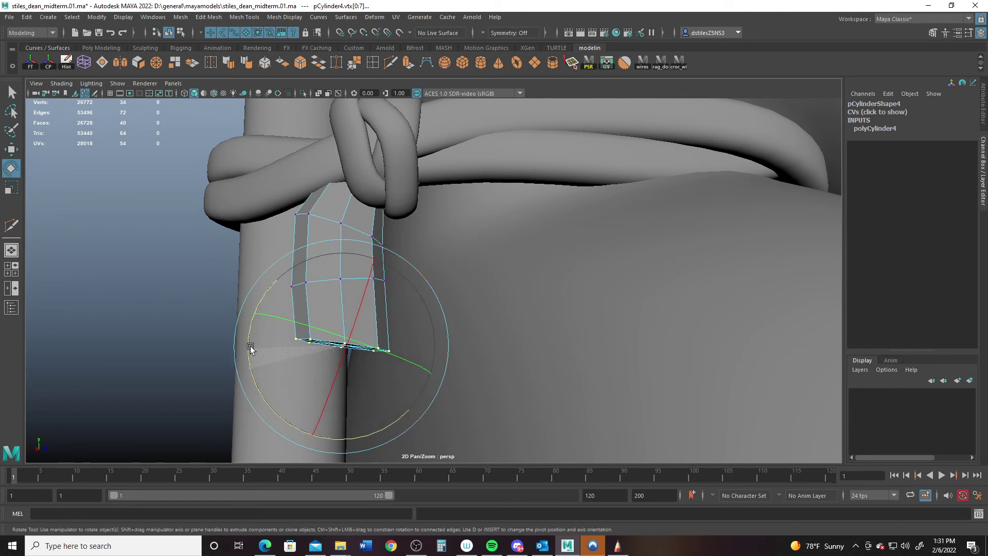
key(q)
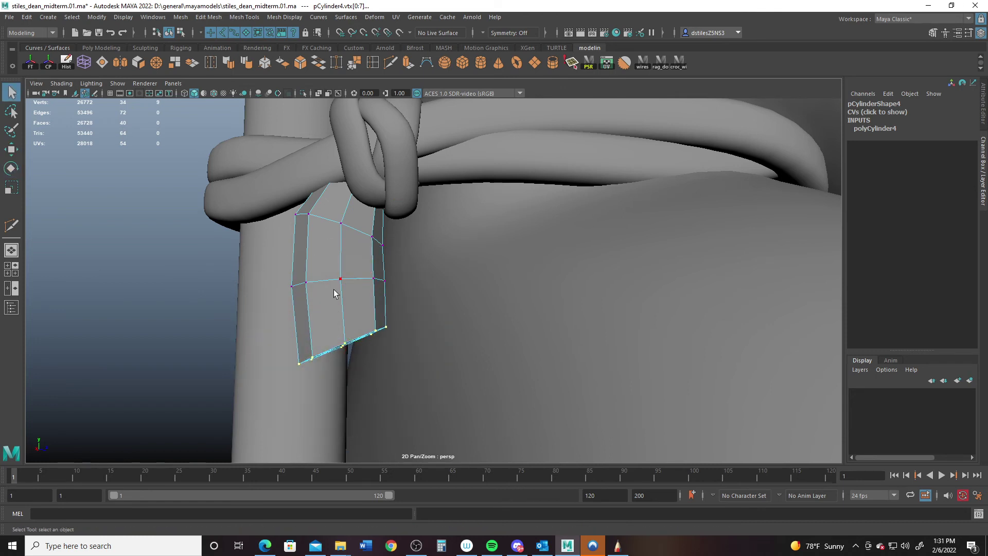
alt+right_drag(355, 314, 190, 239)
alt+drag(190, 238, 285, 268)
alt+right_drag(284, 267, 364, 287)
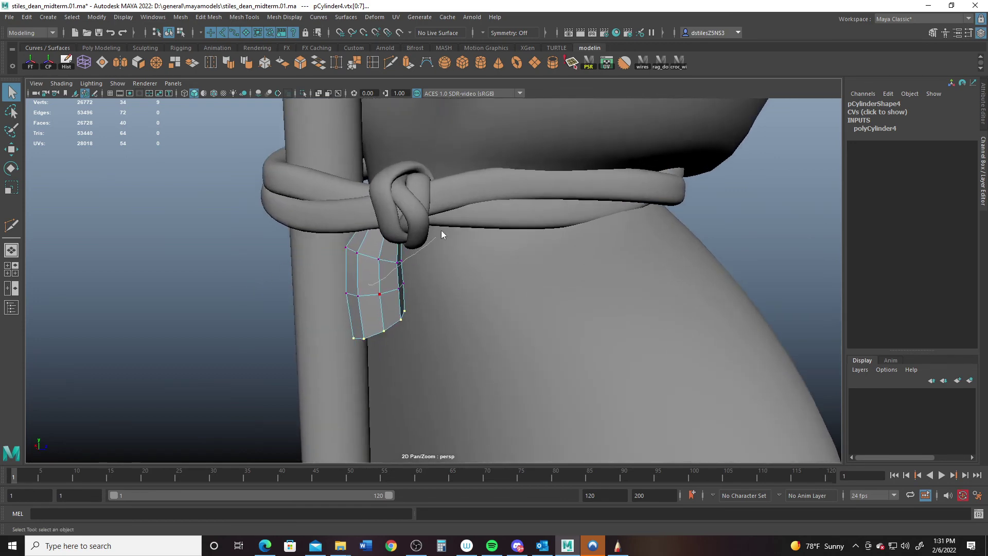
Step: Scale the whole rope end down to about X 0.149, Y 0.2, Z 0.119
key(F8)
key(r)
drag(309, 266, 342, 286)
alt+drag(341, 285, 289, 236)
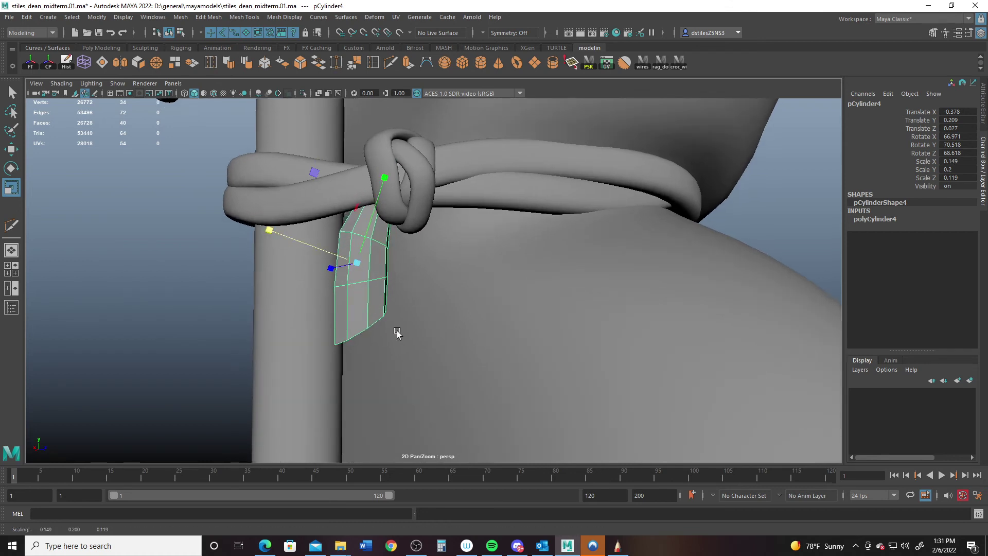
alt+drag(397, 334, 351, 284)
right_drag(350, 282, 396, 242)
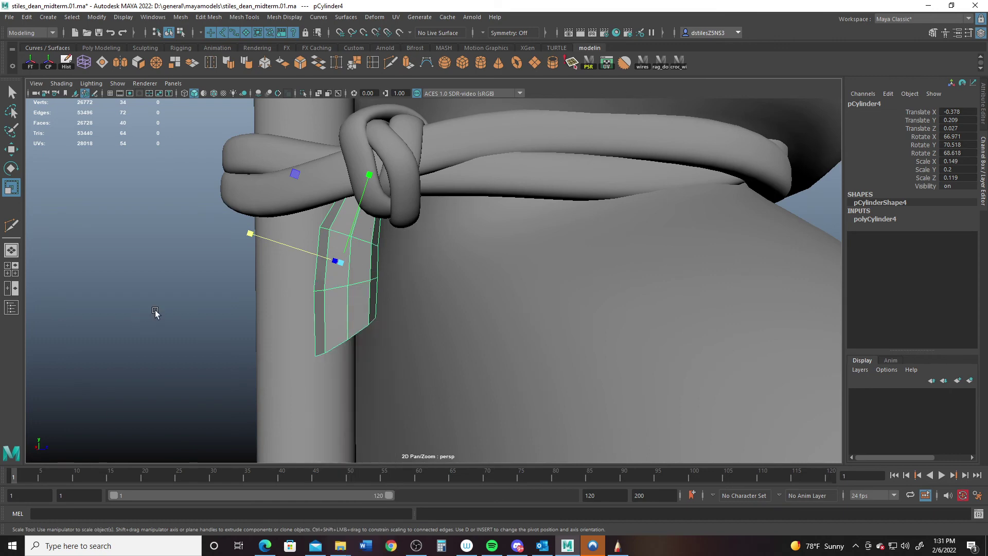
Step: Turn on smooth mesh preview for the rope end and check how it hangs from the knot
click(193, 308)
alt+right_drag(473, 391, 412, 361)
alt+drag(453, 355, 511, 359)
scroll(421, 288, up, 4)
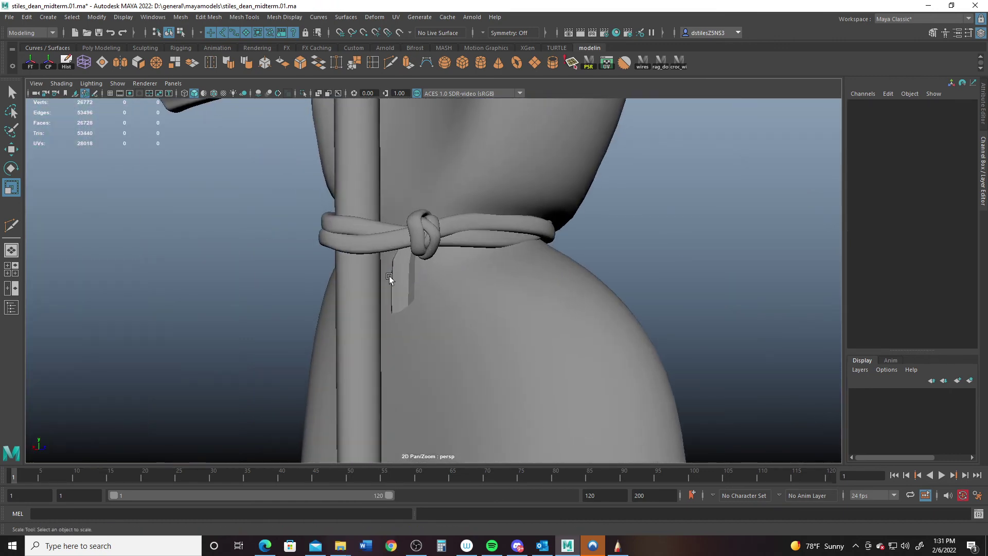
click(407, 282)
key(3)
click(238, 322)
alt+right_drag(474, 324, 226, 220)
alt+drag(227, 220, 336, 269)
scroll(472, 309, up, 6)
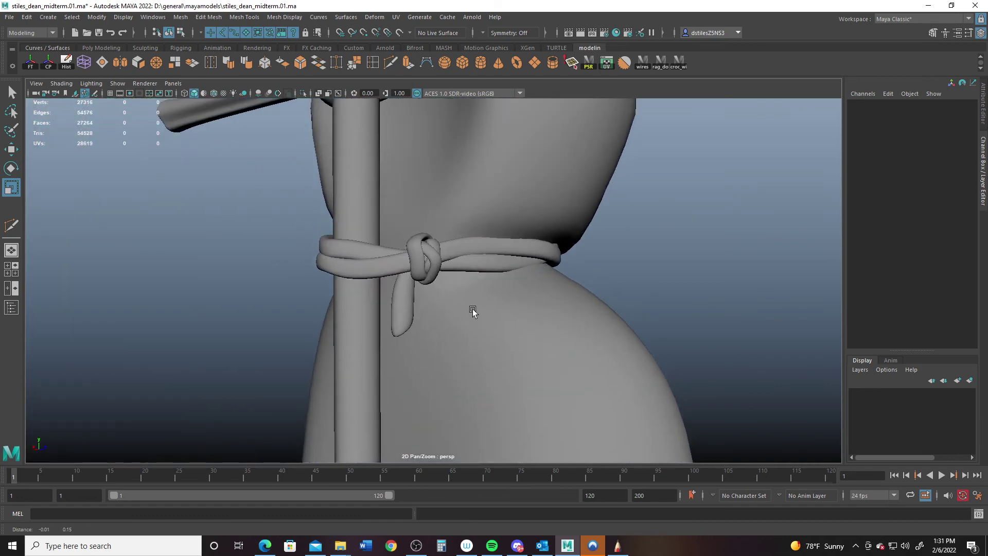
Step: Duplicate the rope end, rotate the copy to about 271.476, -80.606, 67.882 and place it beside the original under the knot
click(383, 324)
alt+drag(384, 324, 387, 363)
key(w)
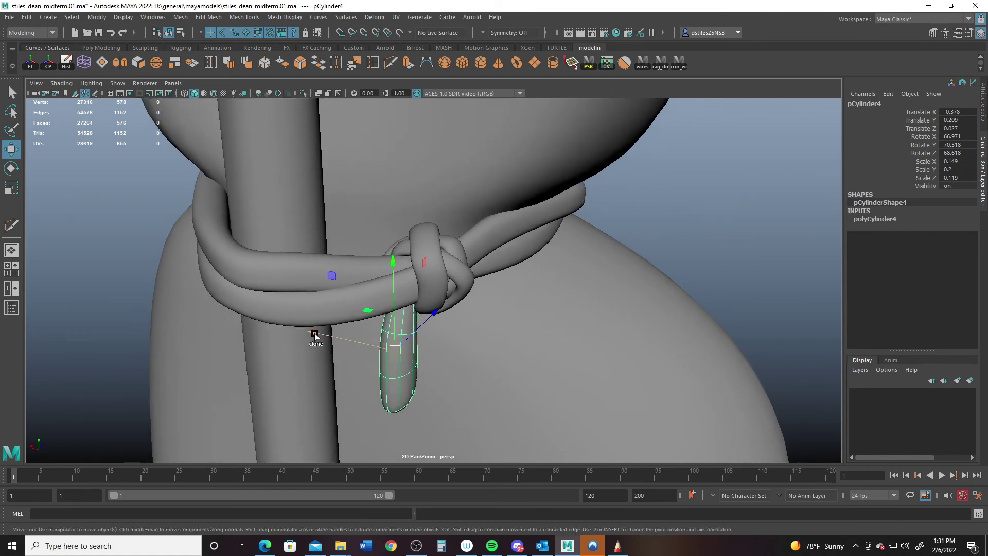
mouse_move(315, 334)
shift+mouse_down()
mouse_move(391, 355)
mouse_move(397, 381)
mouse_move(463, 412)
mouse_move(347, 365)
mouse_move(431, 399)
mouse_move(360, 326)
mouse_move(322, 316)
shift+mouse_up()
key(e)
key(w)
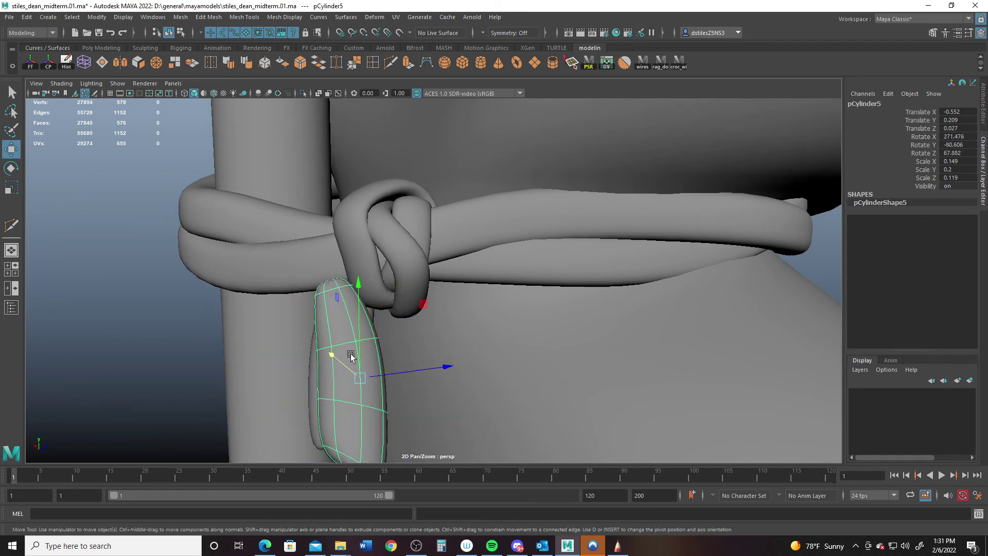
drag(358, 368, 427, 397)
alt+right_drag(427, 397, 379, 347)
alt+drag(379, 347, 432, 335)
Step: Scale the copy's top vertices inward, rotate them and tuck them under the knot
right_drag(427, 301, 342, 242)
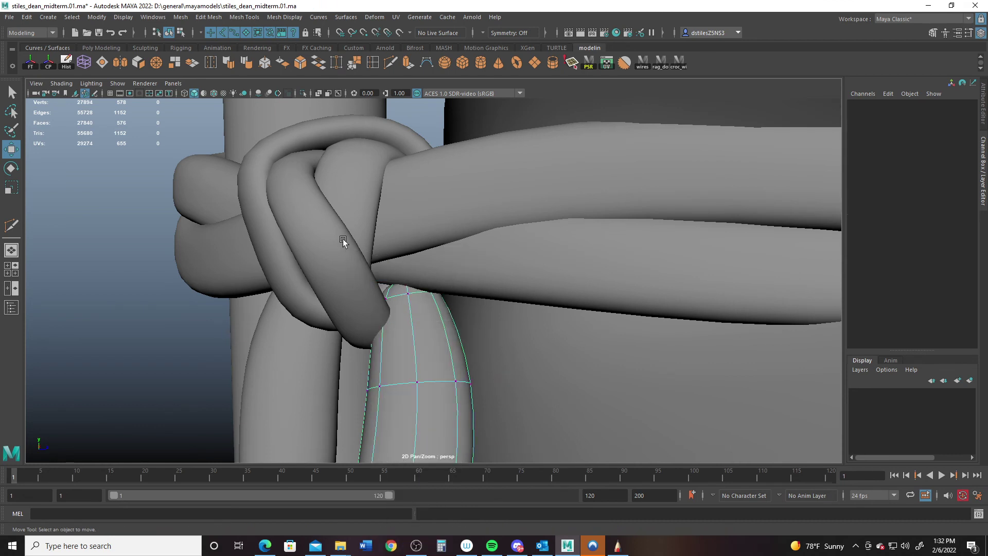
drag(517, 347, 516, 347)
key(r)
mouse_move(407, 284)
mouse_down()
mouse_move(389, 289)
mouse_move(398, 291)
mouse_up()
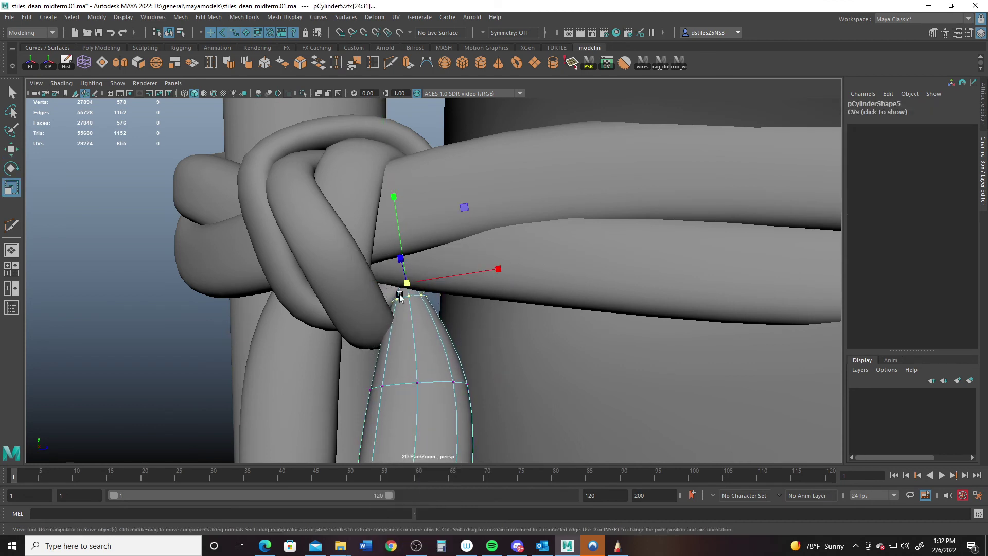
key(w)
key(e)
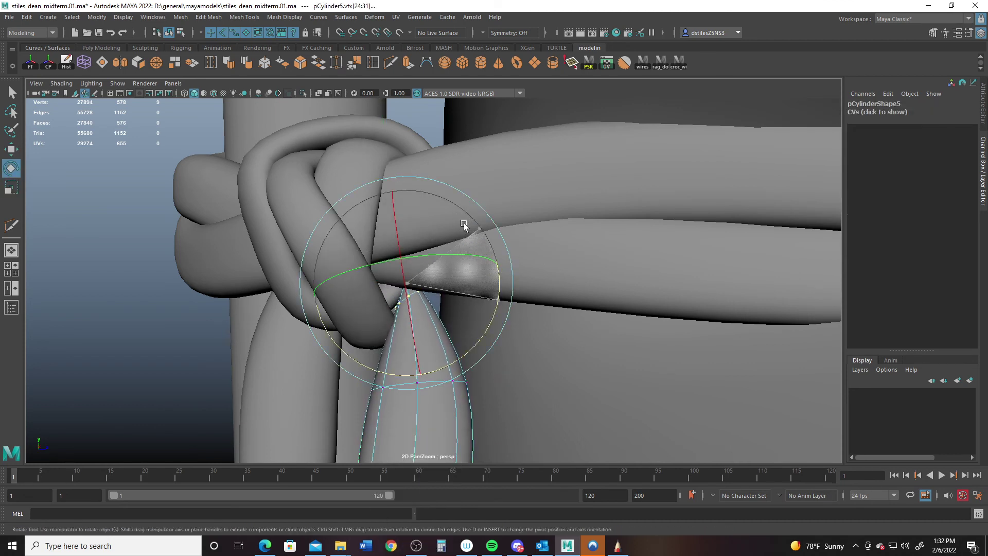
drag(464, 225, 465, 227)
key(w)
drag(408, 286, 389, 295)
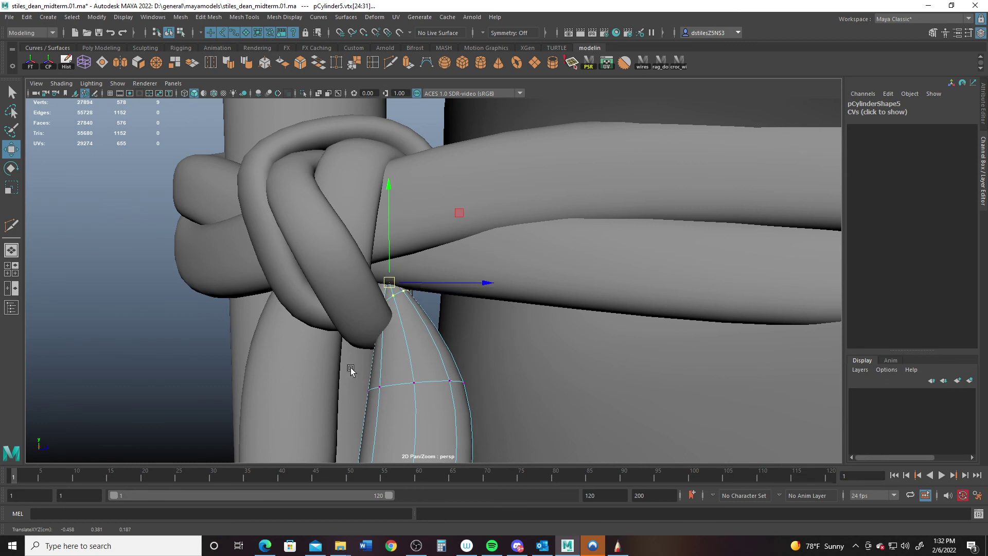
Step: Reposition the second row and bottom vertices of the copied rope end to curve it, then leave vertex editing and deselect
drag(351, 369, 557, 428)
drag(422, 389, 479, 405)
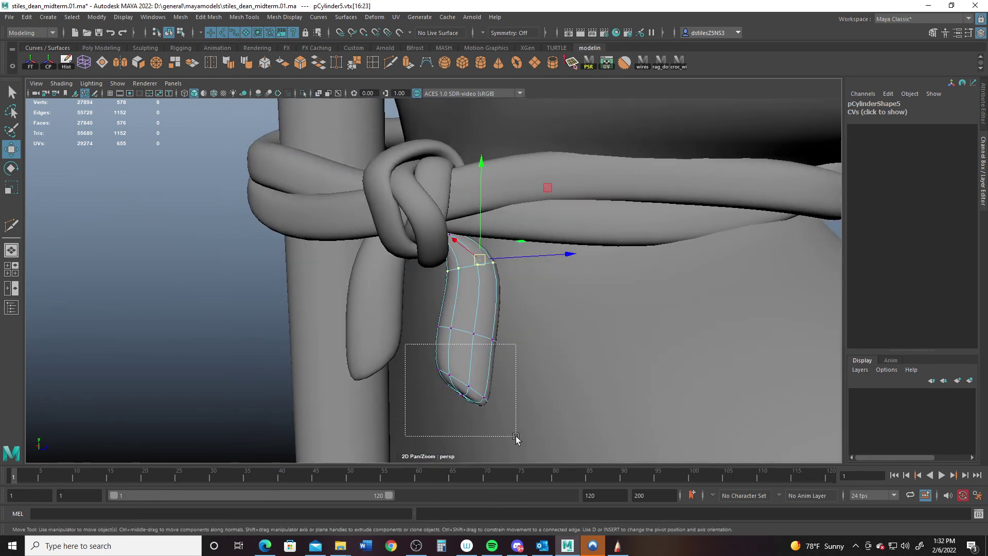
drag(516, 438, 516, 438)
mouse_move(469, 397)
mouse_down()
mouse_move(466, 431)
mouse_move(544, 388)
mouse_move(471, 385)
mouse_up()
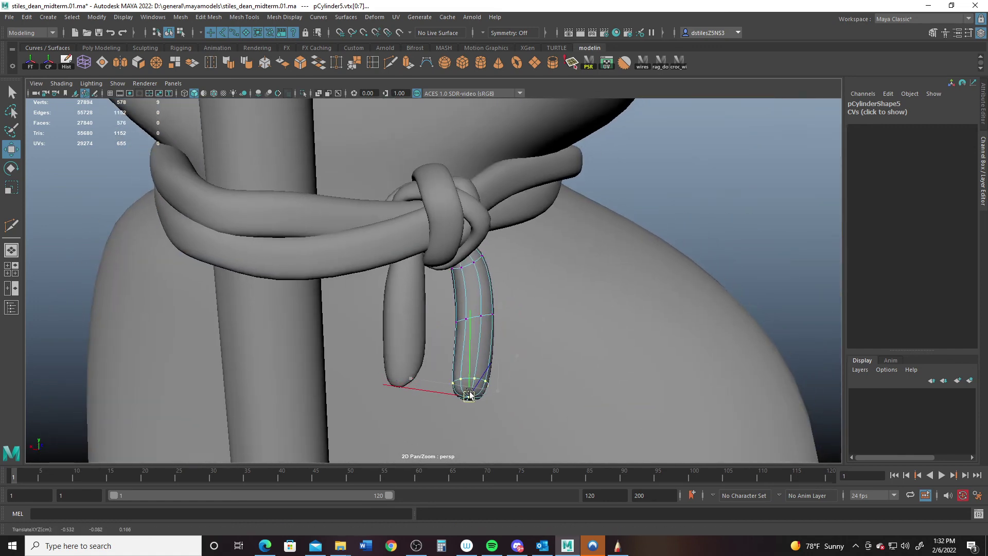
right_drag(484, 261, 568, 222)
click(684, 216)
Step: In the front view, rotate the arm crossbar to about -87.513 degrees on Z to follow the reference image
alt+right_drag(659, 395, 320, 217)
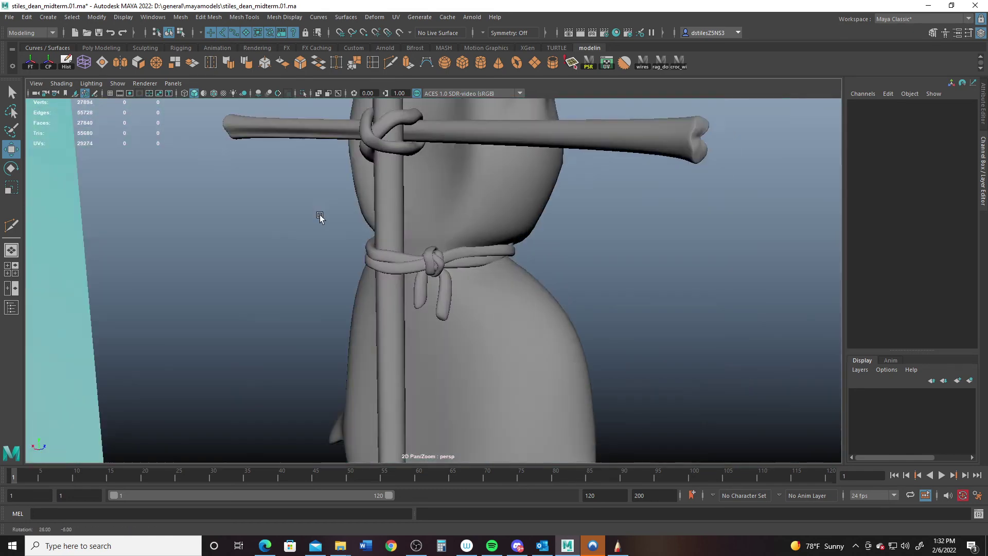
alt+drag(320, 216, 281, 213)
alt+right_drag(536, 306, 395, 269)
alt+drag(395, 269, 348, 303)
alt+middle_drag(379, 197, 357, 314)
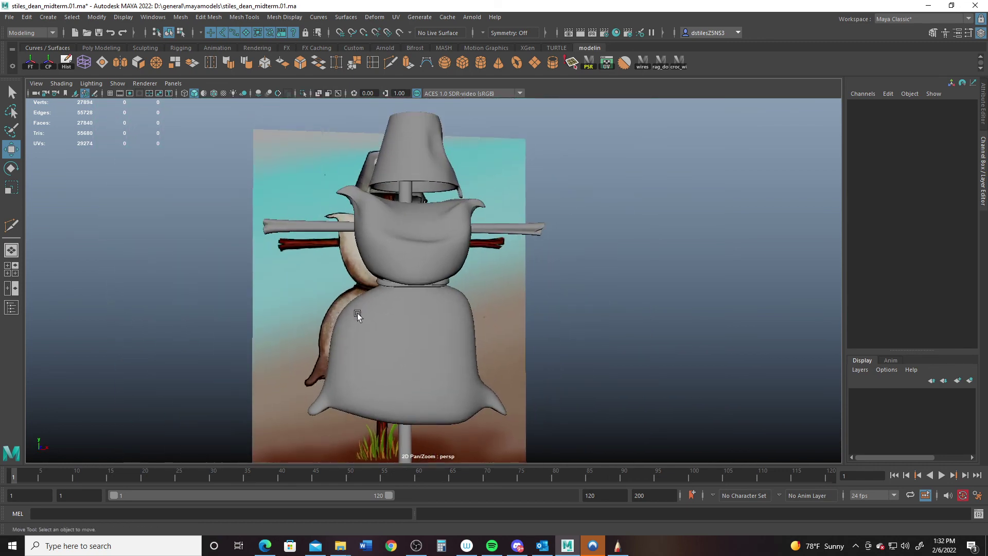
key(space)
key(space)
alt+right_drag(257, 242, 477, 258)
scroll(560, 320, up, 4)
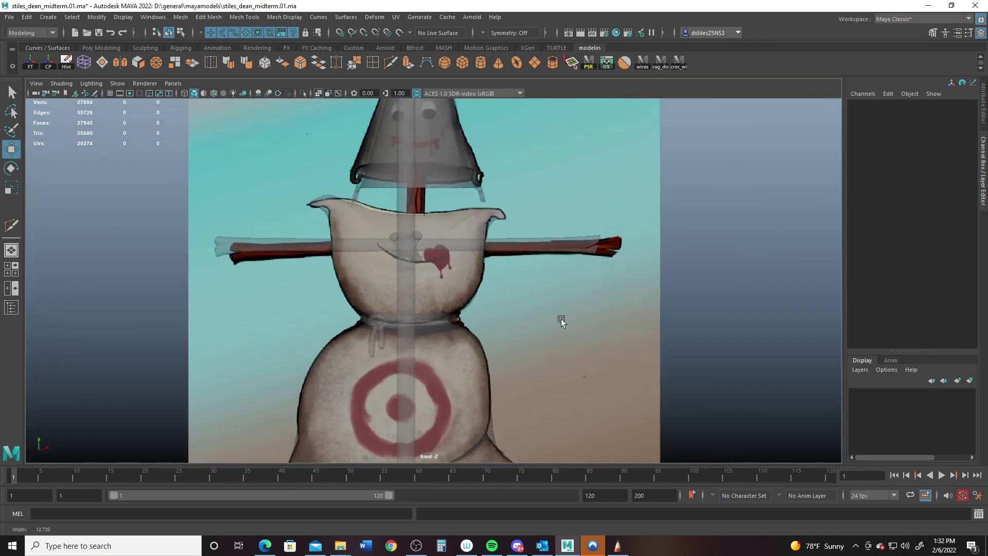
click(569, 235)
key(e)
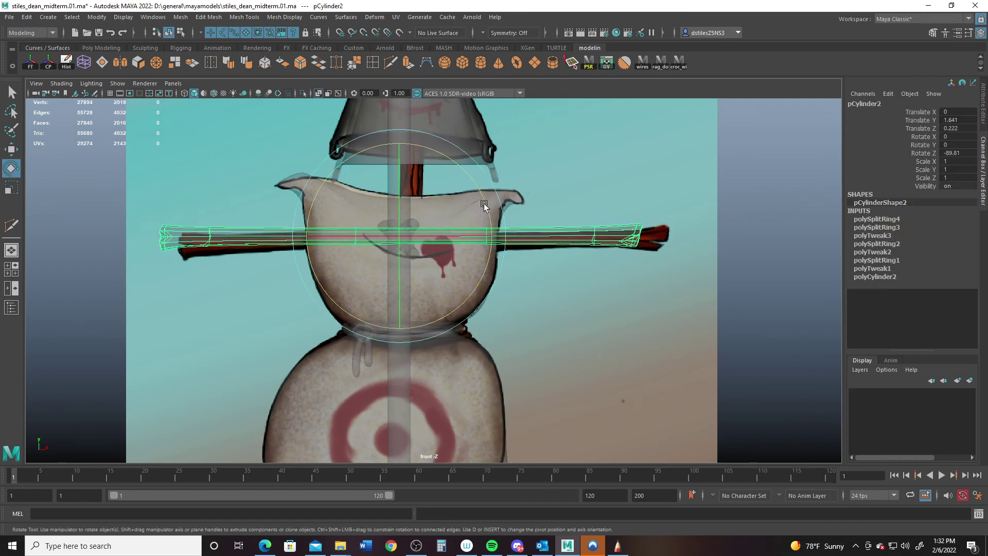
drag(491, 200, 485, 203)
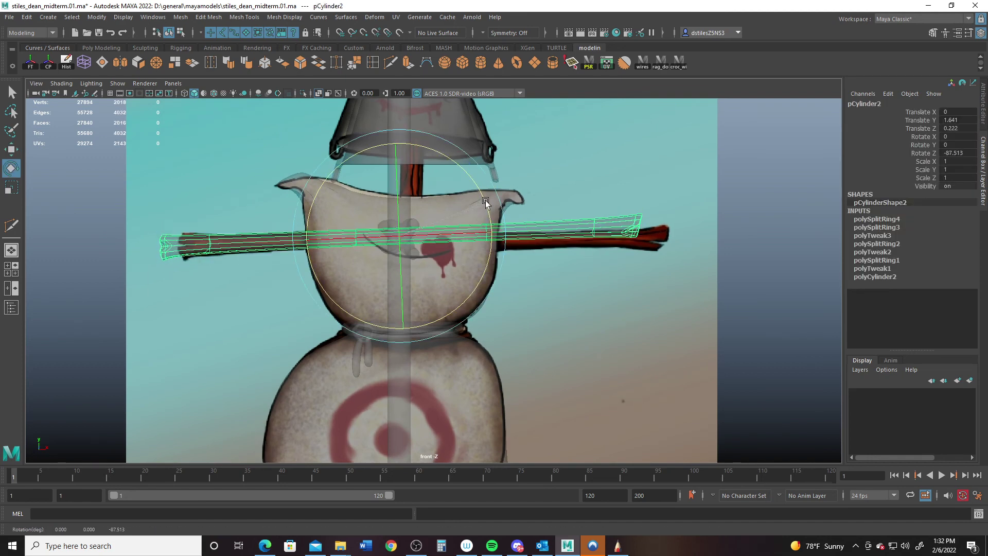
Step: Align the crossbar with the reference arms by moving it to about X 0.257, Y 1.609 and rotating Z to about -88.392
key(w)
drag(400, 235, 408, 235)
drag(424, 236, 421, 234)
key(e)
drag(502, 187, 499, 189)
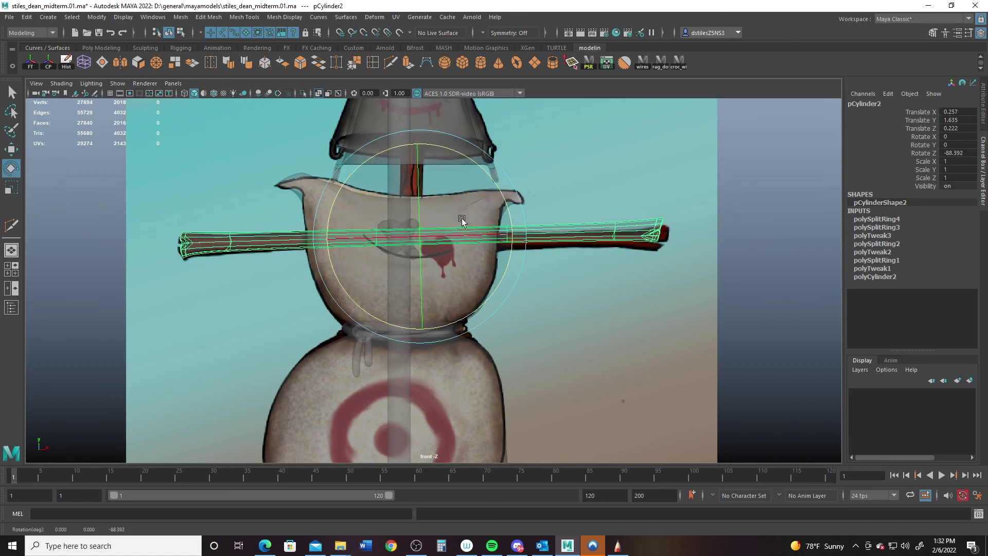
key(w)
drag(421, 205, 421, 208)
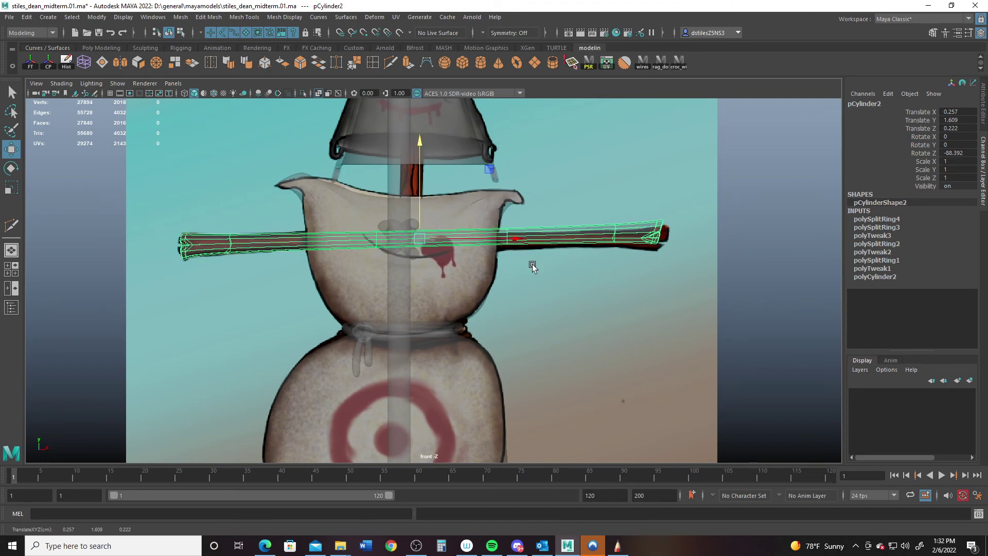
Step: Move the face ring of rope loop pTorus2 where it passes beneath the crossbar, then return to object mode
scroll(532, 266, down, 5)
scroll(569, 237, up, 1)
key(space)
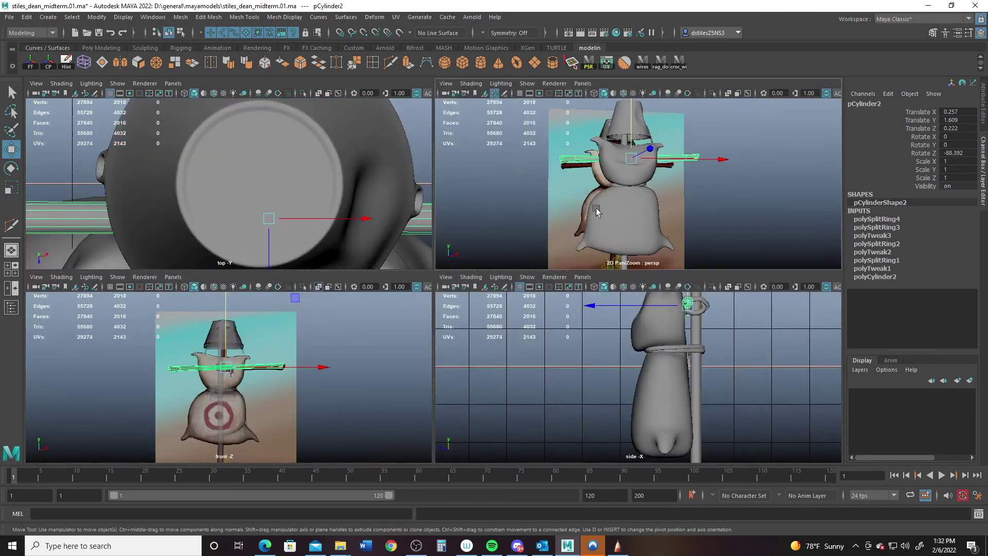
key(space)
scroll(437, 288, up, 2)
alt+drag(437, 288, 573, 300)
scroll(483, 208, up, 5)
alt+middle_drag(483, 207, 458, 324)
scroll(549, 419, up, 4)
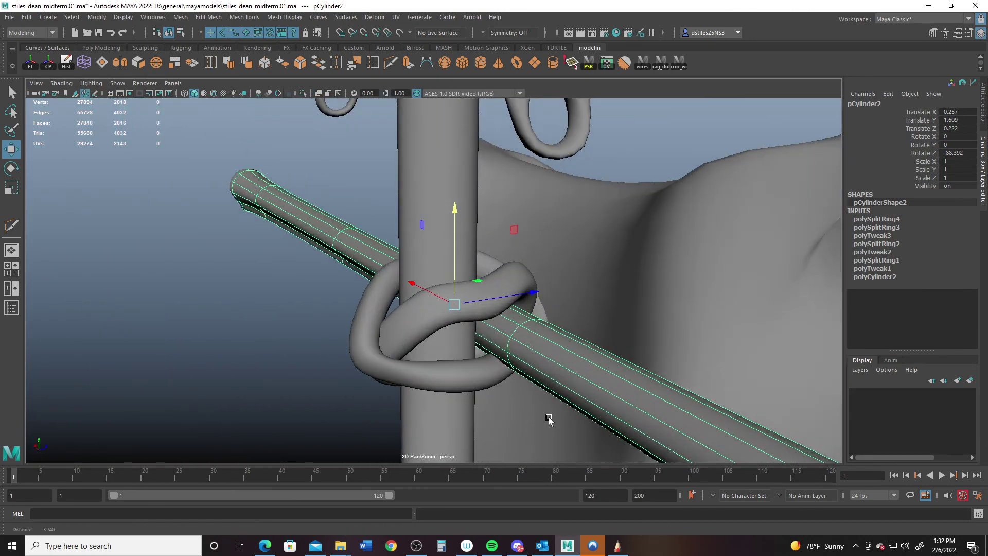
alt+drag(549, 420, 470, 278)
click(470, 281)
right_click(475, 285)
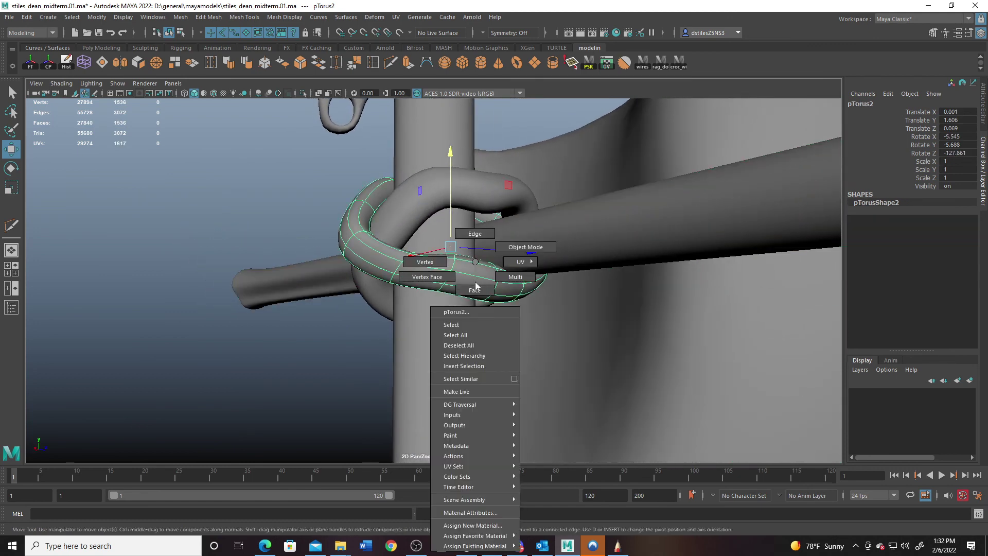
right_drag(483, 234, 483, 234)
mouse_move(515, 283)
right_down()
mouse_move(516, 272)
mouse_move(516, 283)
right_up()
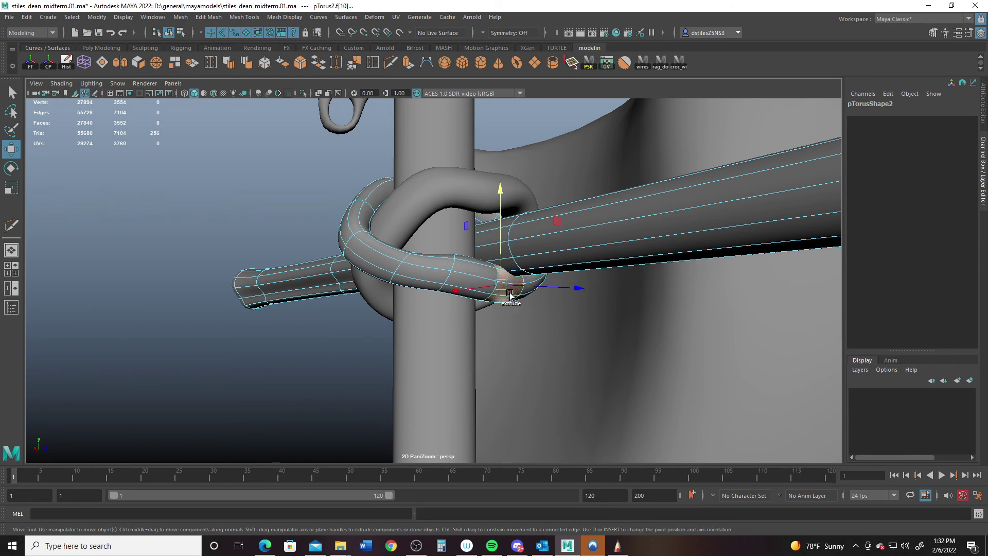
drag(501, 277, 393, 214)
click(380, 204)
right_click(411, 202)
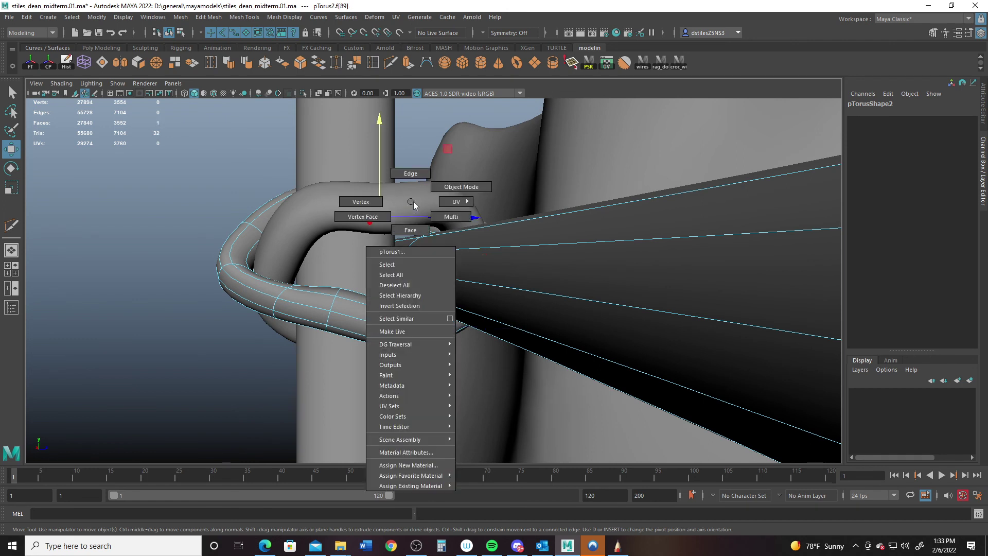
click(462, 186)
Step: Reposition the face rings of rope loop pTorus1 across the pole and where it bends down behind the crossbar
click(340, 210)
right_click(406, 219)
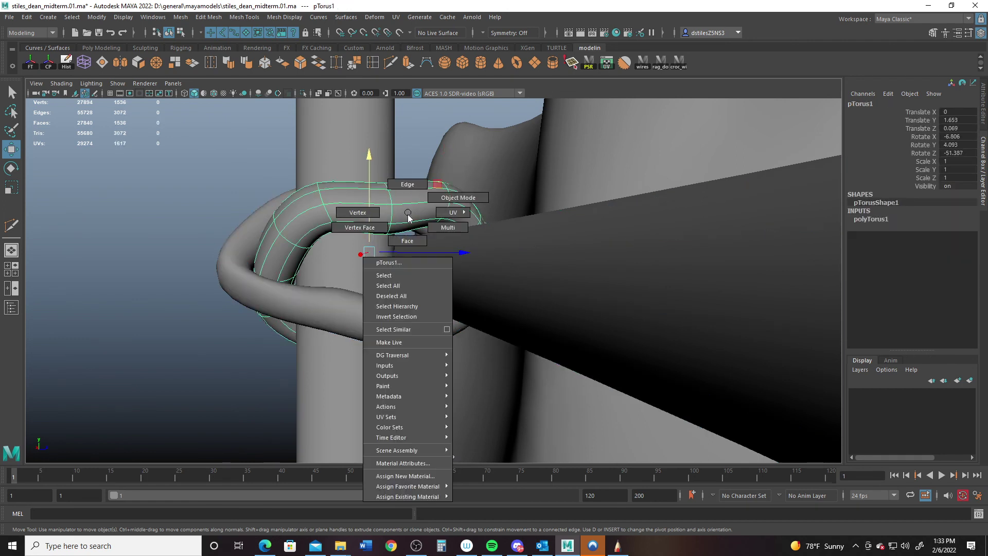
click(407, 234)
drag(399, 234, 371, 245)
alt+right_drag(370, 245, 454, 281)
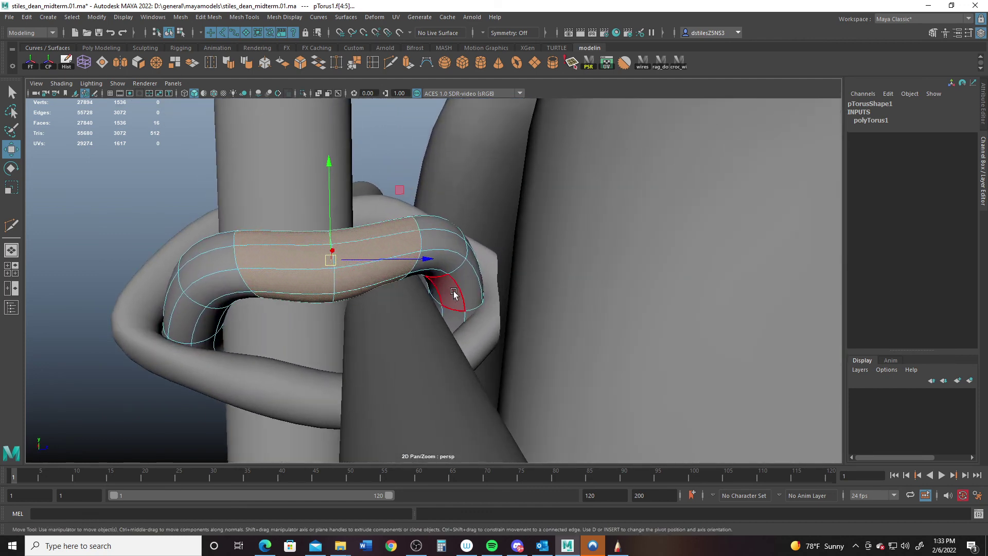
click(453, 293)
drag(454, 267, 441, 273)
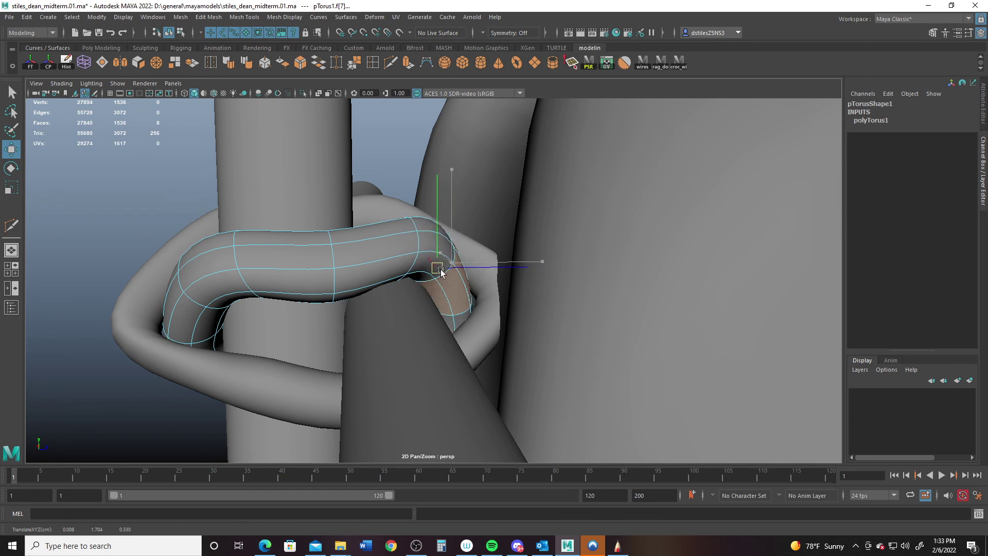
Step: Adjust the edge loop at the outer bend of rope loop pTorus2 with the Rotate tool
click(391, 206)
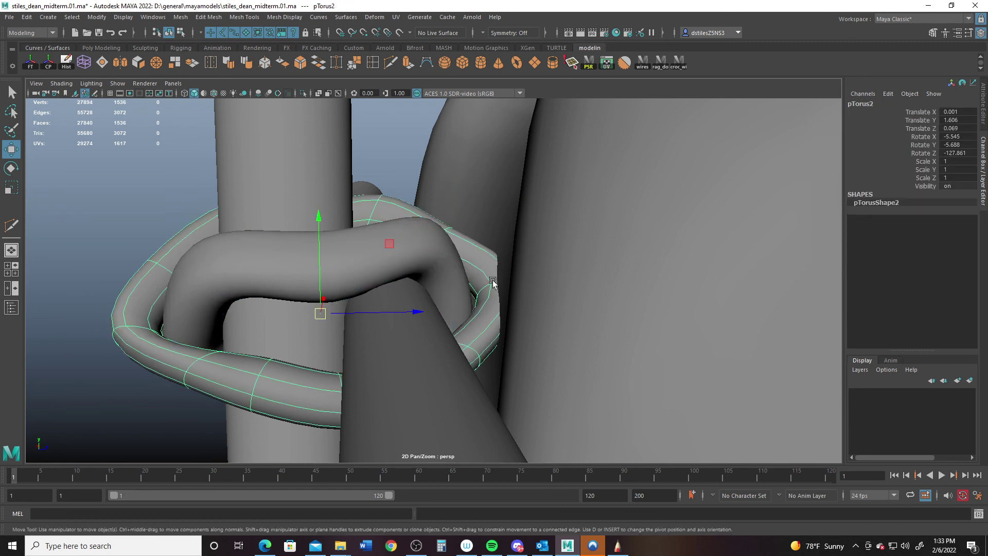
right_drag(490, 282, 488, 247)
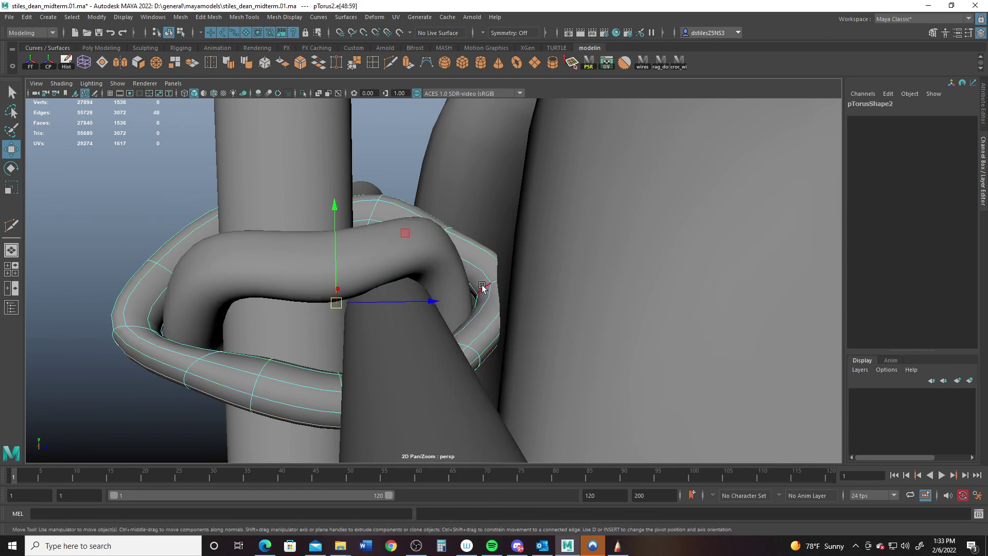
drag(584, 288, 271, 365)
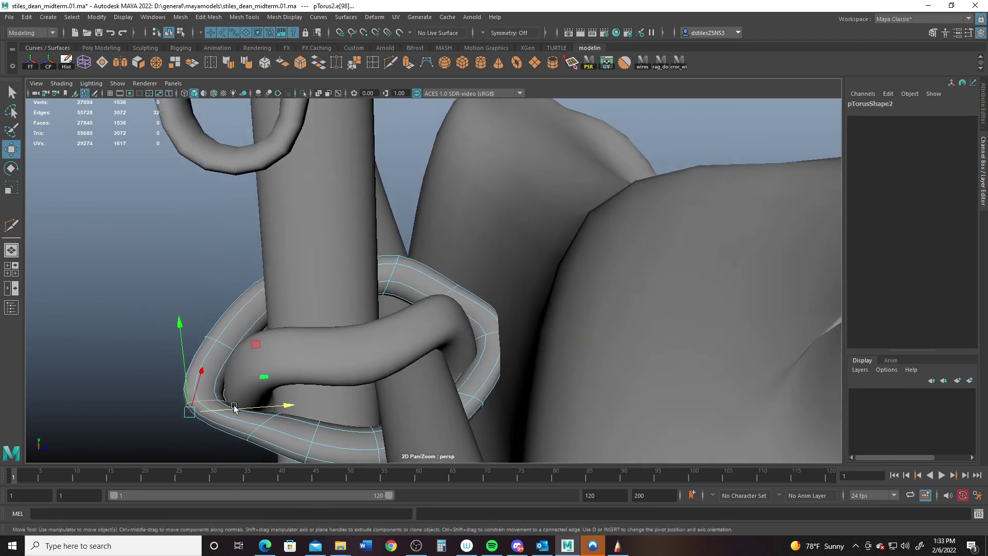
key(e)
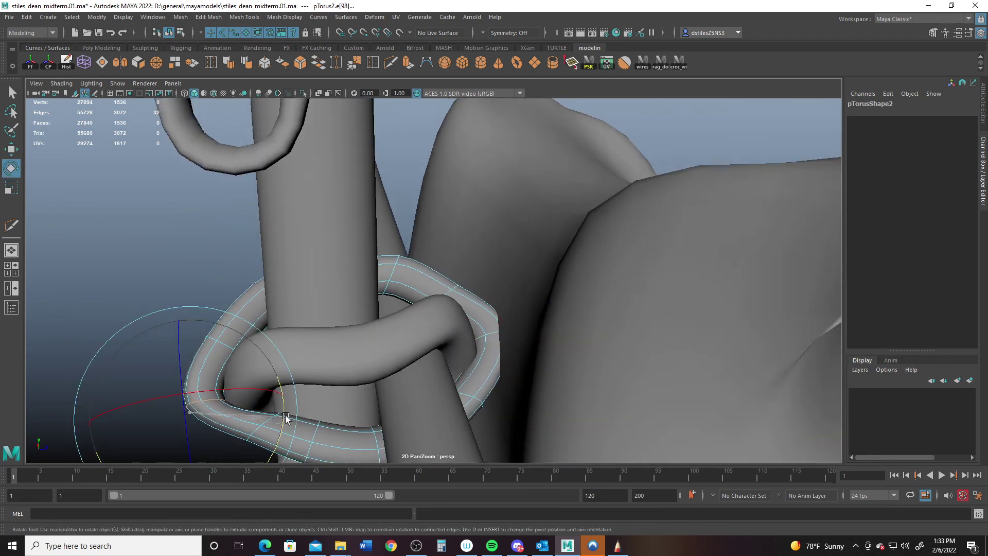
alt+drag(287, 418, 426, 307)
Step: Select the two face rings of pTorus2 that cross the pole and move them to fit the rope against it
right_drag(454, 261, 454, 290)
click(441, 258)
key(q)
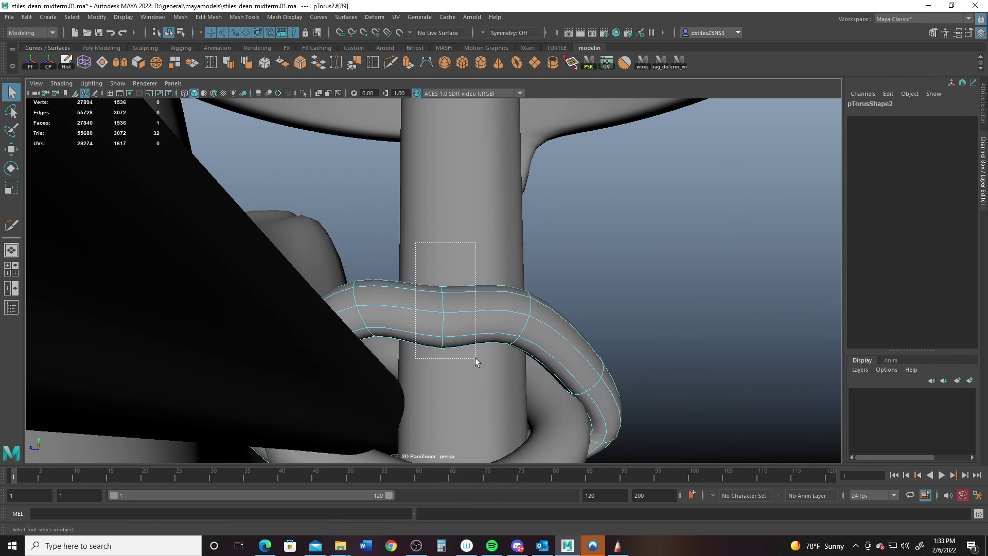
key(w)
drag(476, 362, 433, 391)
scroll(450, 355, down, 2)
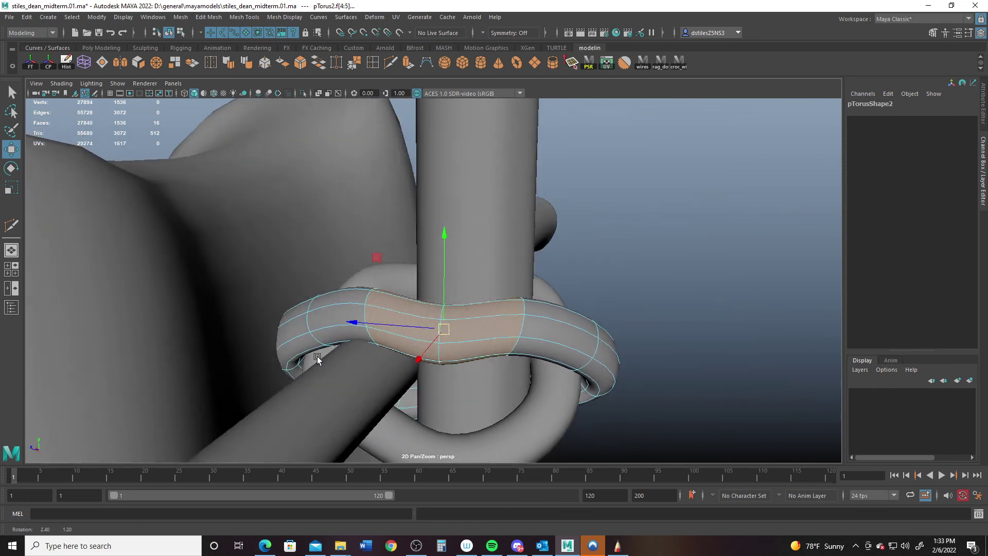
Step: Scale and move the pTorus1 edge loop beneath the crossbar, then leave component editing and deselect
scroll(305, 362, up, 2)
alt+drag(305, 362, 408, 379)
mouse_move(469, 415)
alt+mouse_down()
mouse_move(470, 435)
mouse_move(483, 419)
alt+mouse_up()
click(468, 384)
alt+drag(468, 384, 441, 382)
right_drag(441, 382, 437, 331)
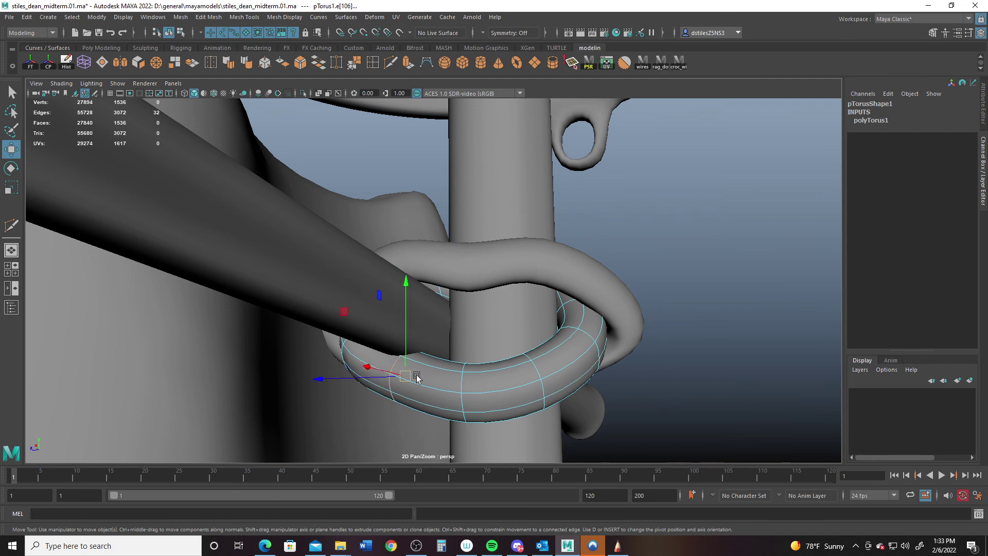
mouse_move(417, 378)
alt+mouse_down()
mouse_move(408, 397)
mouse_move(417, 380)
mouse_move(425, 386)
alt+mouse_up()
key(r)
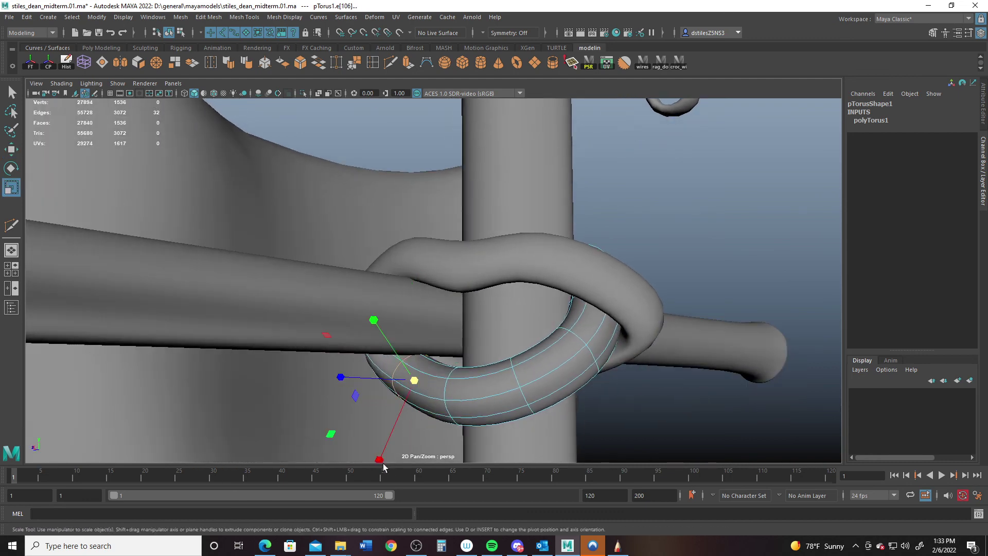
drag(384, 465, 387, 447)
key(w)
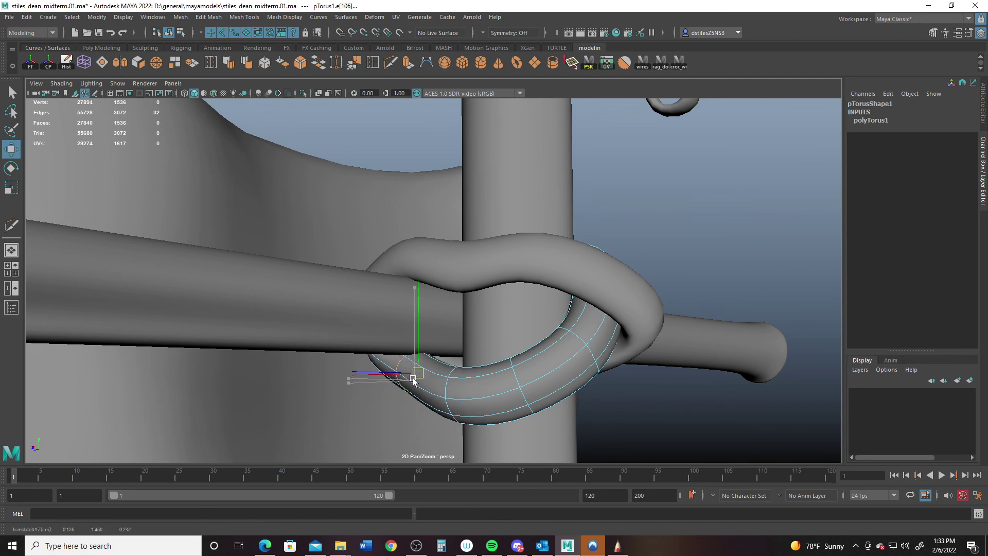
alt+right_drag(553, 429, 361, 308)
alt+drag(329, 294, 232, 283)
alt+drag(394, 289, 351, 282)
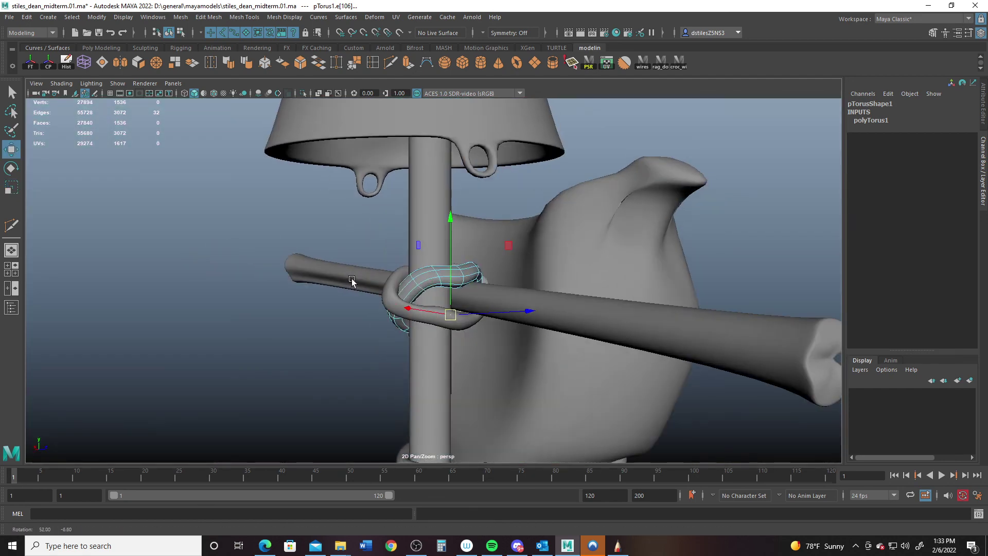
right_drag(398, 297, 518, 194)
click(518, 194)
Step: Select all the scarecrow's parts, leaving out the reference image, and group them
alt+right_drag(472, 401, 278, 371)
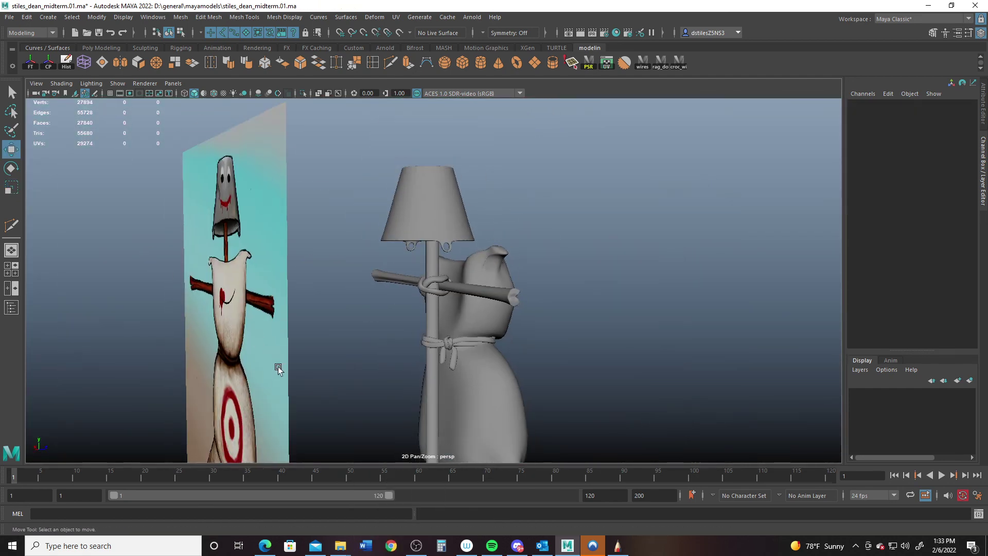
alt+middle_drag(358, 384, 285, 309)
alt+drag(285, 309, 317, 322)
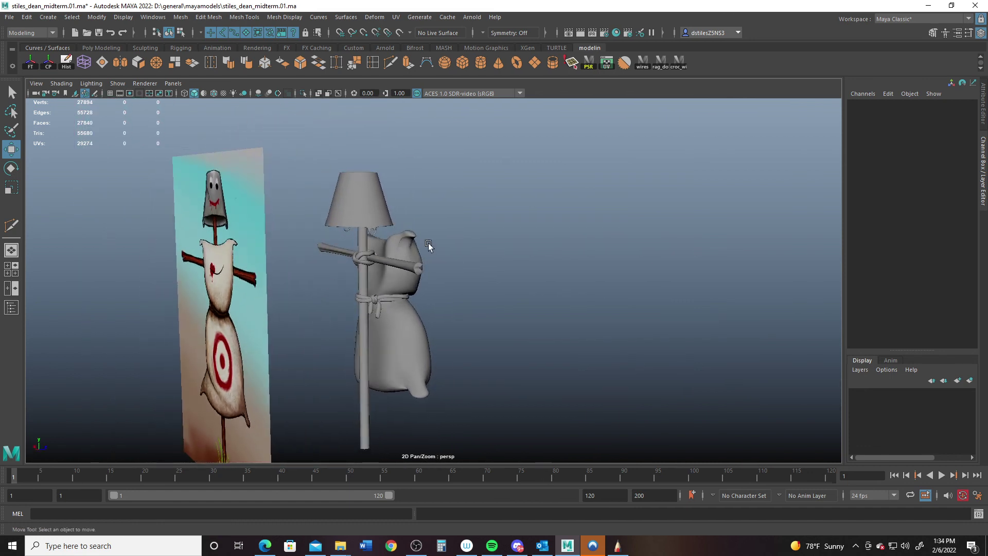
drag(503, 427, 504, 430)
alt+right_drag(366, 333, 407, 331)
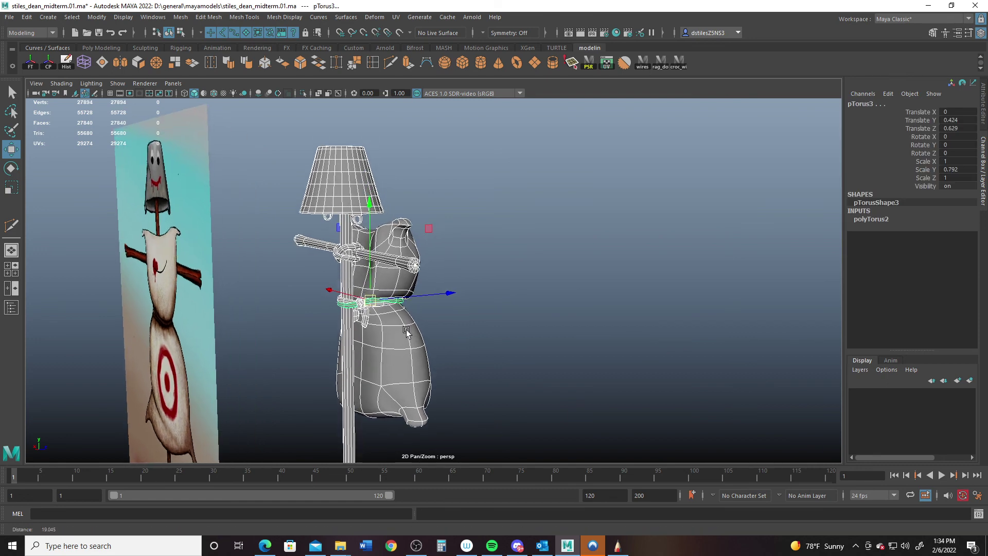
key(ctrl+g)
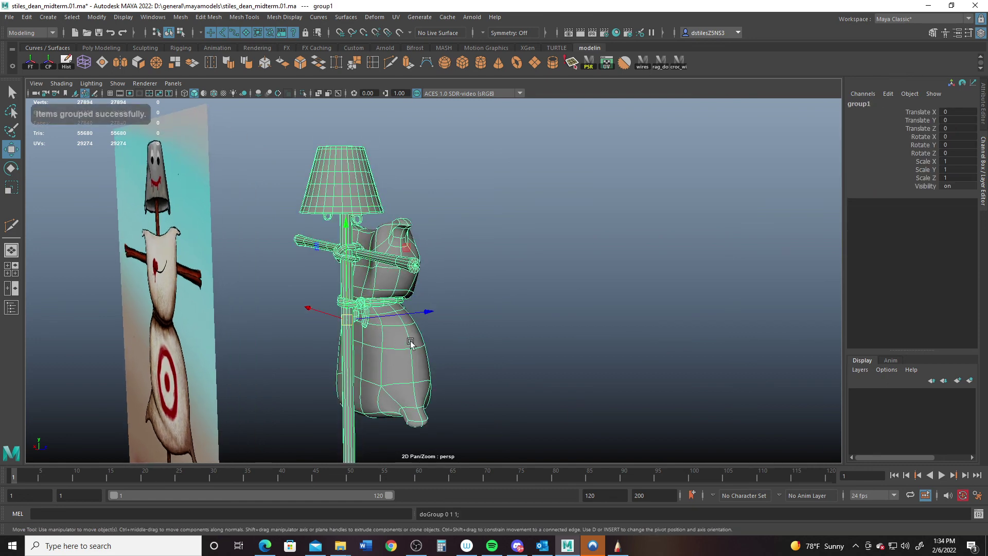
Step: In the front view, tilt the whole scarecrow group slightly to follow the leaning pole in the reference image
key(space)
key(space)
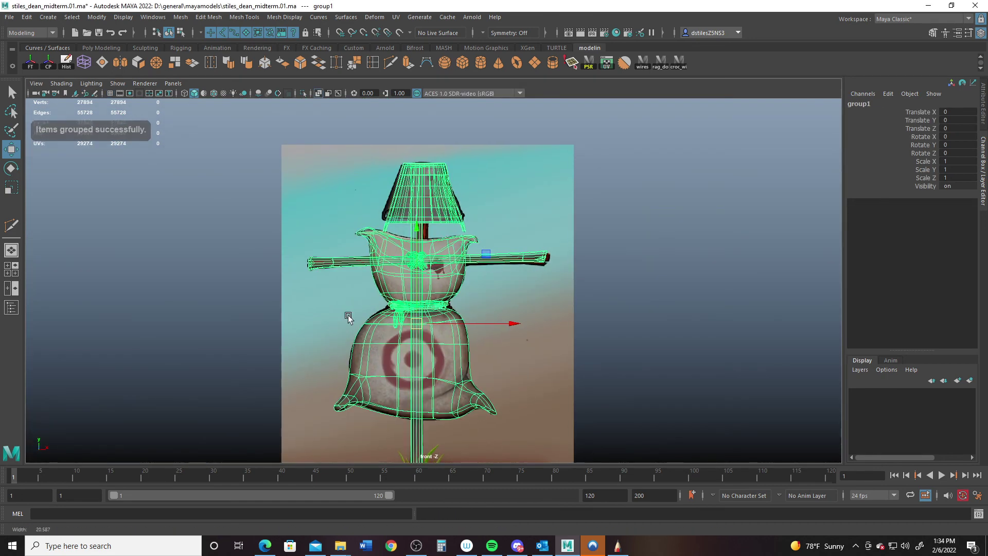
key(e)
drag(475, 248, 511, 323)
key(w)
Step: Rotate the bucket head to about 2.059 degrees on Z in the front view and compare it in perspective
click(445, 191)
key(e)
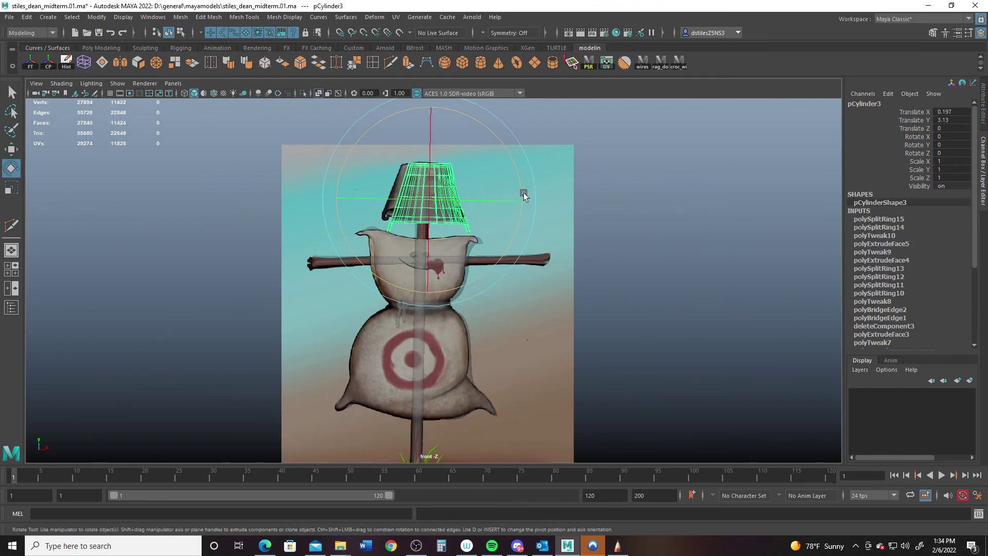
drag(521, 190, 530, 198)
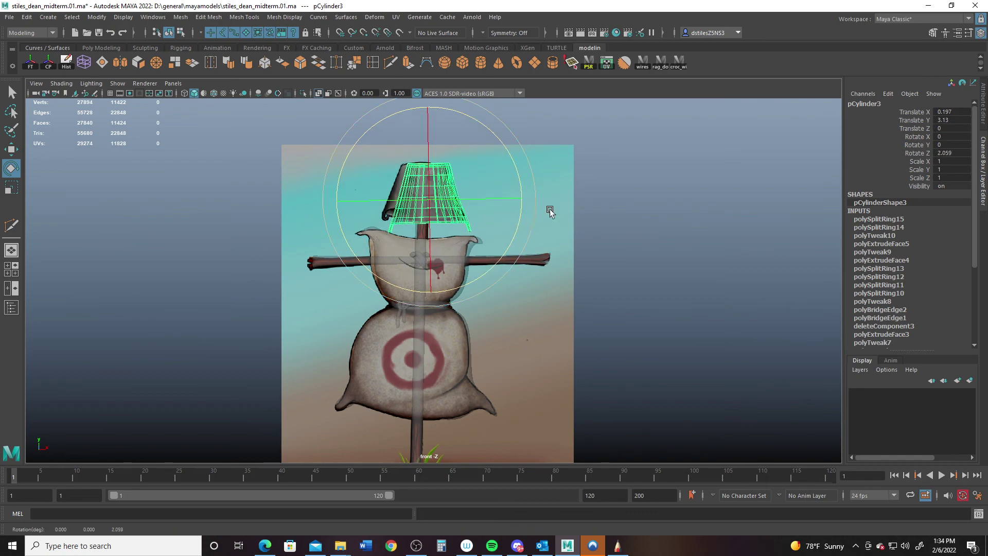
key(space)
key(space)
alt+drag(569, 269, 403, 265)
key(q)
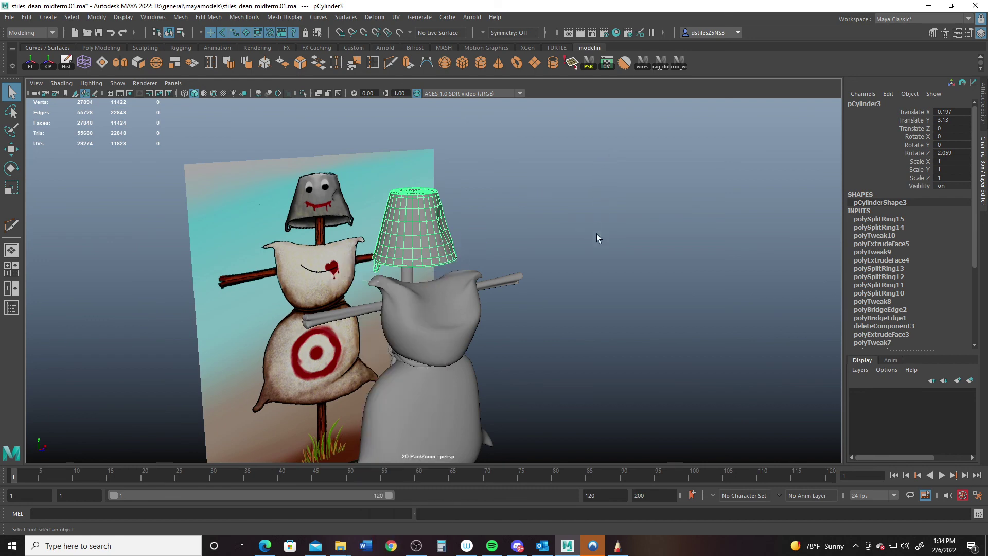
Step: Clear the selection and turn off X-ray shading in the front view
click(584, 316)
alt+drag(584, 316, 458, 309)
key(space)
drag(360, 379, 404, 391)
alt+right_drag(403, 390, 376, 386)
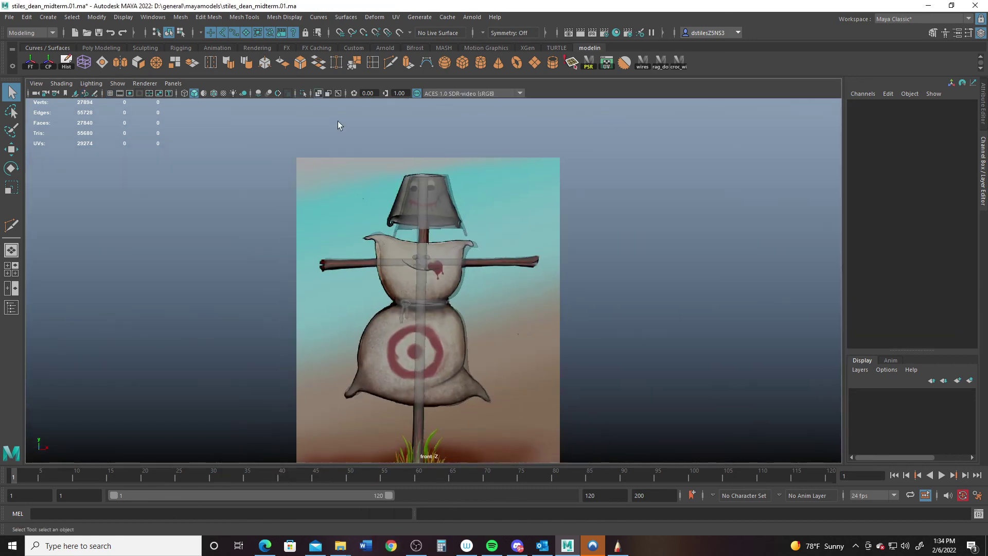
click(318, 93)
alt+right_drag(582, 377, 601, 307)
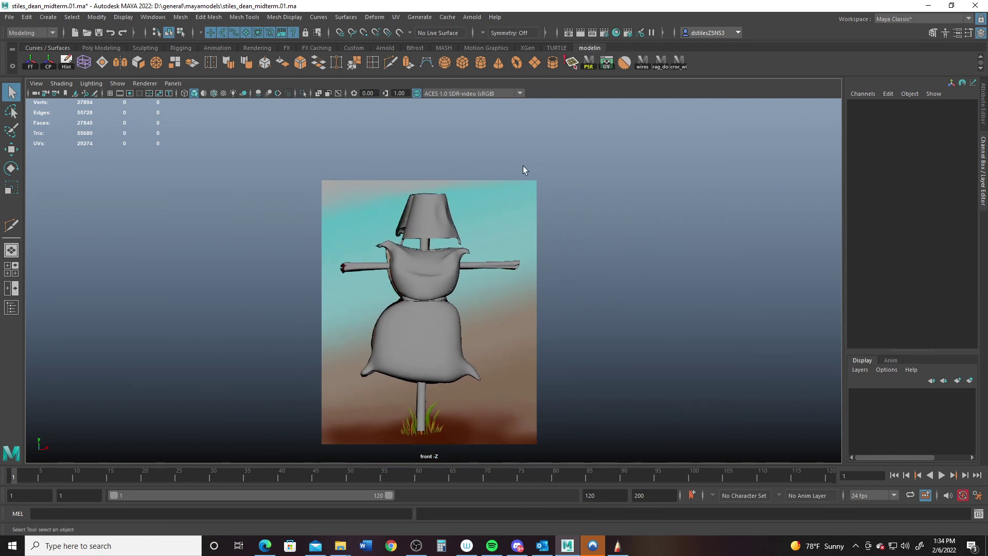
Step: Delete the reference image plane and save the scene as an incremented version
drag(523, 166, 589, 219)
key(Delete)
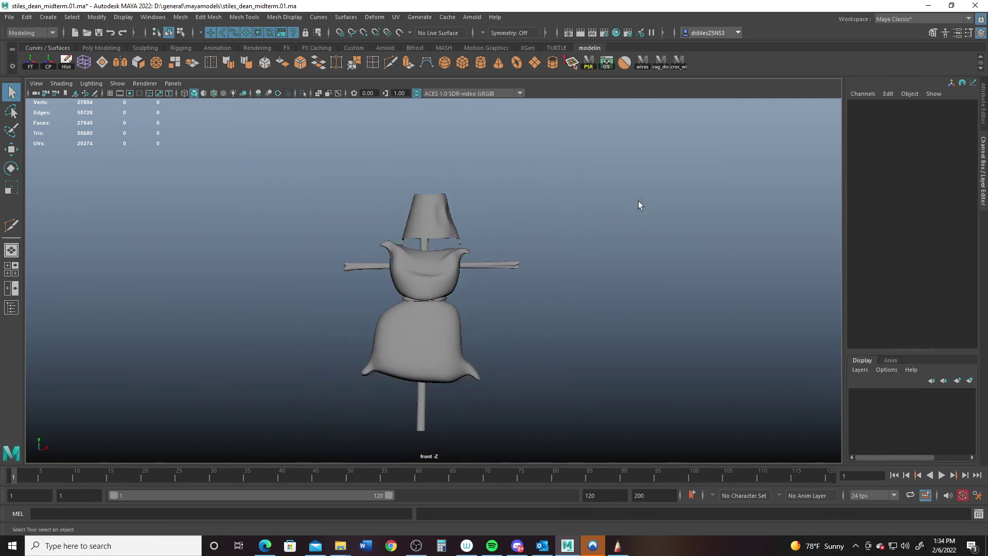
click(10, 17)
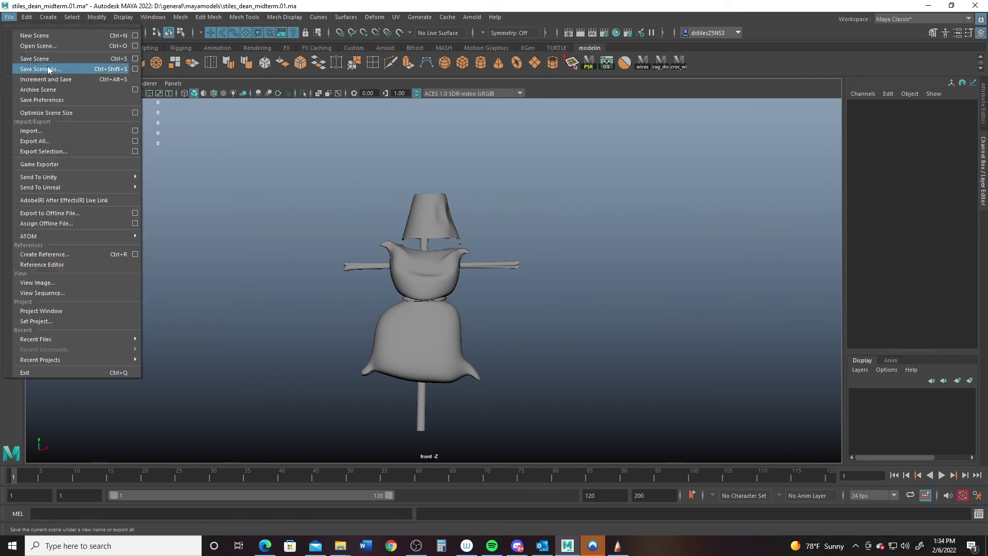
click(50, 78)
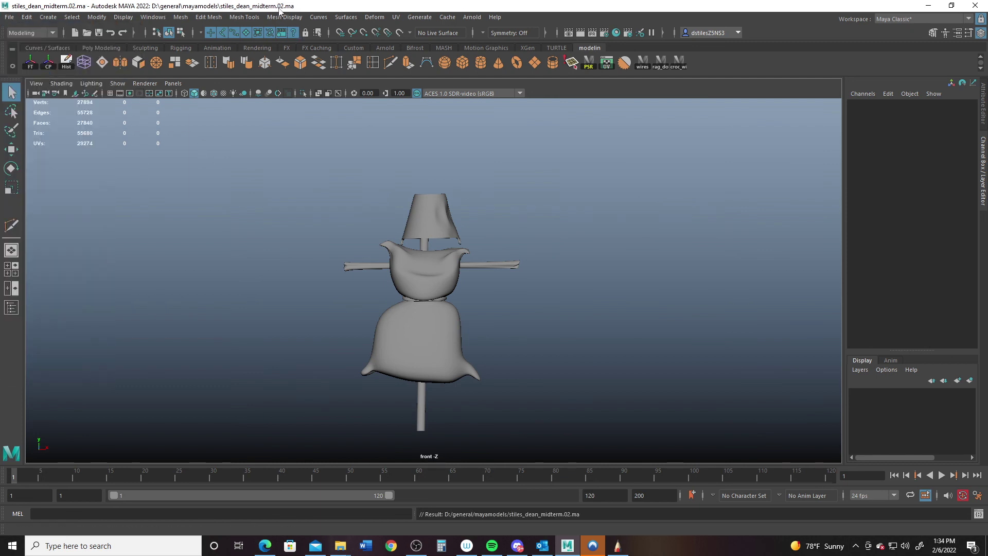